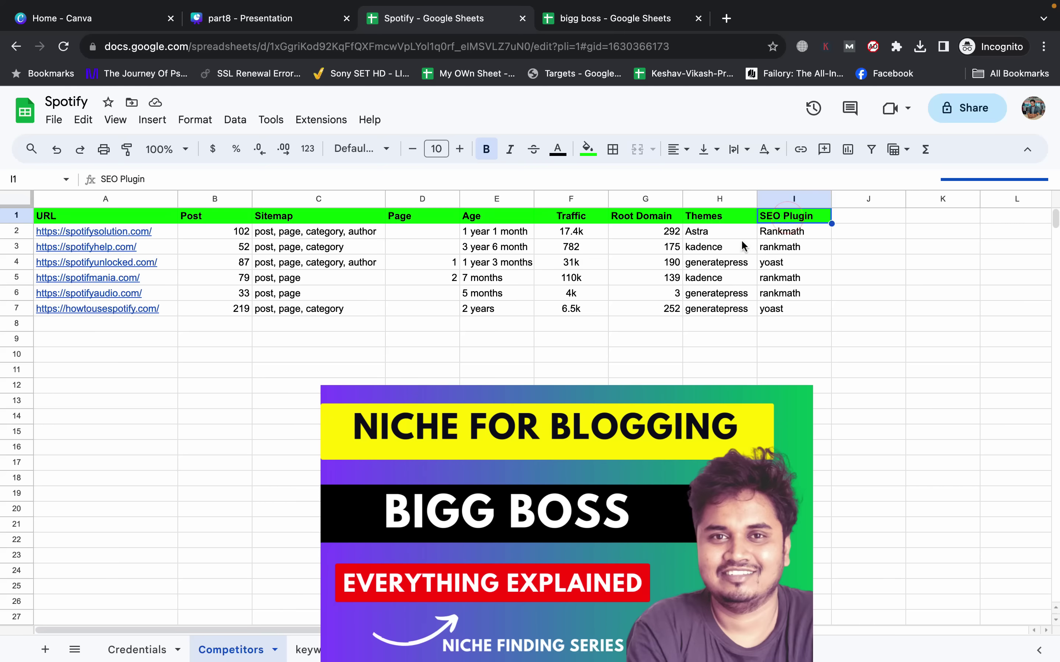
Copy the Domain column G1:G12 from the bigg boss sheet into the Spotify Competitors sheet starting at J1.
left_click(614, 27)
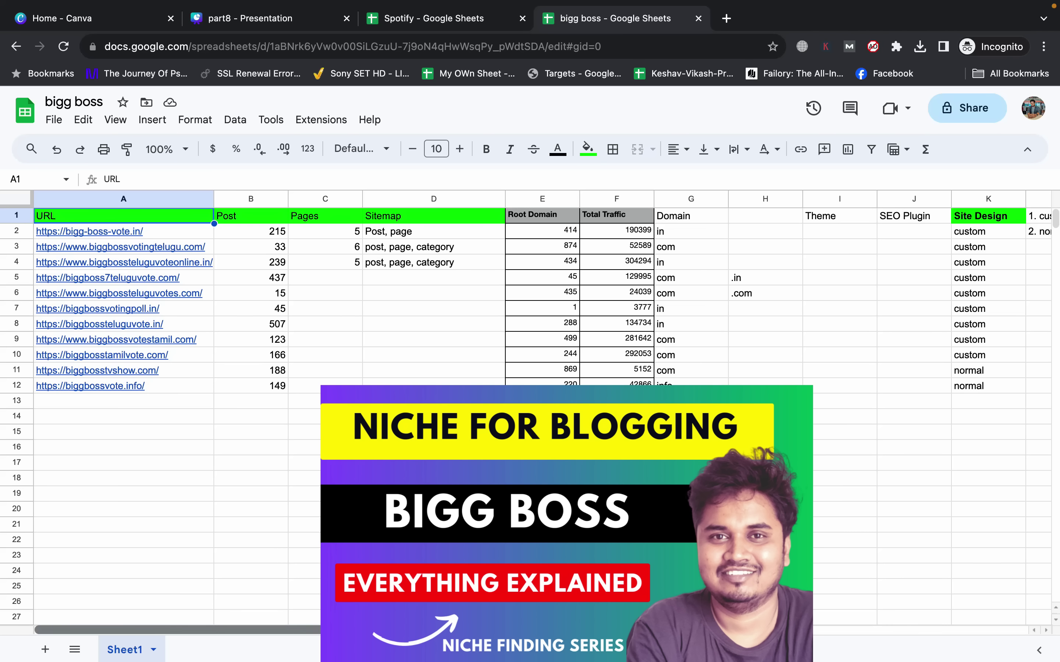
left_click_drag(466, 630, 578, 633)
left_click_drag(528, 217, 526, 393)
key("super+c")
left_click(438, 18)
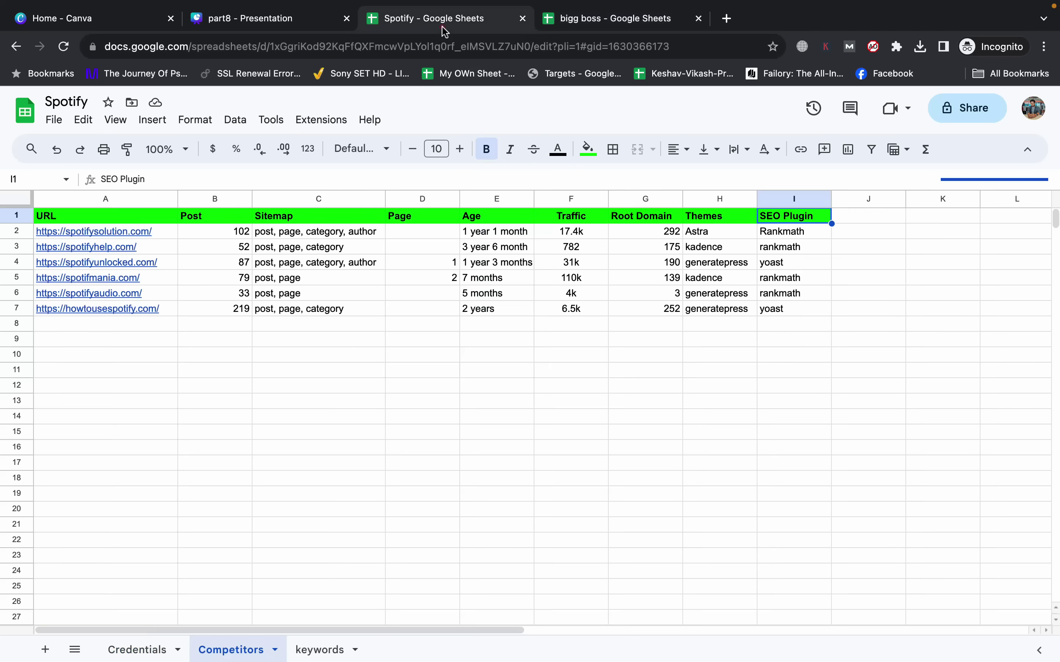
left_click(856, 221)
key("super+v")
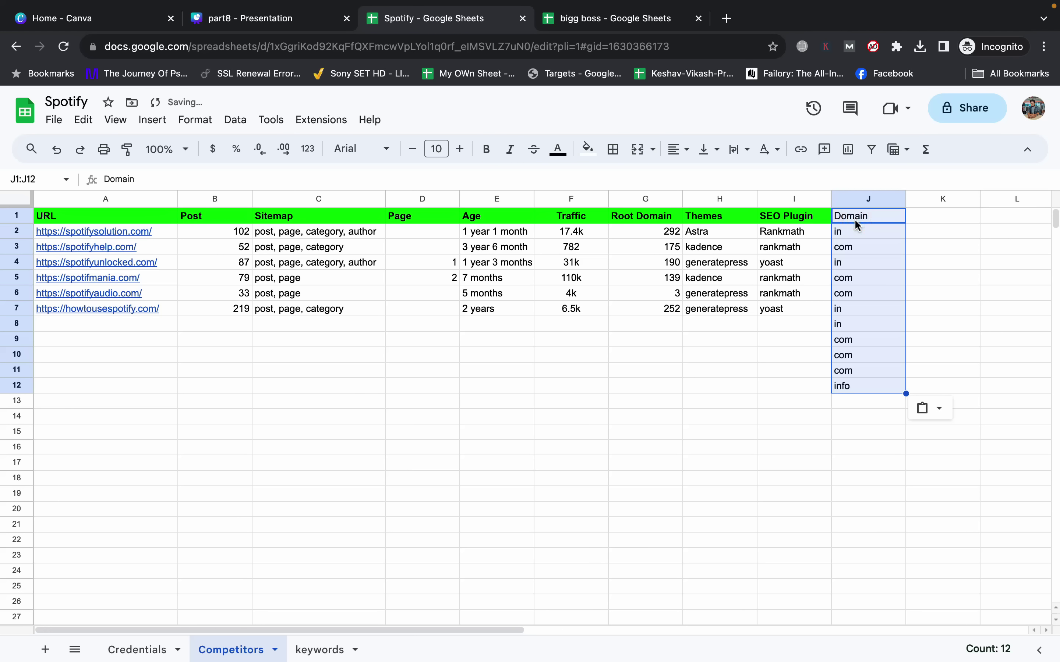
Copy the entire Site Design column from the bigg boss sheet into column K of the Spotify Competitors sheet.
left_click(684, 26)
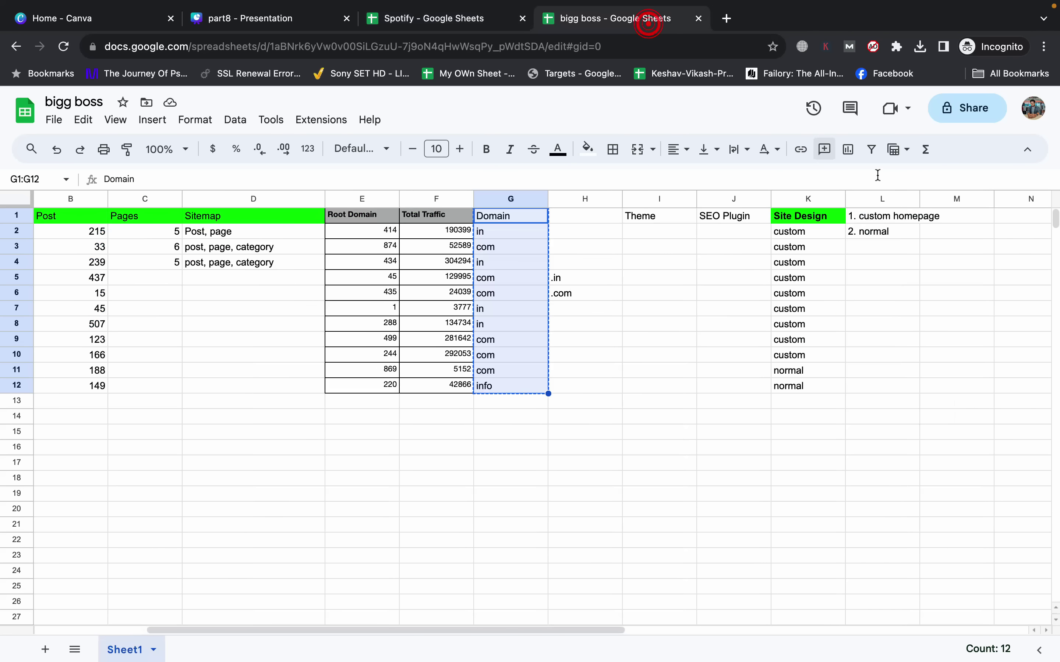
left_click(802, 200)
key("super+c")
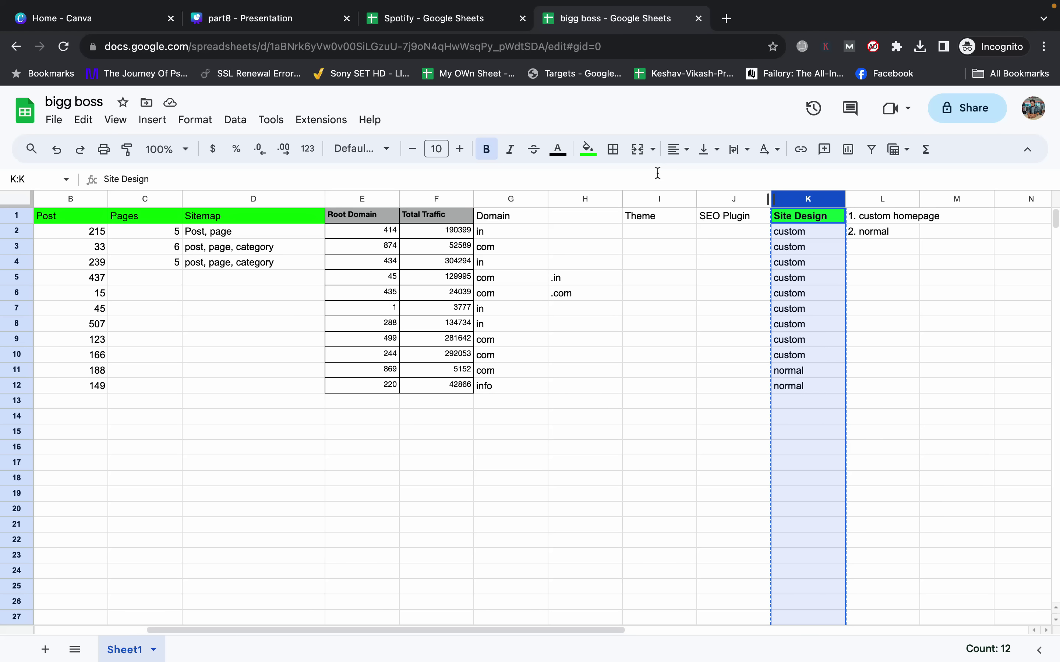
left_click(451, 20)
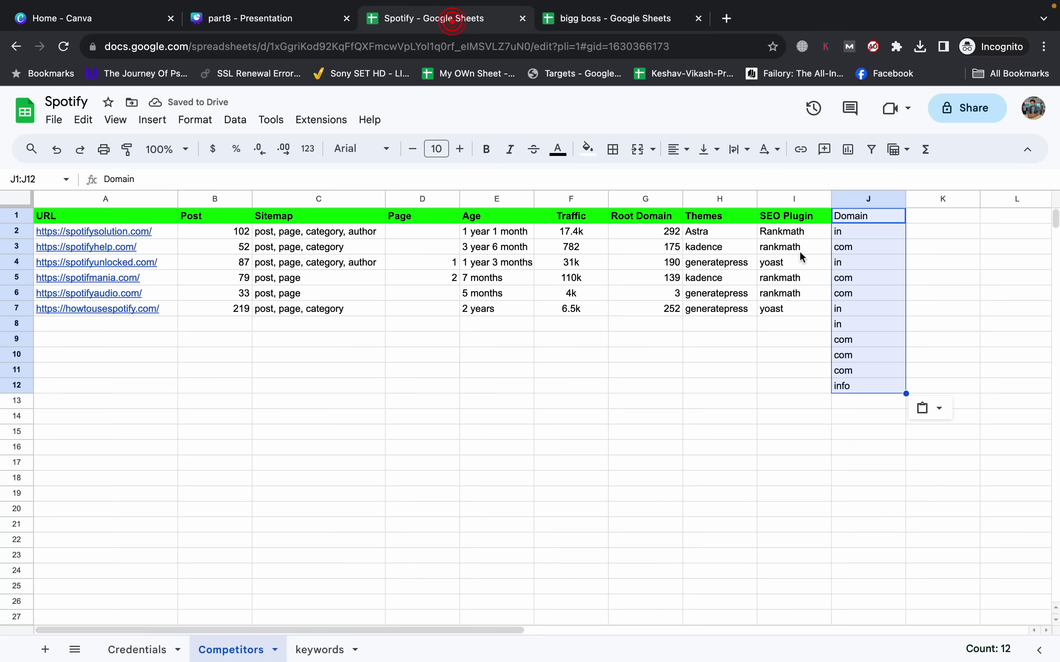
left_click(936, 214)
key("super+v")
Fill the Domain header cell J1 with the same bright green as the other headers.
left_click(869, 221)
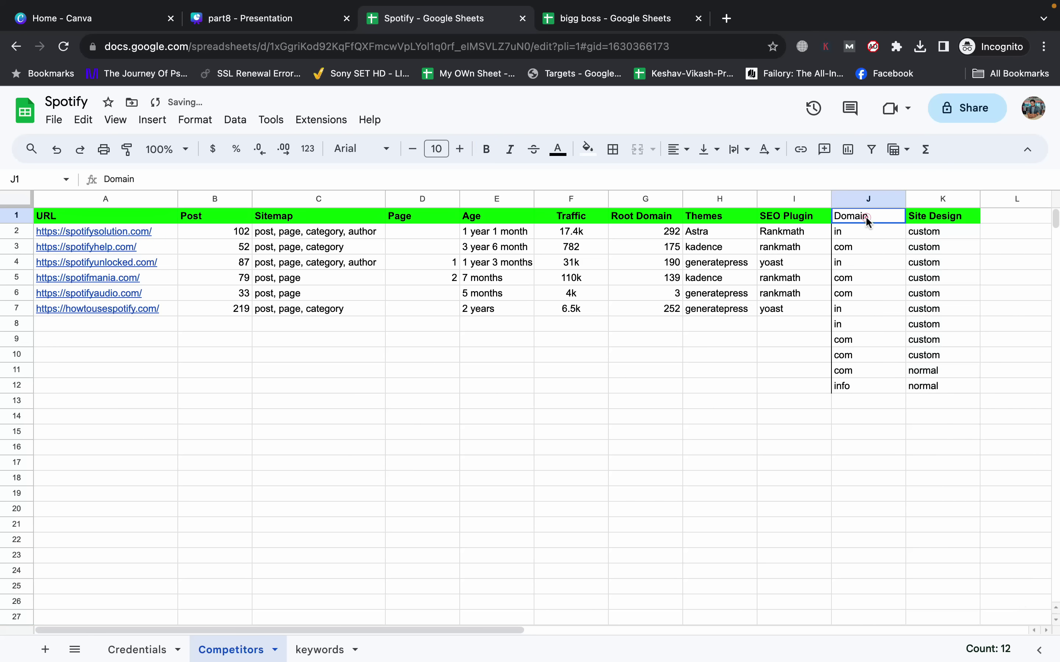
left_click(591, 151)
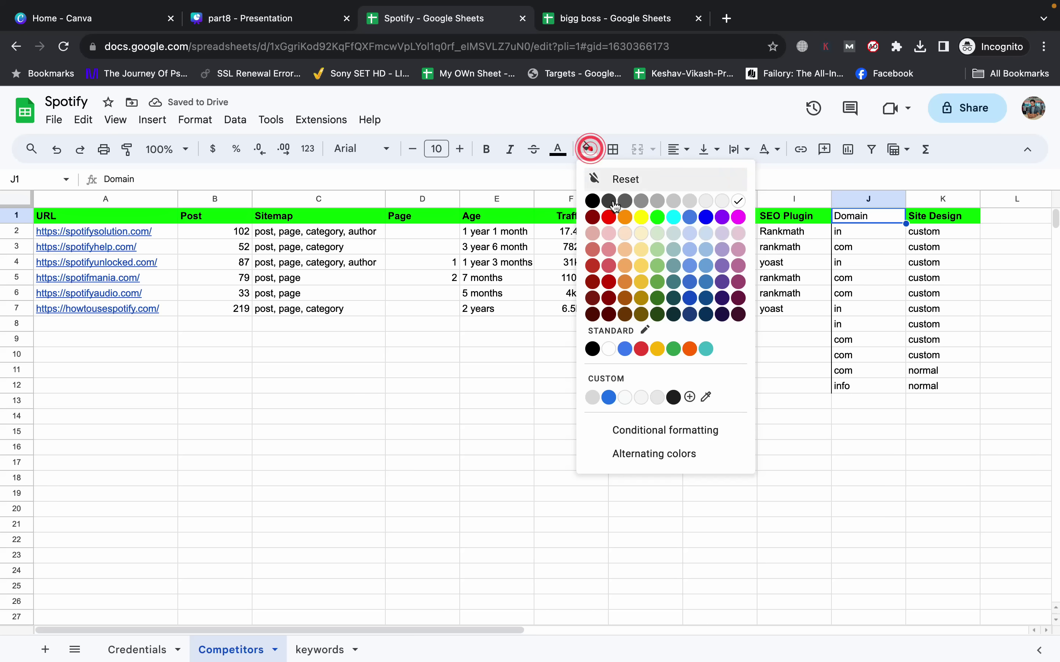
left_click(657, 217)
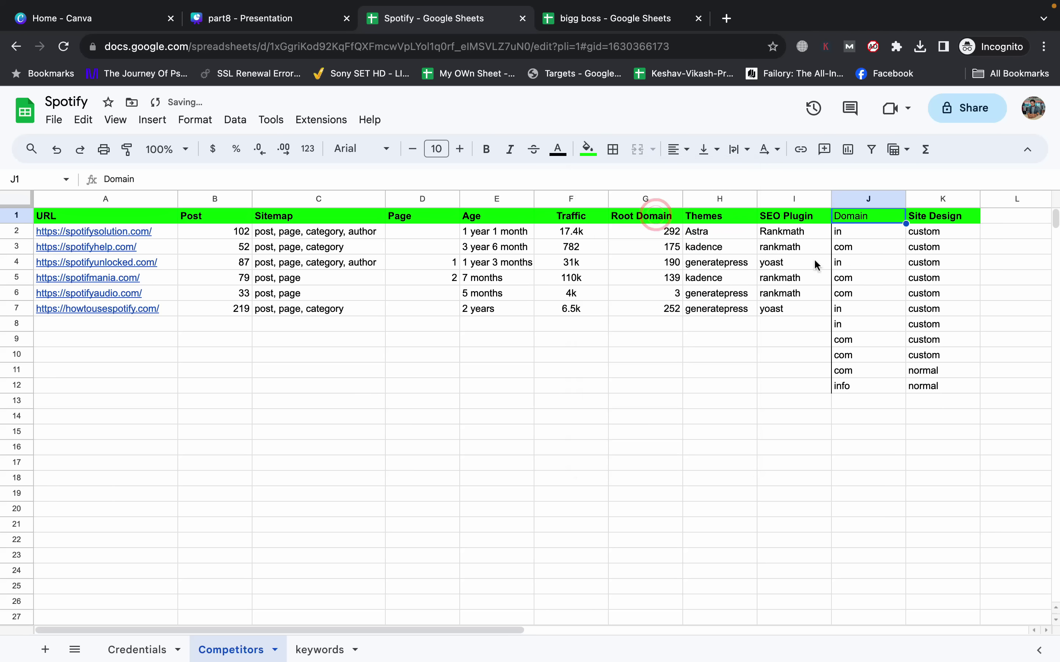
Set the Domain entry for spotifysolution.com in J2 to ".com" and the one for spotifyunlocked.com in J4 to "com".
left_click(853, 238)
double_click(852, 235)
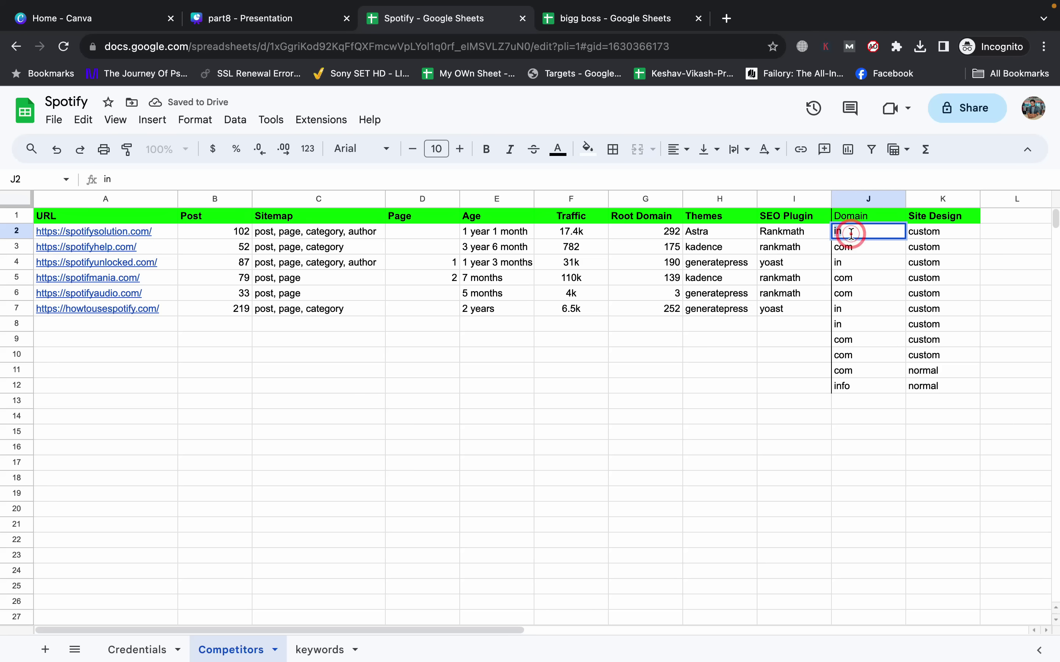
type(".com")
key("Return")
key("Return")
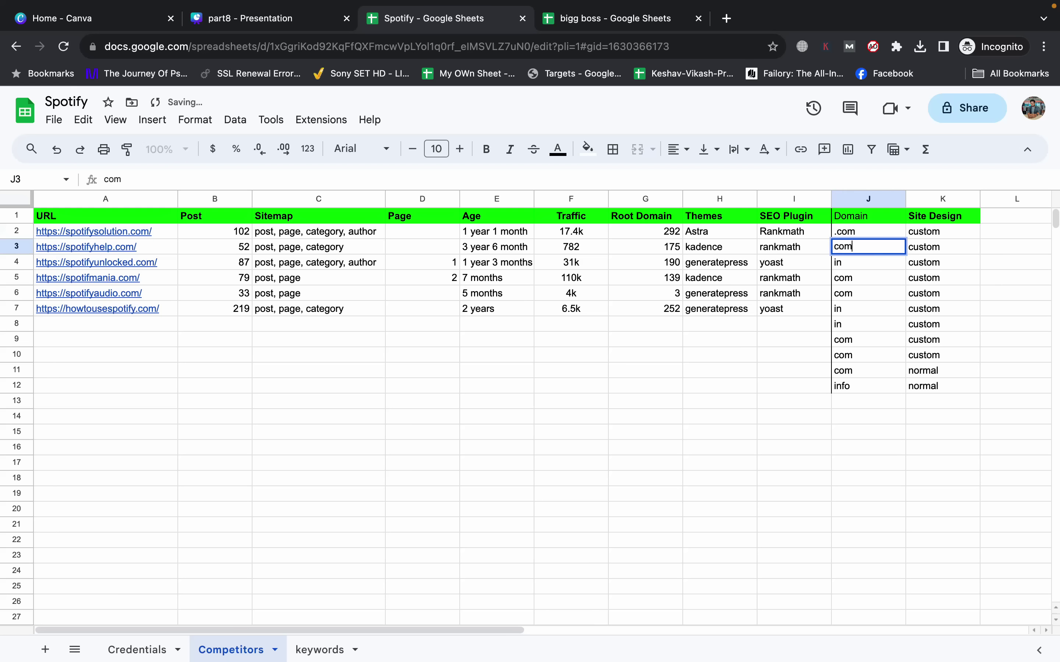
key("Return")
type("c")
key("Return")
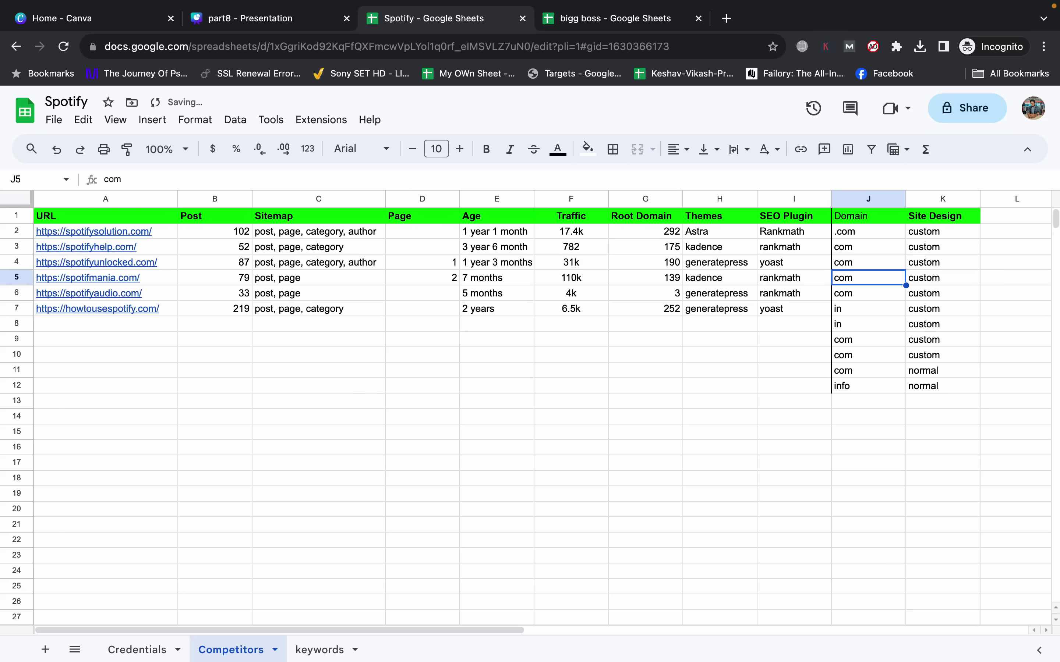
Enter "com" as the domain in J5:J7 and clear the surplus pasted entries in J8:J12.
type("c")
key("Return")
type("c")
key("Return")
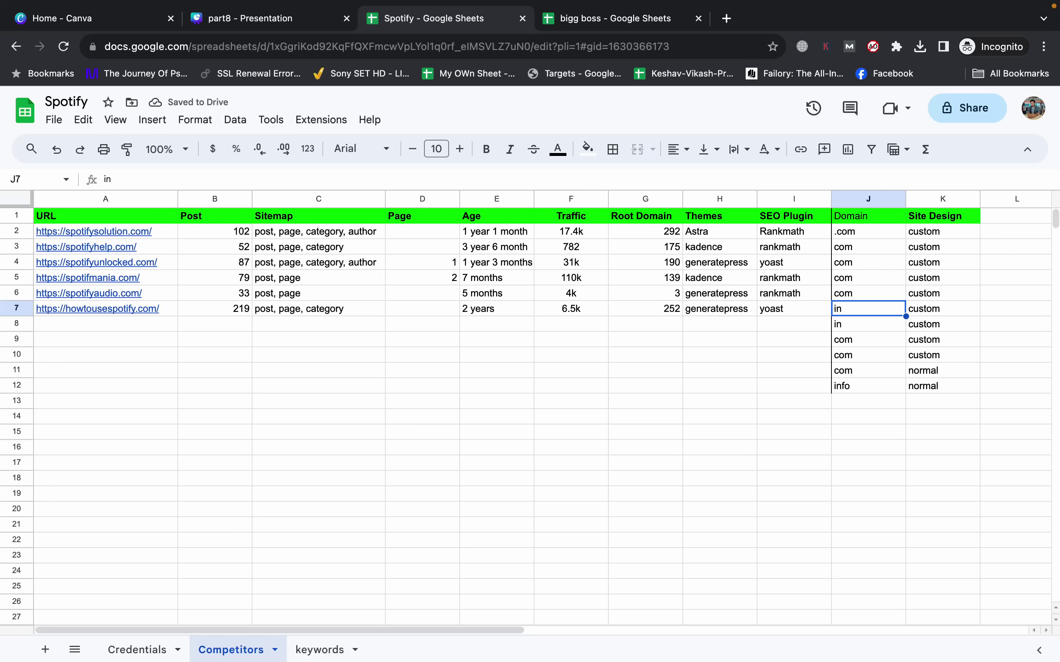
type("c")
key("Return")
left_click_drag(868, 386, 849, 329)
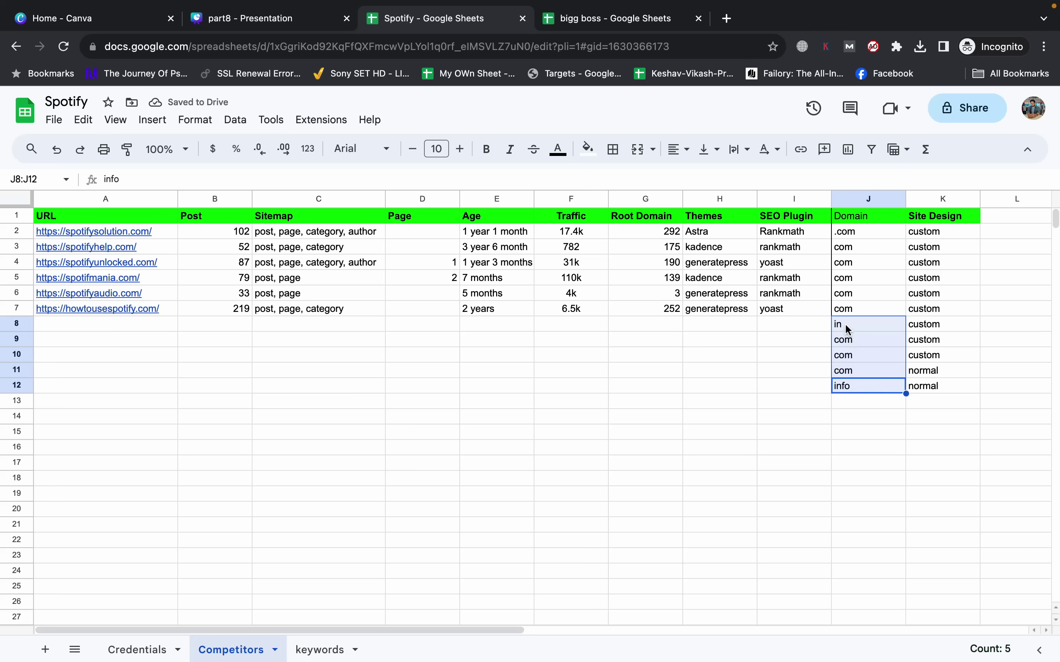
key("Delete")
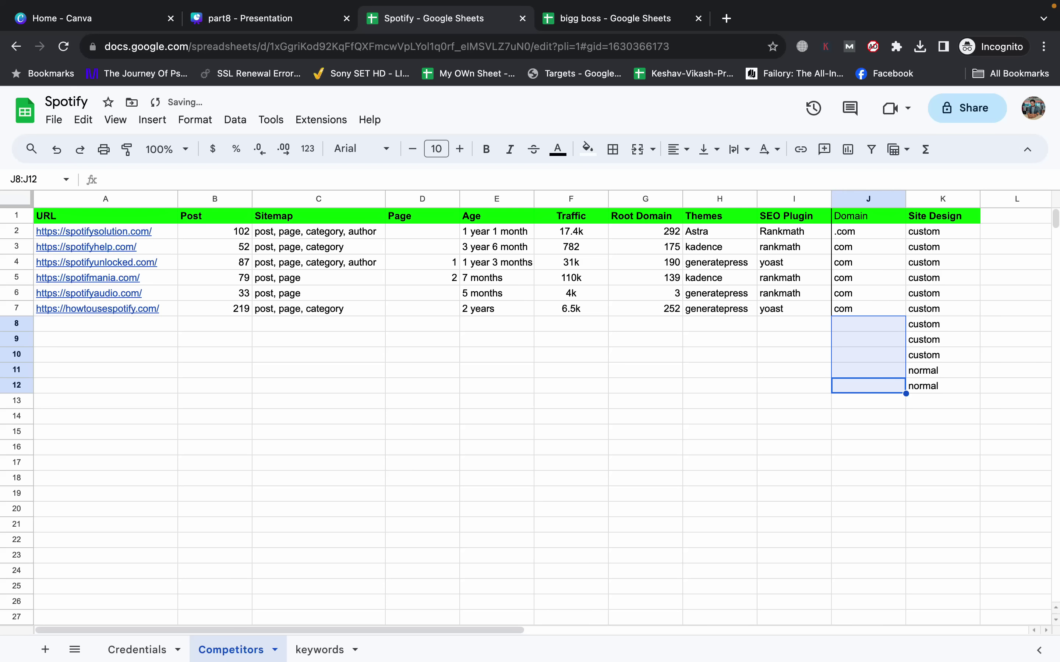
Enter "spotifycorner.com" in cell C12, correcting the misspelled extension.
left_click(349, 385)
type("spotifycro")
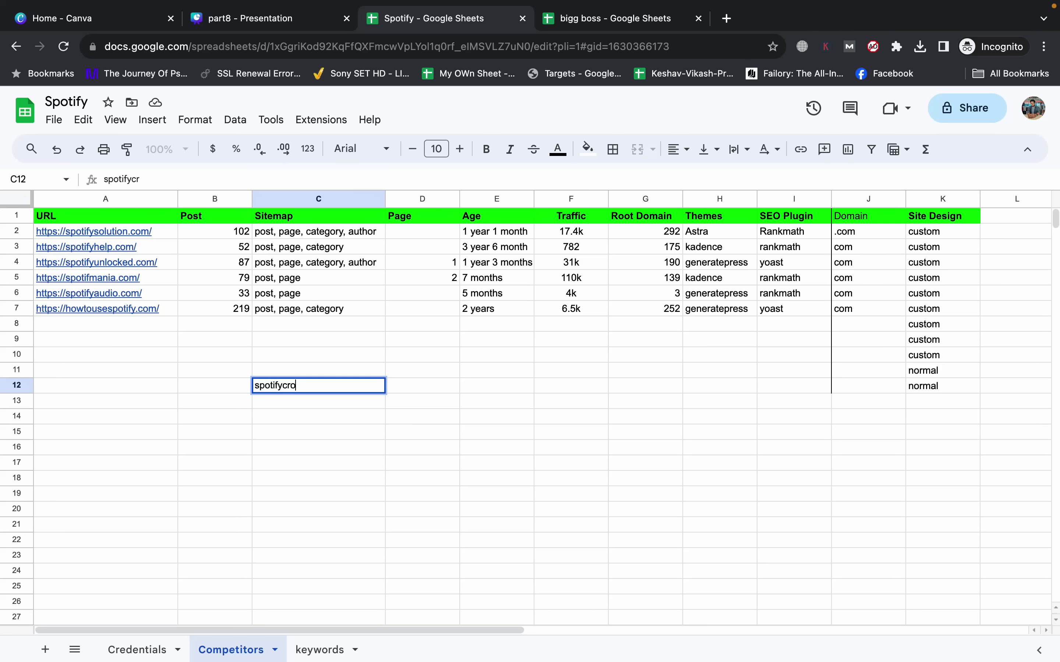
type("ner.copm,")
key("Return")
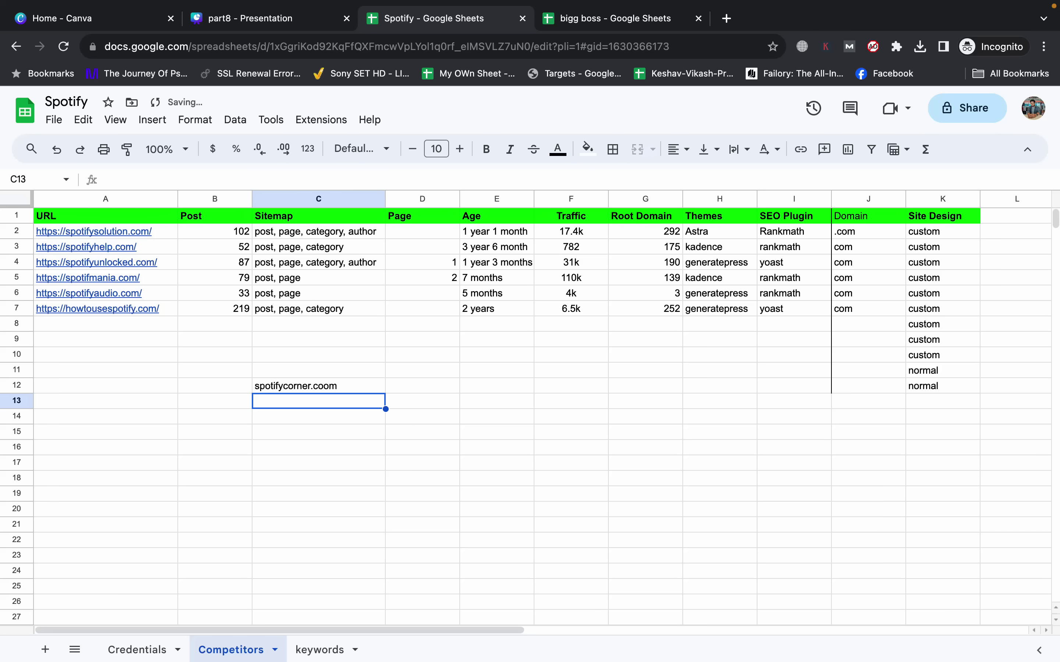
double_click(336, 385)
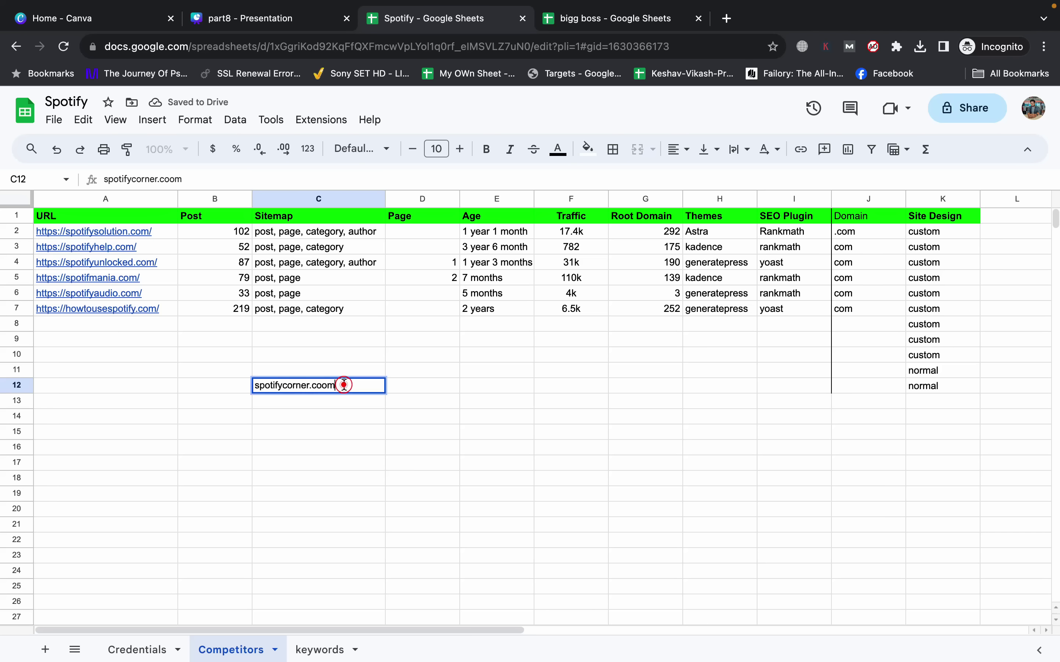
left_click(331, 384)
key("BackSpace")
left_click(454, 400)
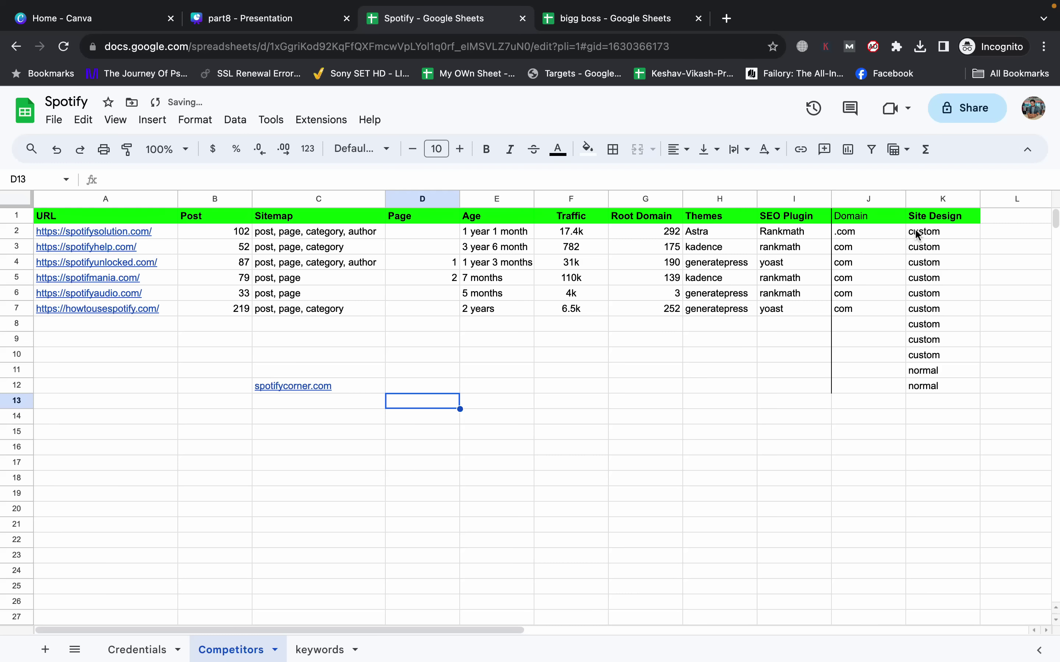
Clear the pasted Site Design values in K2:K12, keeping the header.
left_click_drag(919, 235, 948, 393)
key("Delete")
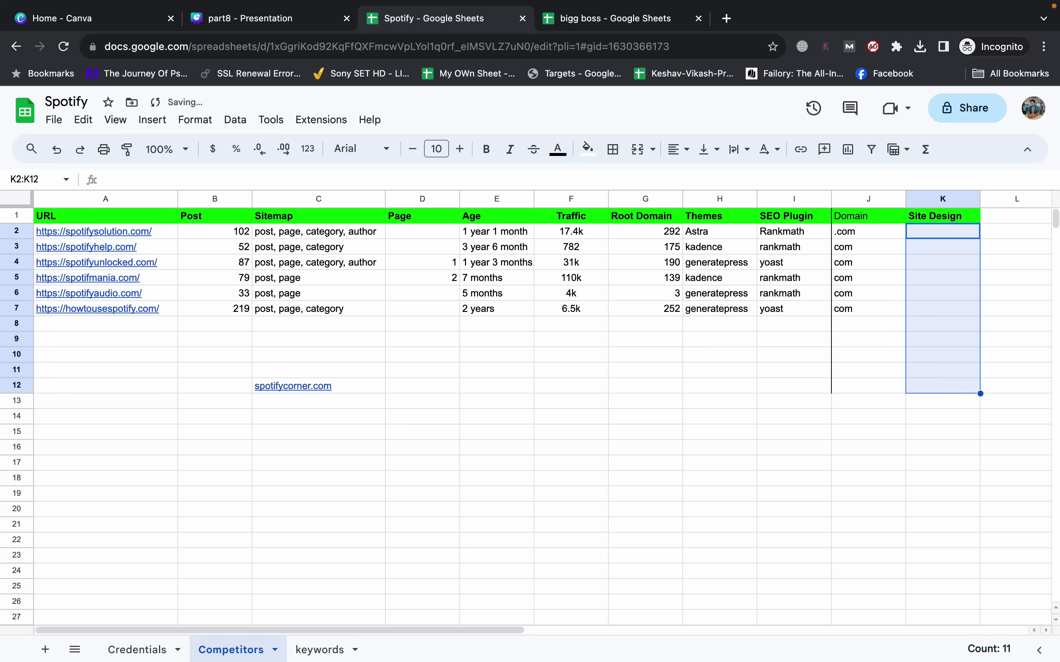
Open the competitor websites listed in the URL column, from spotifysolution.com to howtousespotify.com, in separate browser tabs.
left_click(103, 232)
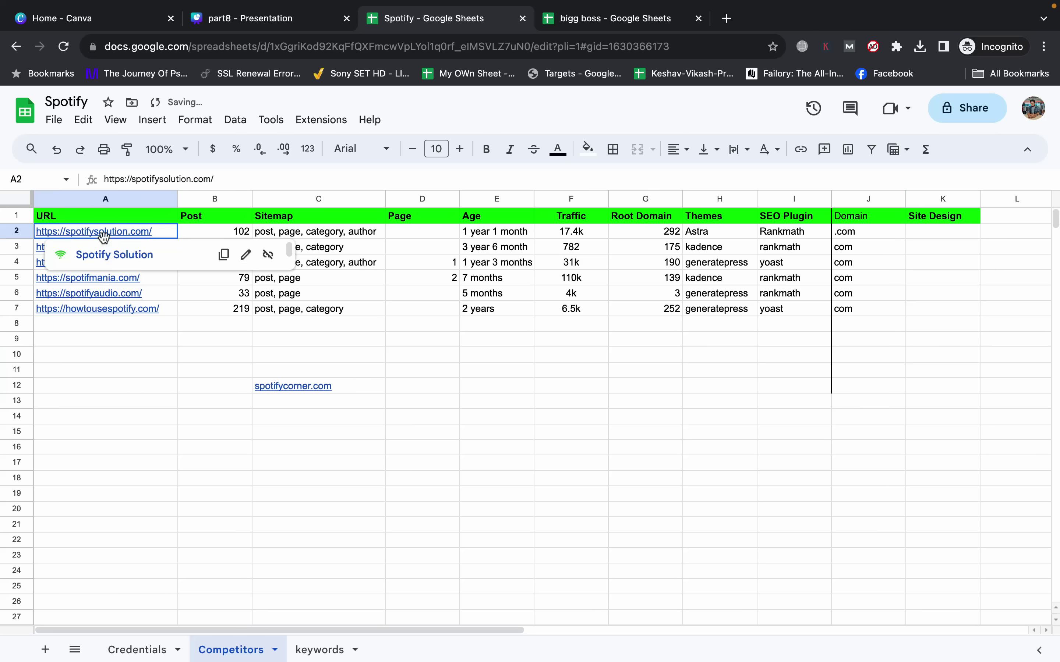
left_click(113, 255)
left_click(433, 18)
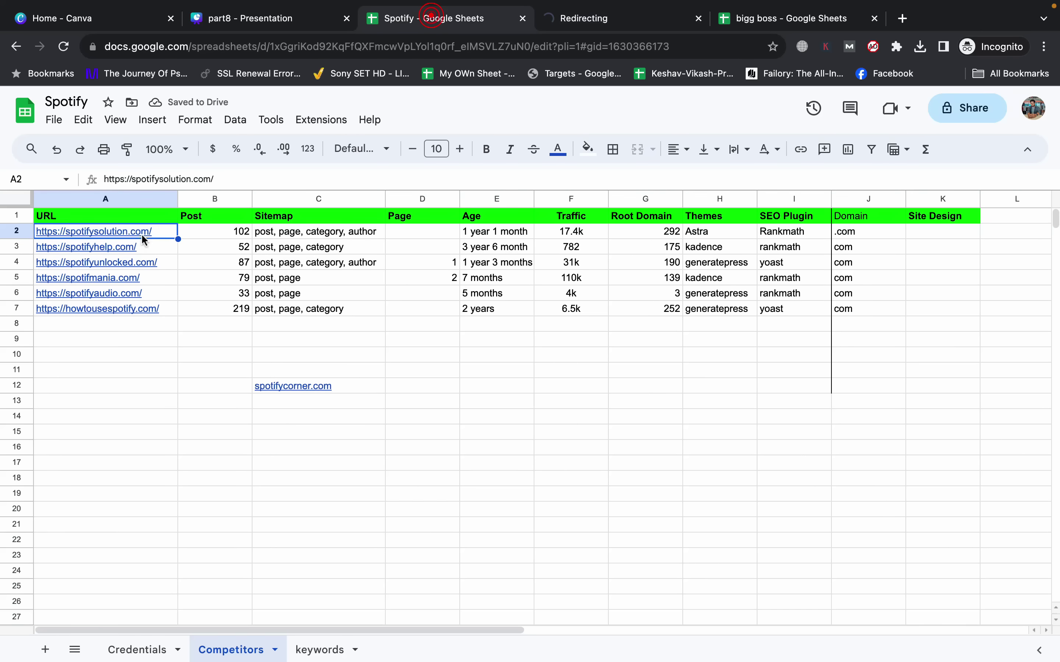
left_click(113, 248)
left_click(128, 268)
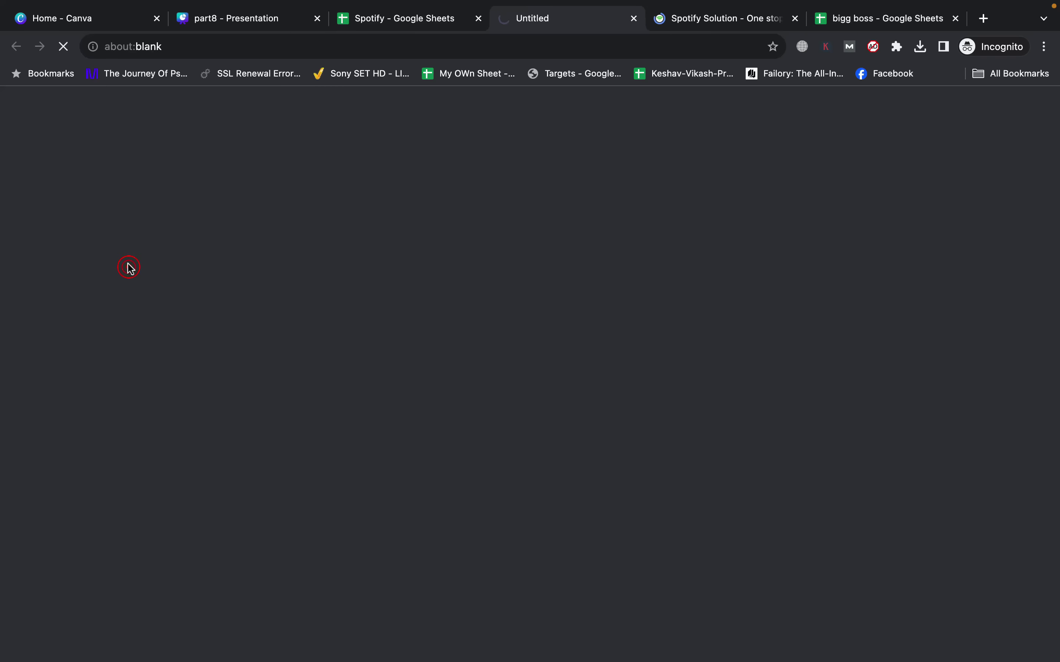
left_click(418, 19)
left_click(143, 259)
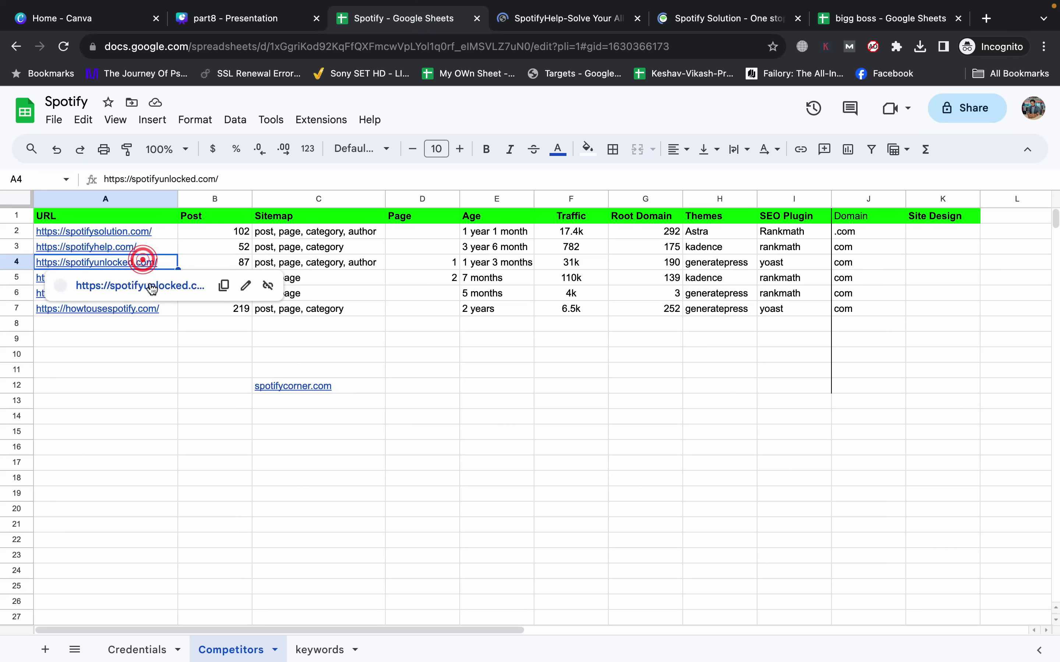
left_click(149, 284)
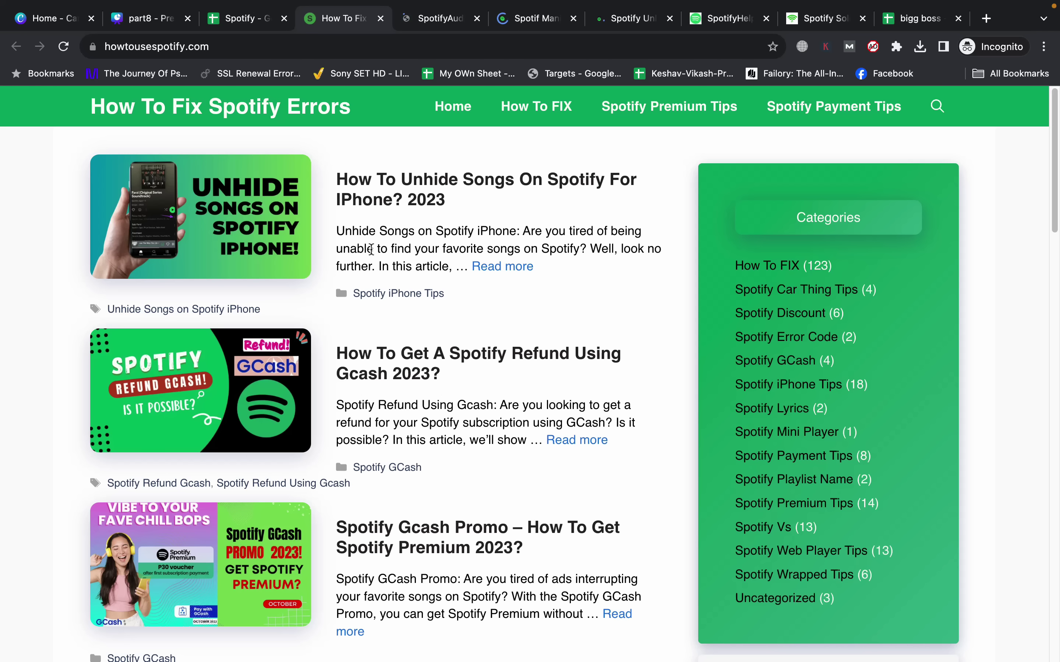
Examine the homepage layouts of howtousespotify.com and spotifyaudio.com.
scroll(371, 250, "down", 10)
scroll(371, 248, "up", 10)
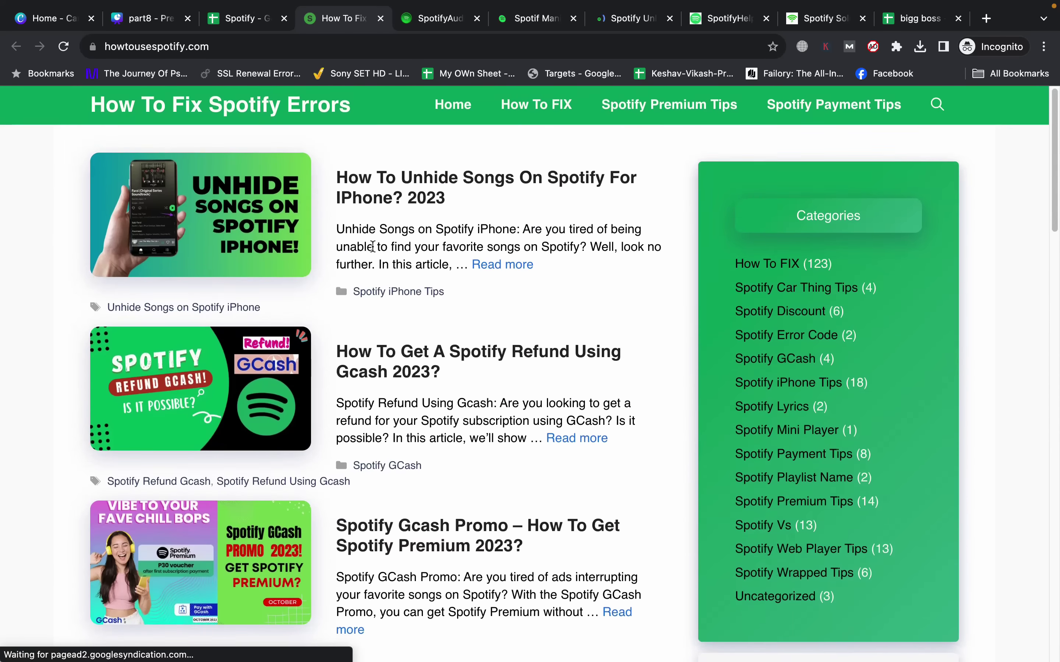
scroll(371, 244, "down", 20)
left_click(447, 20)
scroll(433, 232, "down", 15)
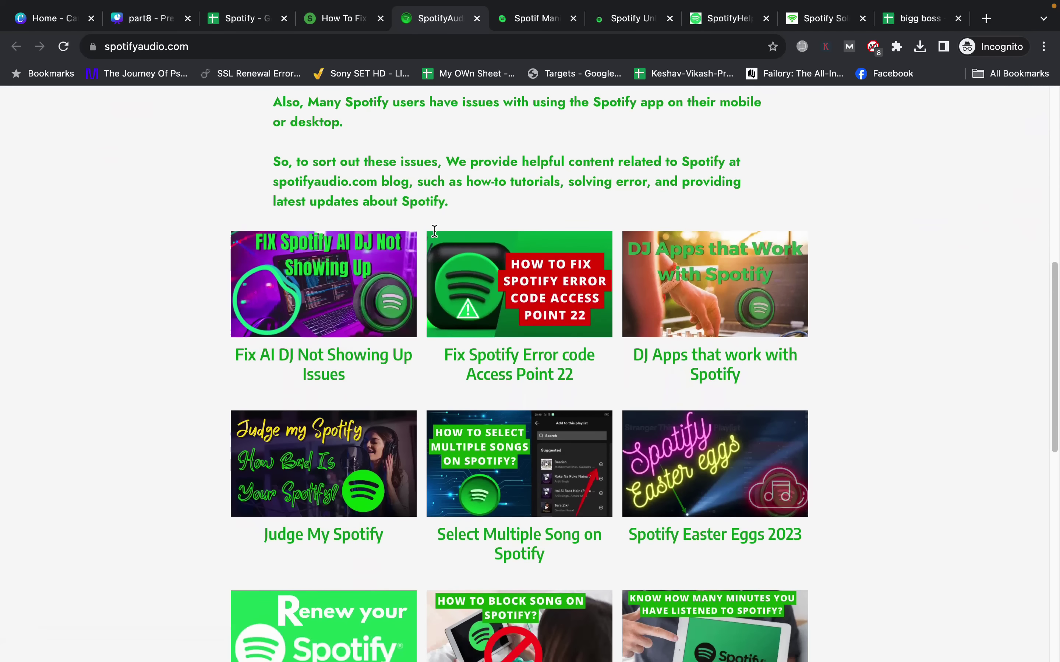
scroll(433, 227, "up", 15)
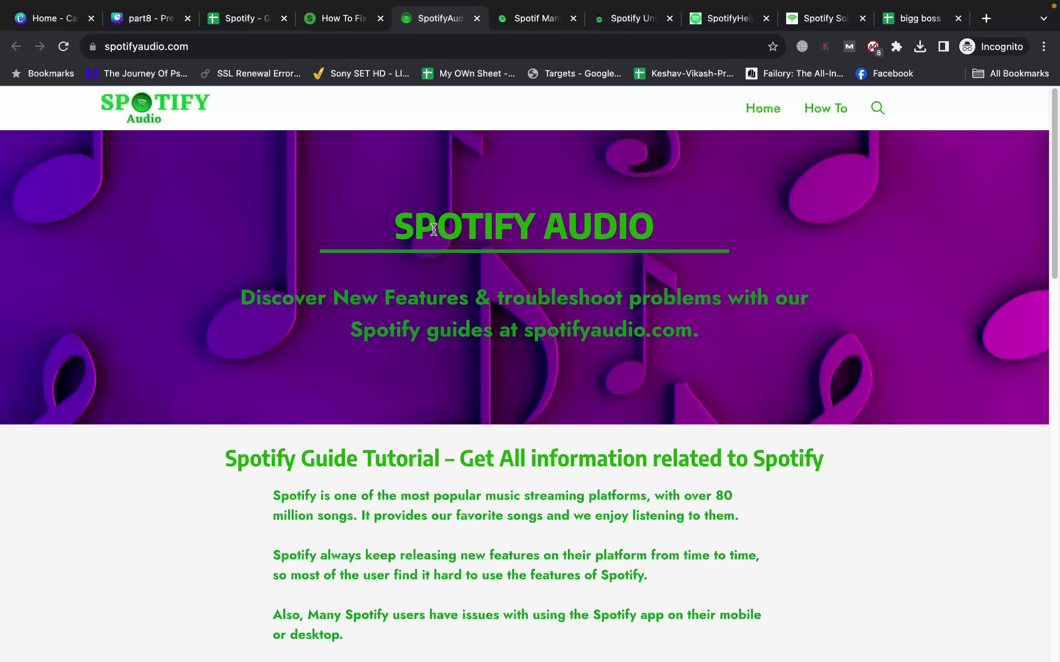
Examine the homepage designs of spotifmania.com, spotifyunlocked.com, spotifyhelp.com and spotifysolution.com, declining the notification request on spotifmania.com.
left_click(527, 26)
scroll(505, 272, "down", 10)
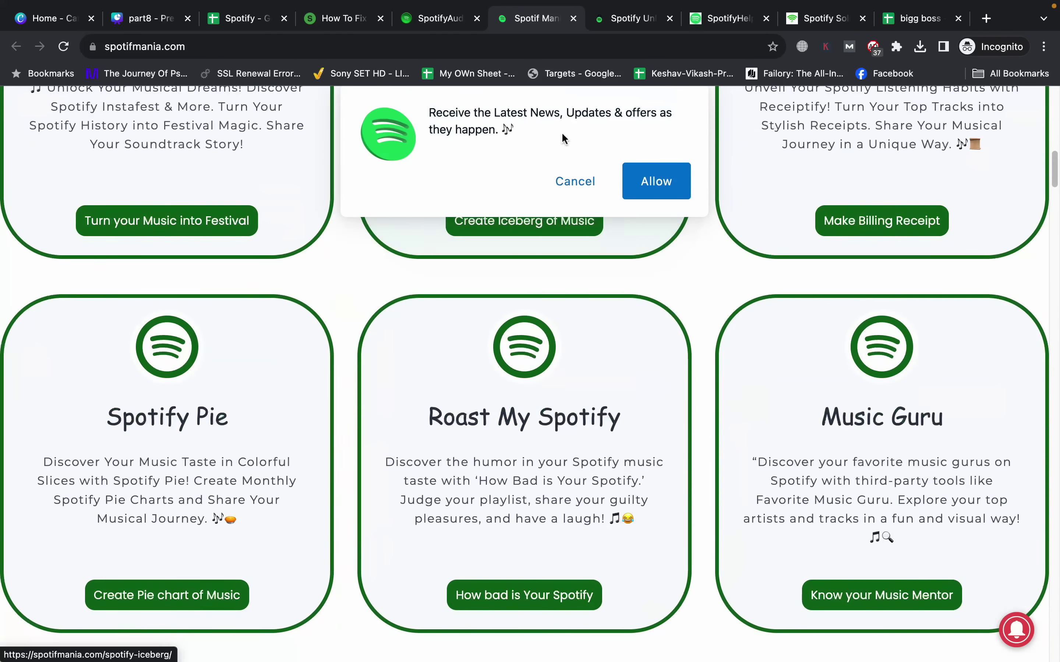
left_click(570, 180)
scroll(568, 175, "down", 15)
key("ctrl+Tab")
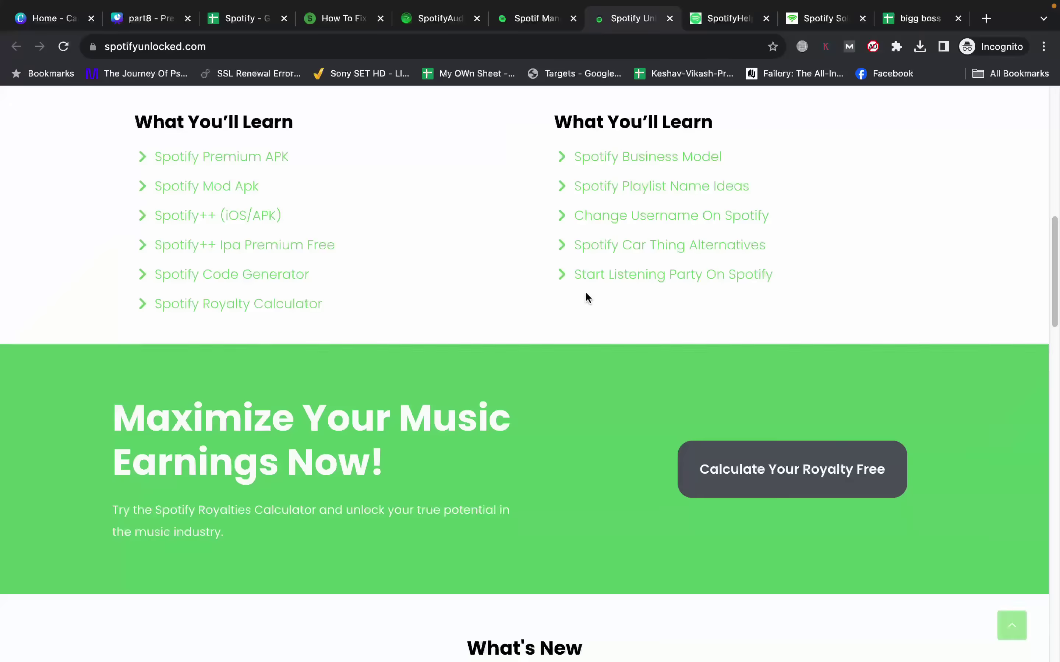
scroll(586, 293, "up", 10)
scroll(586, 296, "down", 20)
key("ctrl+Tab")
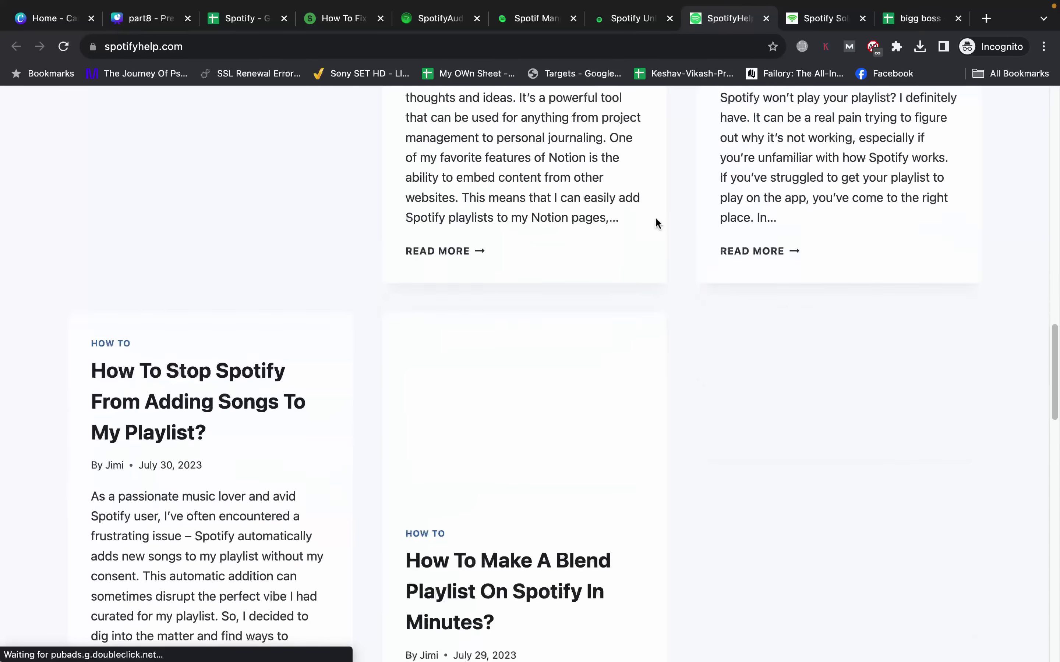
key("ctrl+Tab")
scroll(658, 253, "down", 5)
In the Spotify sheet, enter "normal" as the Site Design for spotifysolution.com and spotifyhelp.com in K2 and K3.
left_click(242, 17)
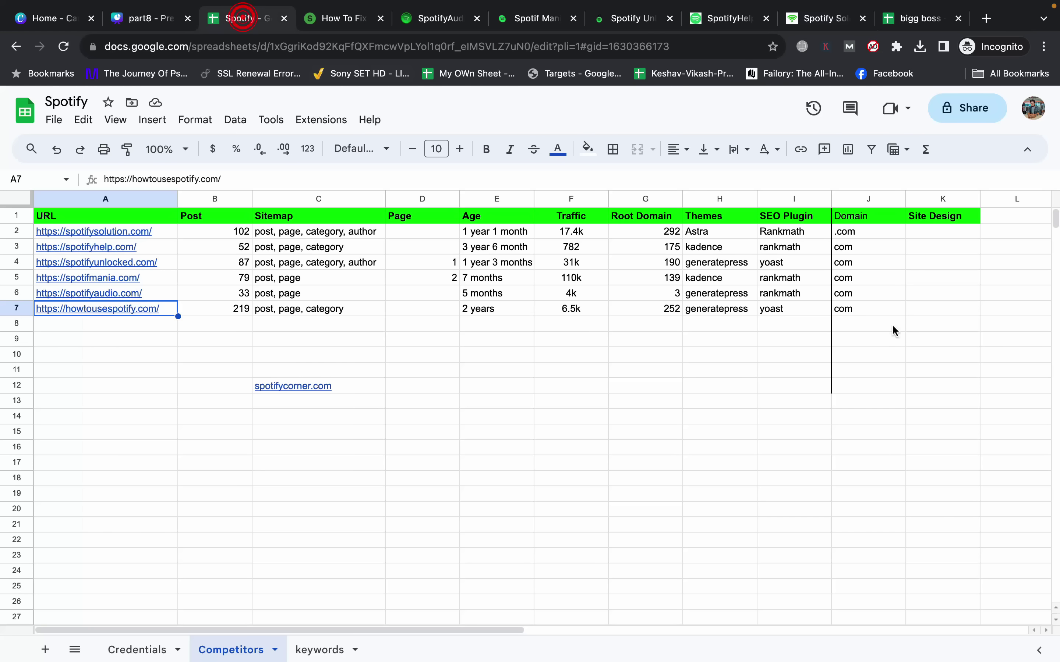
left_click(915, 230)
type("he")
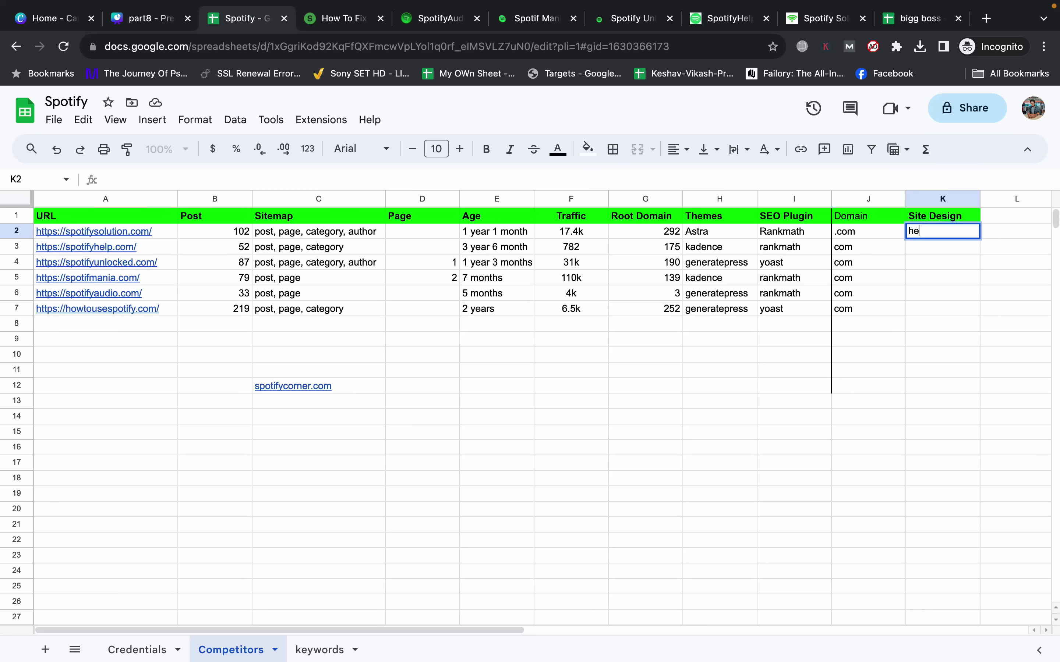
key("Return")
type("normal")
key("Return")
Check the homepage design of spotifyunlocked.com and enter "custom" as its Site Design in K4 of the Spotify sheet.
left_click(381, 18)
key("ctrl+shift+Tab")
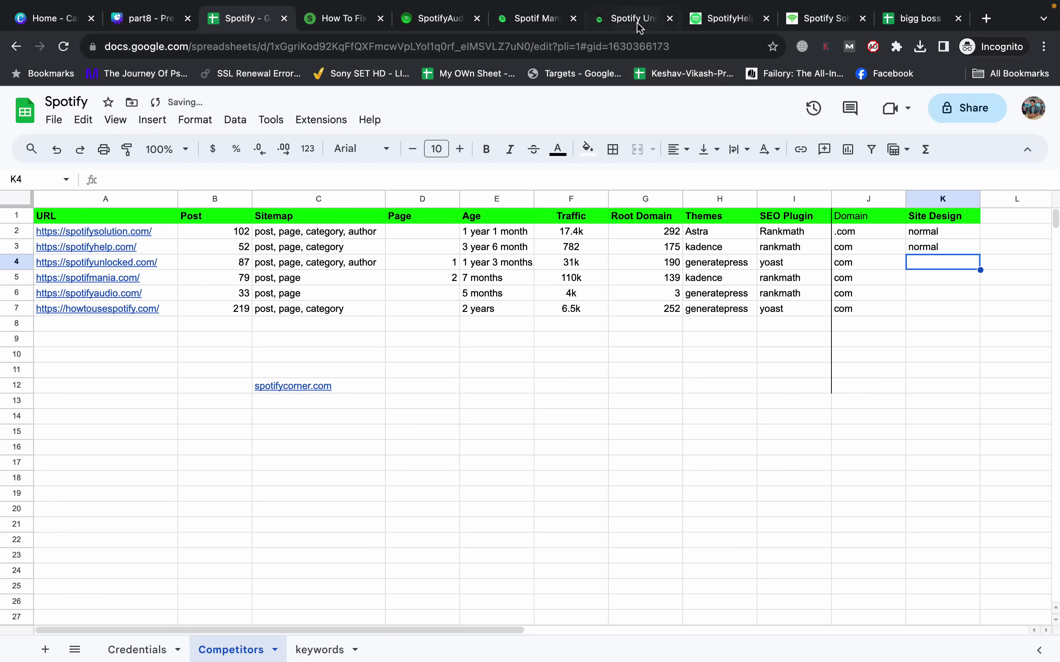
left_click(631, 19)
scroll(607, 187, "up", 10)
scroll(606, 186, "up", 5)
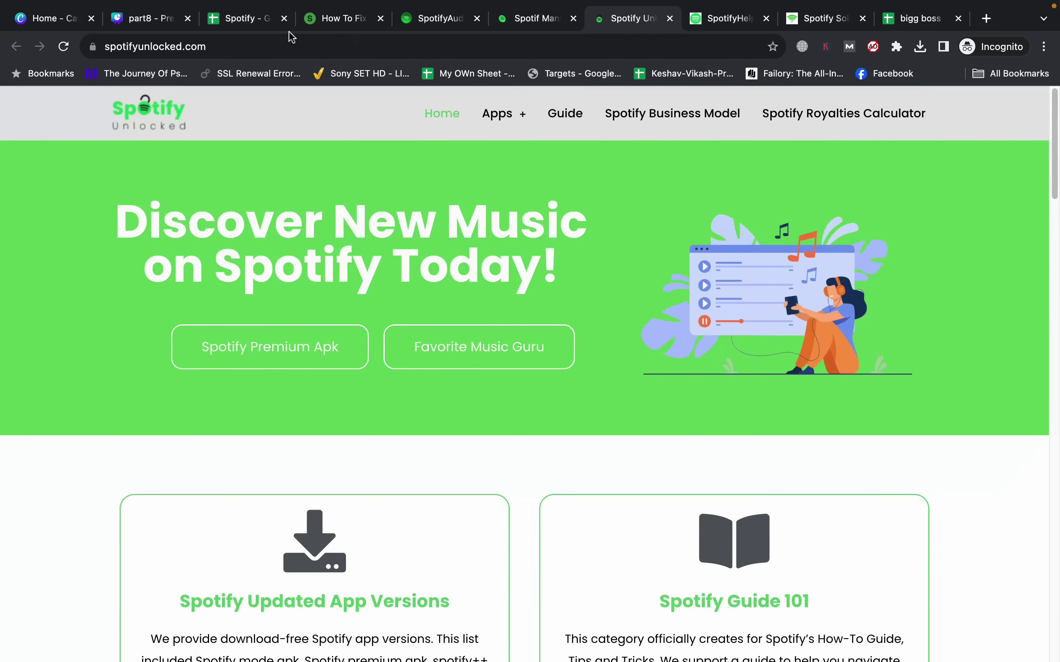
left_click(252, 18)
Check the homepages of spotifmania.com, spotifyaudio.com and howtousespotify.com, and enter "custom", "custom" and "normal" as their Site Design in K5:K7.
left_click(536, 18)
scroll(450, 174, "up", 15)
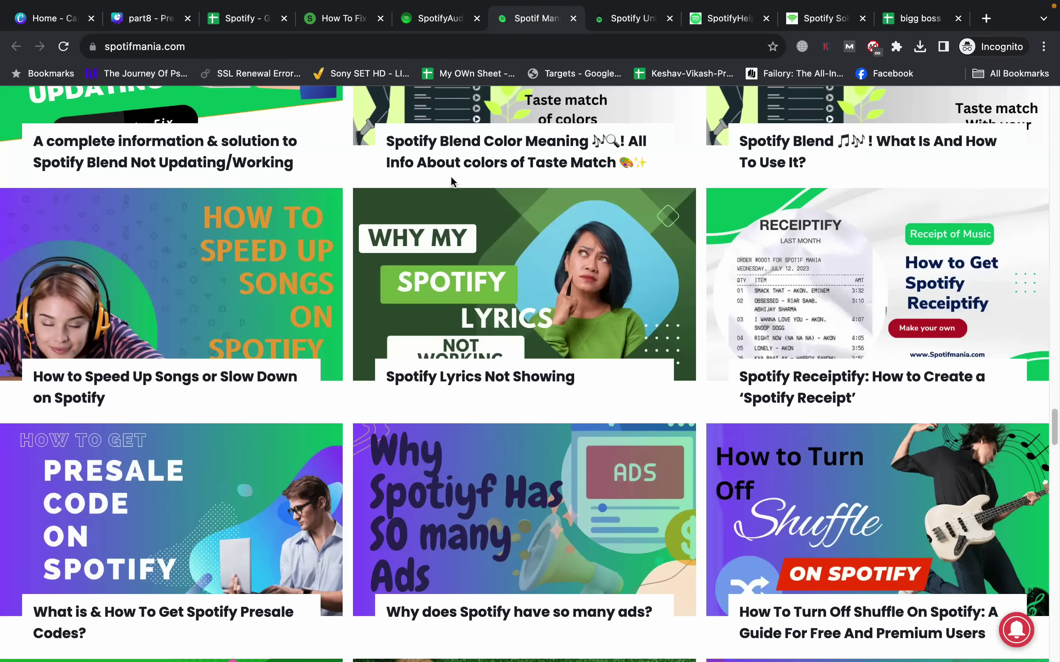
key("ctrl+shift+Tab")
key("ctrl+shift+Tab")
key("ctrl+shift+Tab")
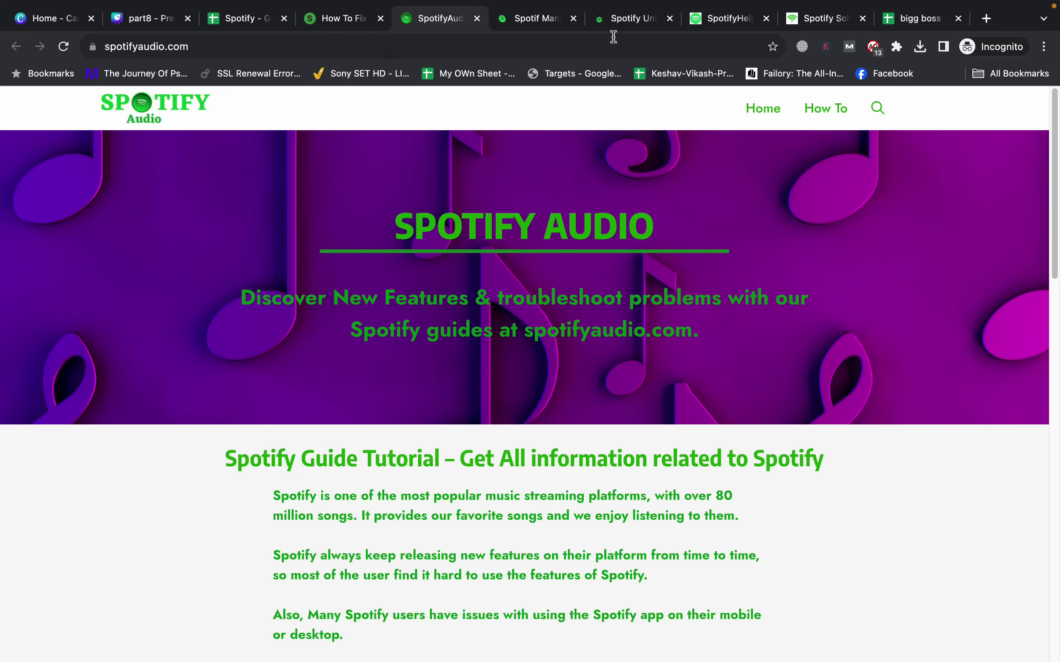
key("ctrl+Tab")
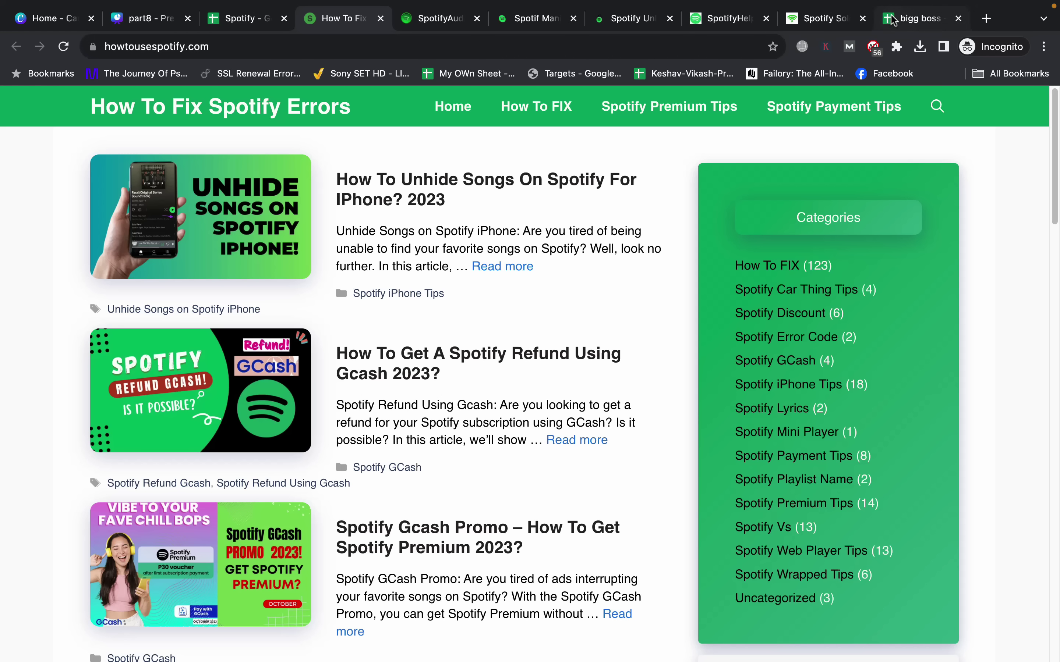
left_click(228, 18)
left_click(647, 438)
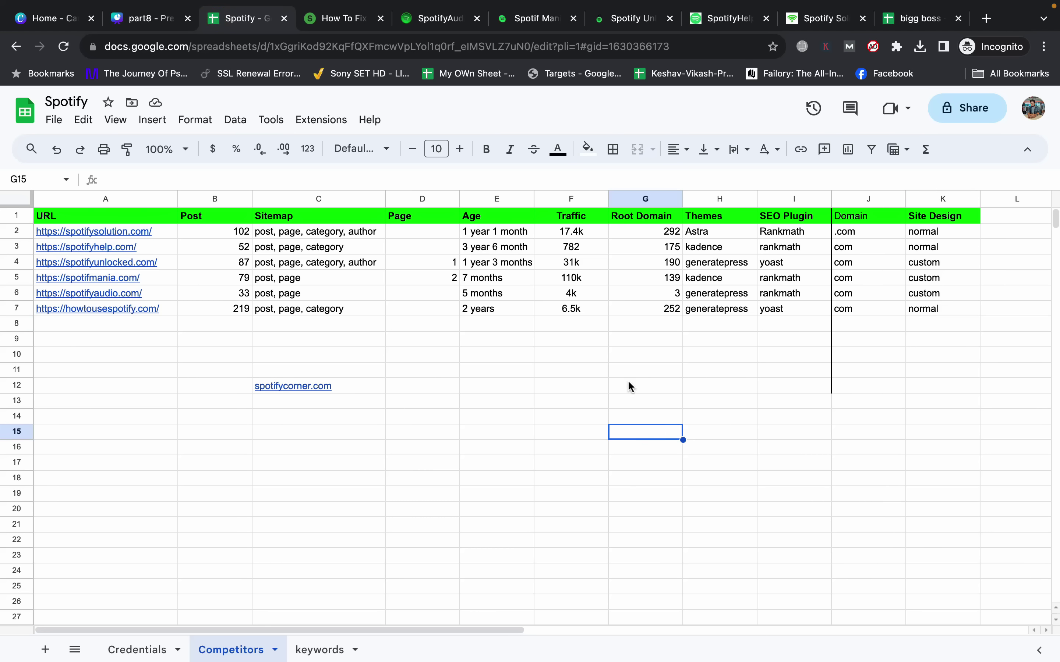
Review the Domain and Site Design entries and the Themes, SEO Plugin and Domain headings of the competitor table.
left_click_drag(884, 312, 871, 232)
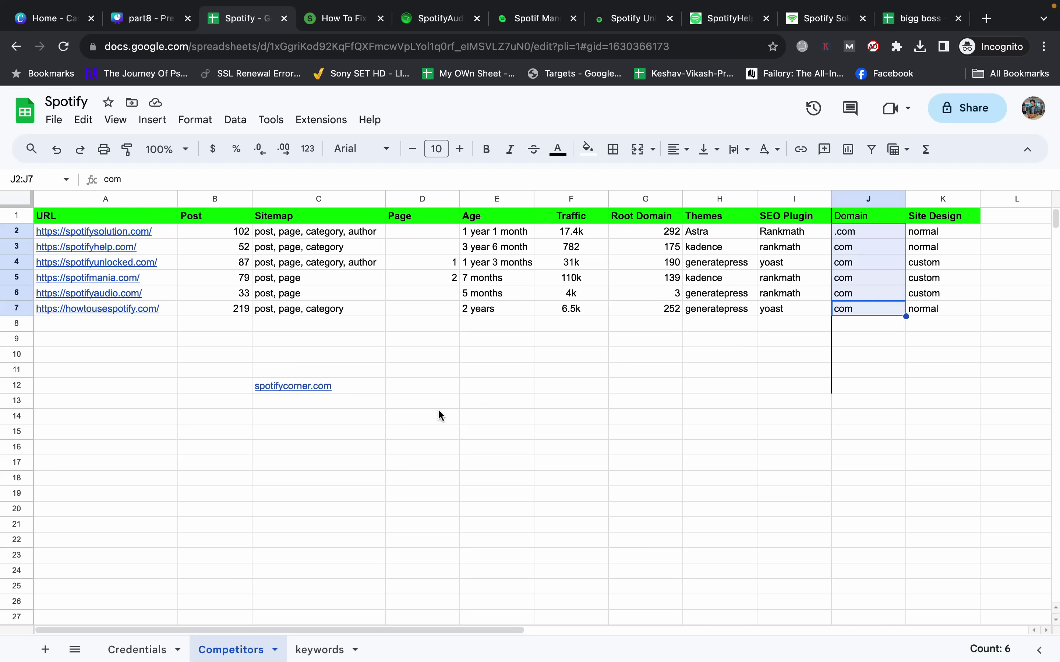
left_click_drag(944, 313, 945, 238)
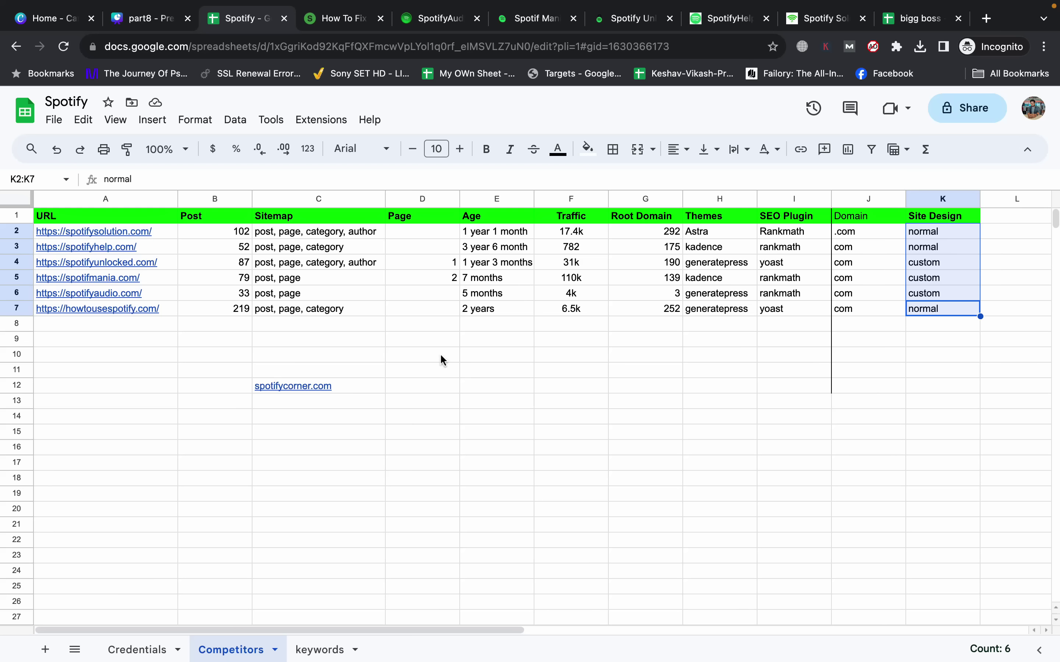
left_click_drag(384, 334, 718, 382)
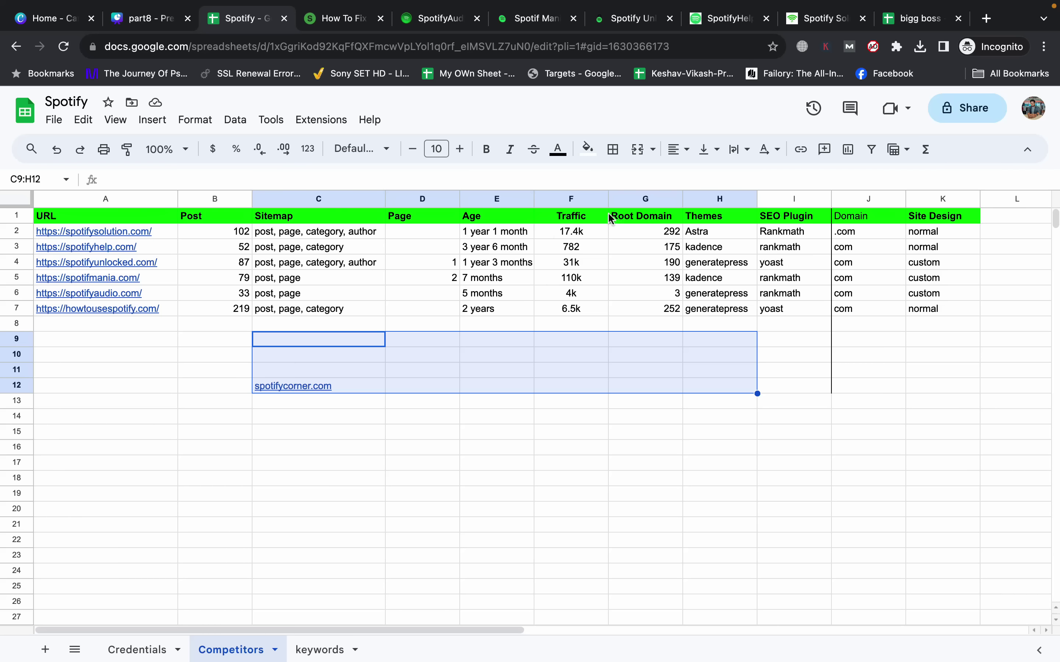
left_click(789, 219)
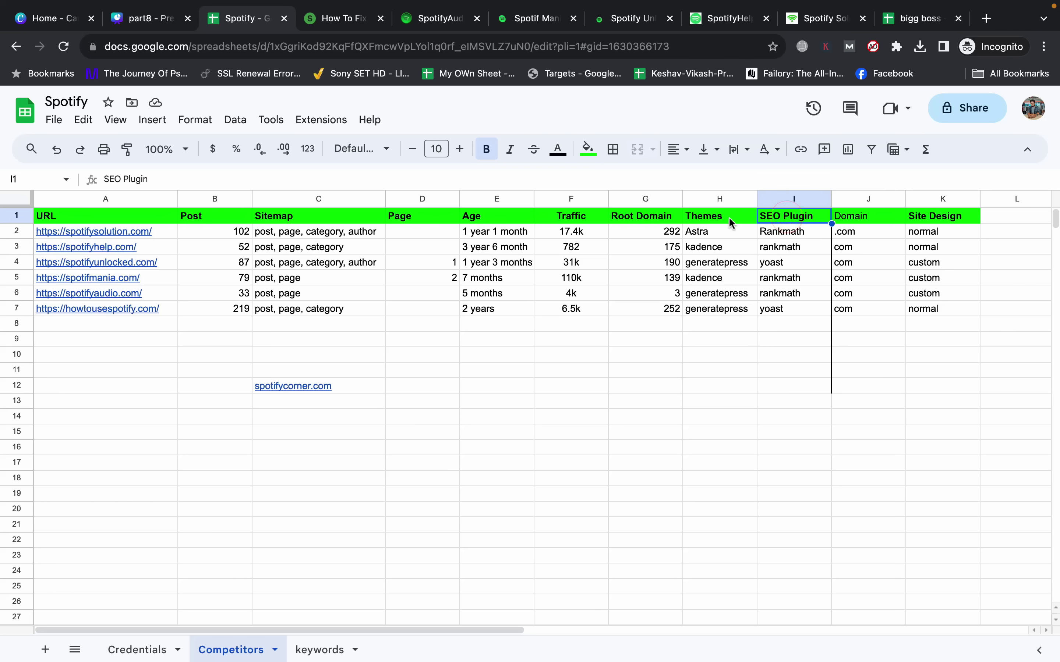
left_click(837, 221)
key("Return")
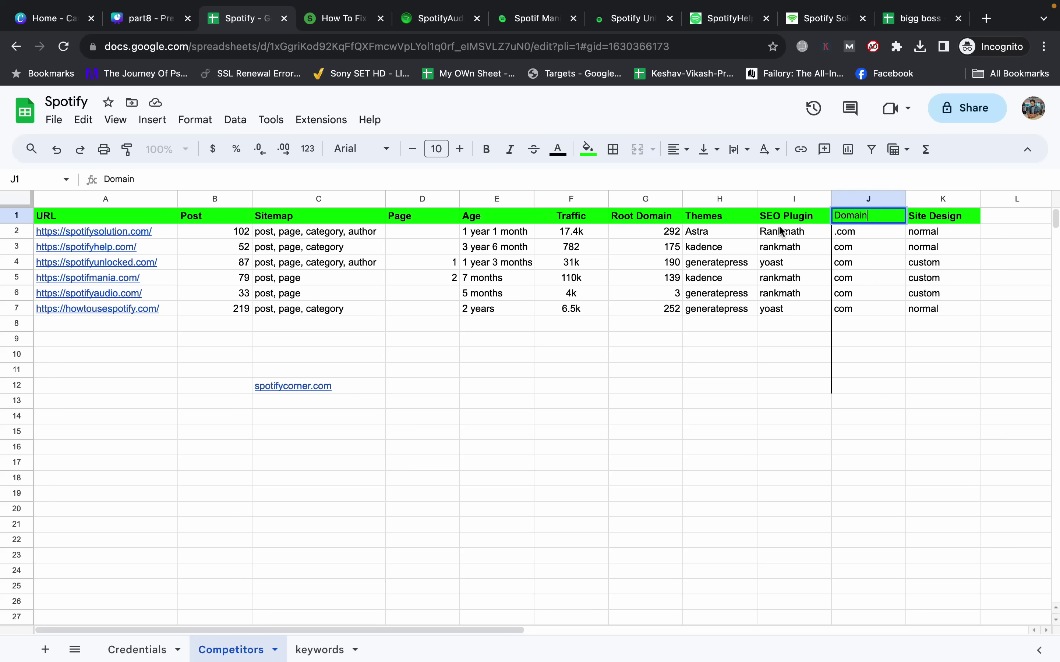
left_click(714, 216)
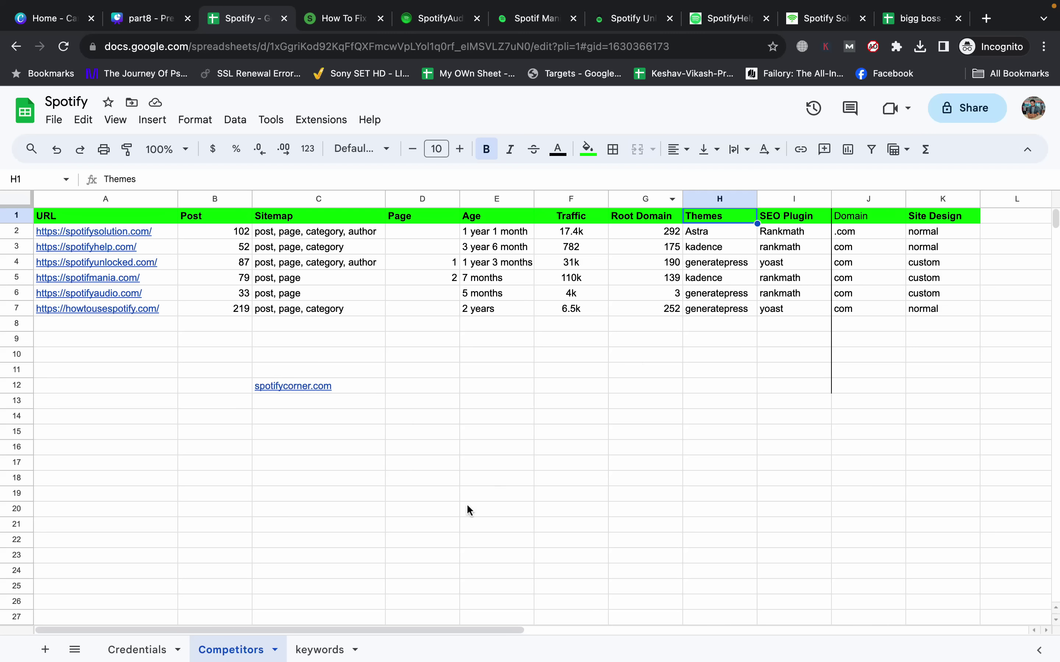
On the keywords sheet, replace the spotifyunlocked.com link in C1 with the heading "Spotify unblocked".
left_click(321, 650)
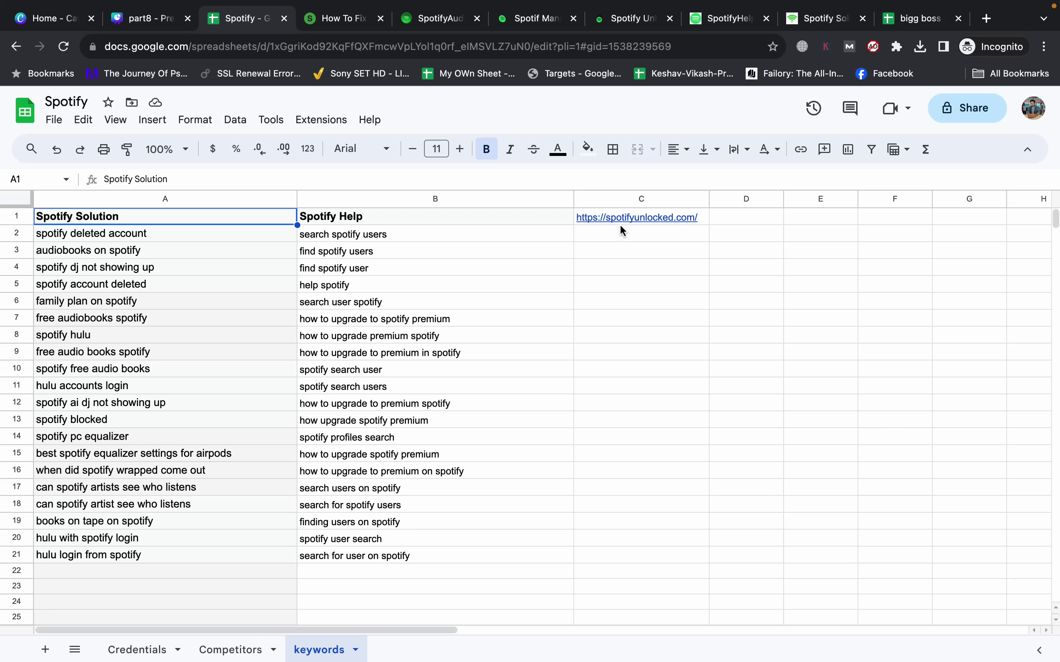
mouse_move(622, 221)
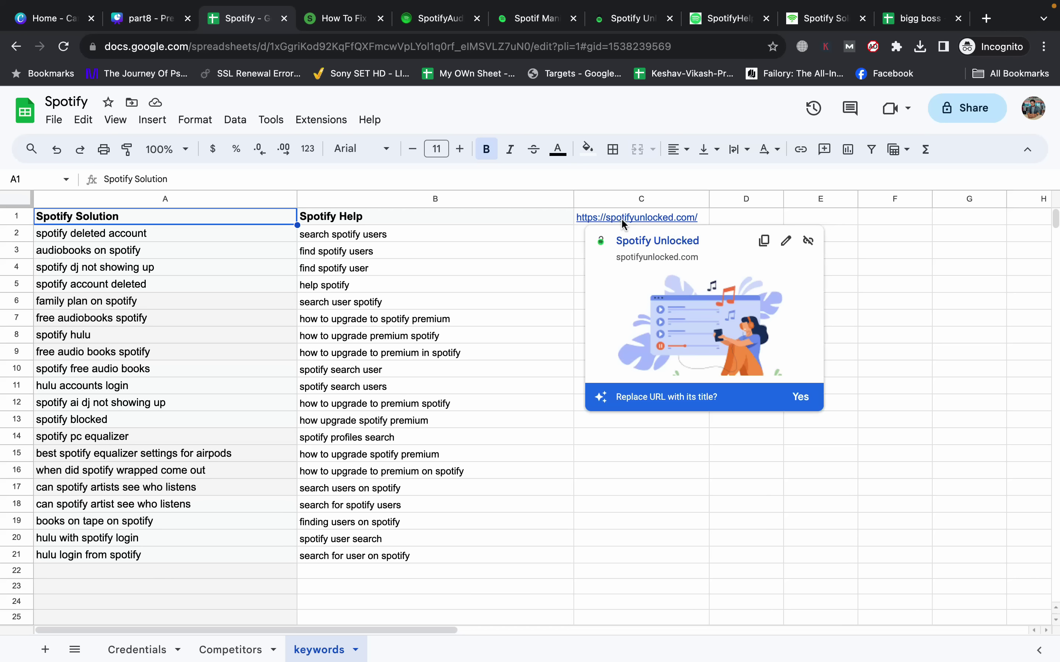
left_click(622, 218)
type("Spo")
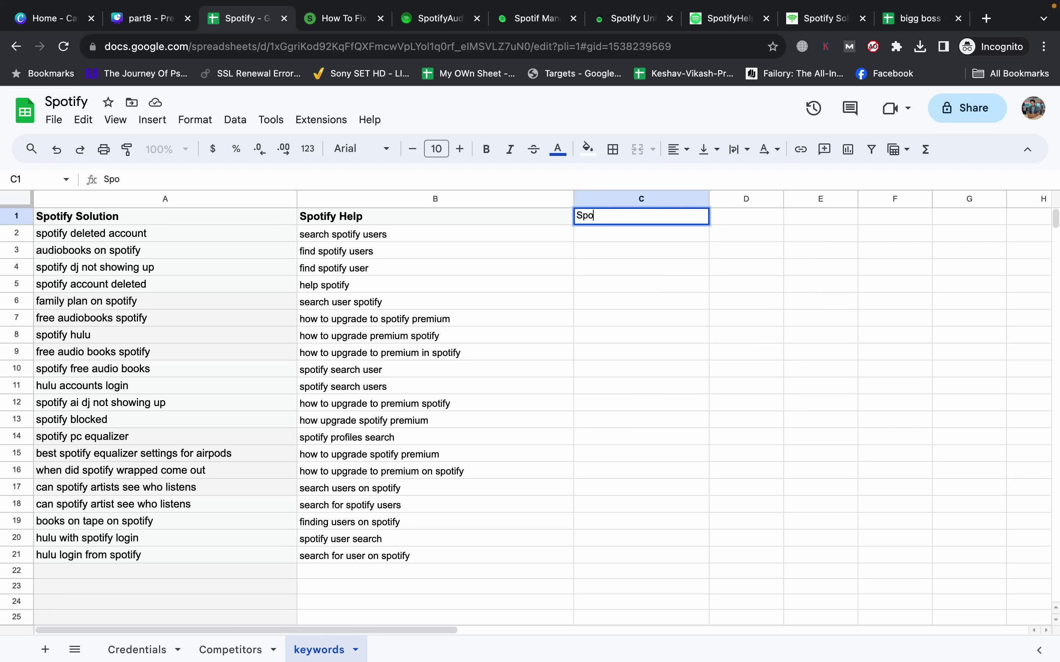
type("tify unblocked")
key("Return")
Add the competitor headings "Spotifmania", "Spotifyaudio" and "how to use spotify" in D1:F1 and fill the header row A1:F1 with green.
left_click(246, 655)
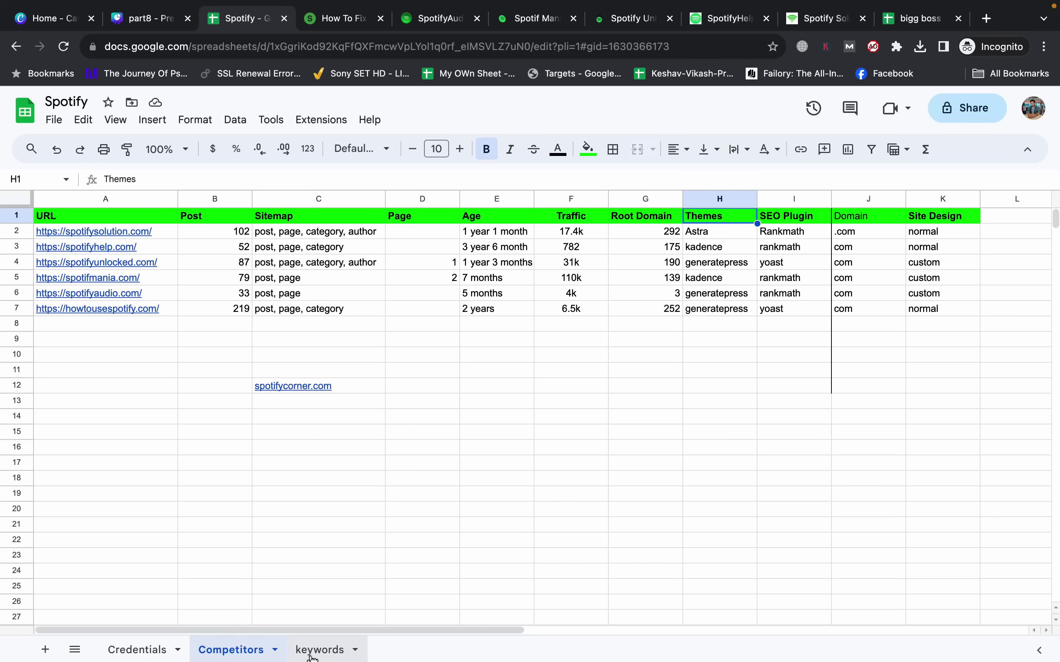
left_click(359, 657)
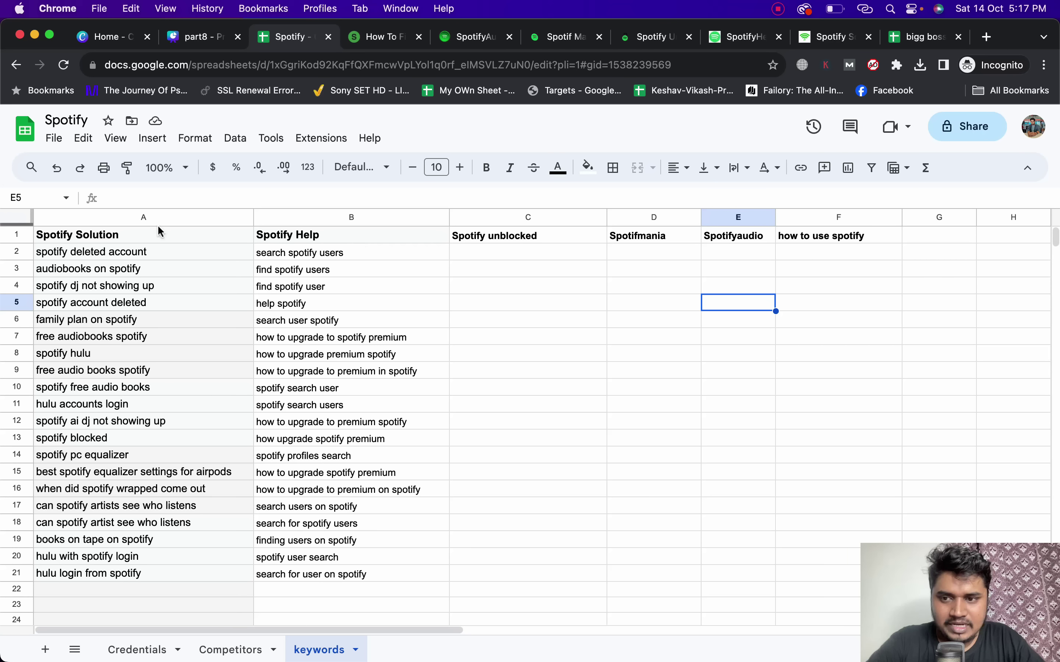
left_click_drag(159, 234, 874, 241)
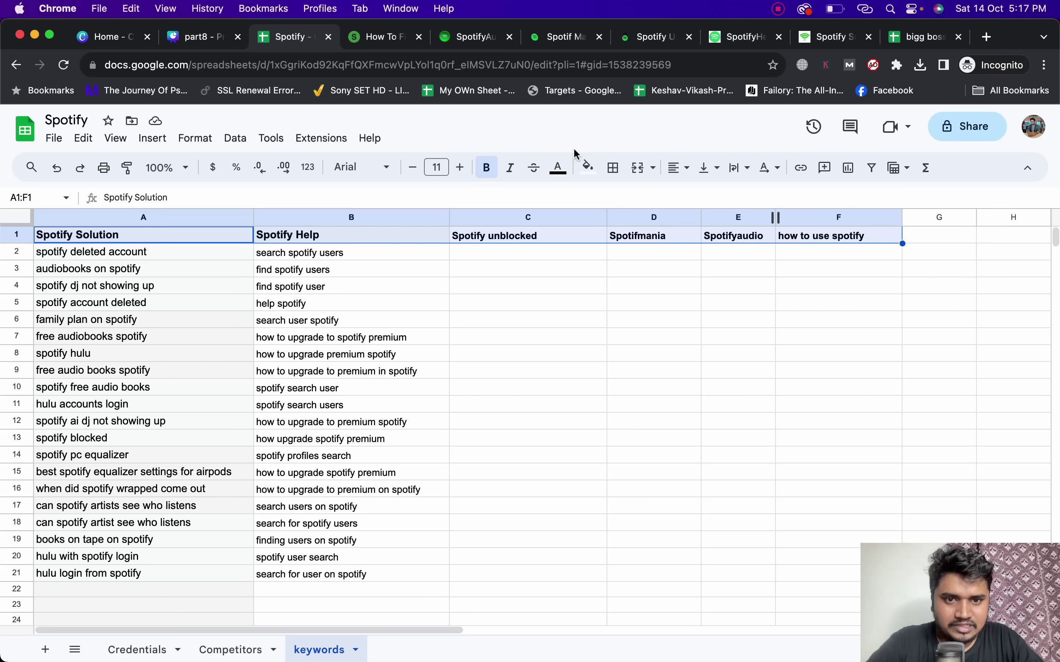
left_click(588, 168)
left_click(657, 237)
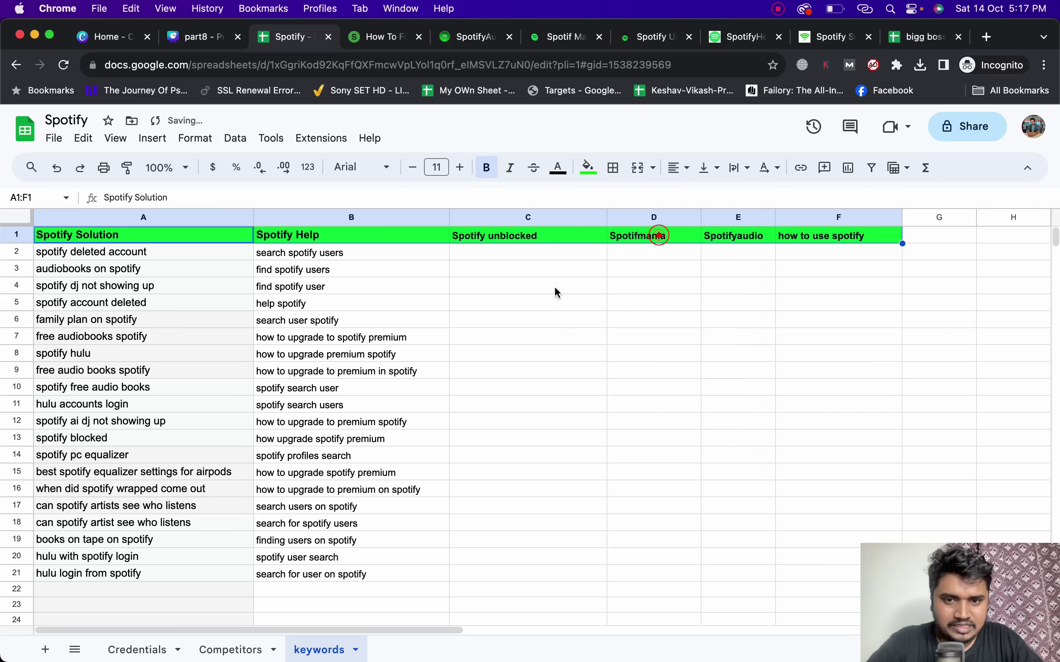
left_click(526, 312)
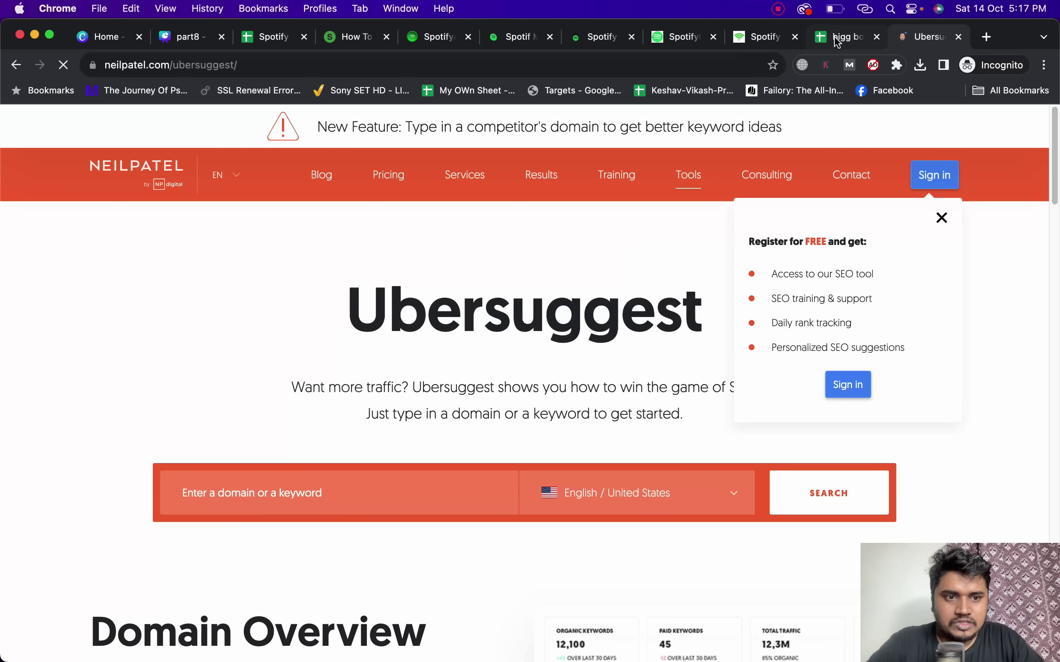
Close the bigg boss spreadsheet and move the Spotify spreadsheet's browser tab beside the Ubersuggest one.
left_click(834, 37)
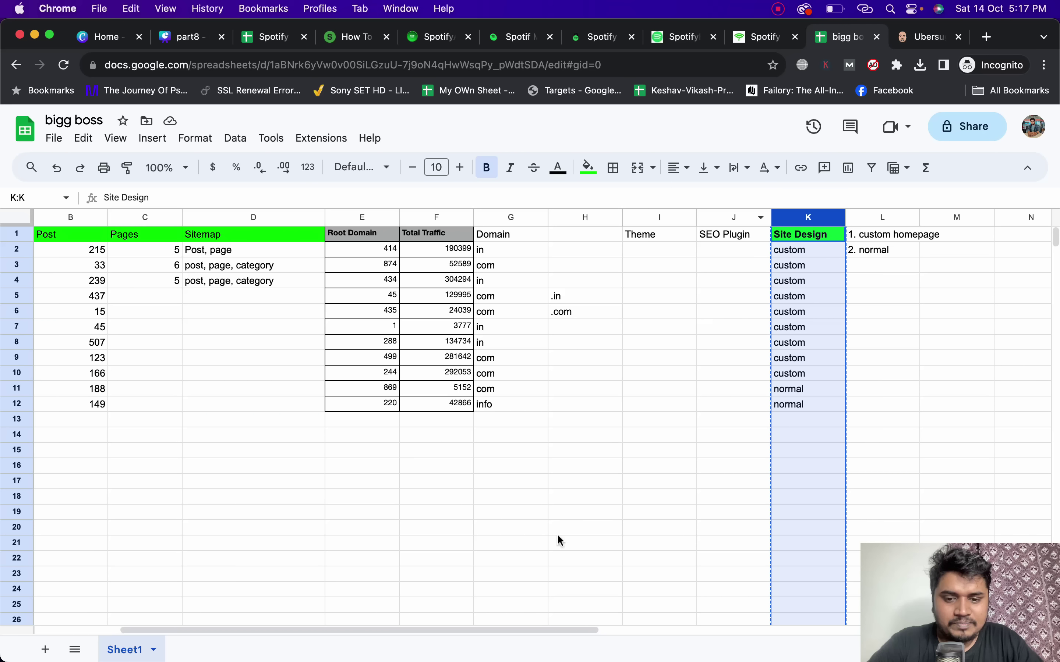
left_click(877, 37)
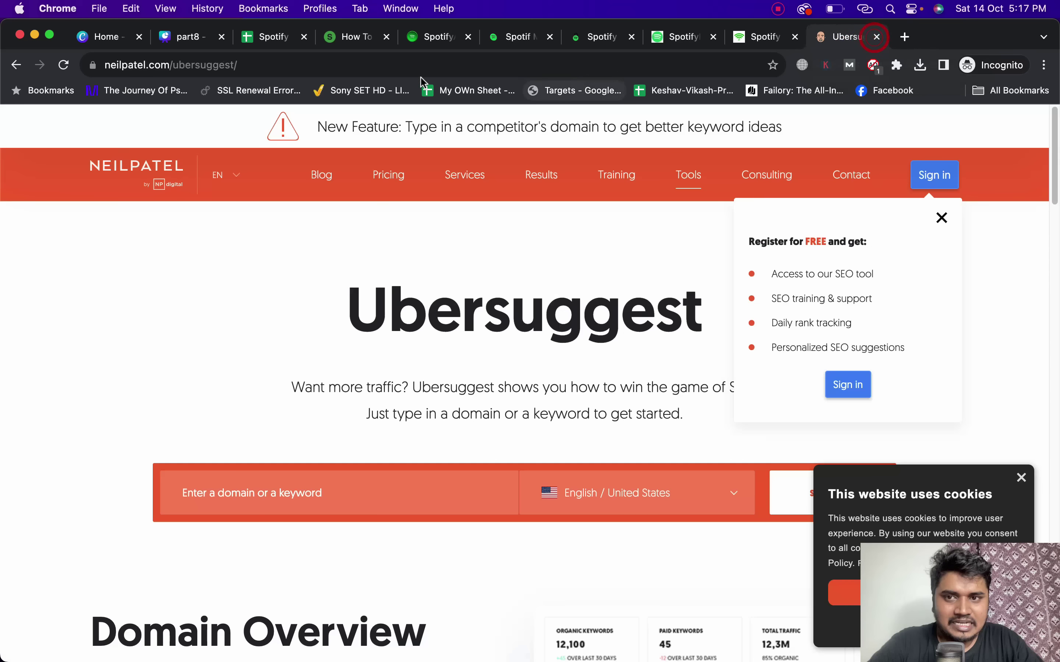
left_click_drag(266, 41, 719, 44)
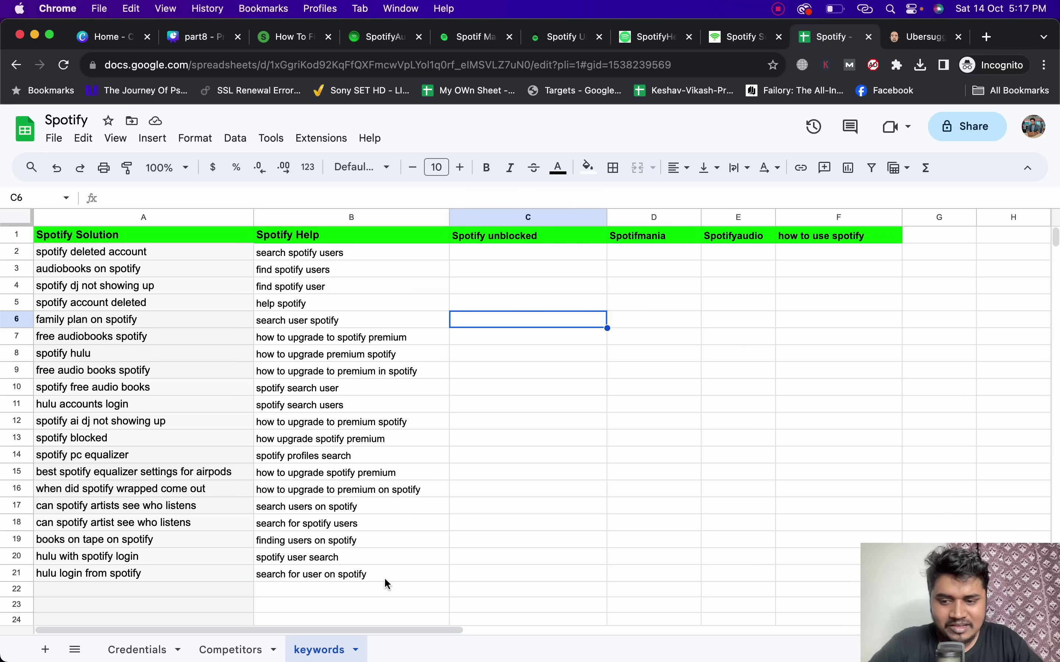
Copy the spotifyunlocked.com URL from the Competitors sheet and search for it in Ubersuggest with English / United States.
left_click(247, 651)
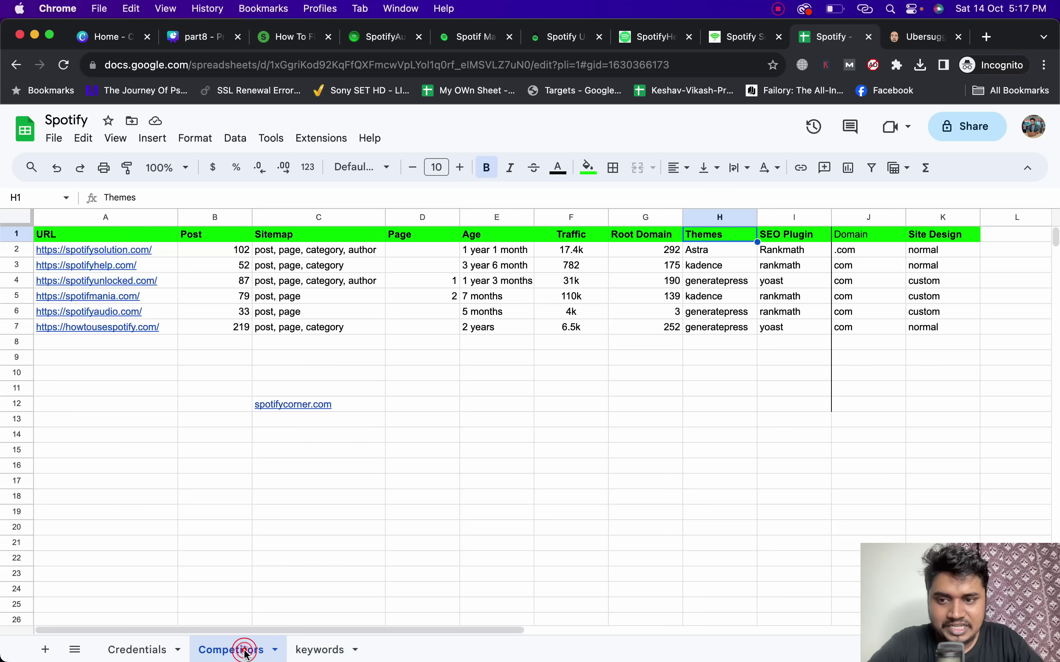
left_click(164, 283)
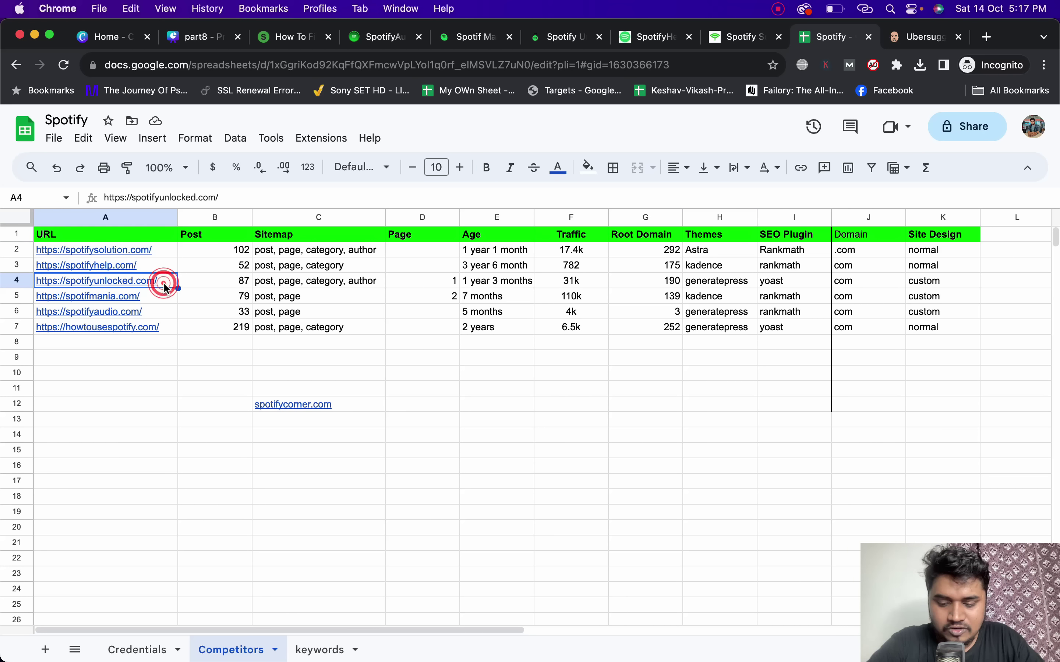
left_click(165, 285)
left_click(915, 37)
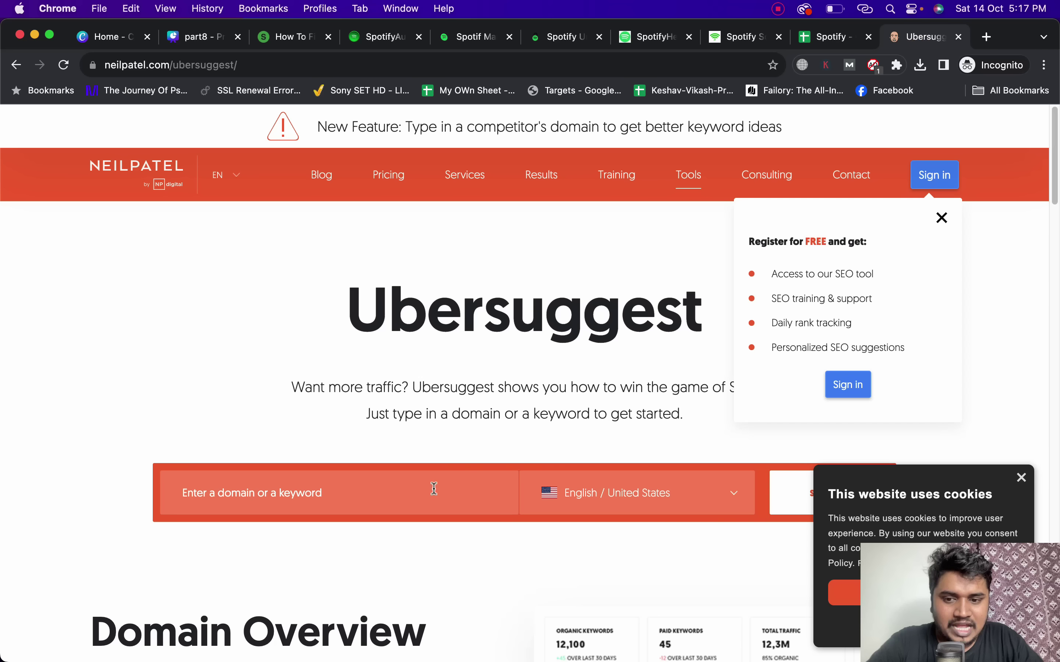
left_click(408, 492)
left_click(408, 492)
type("https://spotifyunlocked.com/")
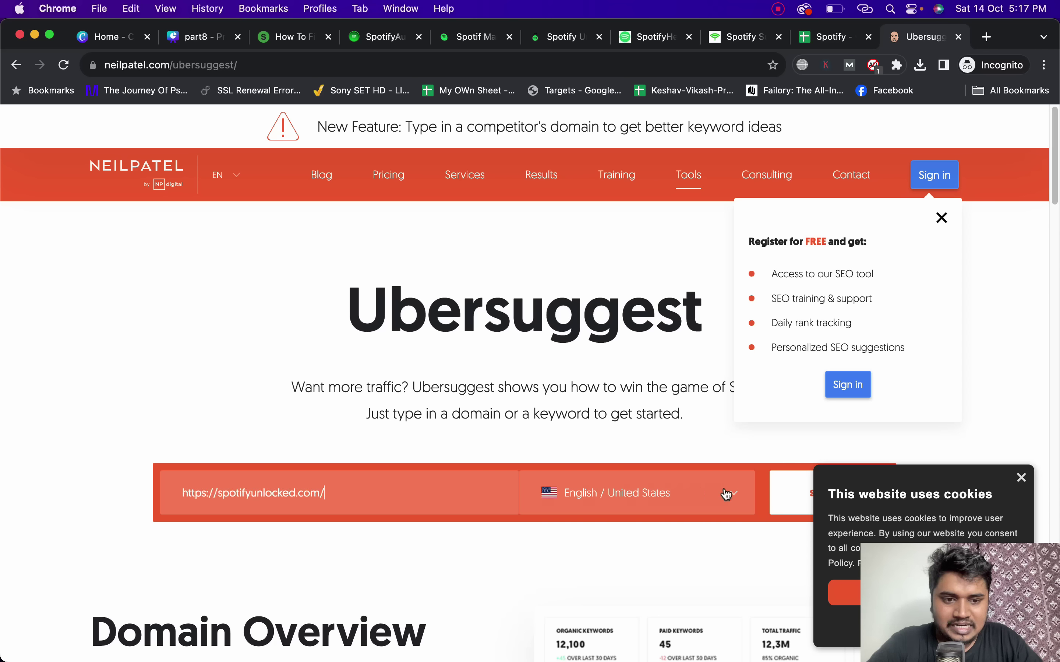
left_click(788, 494)
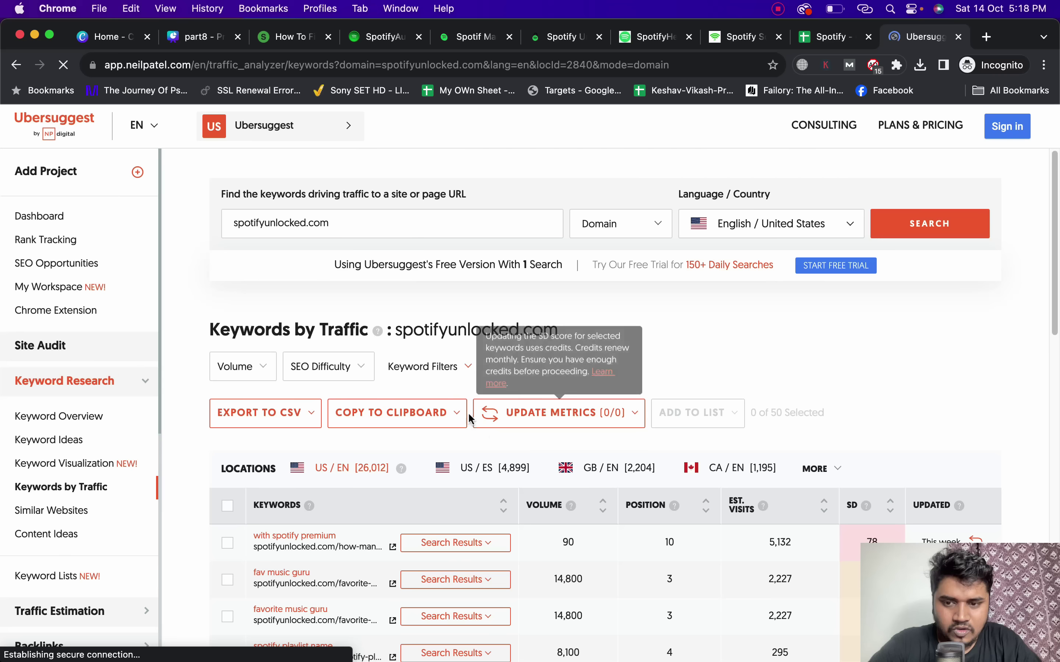
Copy all of spotifyunlocked.com's keywords from Ubersuggest into the keywords sheet from C2 down, and widen column C to fit them.
left_click(386, 418)
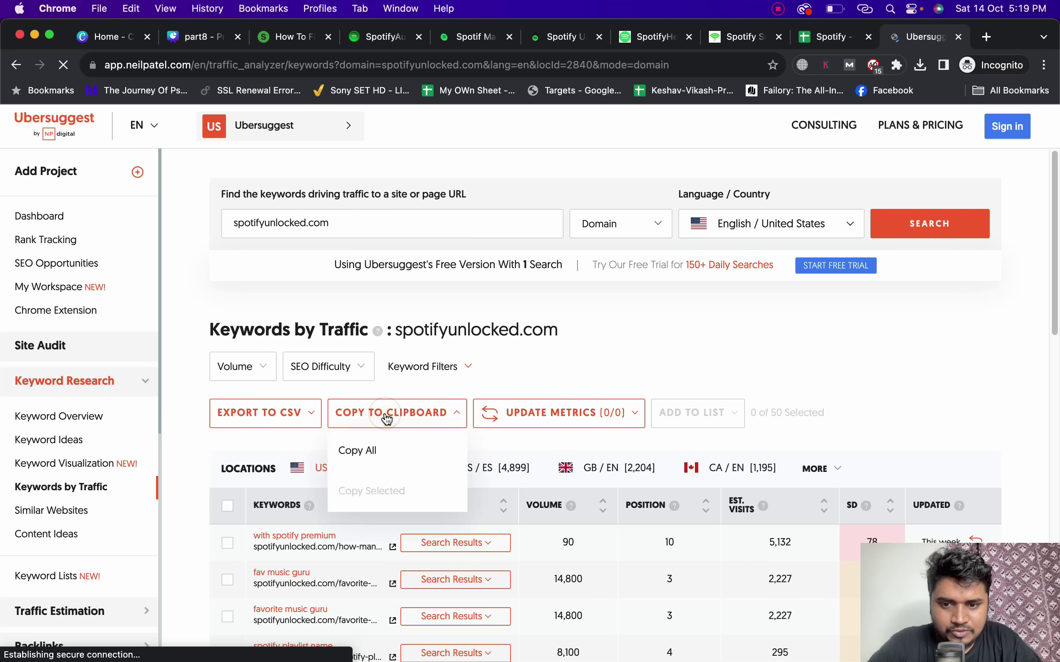
left_click(381, 449)
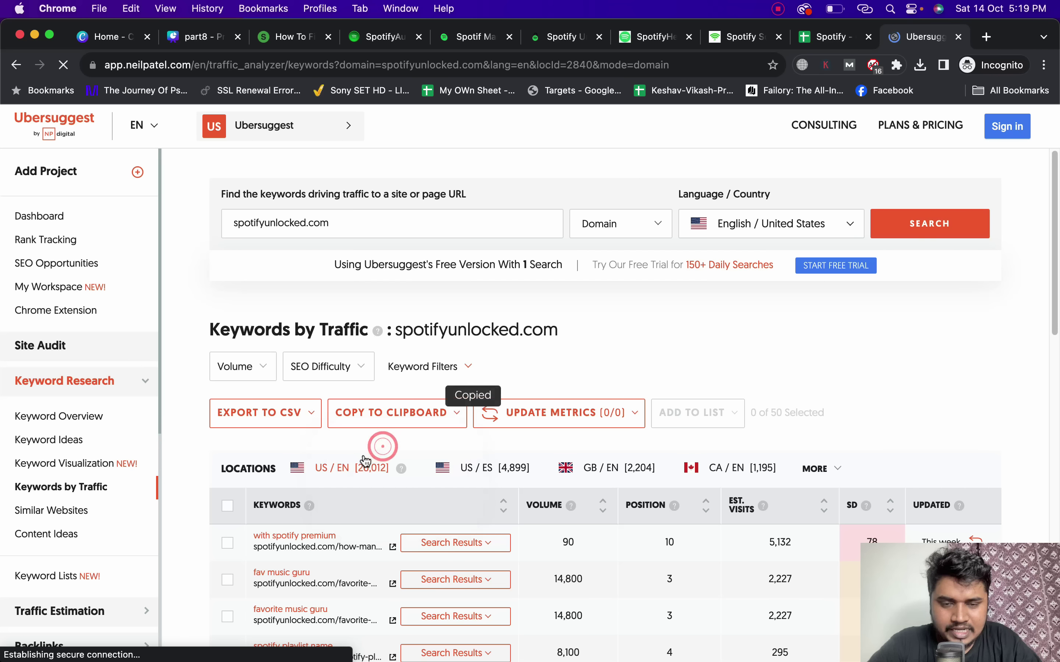
left_click(821, 35)
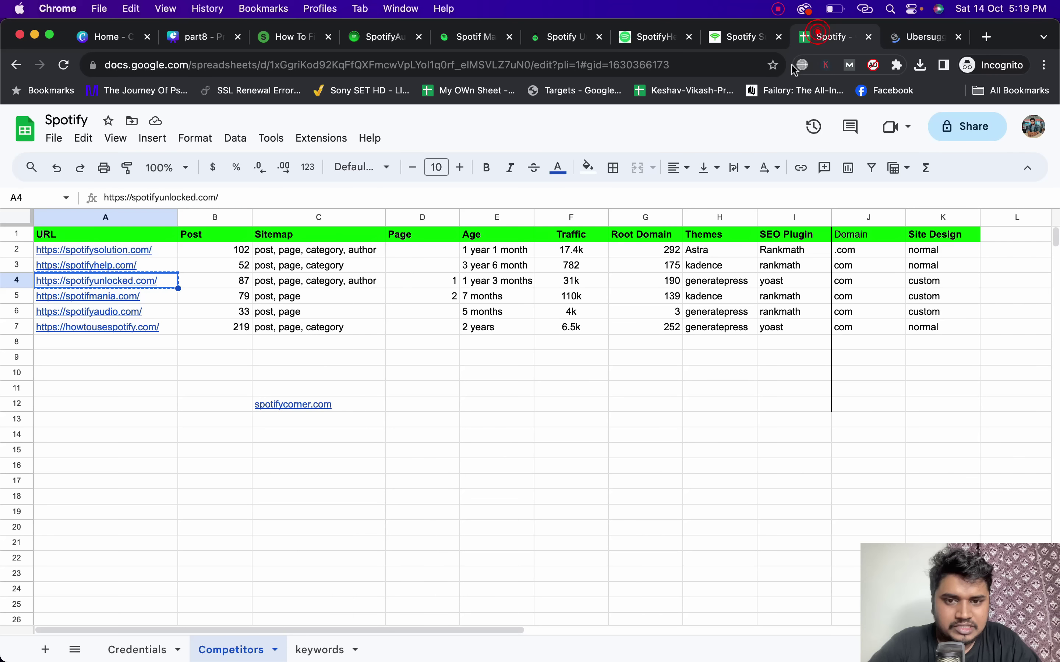
left_click(332, 648)
left_click(515, 251)
key("super+v")
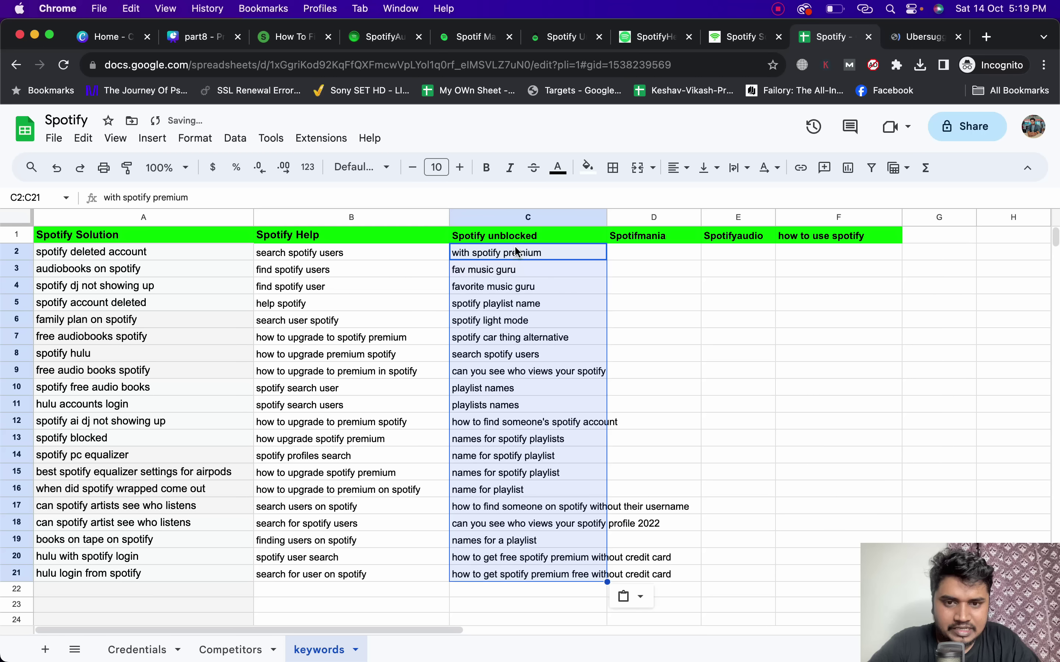
left_click(638, 336)
left_click_drag(605, 214, 696, 215)
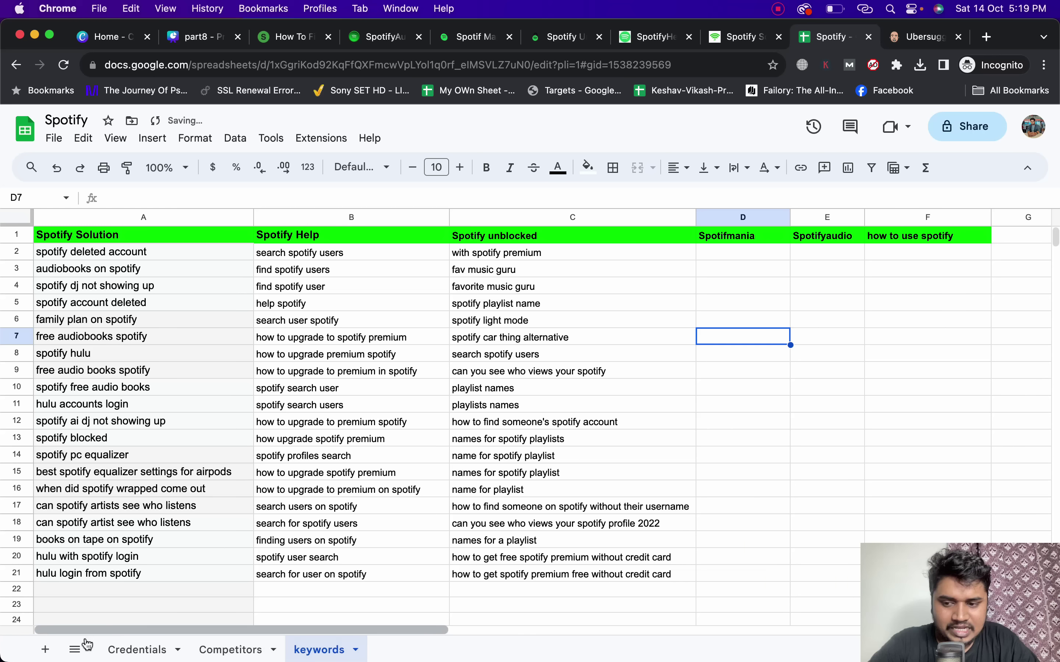
Add a new sheet named "Top Pages" and copy the competitor heading row from the keywords sheet into it.
left_click(45, 649)
left_click(424, 649)
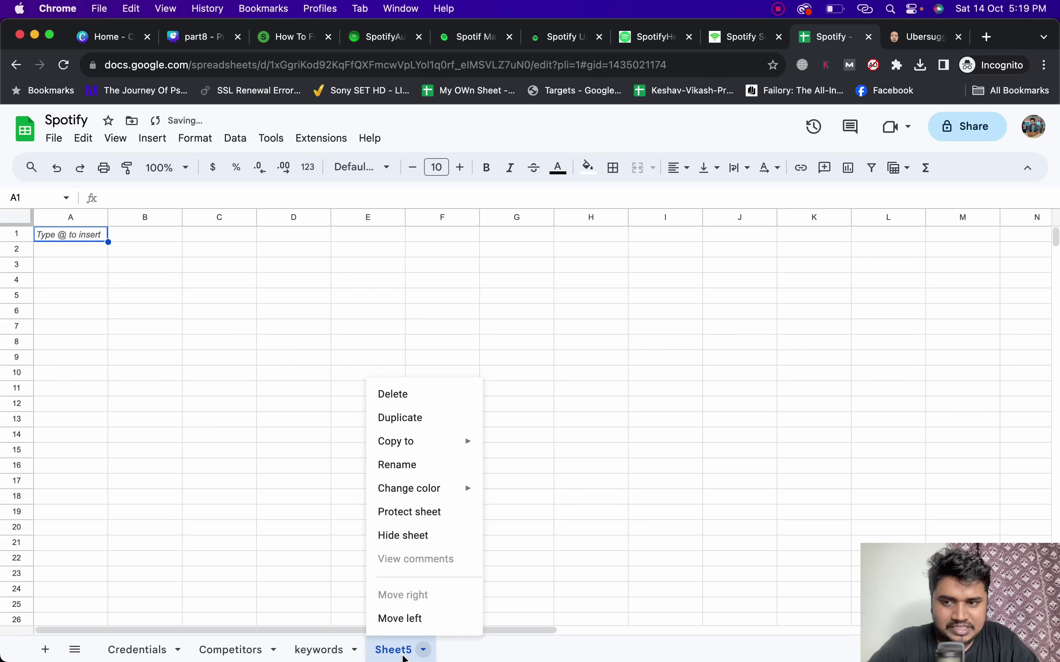
left_click(411, 463)
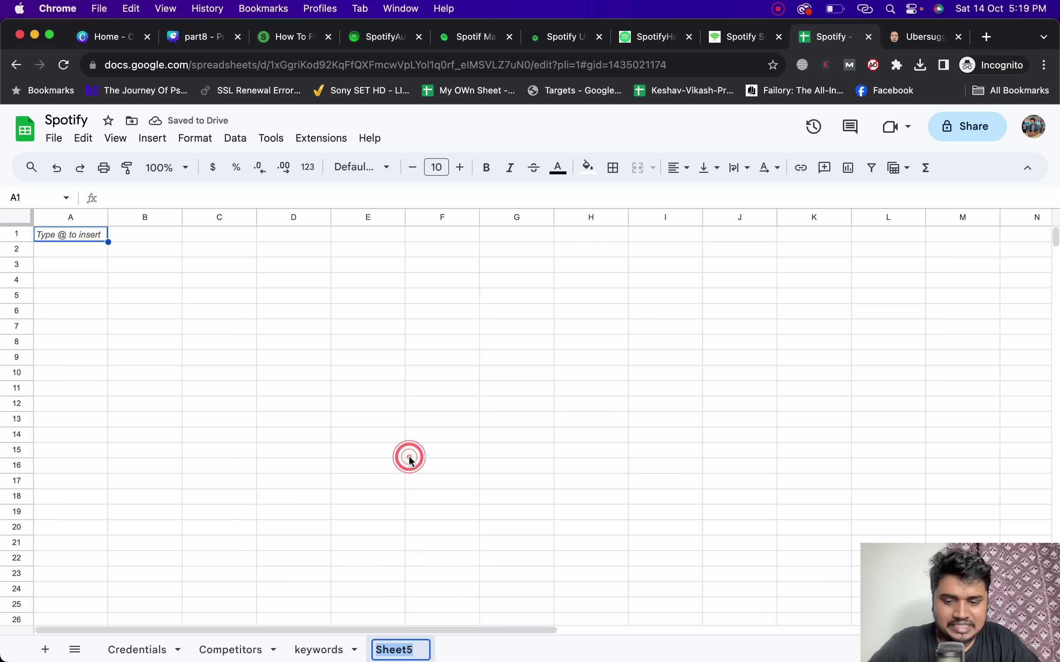
type("Top Pages")
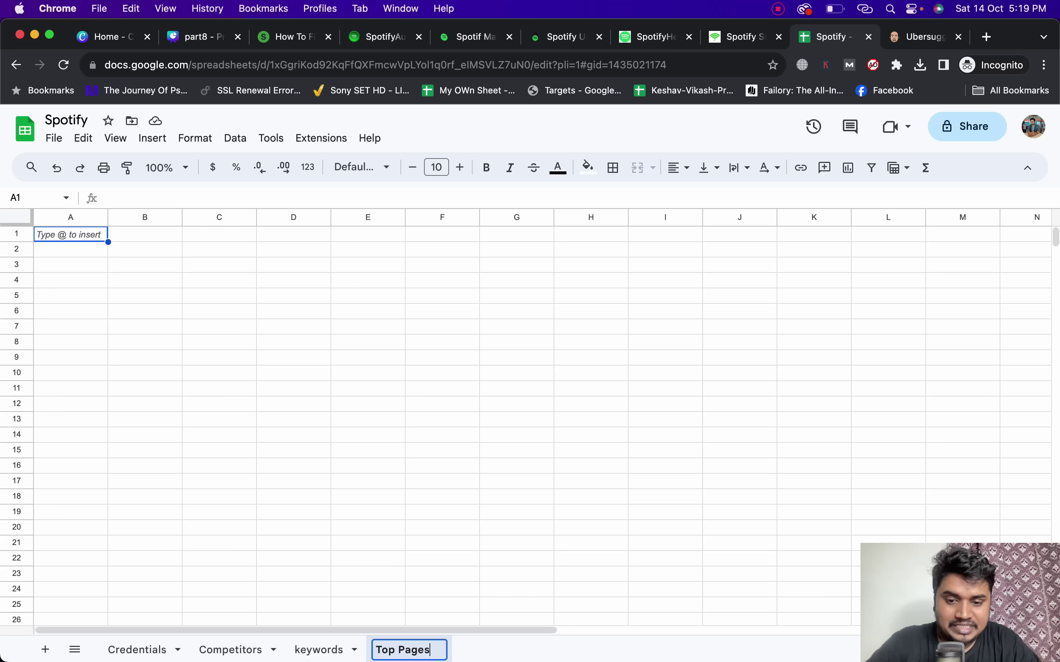
key("Return")
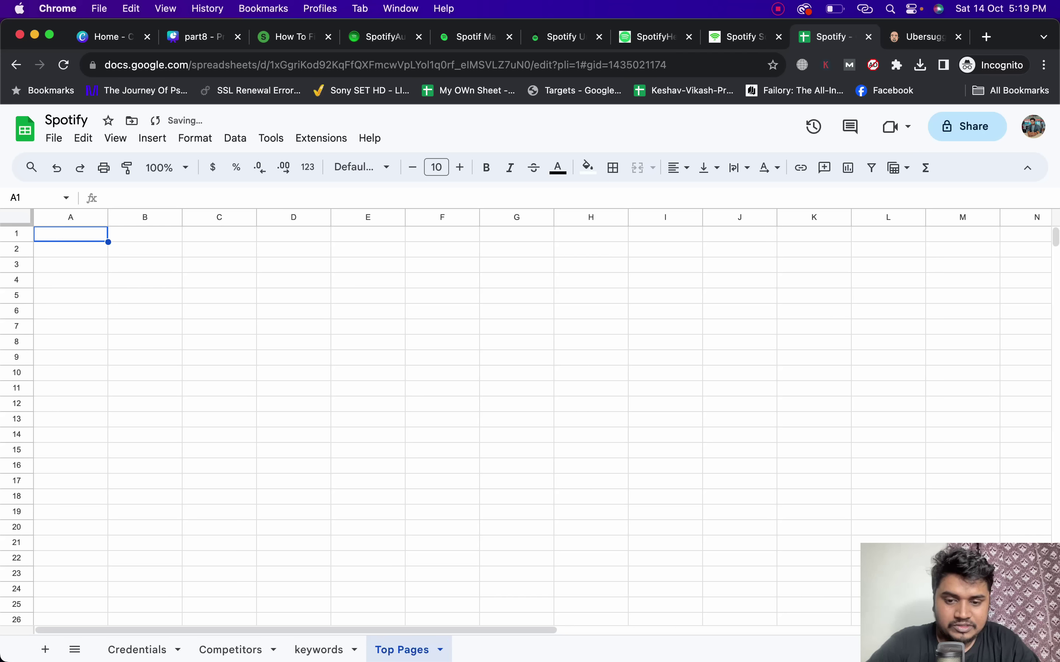
left_click(344, 649)
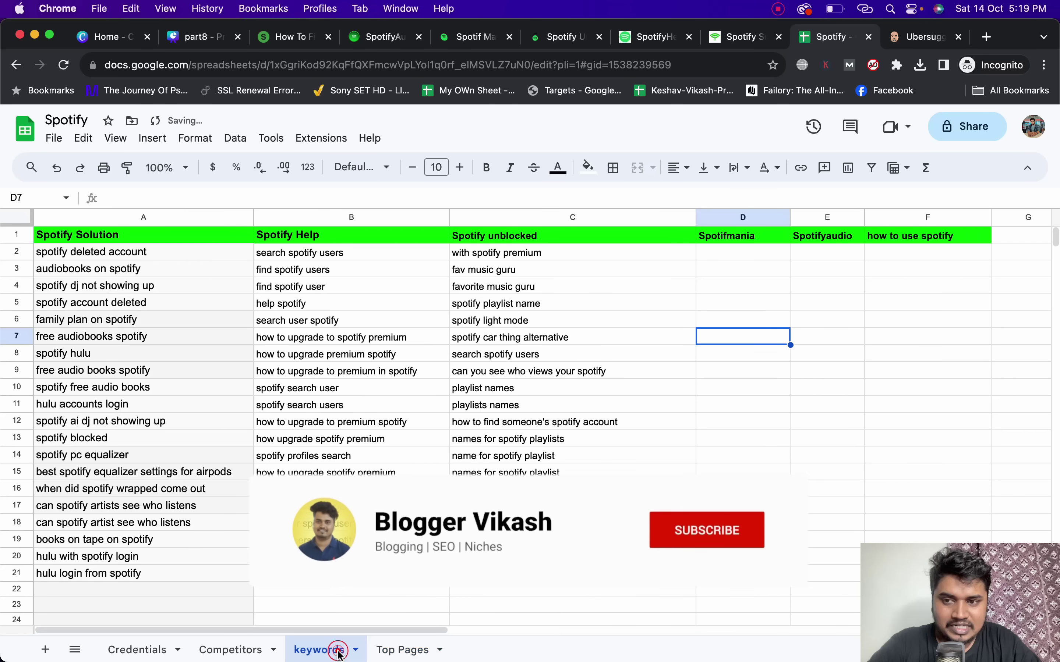
left_click(387, 651)
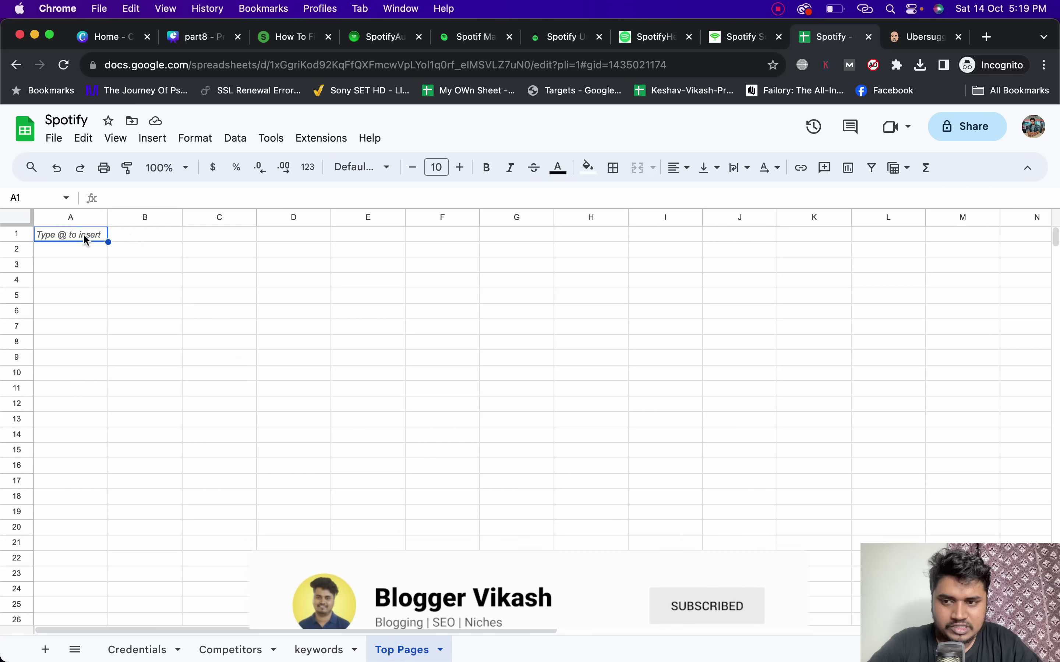
Open the full top pages report for spotifyunlocked.com in Ubersuggest and copy all its page URLs.
left_click(919, 37)
scroll(435, 344, "down", 3)
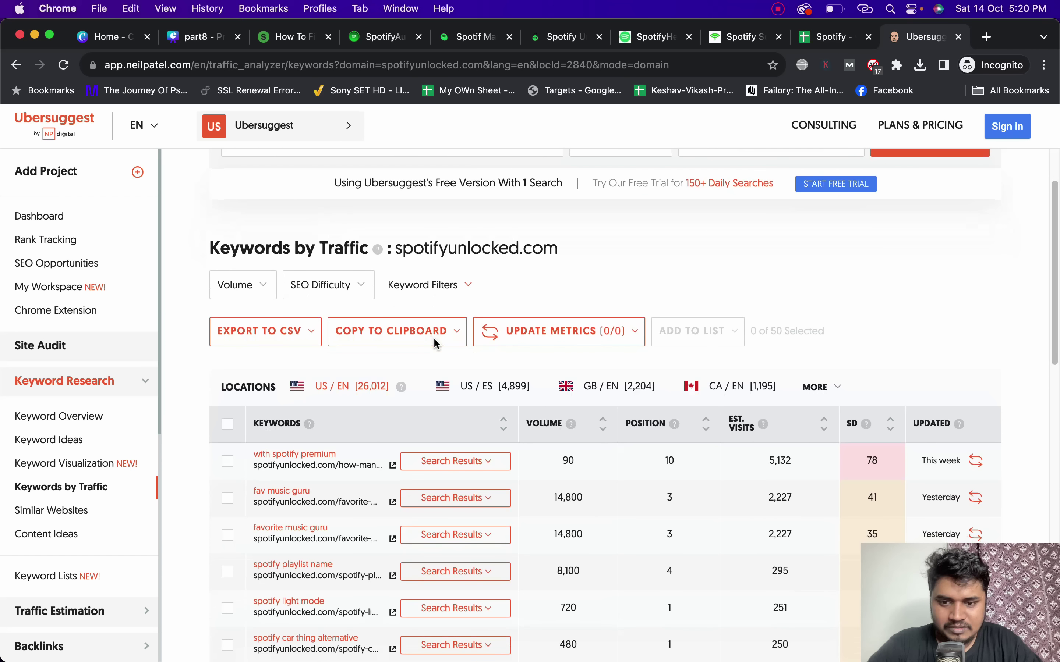
scroll(433, 343, "up", 3)
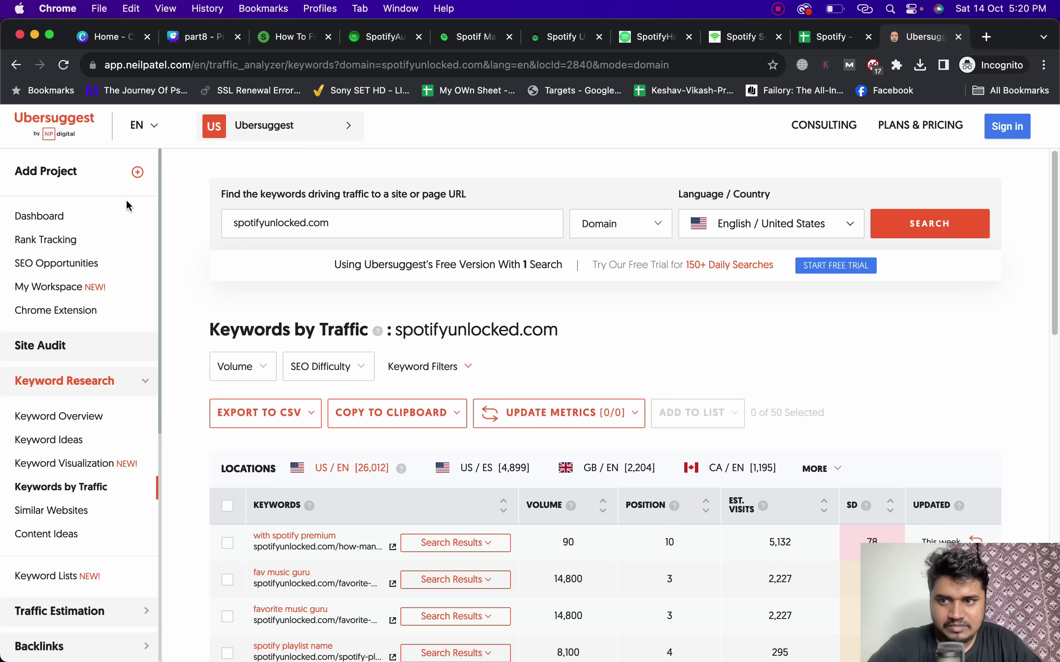
left_click(39, 66)
scroll(523, 395, "down", 10)
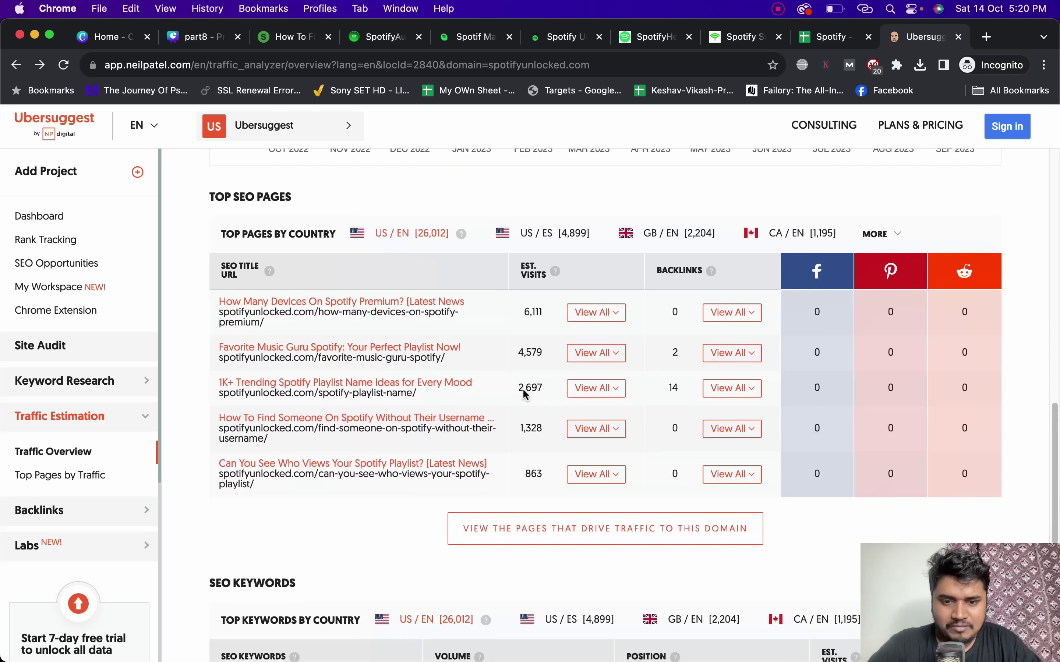
left_click(534, 524)
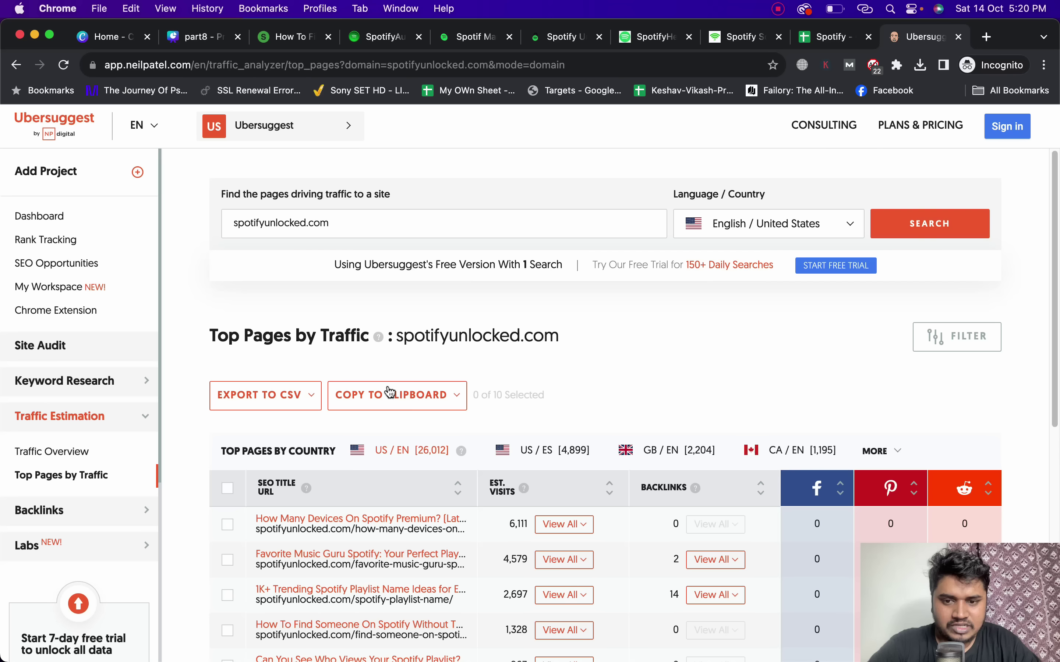
left_click(389, 391)
left_click(389, 430)
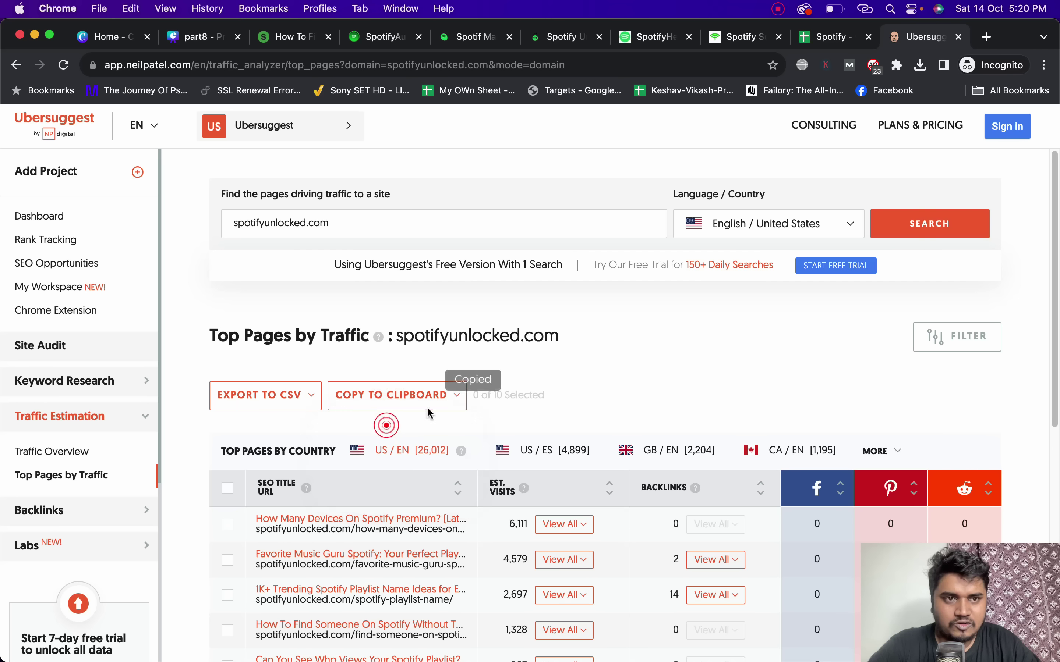
Paste the page URLs under "Spotify unblocked" from C2 down in Top Pages and make it the only filled column, widened to fit.
left_click(825, 42)
left_click(500, 253)
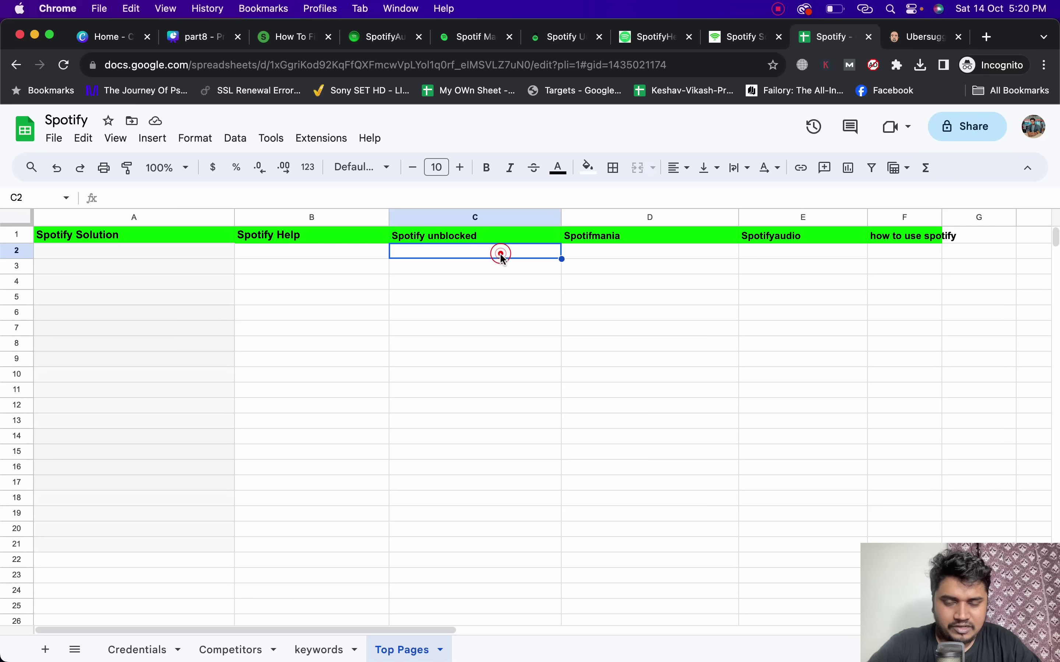
key("super+v")
left_click(501, 390)
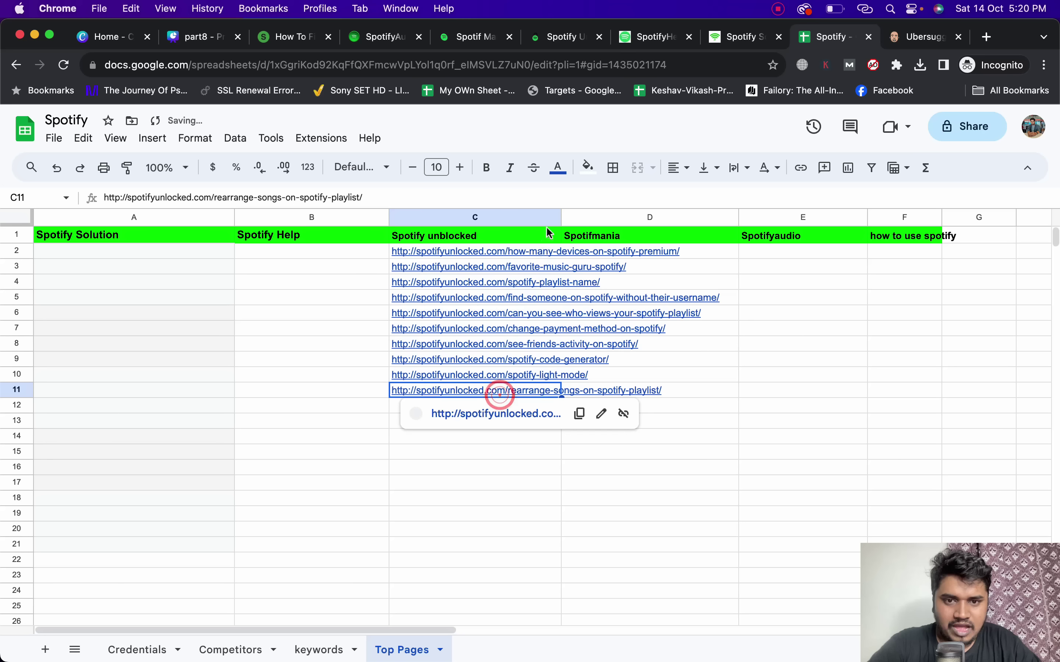
left_click_drag(561, 217, 703, 218)
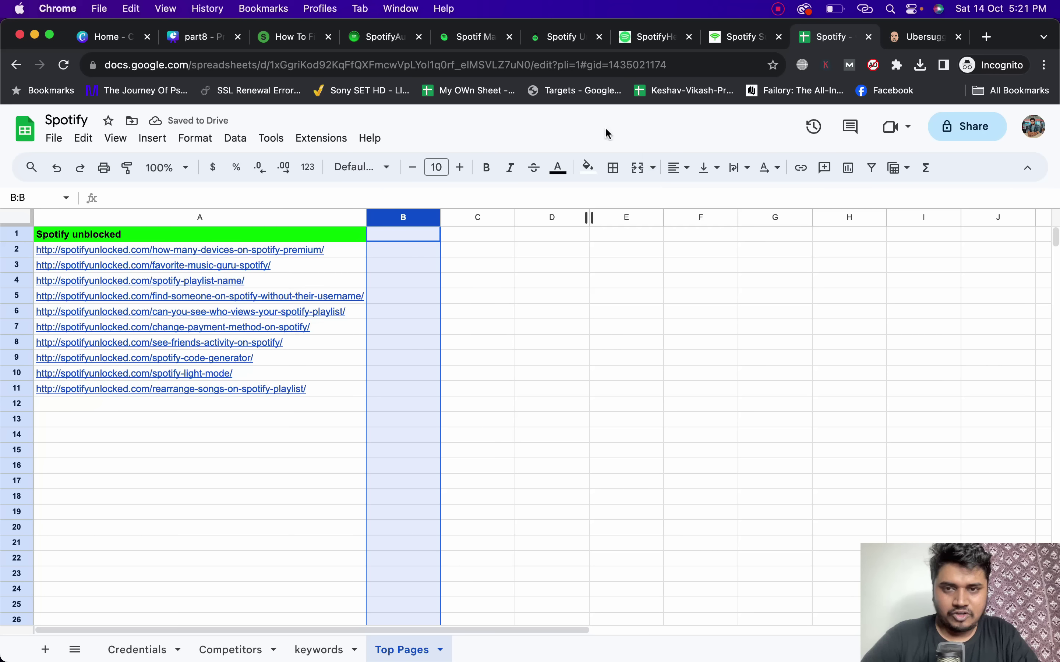
Copy the spotifmania.com URL from the Competitors sheet and switch back to Ubersuggest.
left_click(319, 650)
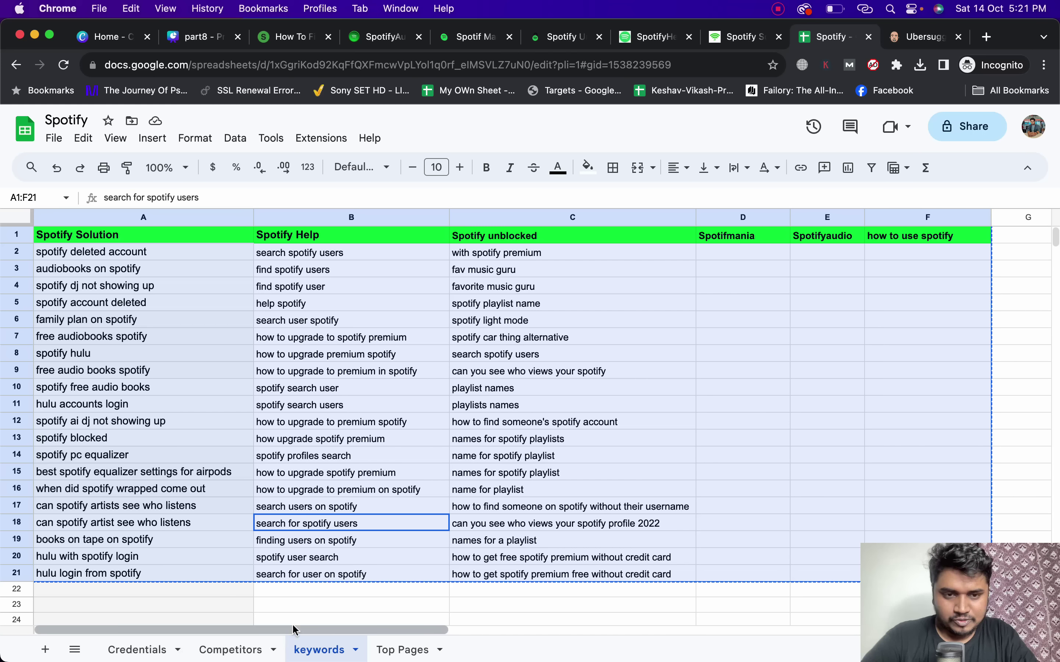
left_click(228, 651)
key("ctrl+Tab")
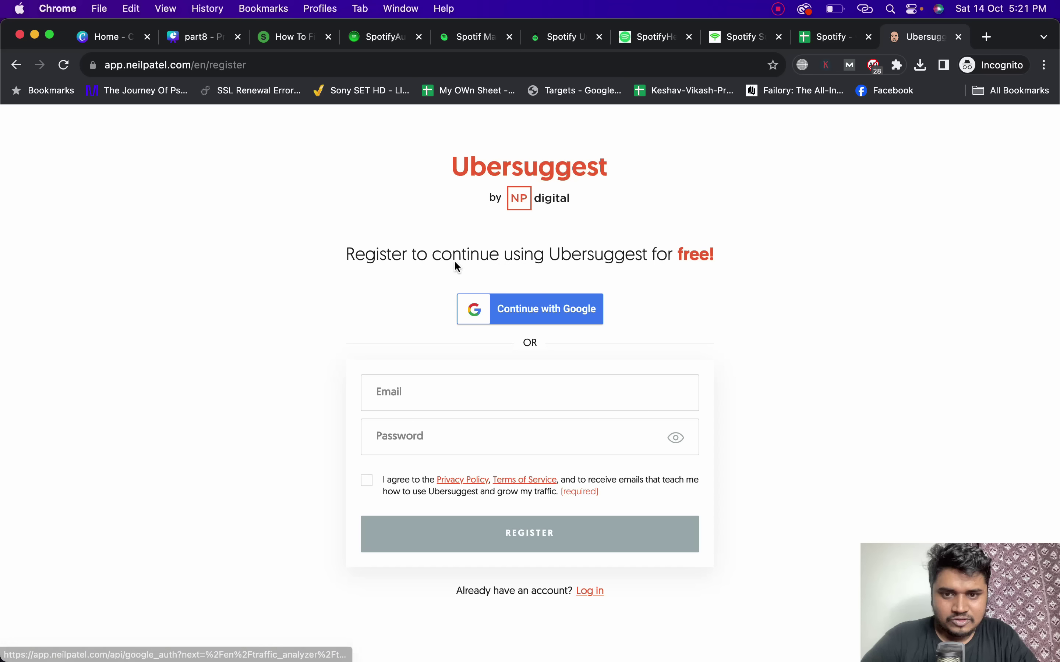
Delete the stored cookies and site data of app.neilpatel.com and reload the Ubersuggest page.
left_click(92, 66)
left_click(269, 161)
left_click(245, 223)
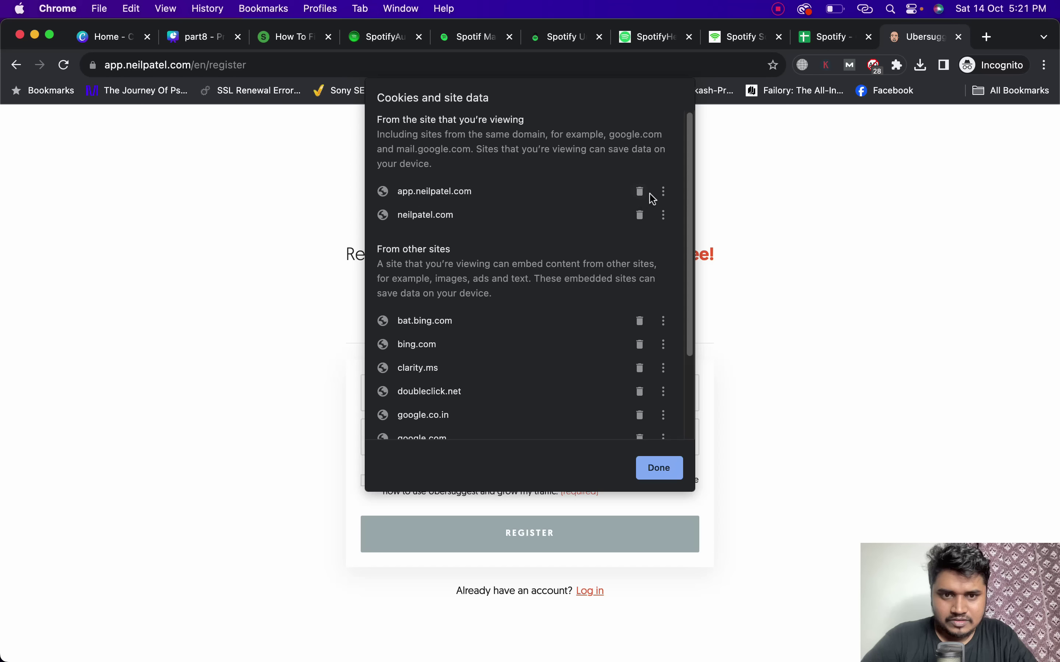
left_click(639, 193)
left_click(332, 127)
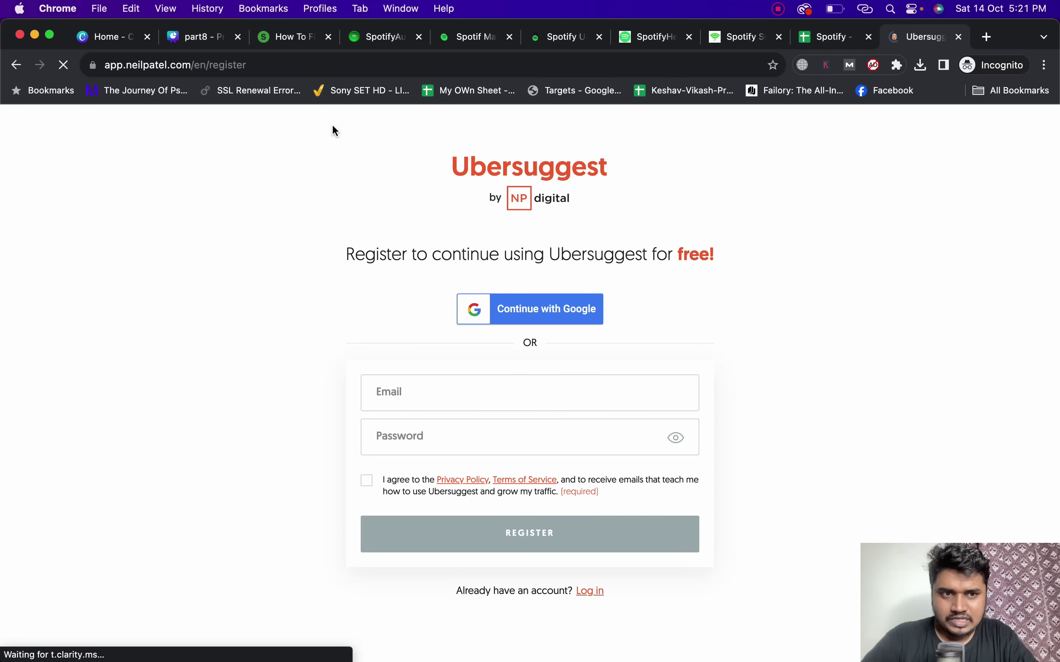
left_click(422, 487)
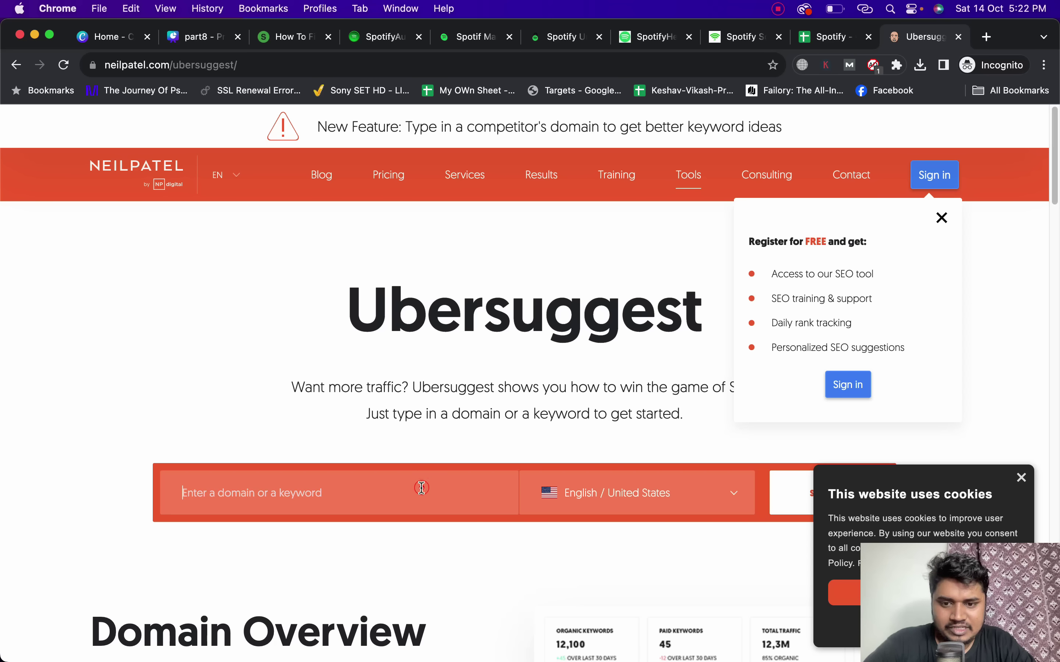
type("https://spotifmania.com/")
left_click(1022, 478)
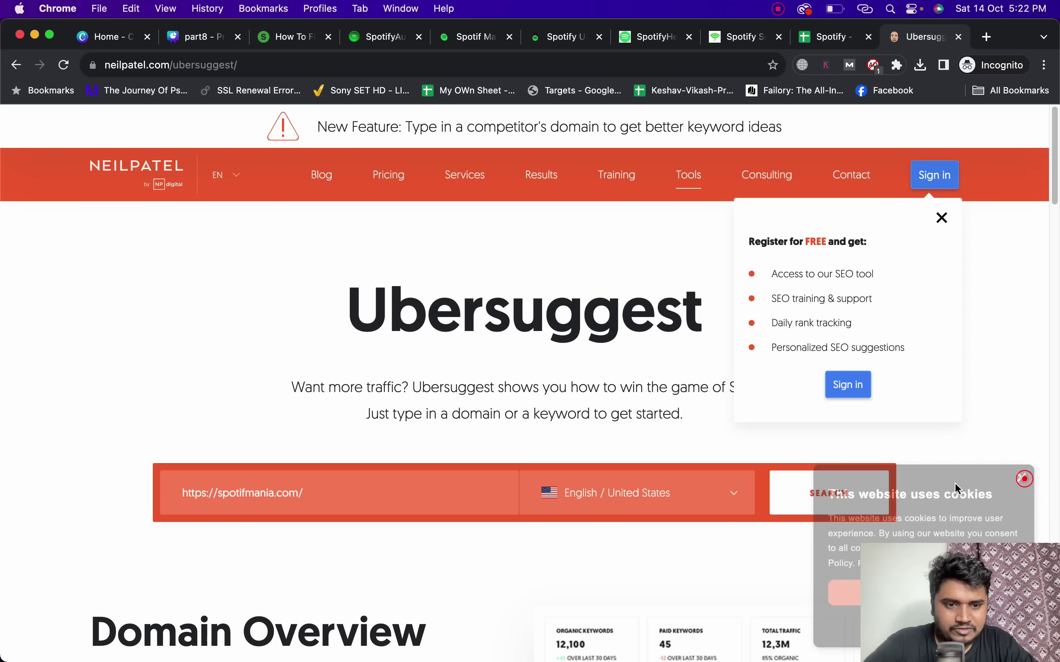
left_click(847, 494)
Open the full top pages report for spotifmania.com and copy all its page URLs.
scroll(751, 312, "down", 10)
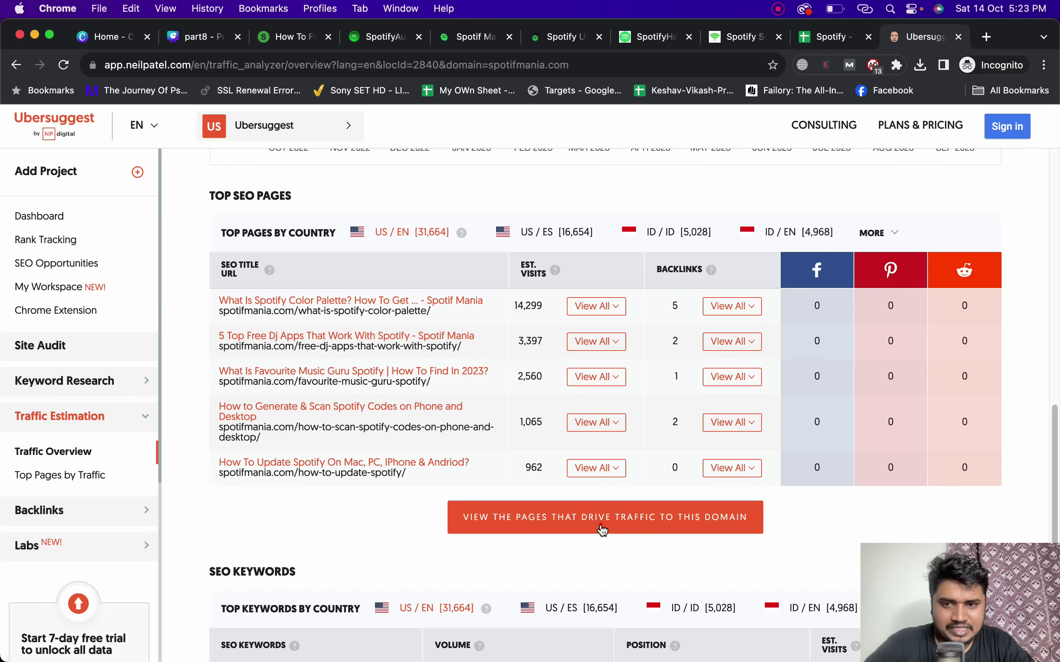
left_click(603, 530)
left_click(397, 401)
left_click(380, 432)
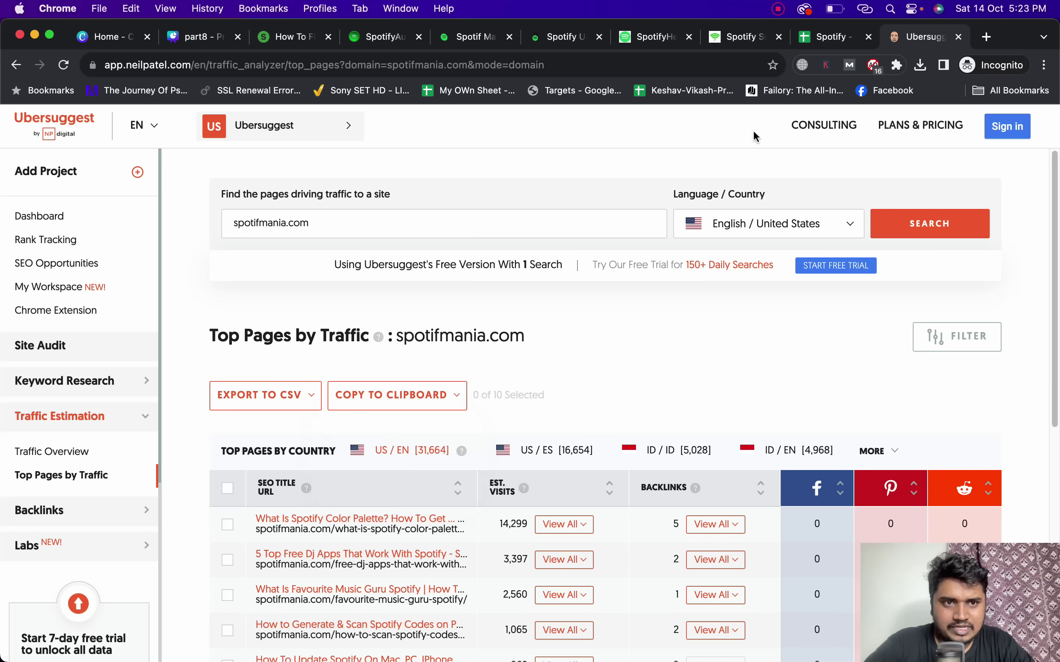
Paste the spotifmania.com page URLs into the Top Pages sheet from A14 down.
left_click(823, 40)
left_click(385, 649)
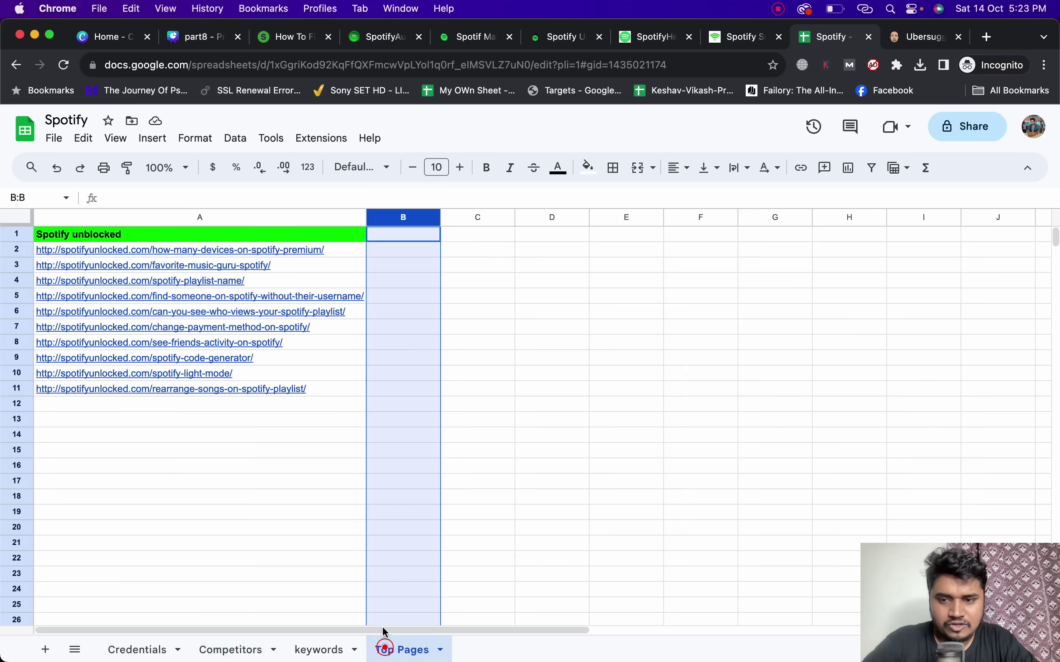
left_click(285, 433)
key("super+v")
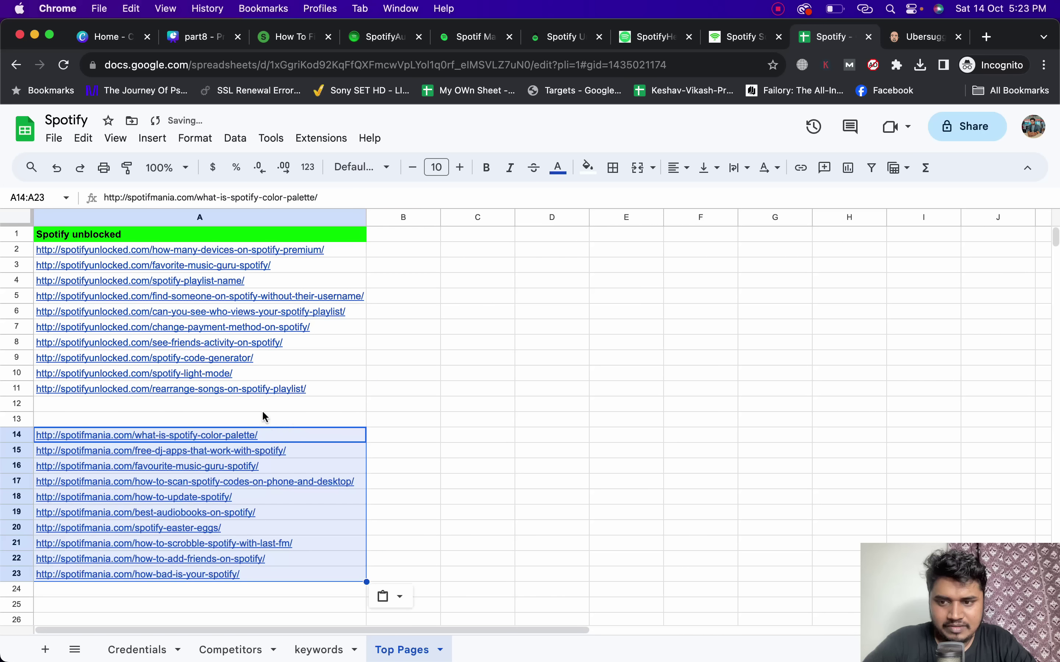
Add a green-filled heading "SpotifMania" in A12 and remove the empty row between it and its URLs.
left_click(254, 404)
type("SpotifMania")
key("Return")
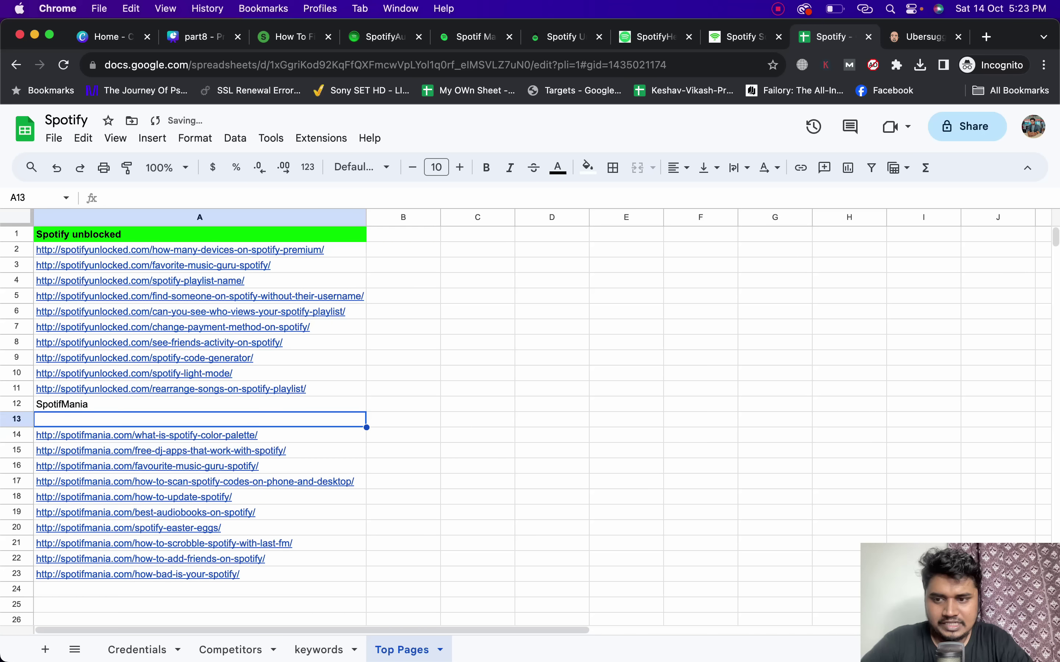
left_click(630, 311)
Open the keywords by traffic report for spotifmania.com in Ubersuggest and copy all its keywords.
left_click(920, 38)
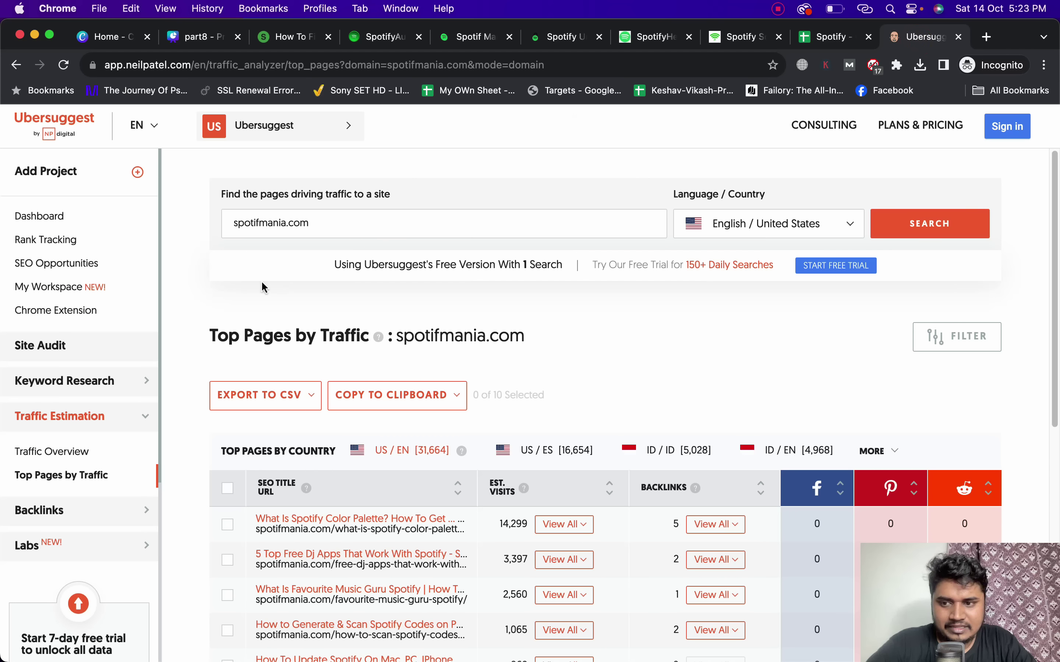
left_click(16, 64)
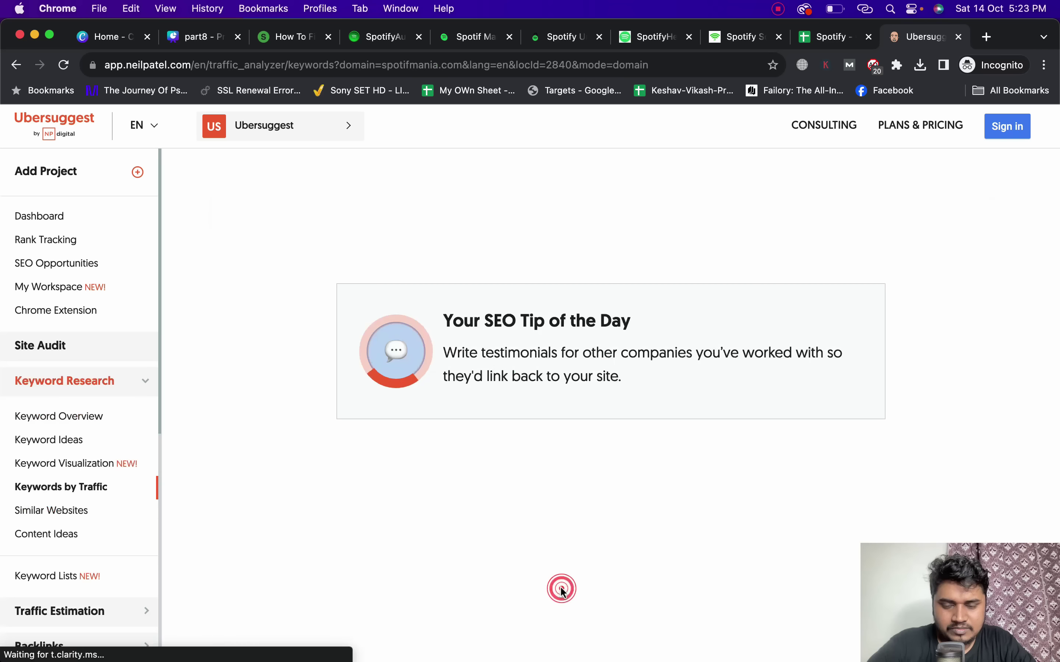
scroll(534, 532, "down", 3)
left_click(390, 311)
left_click(390, 316)
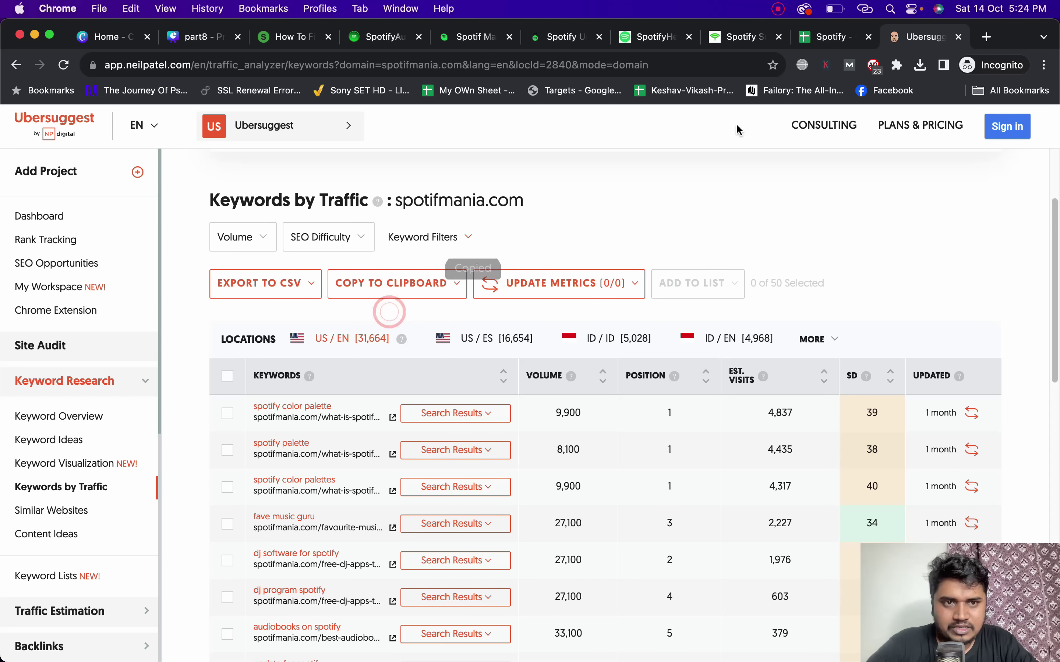
Paste the spotifmania.com keywords into the keywords sheet from D2 down and widen column D to fit them.
left_click(822, 39)
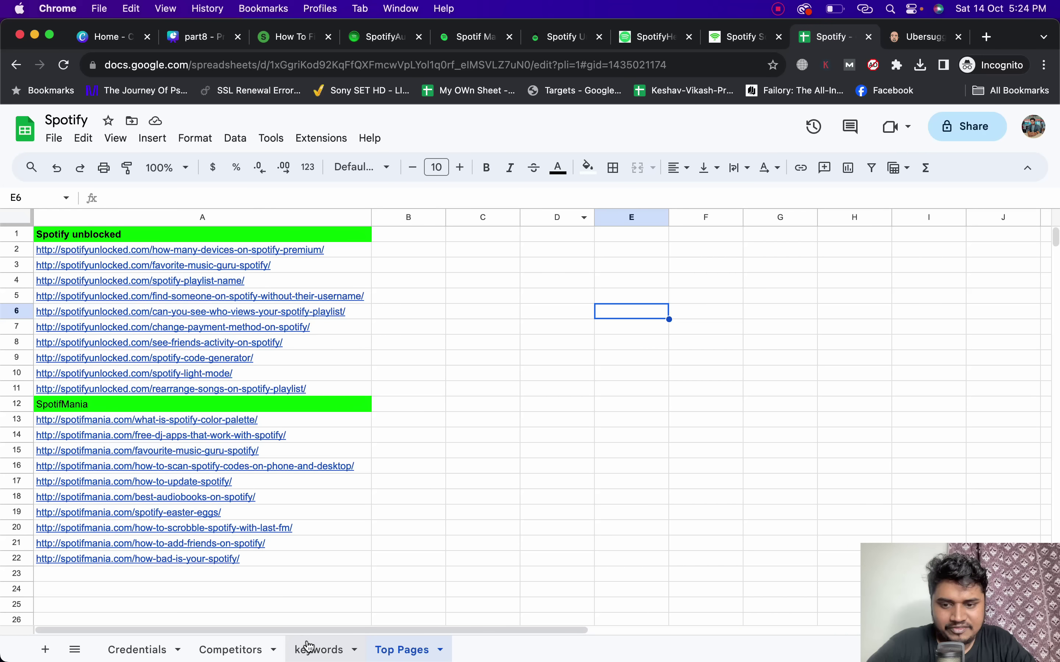
left_click(319, 650)
left_click(736, 254)
key("cmd+v")
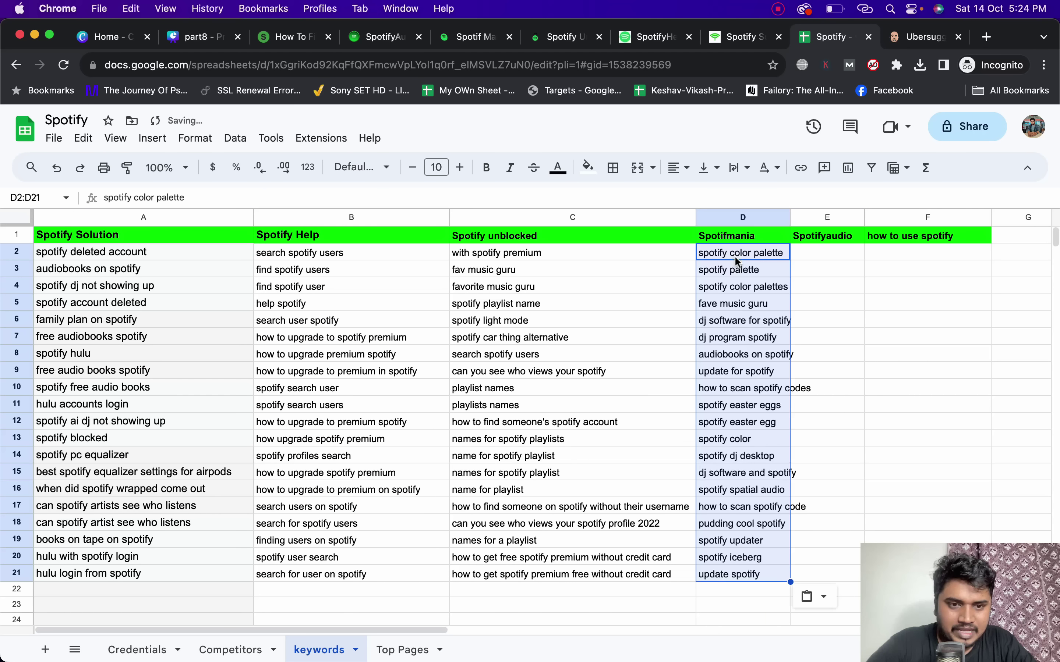
double_click(791, 217)
left_click(871, 319)
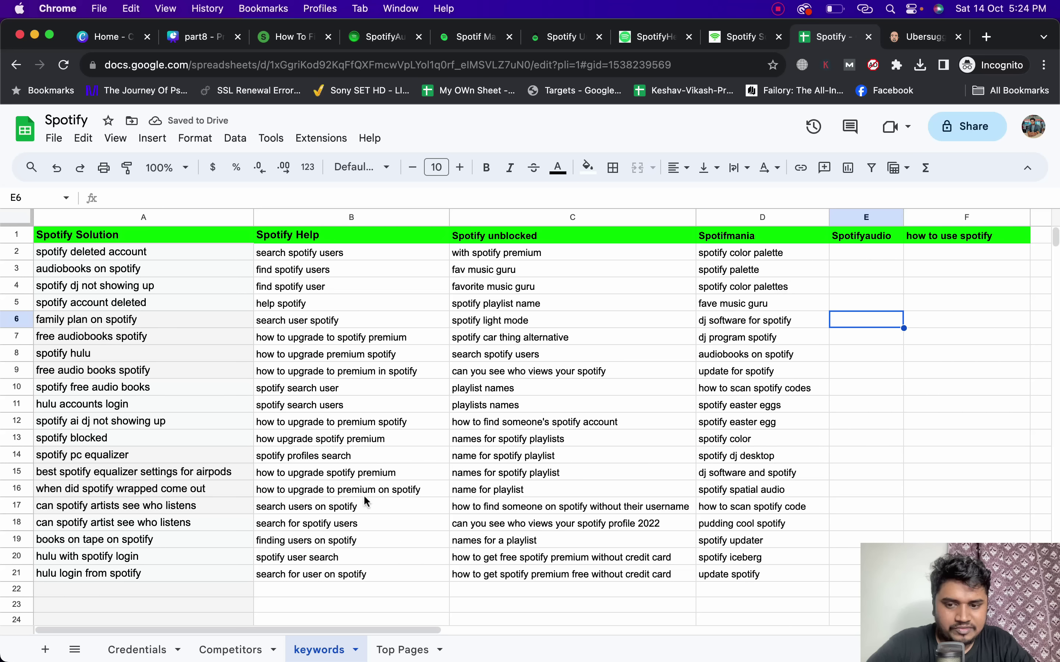
left_click(243, 651)
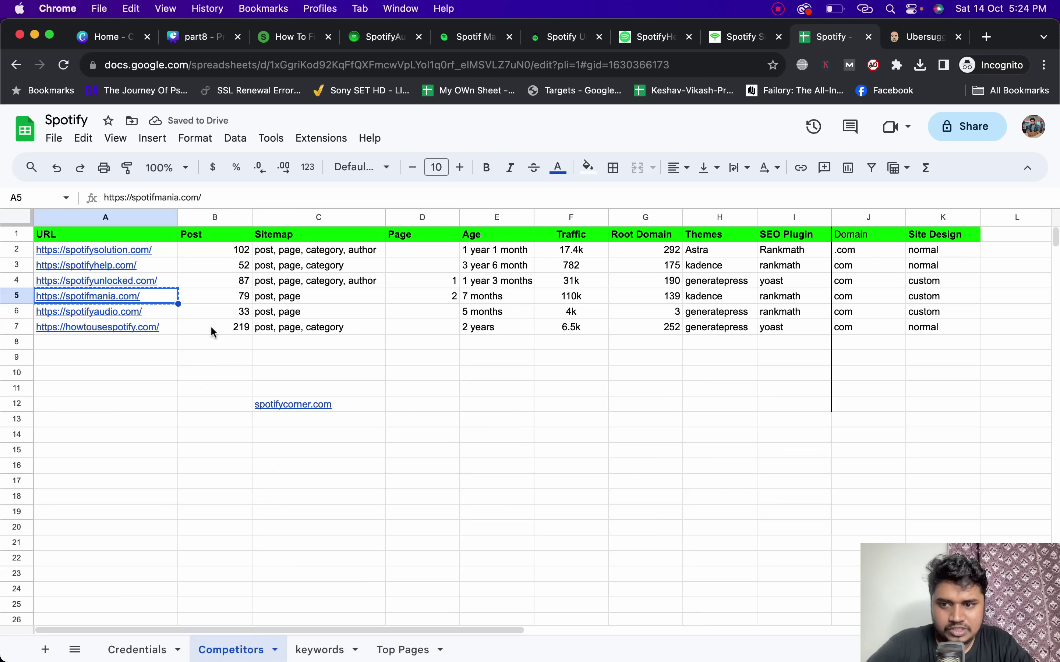
left_click(149, 313)
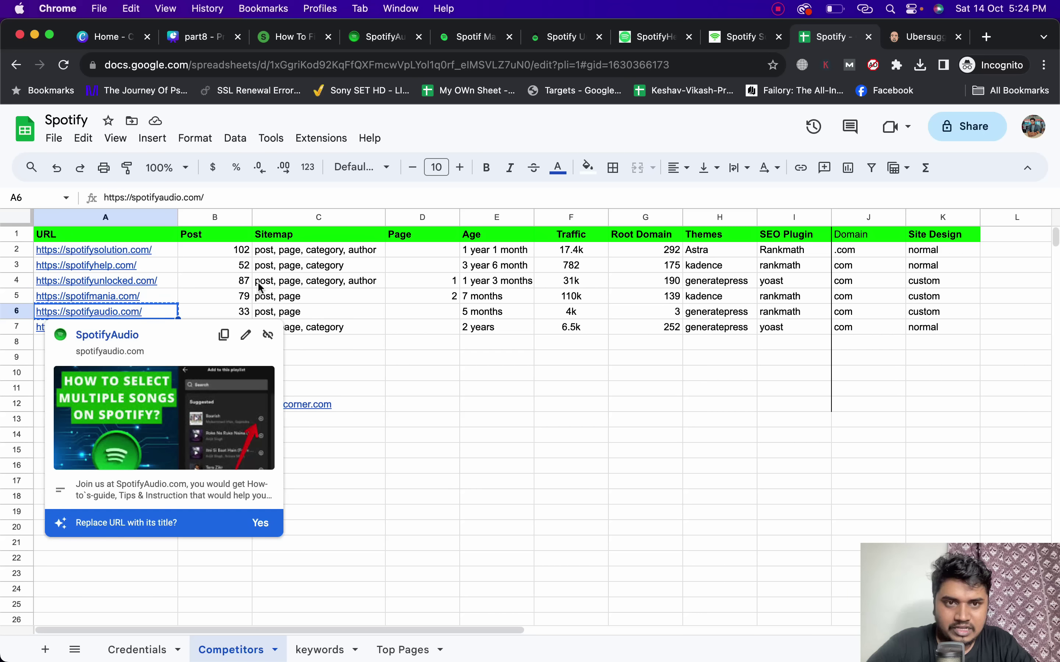
left_click(898, 41)
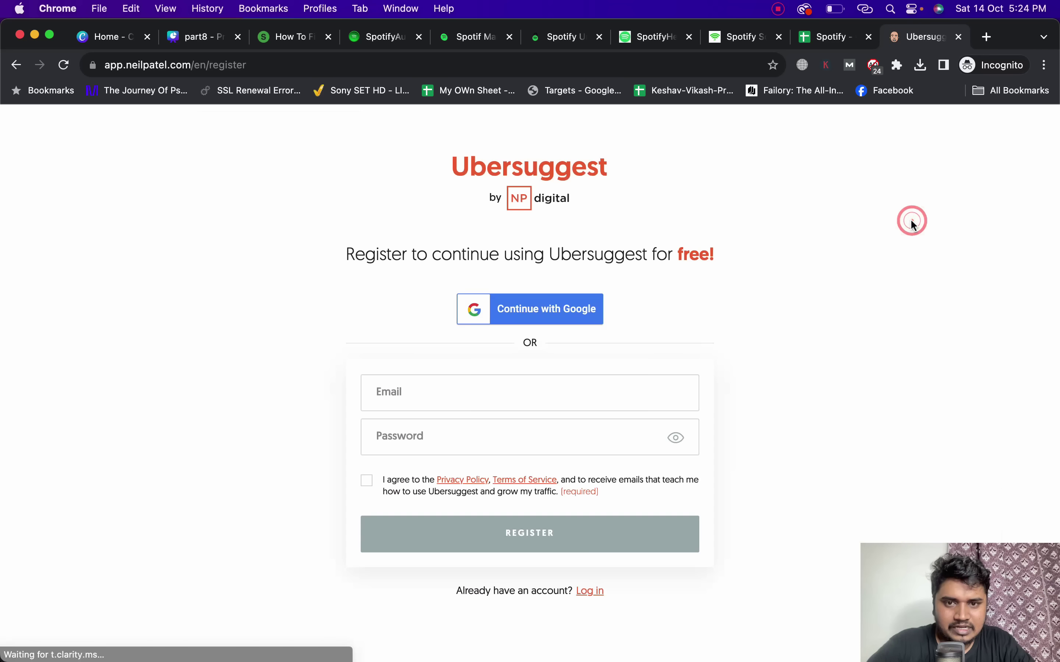
Delete the stored neilpatel.com cookies and site data and reload the Ubersuggest page.
left_click(93, 65)
left_click(152, 155)
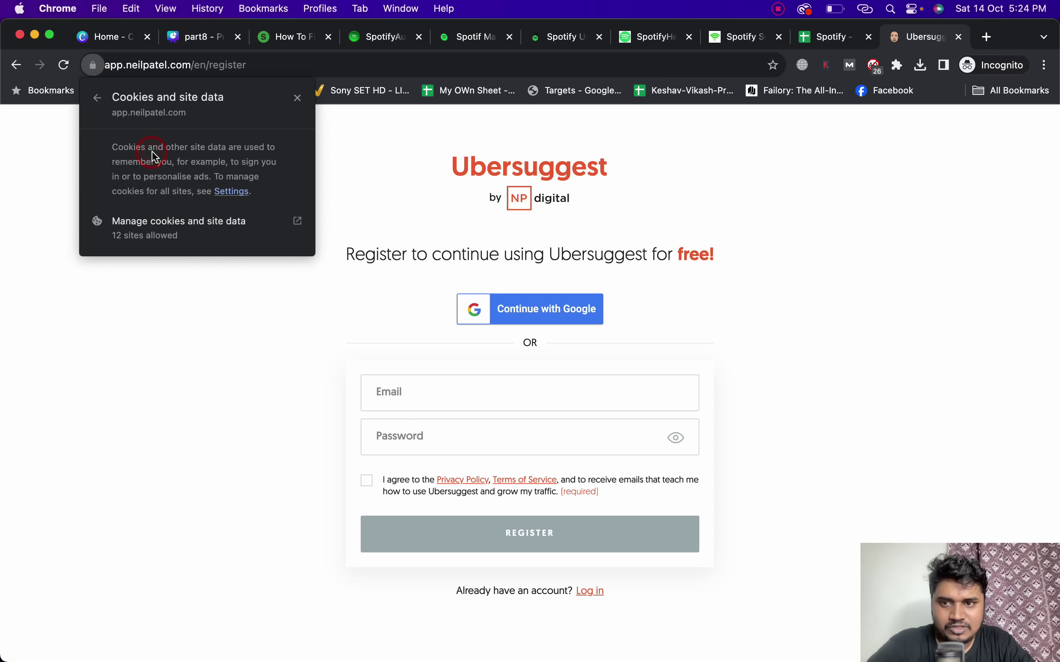
left_click(207, 228)
left_click(642, 193)
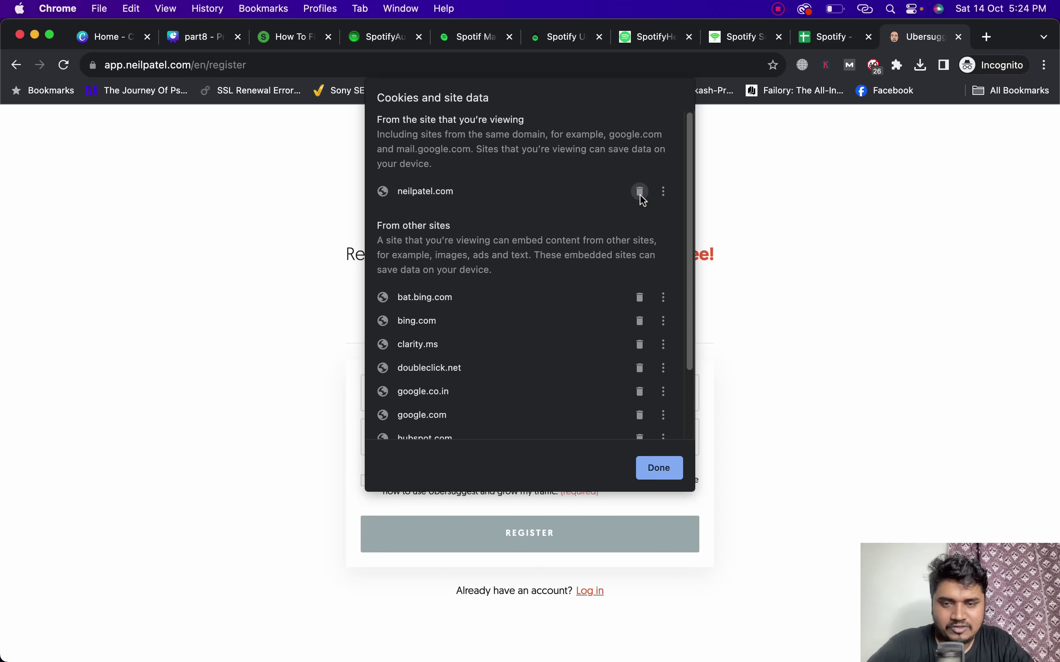
left_click(640, 193)
left_click(664, 469)
left_click(339, 120)
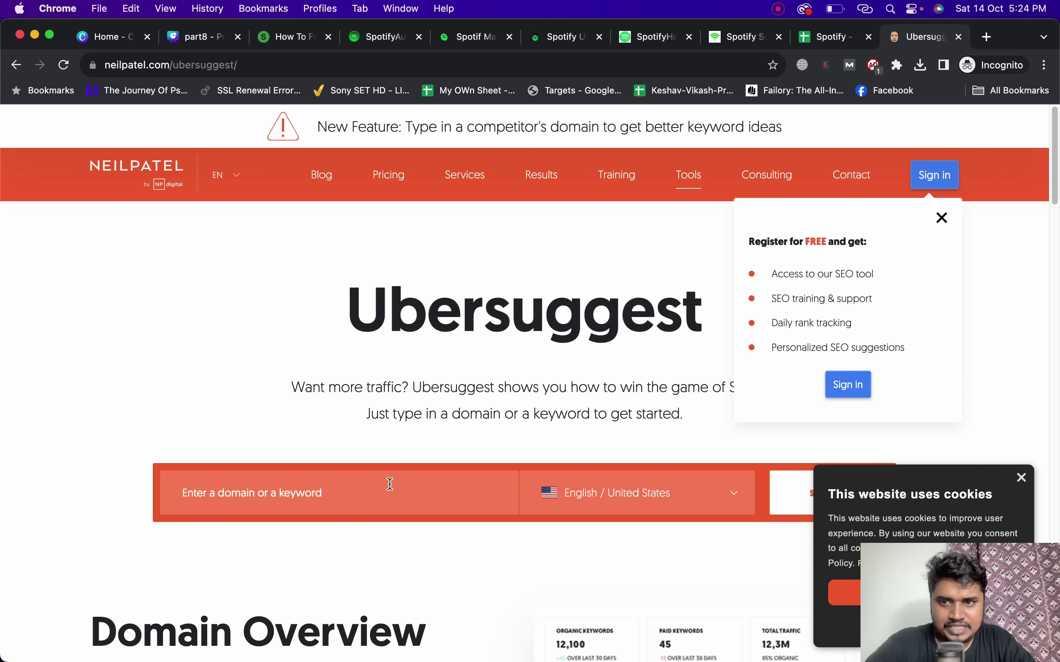
left_click(390, 484)
left_click(354, 497)
type("https://spotifyaudio.com/")
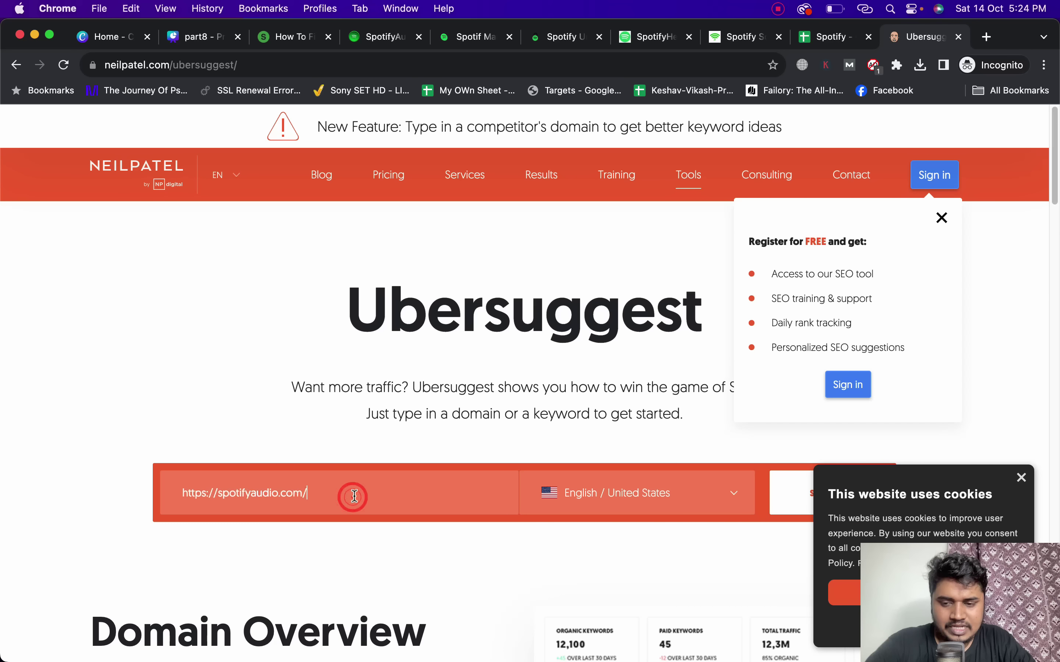
left_click(791, 493)
Delete the cookies of the third-party sites embedded in the Ubersuggest registration page and reload it.
left_click(93, 65)
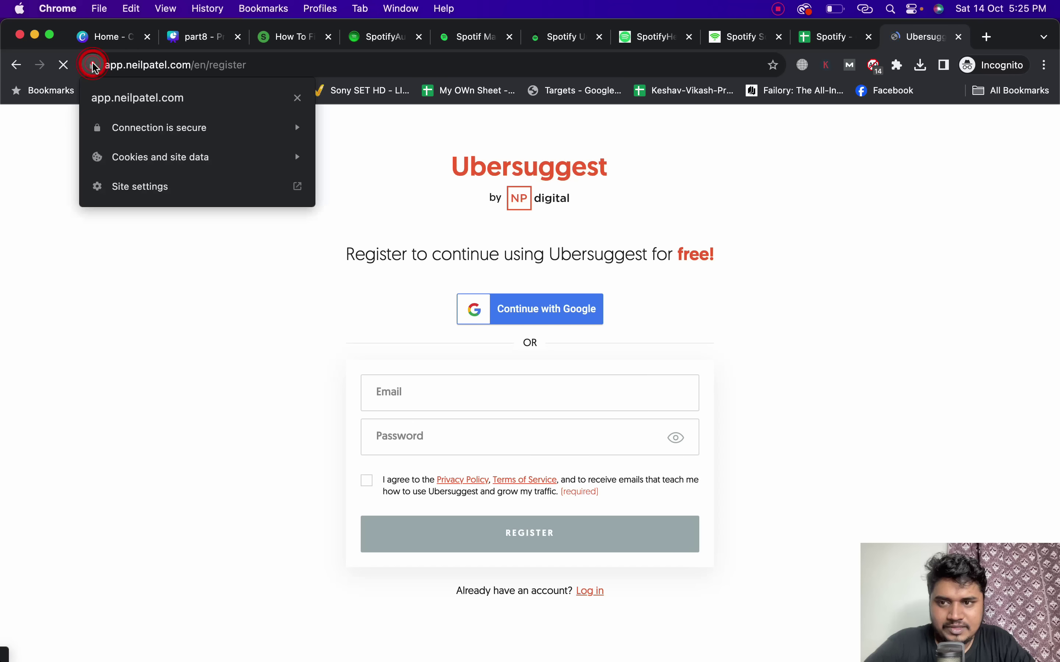
left_click(295, 154)
left_click(651, 321)
left_click(654, 345)
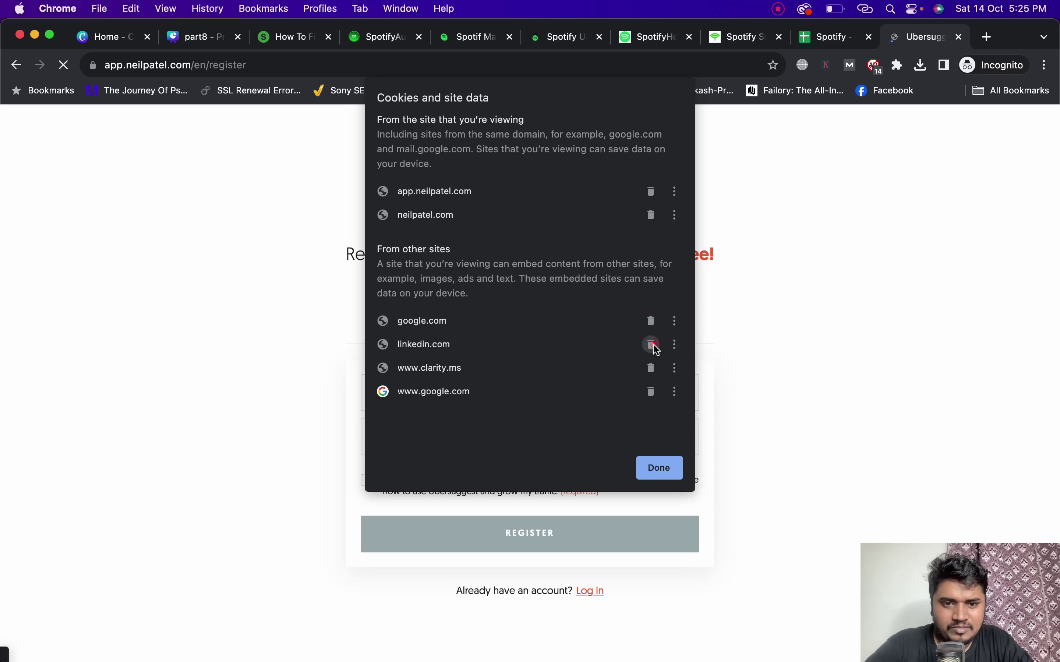
left_click(652, 322)
left_click(651, 344)
left_click(651, 320)
left_click(660, 460)
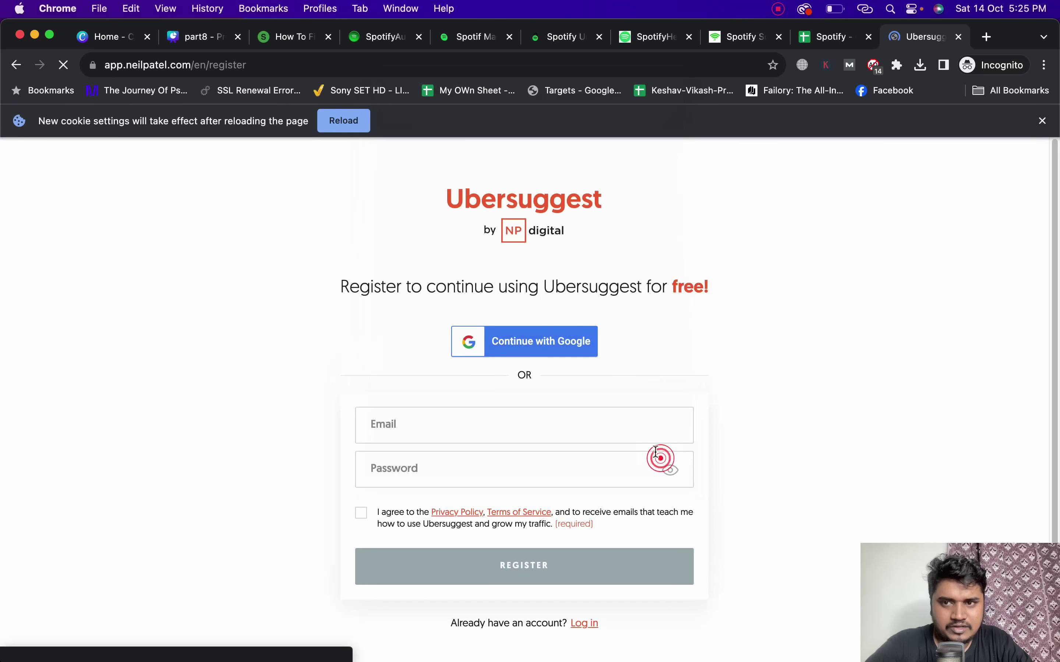
left_click(344, 121)
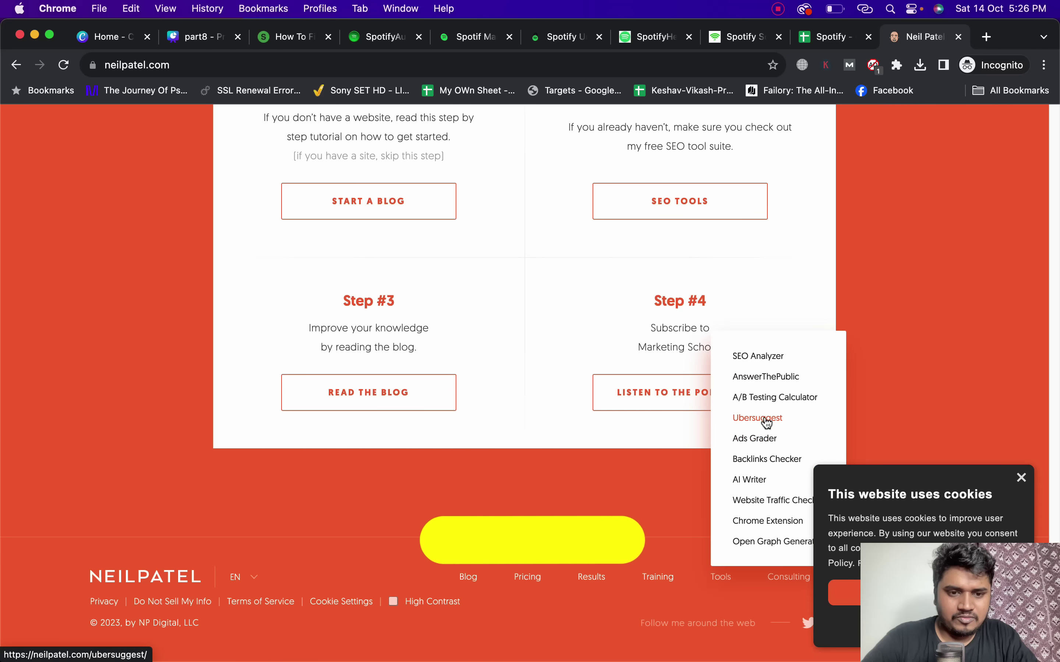
Reopen Ubersuggest from neilpatel.com for spotifyaudio.com and copy all pages from its Top Pages by Traffic report.
left_click(767, 419)
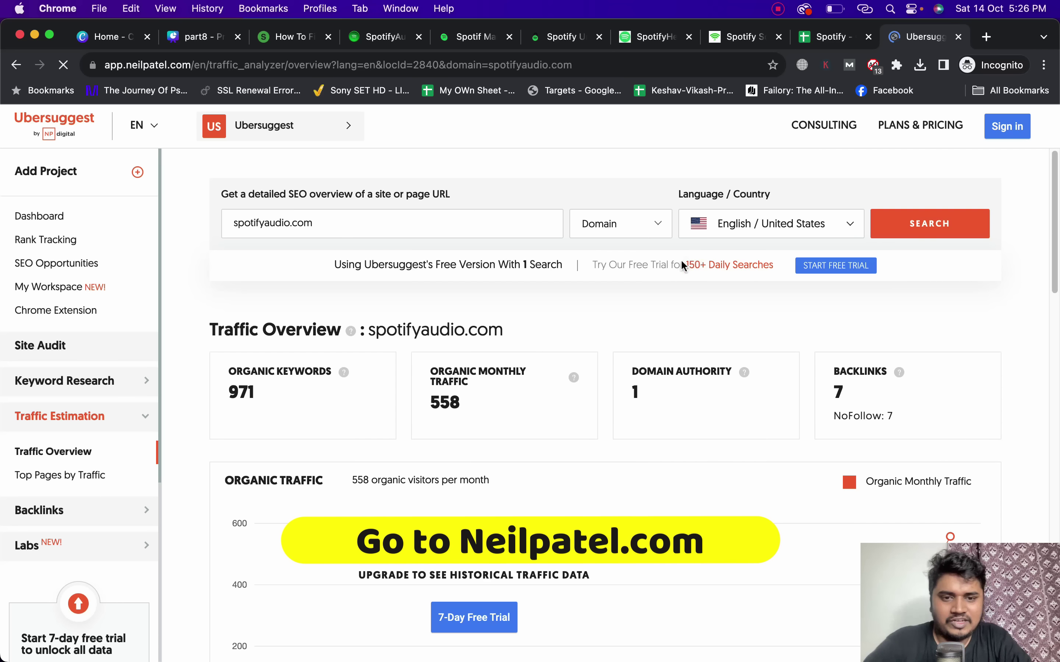
scroll(655, 287, "down", 10)
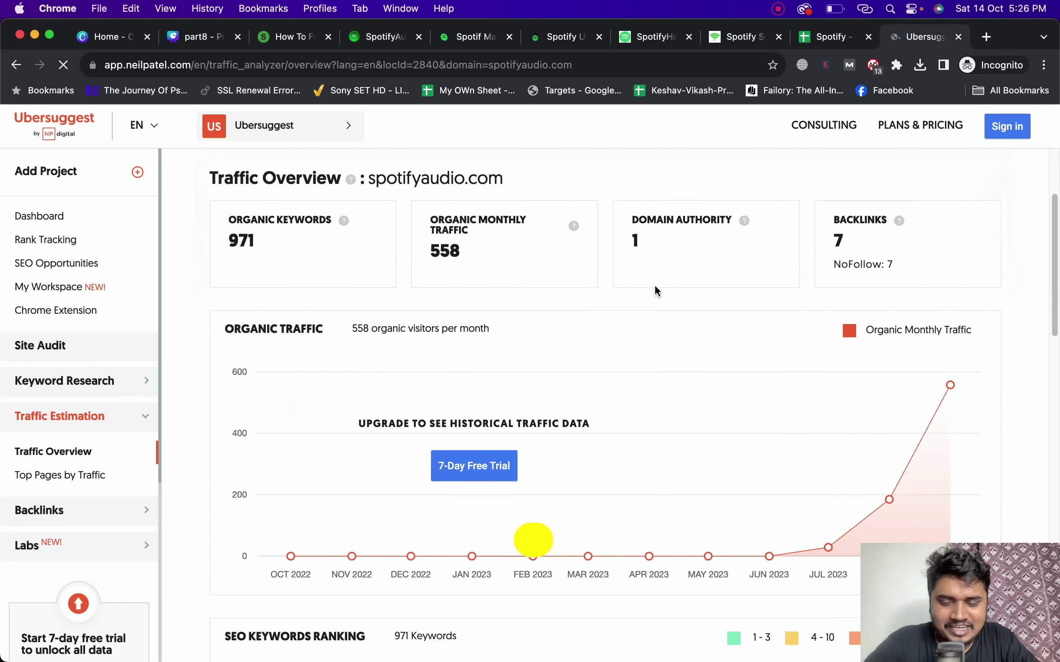
scroll(655, 289, "down", 8)
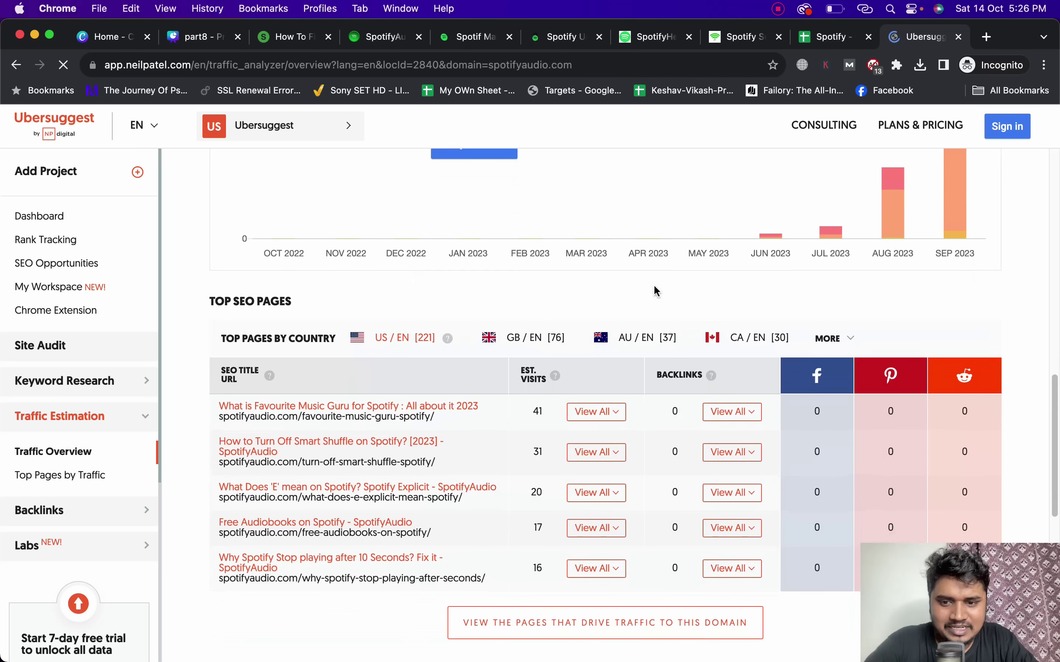
left_click(581, 565)
left_click(368, 395)
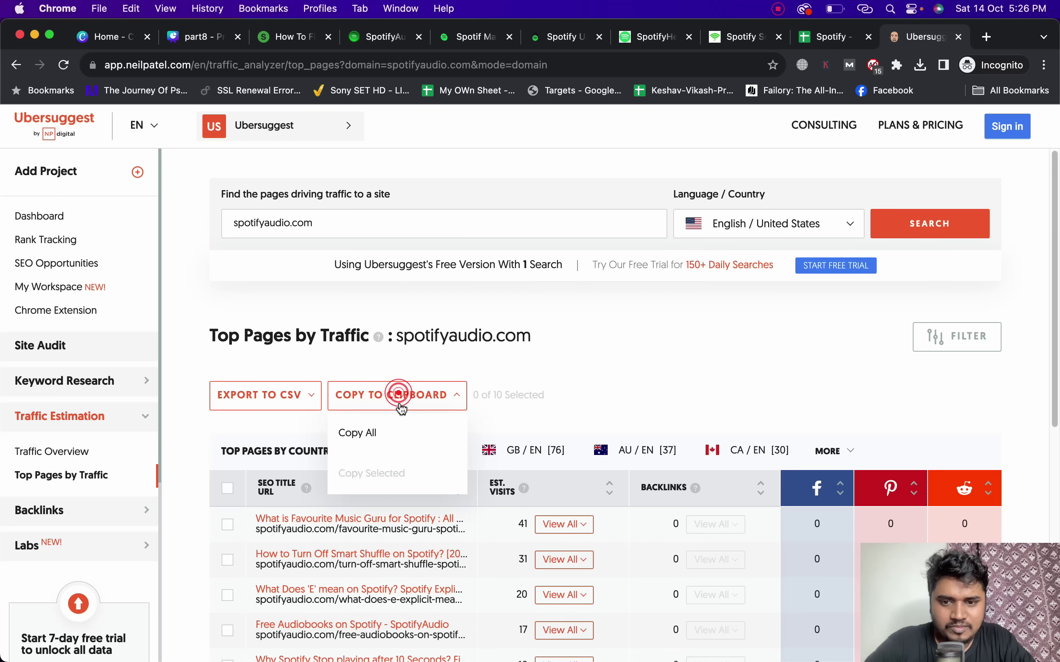
left_click(383, 429)
Paste the spotifyaudio.com page URLs into the Top Pages sheet from A24 down, under a green-filled heading "Spotify Audio" in A23.
key("ctrl+shift+Tab")
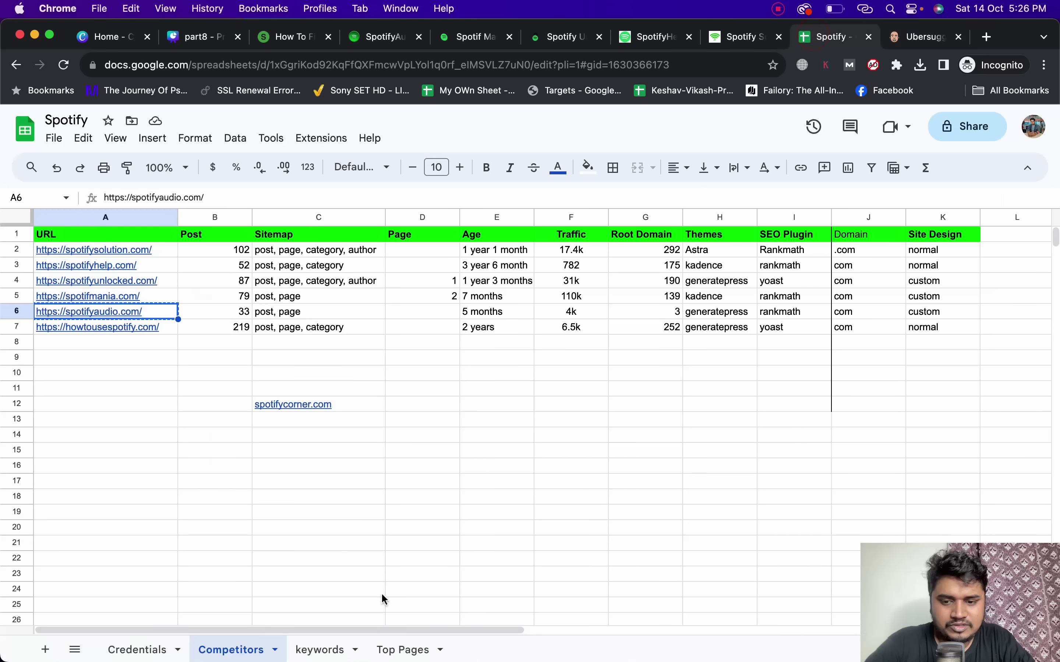
left_click(397, 648)
left_click(265, 587)
key("super+v")
left_click(259, 576)
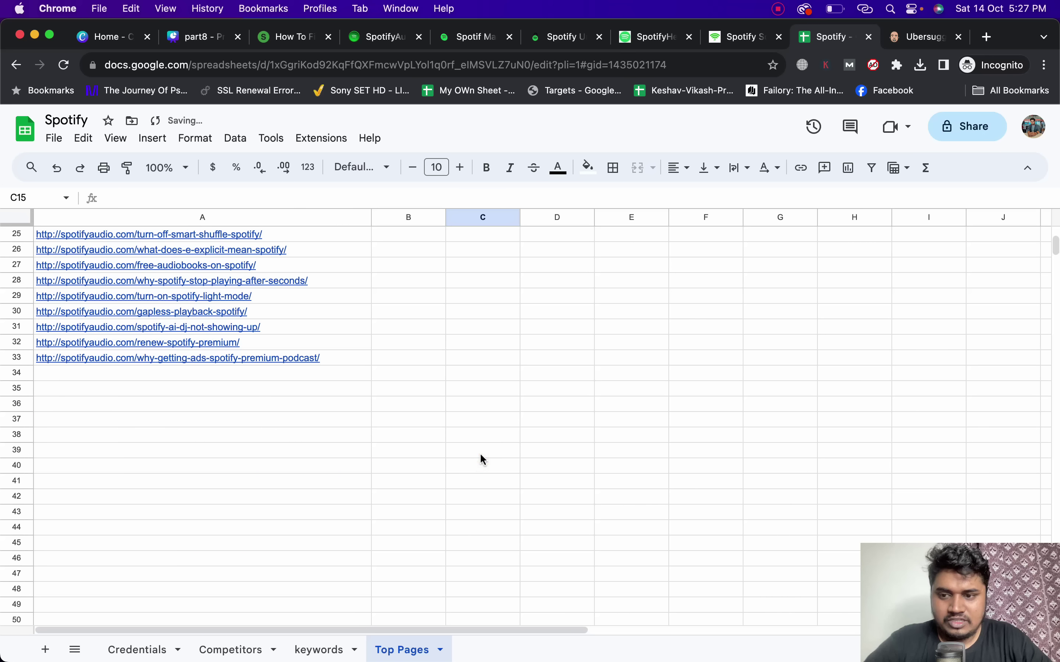
scroll(482, 458, "up", 3)
scroll(483, 460, "up", 5)
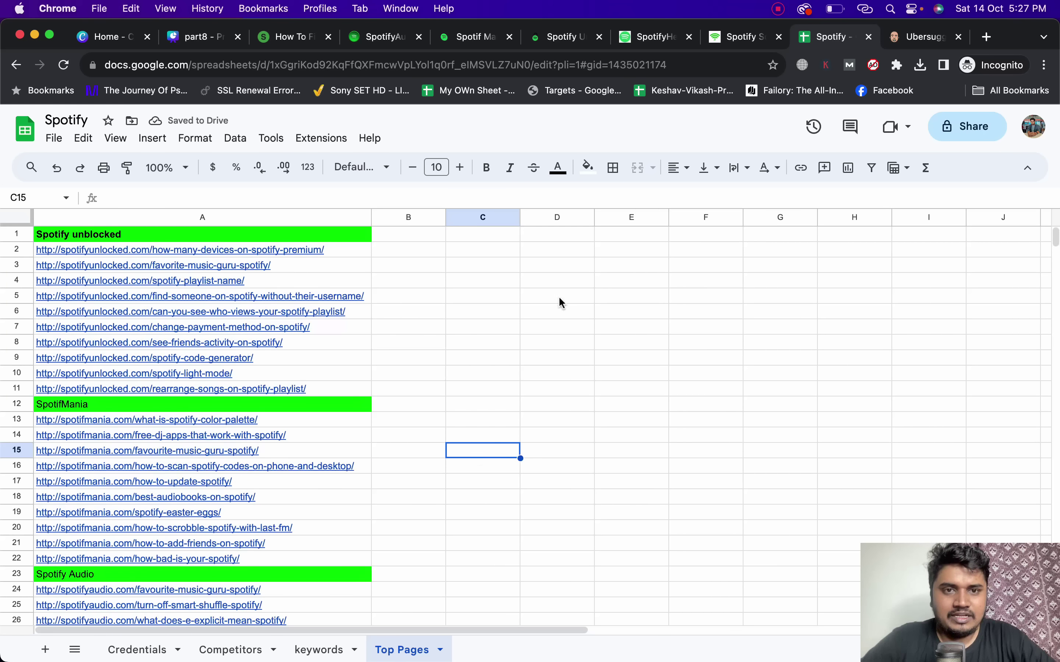
Open the Keywords by Traffic report for spotifyaudio.com in Ubersuggest and copy its keywords.
left_click(898, 39)
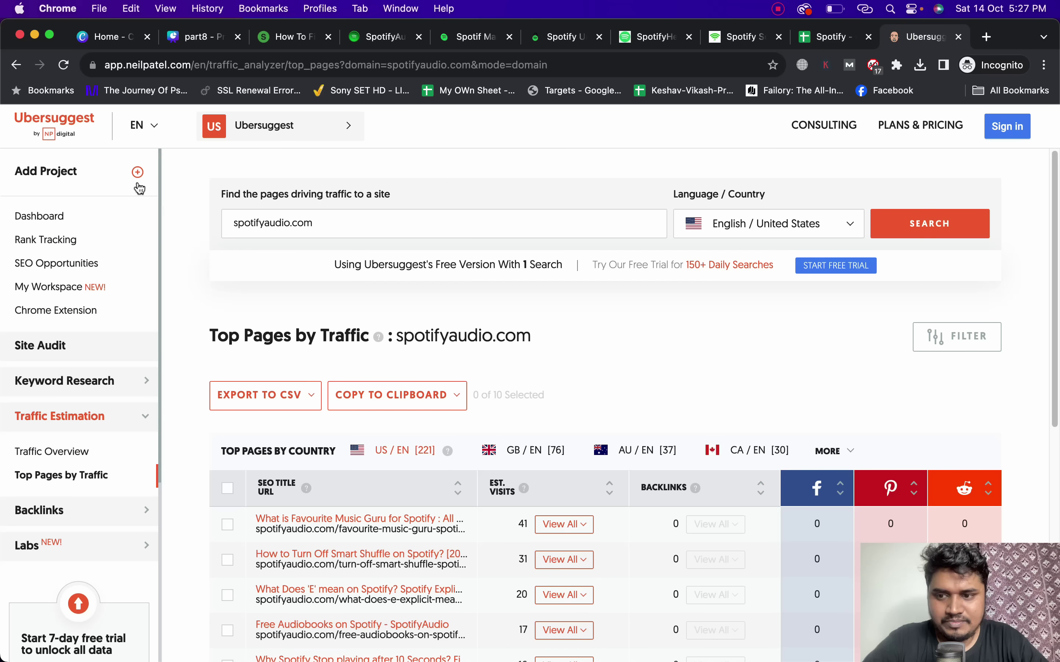
key("super+bracketleft")
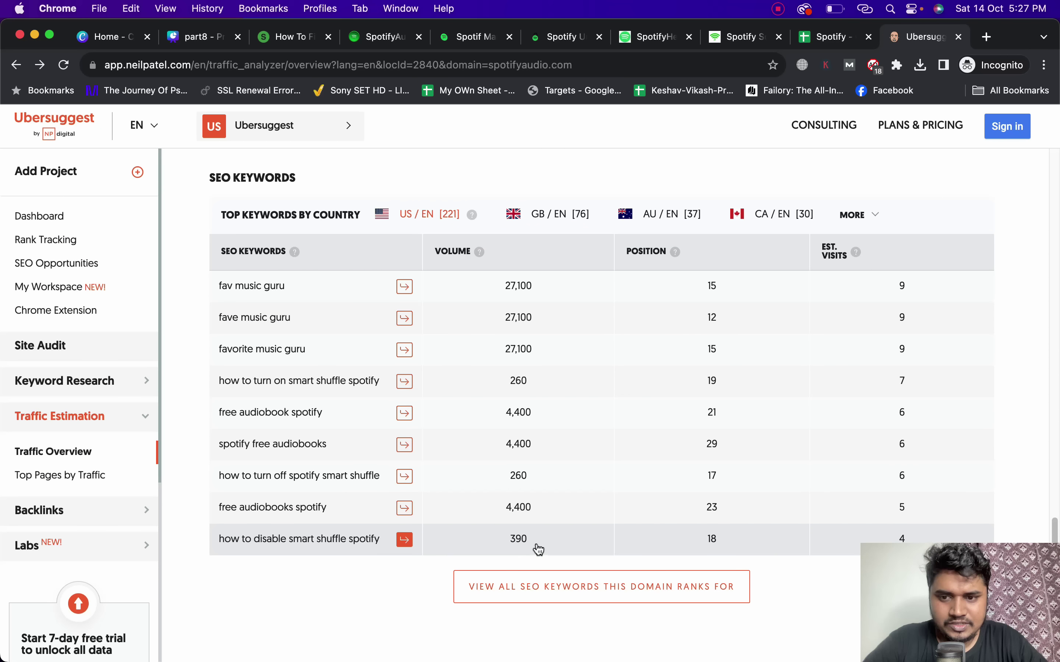
left_click(548, 575)
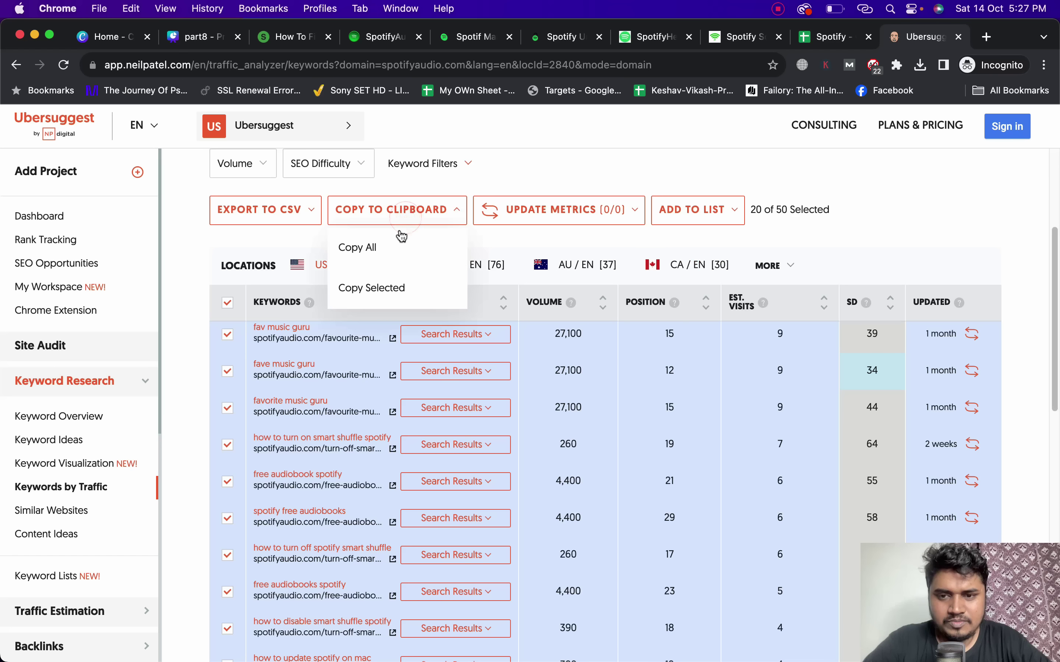
left_click(398, 242)
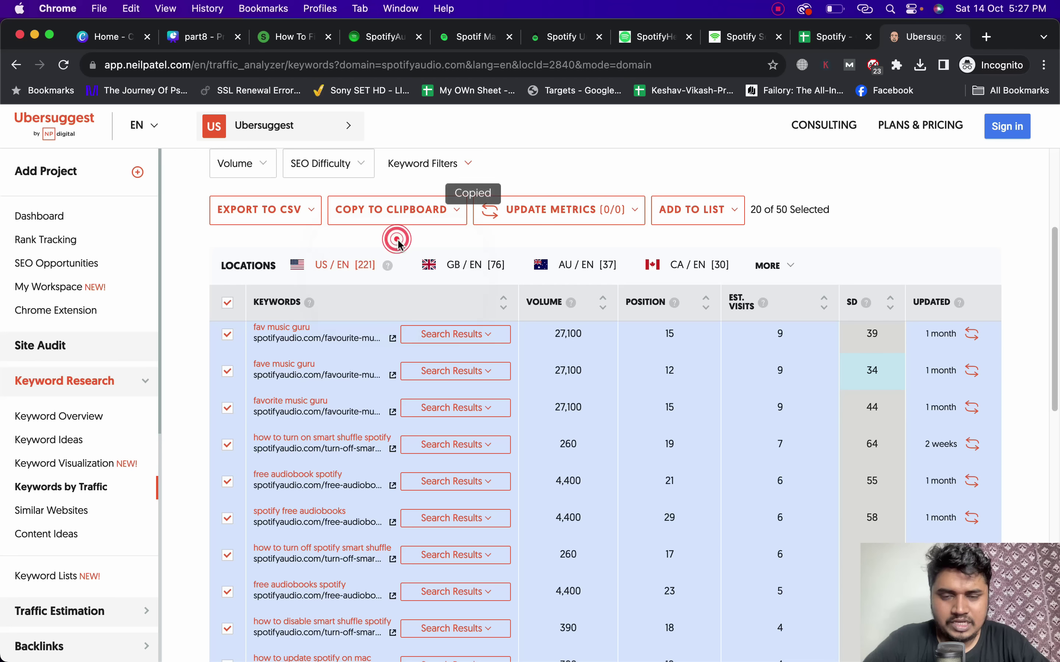
Paste the spotifyaudio.com keywords into the keywords sheet from E2 down and widen column E to fit them.
key("ctrl+shift+Tab")
key("super+v")
scroll(465, 579, "right", 3)
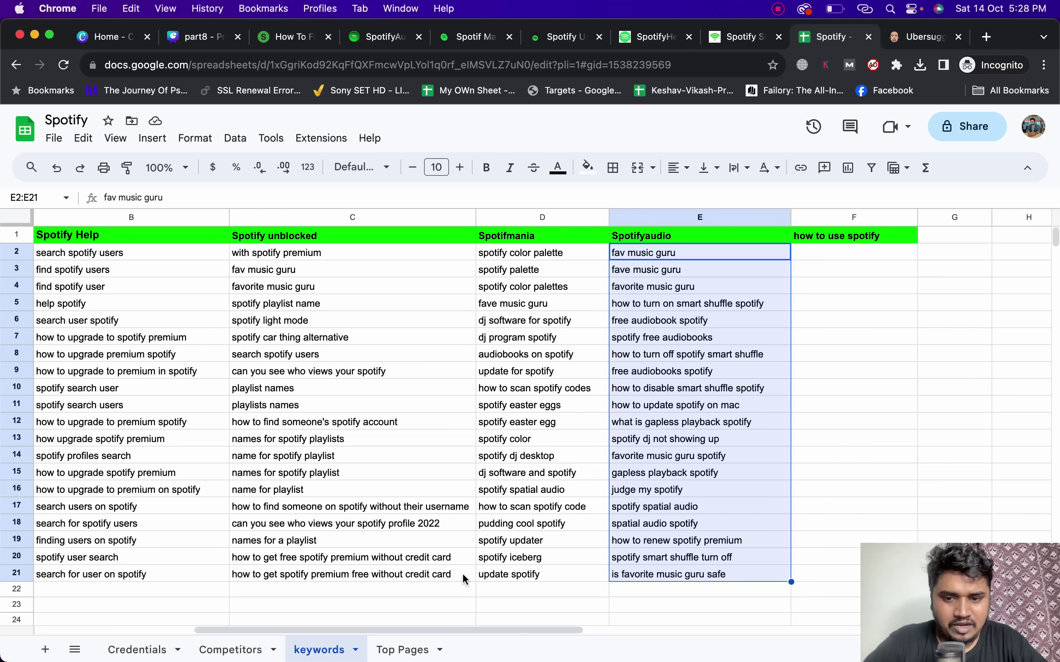
left_click(231, 649)
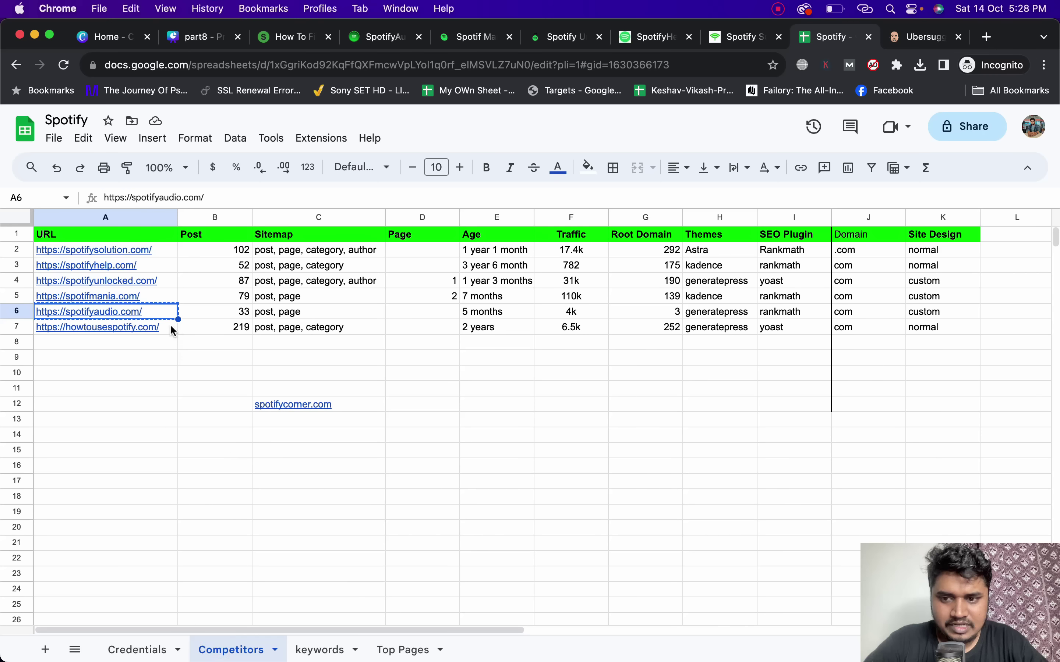
left_click(171, 328)
key("ctrl+Tab")
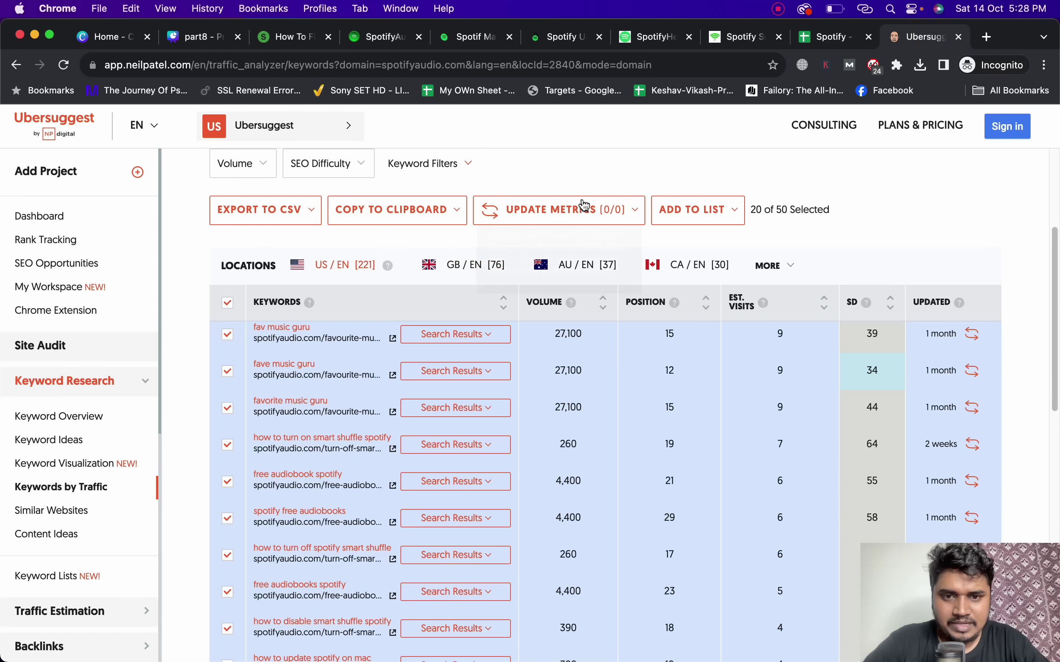
Open the Ubersuggest dashboard, delete the site's stored cookies and reload the page.
left_click(76, 216)
left_click(93, 65)
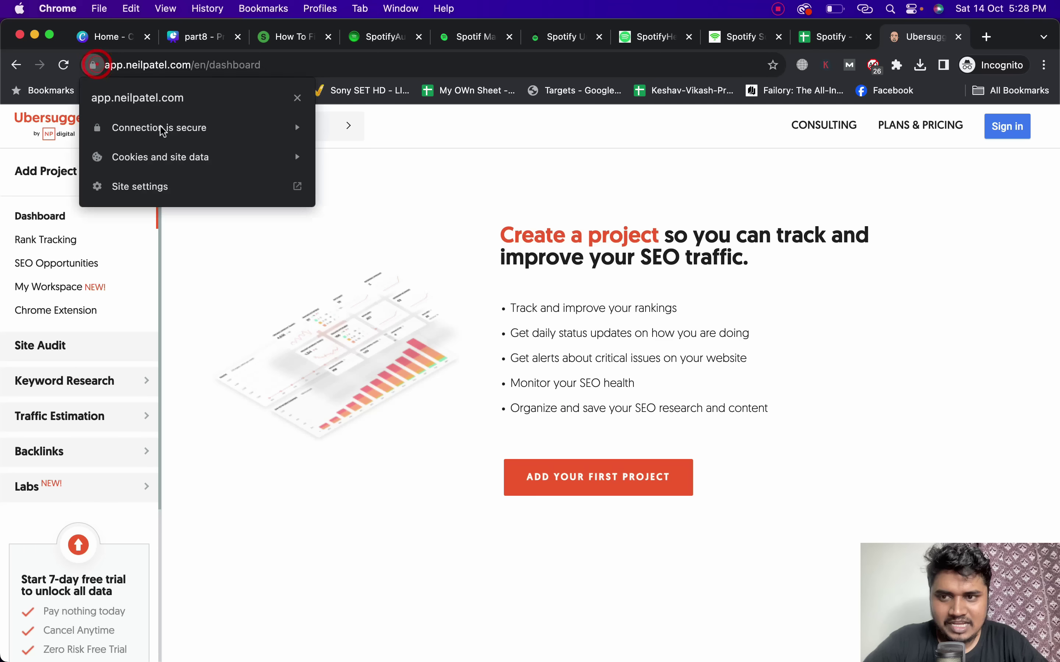
left_click(218, 166)
left_click(639, 198)
left_click(639, 288)
key("Escape")
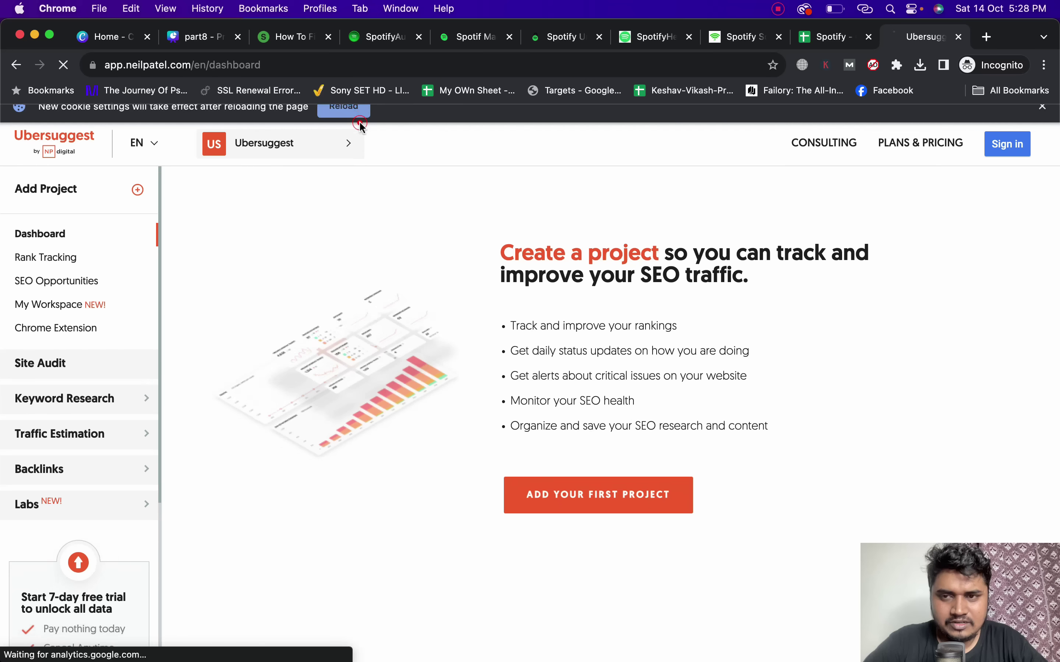
left_click(362, 121)
Go to the neilpatel.com home page and open the Ubersuggest tool from its footer.
double_click(151, 65)
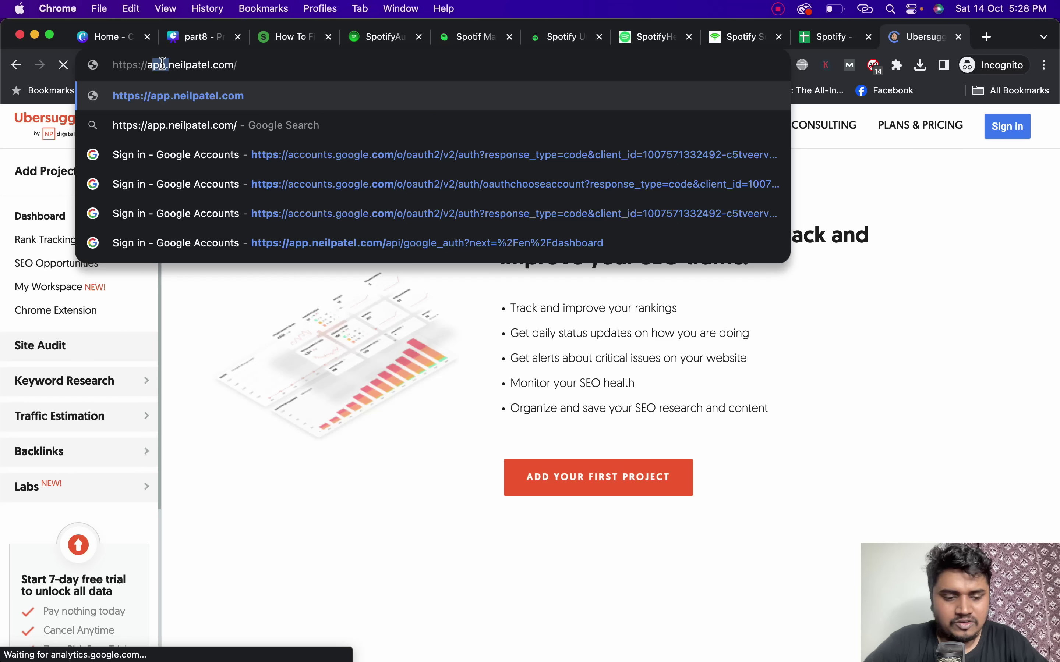
key("BackSpace")
key("Delete")
key("Return")
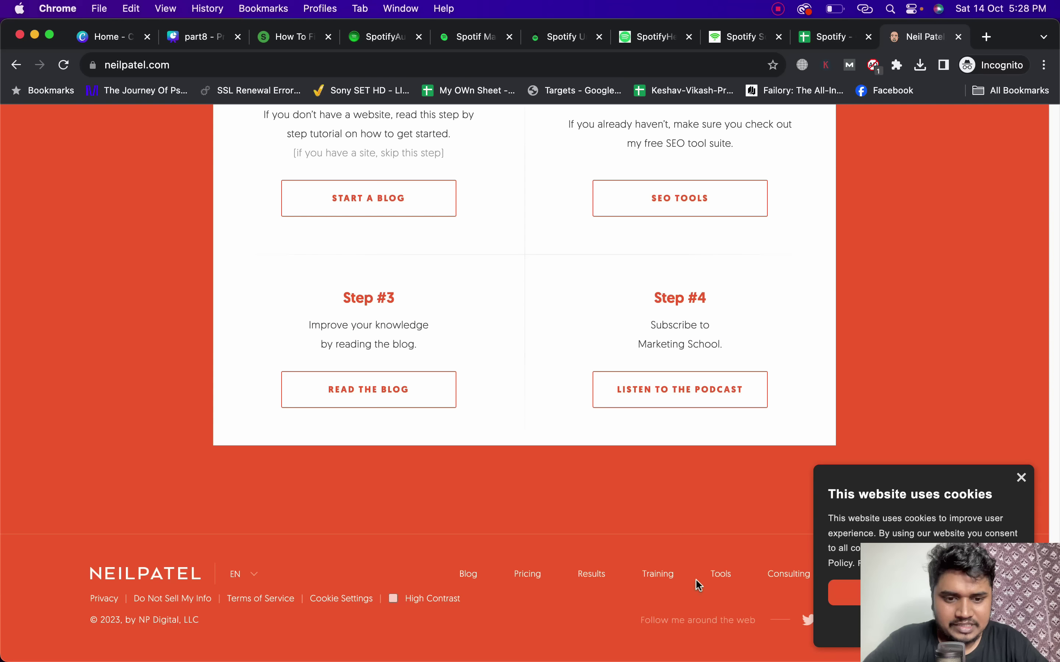
mouse_move(720, 574)
left_click(762, 416)
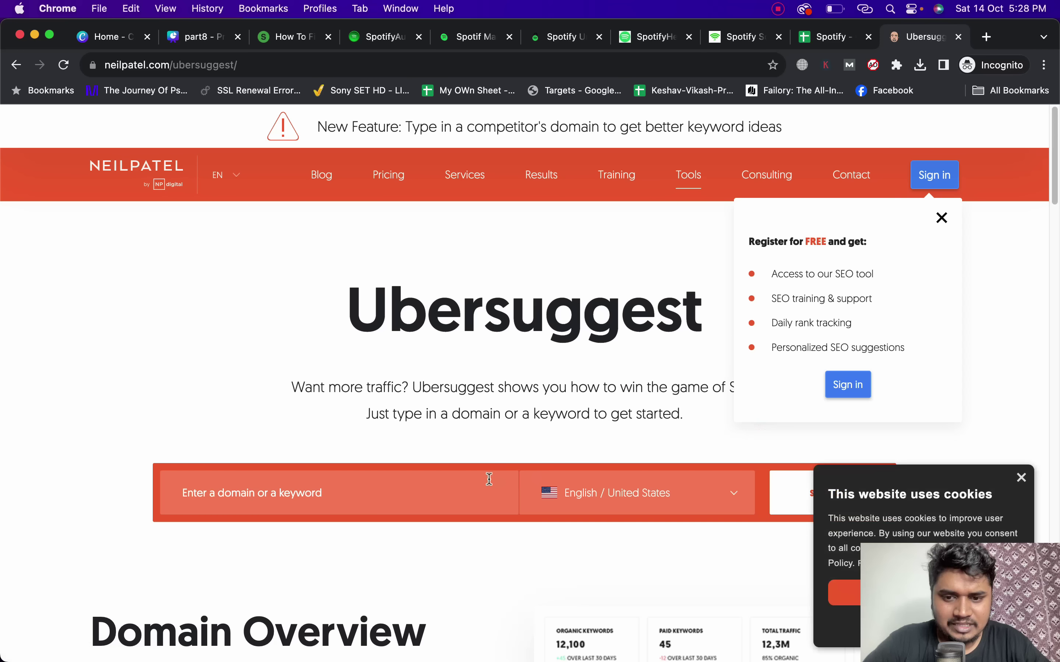
left_click(449, 476)
scroll(524, 446, "down", 10)
type("https://howtousespotify.com/")
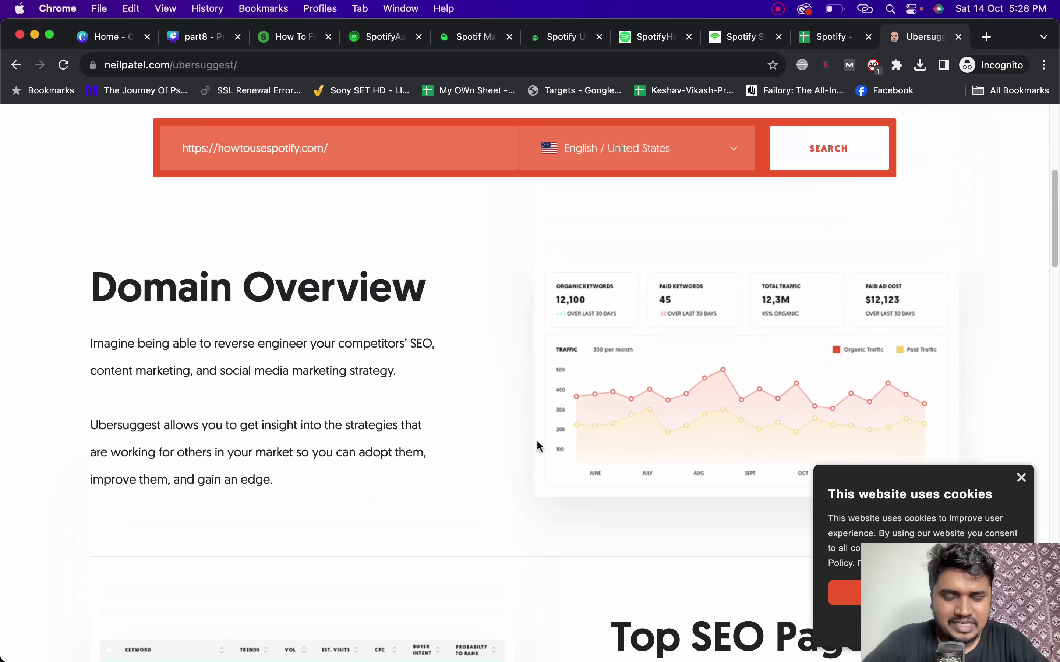
left_click(836, 151)
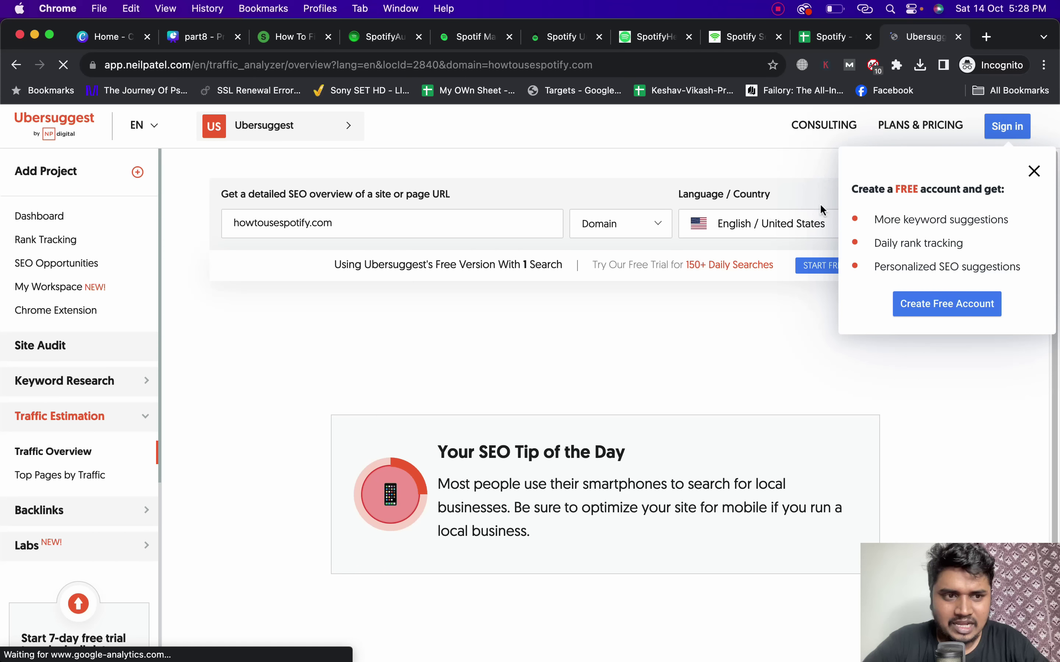
Open the Top Pages by Traffic report for howtousespotify.com and copy all its pages.
scroll(600, 460, "down", 10)
left_click(606, 466)
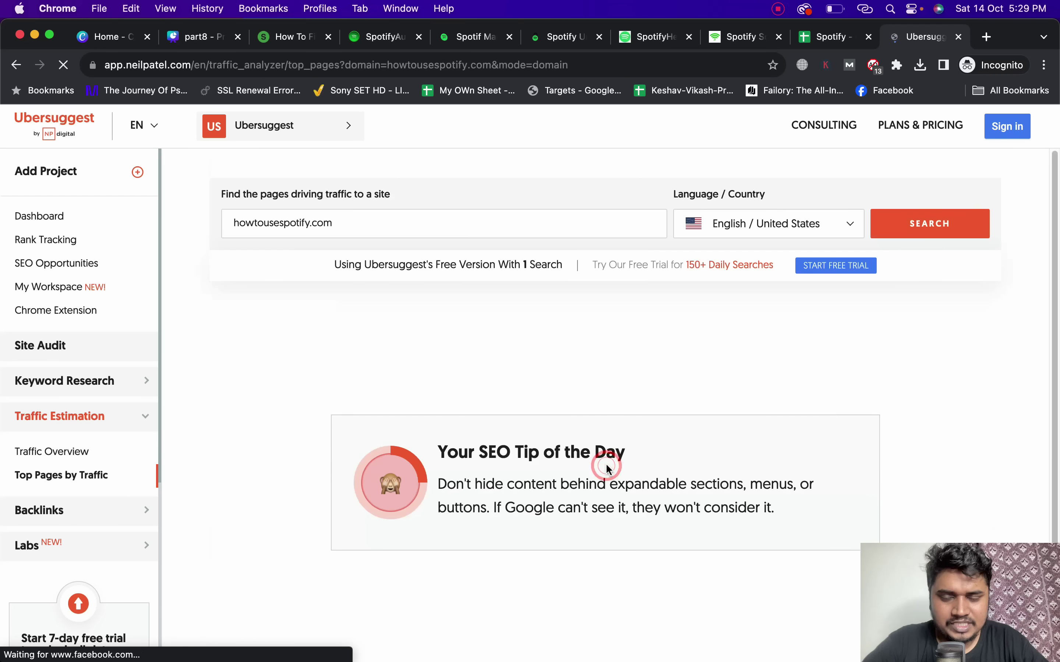
scroll(482, 386, "down", 1)
left_click(385, 372)
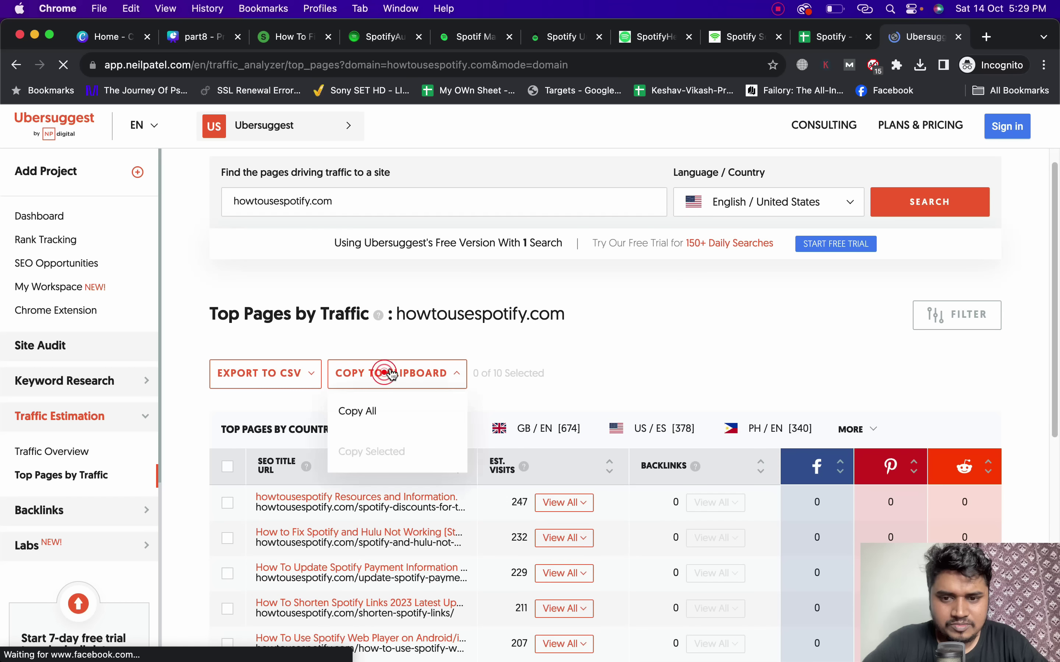
left_click(400, 407)
Paste the copied howtousespotify.com pages into the Top Pages sheet from A35 under the heading How to use Spotify in A34.
left_click(832, 36)
left_click(400, 650)
scroll(438, 502, "down", 5)
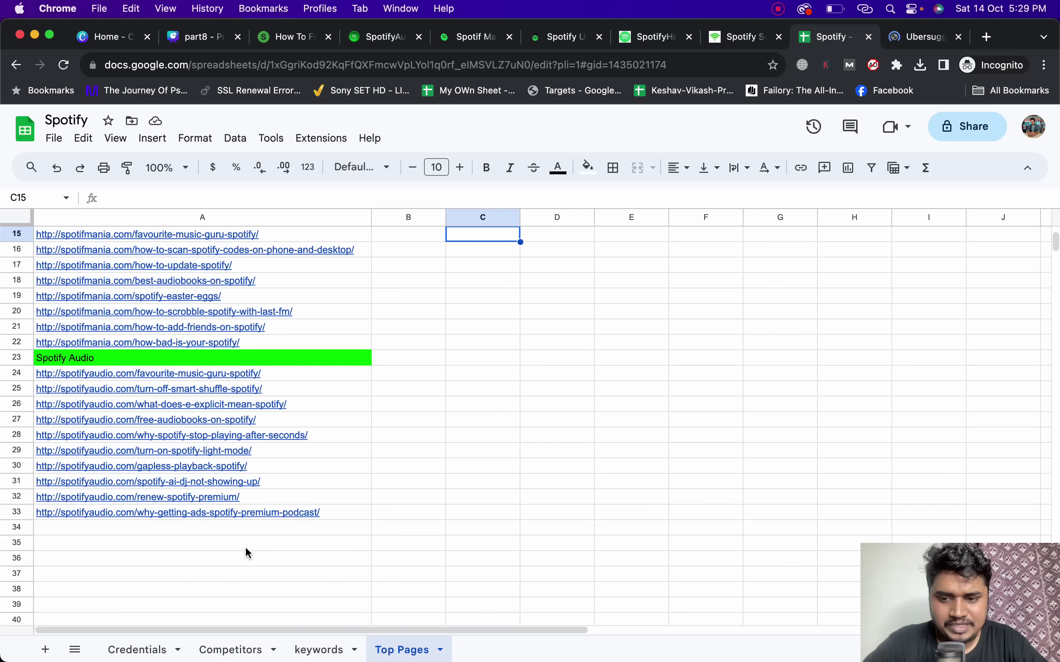
left_click(245, 528)
type("Spotify")
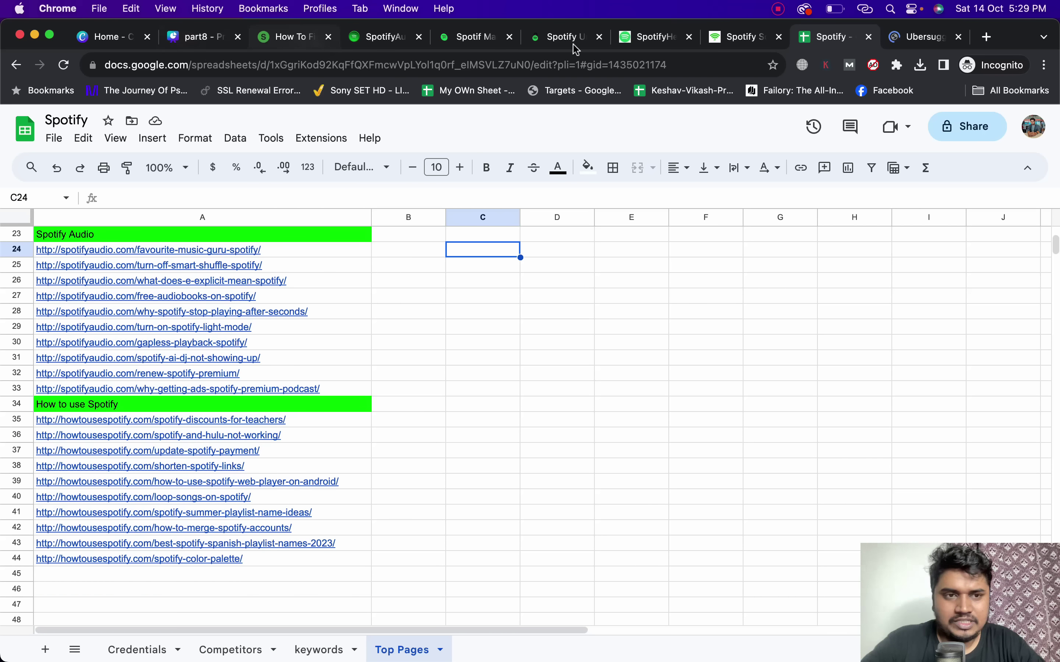
Copy all keywords from the howtousespotify.com Keywords by Traffic report and paste them under how to use spotify in the keywords sheet.
left_click(903, 38)
left_click(22, 66)
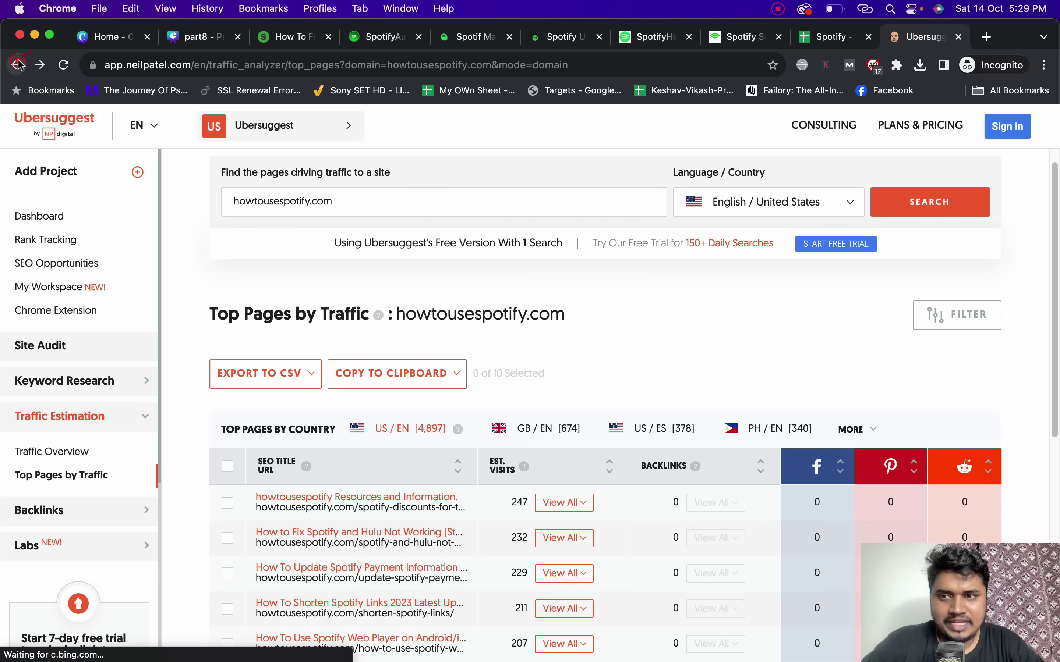
left_click(419, 409)
left_click(355, 448)
left_click(823, 37)
left_click(319, 650)
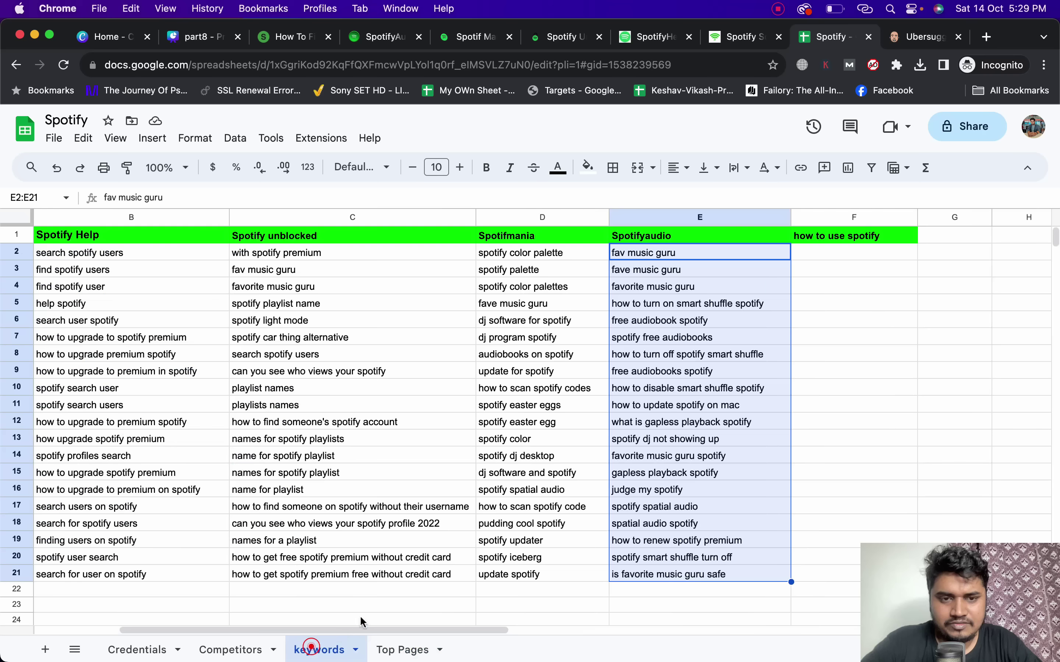
left_click(968, 269)
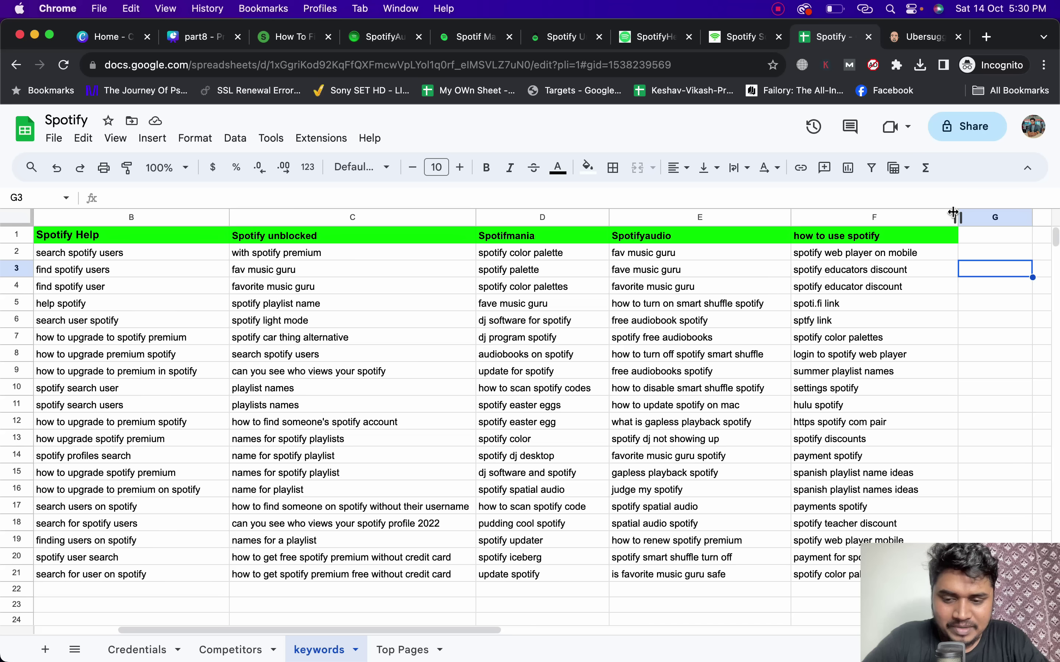
left_click(402, 649)
scroll(209, 467, "up", 6)
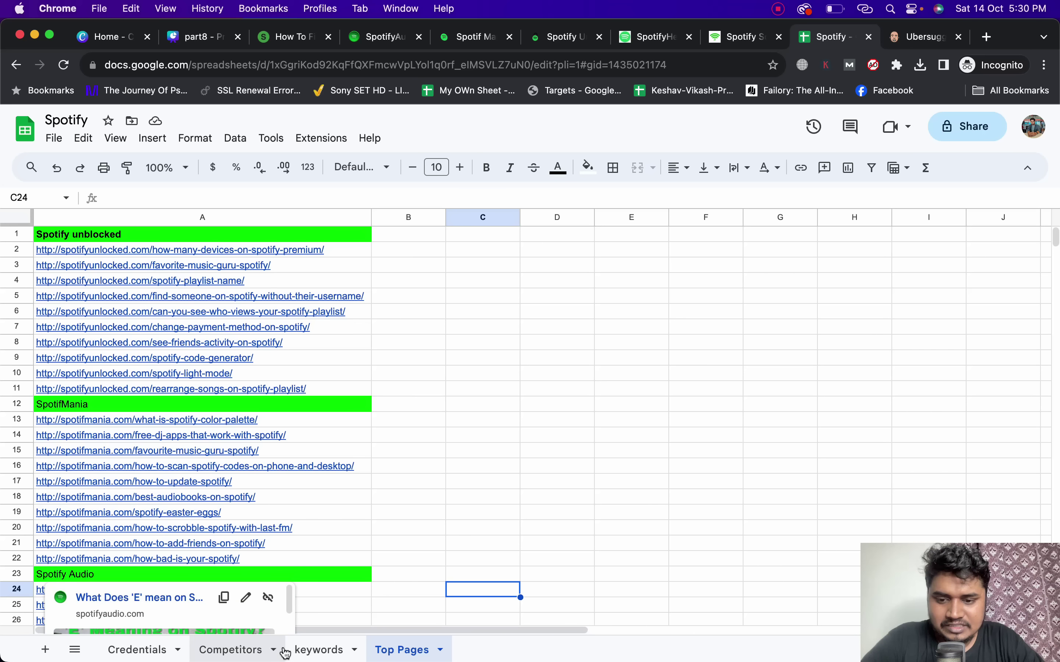
left_click(235, 649)
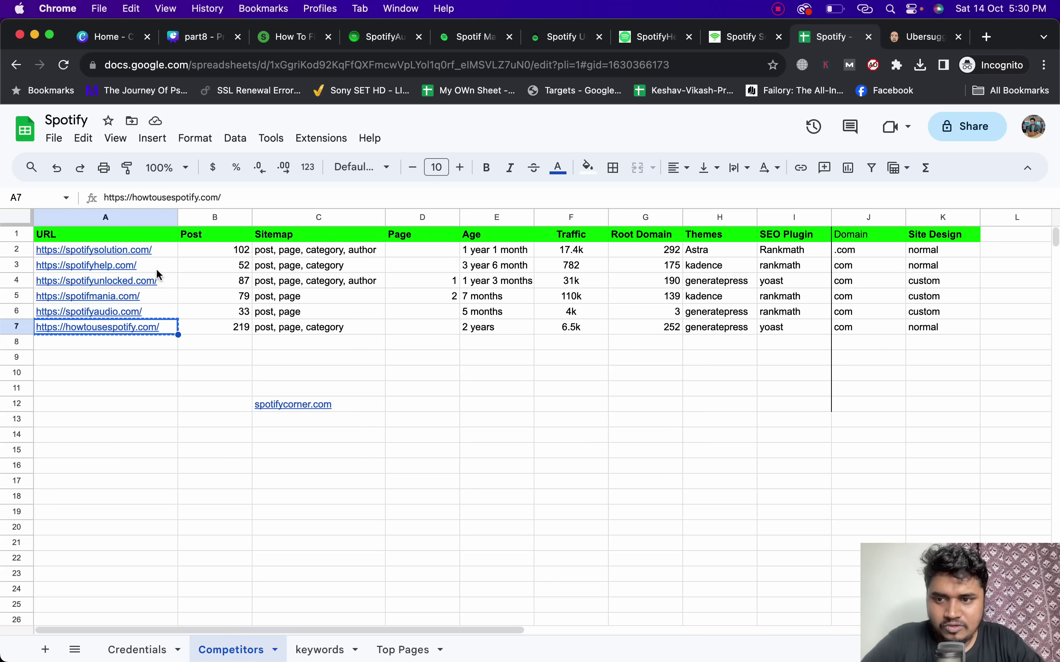
mouse_move(155, 252)
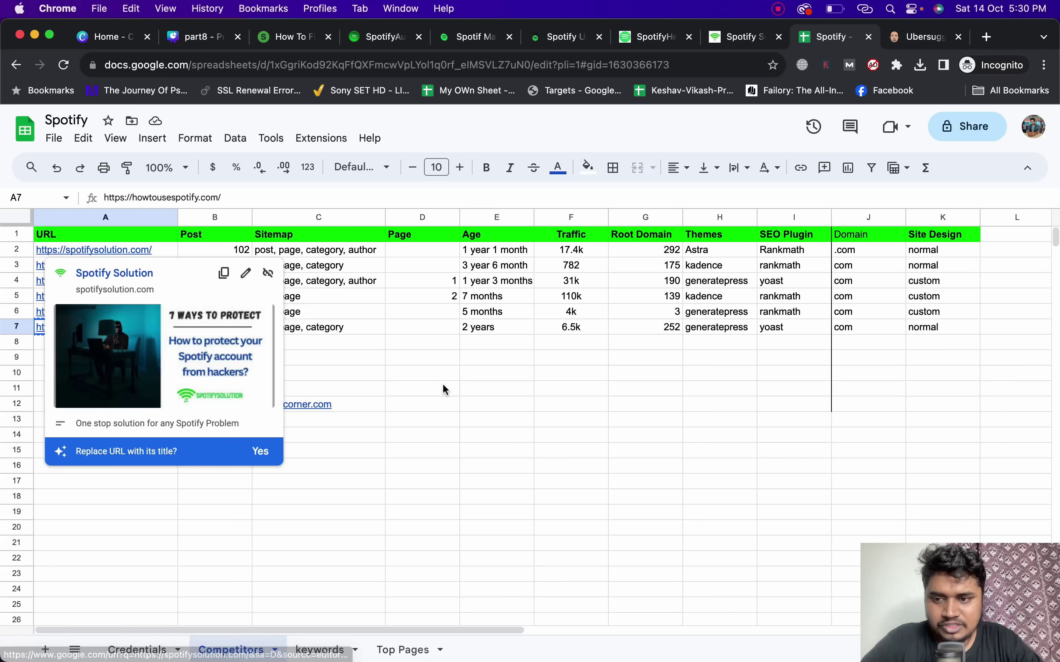
left_click(168, 250)
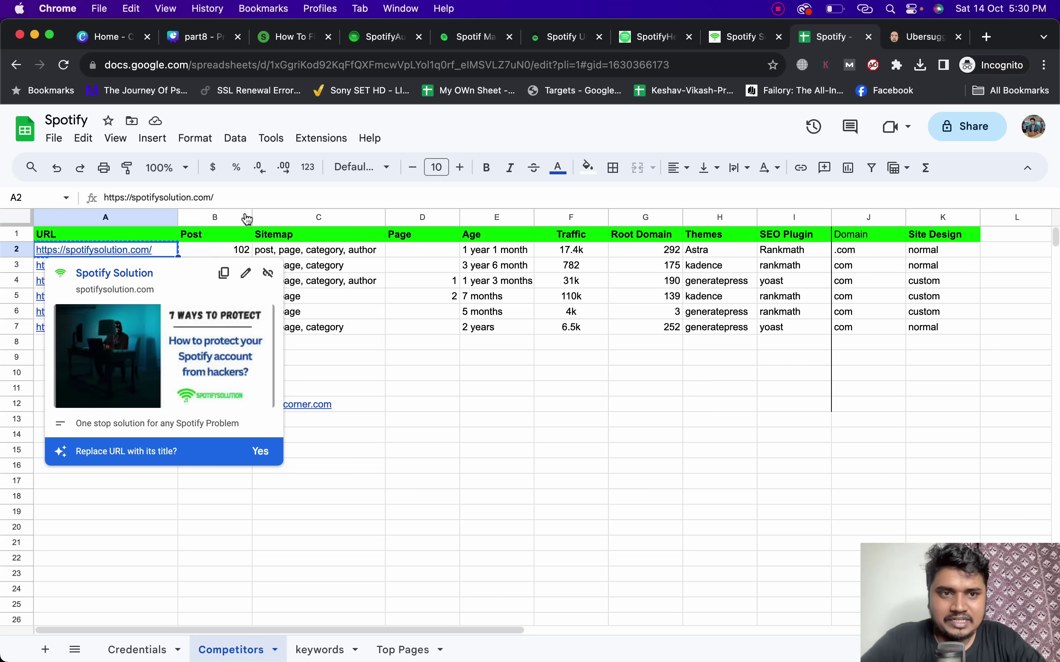
left_click(938, 40)
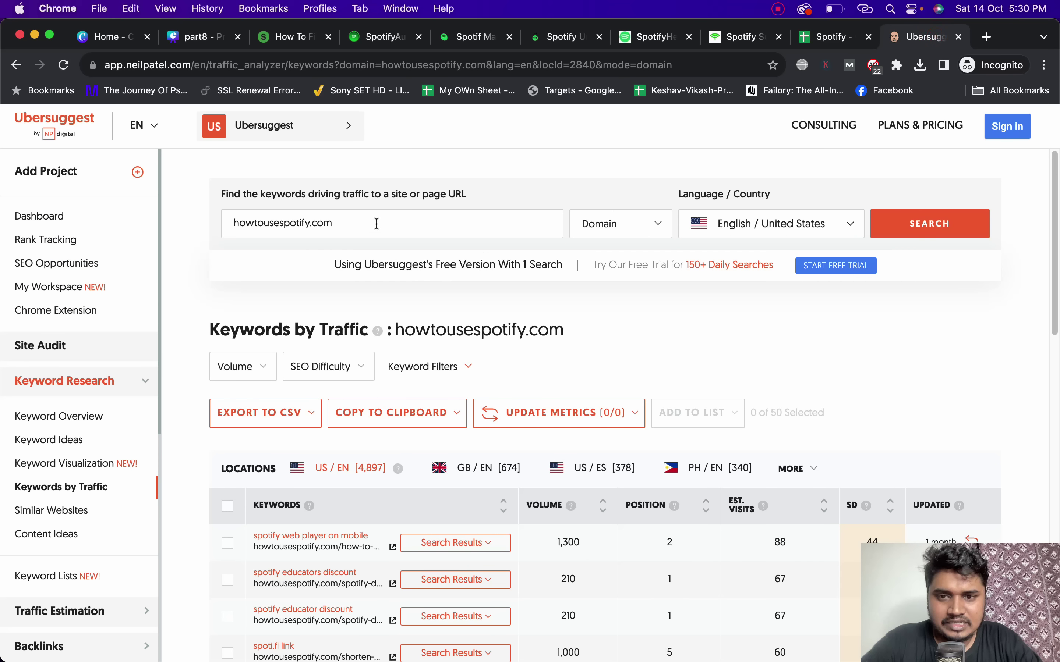
left_click(554, 309)
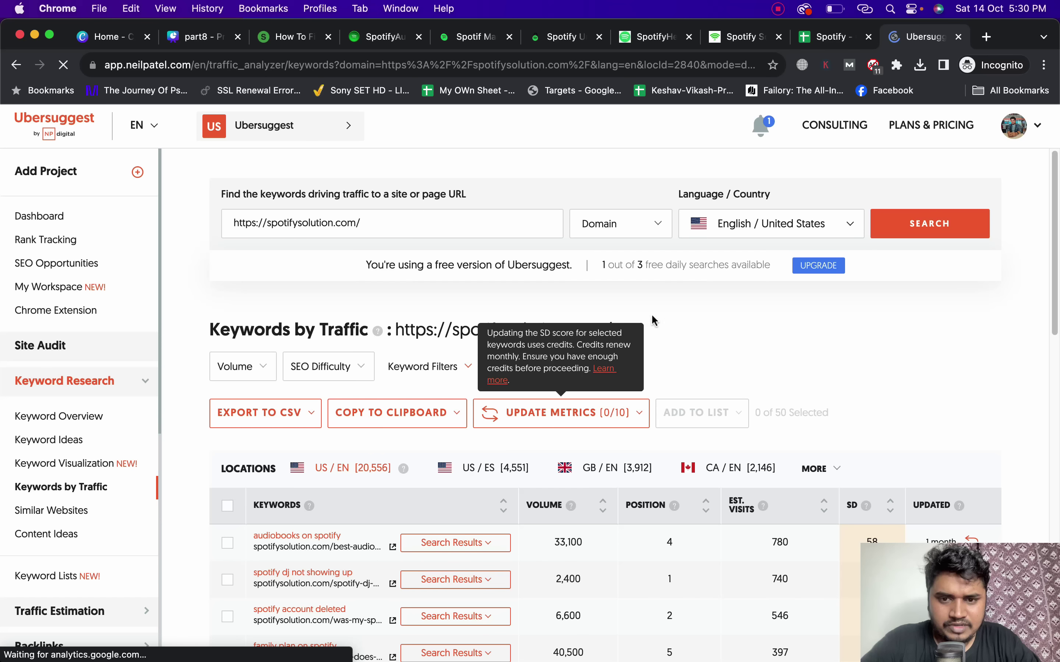
Open the full list of traffic-driving pages for spotifysolution.com from its traffic overview and copy all of them.
scroll(693, 295, "down", 5)
scroll(696, 301, "up", 5)
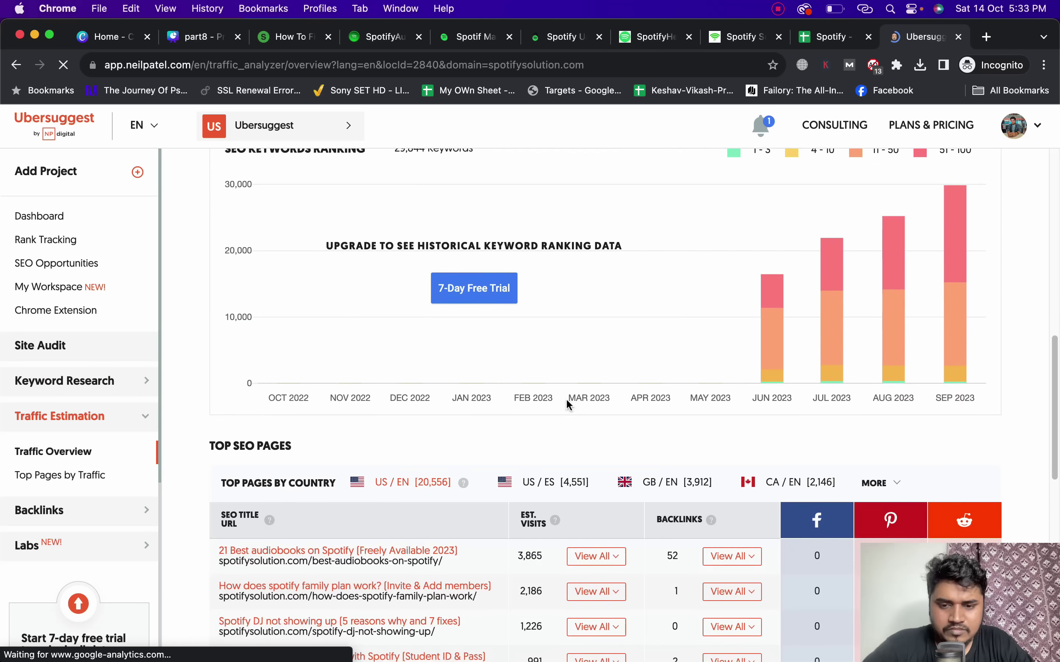
scroll(539, 385, "down", 6)
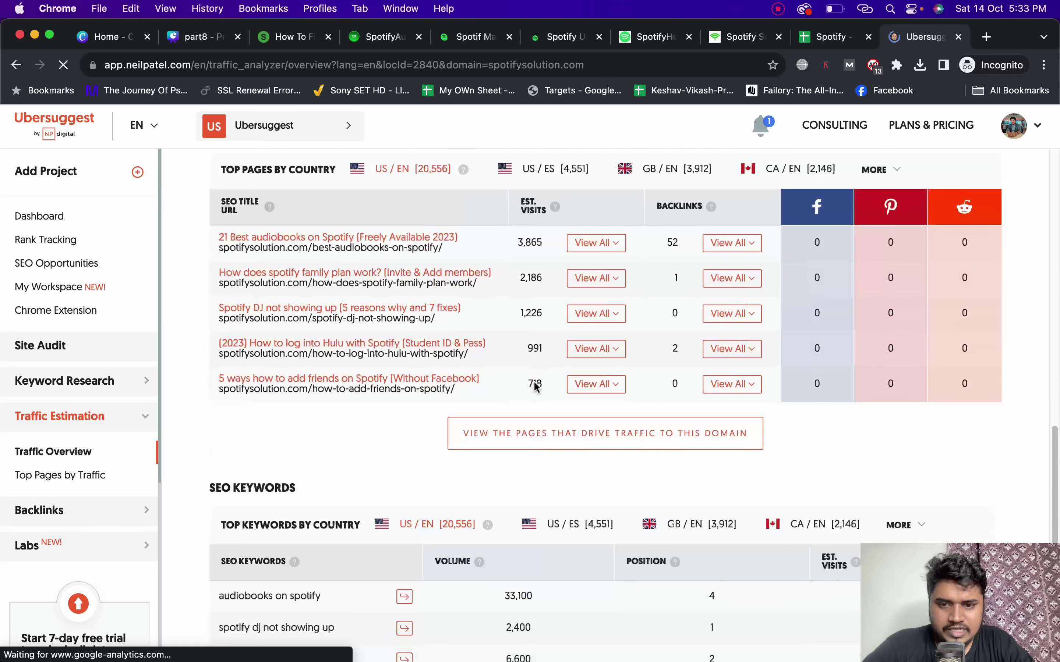
left_click(558, 438)
left_click(394, 396)
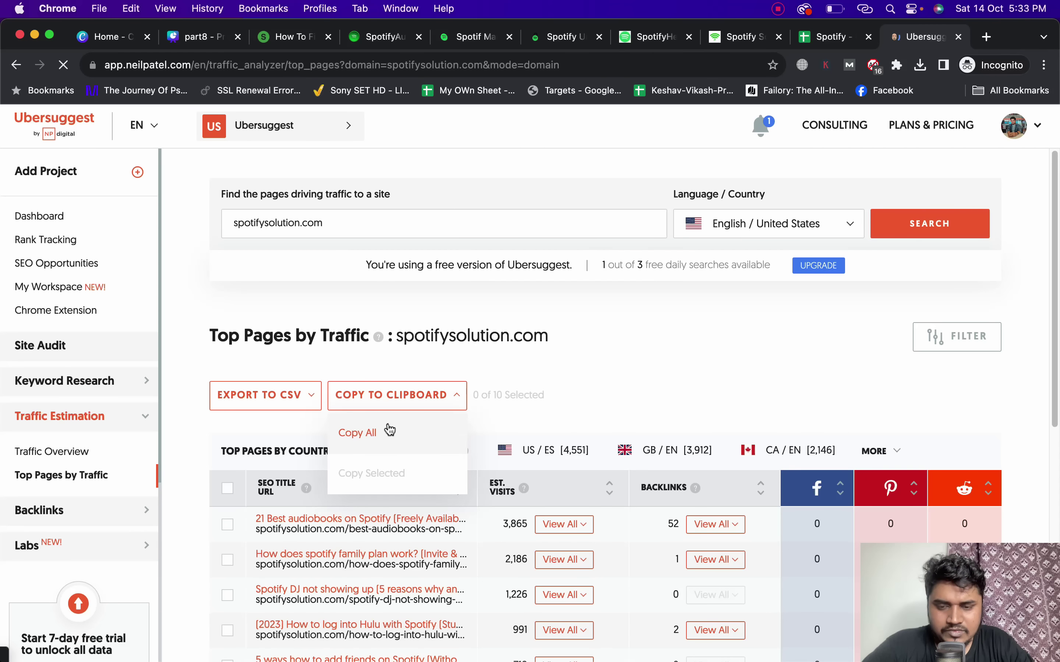
left_click(387, 424)
Paste the spotifysolution.com pages into the Top Pages sheet from A46 and enter the site's name as the heading in A45.
left_click(838, 38)
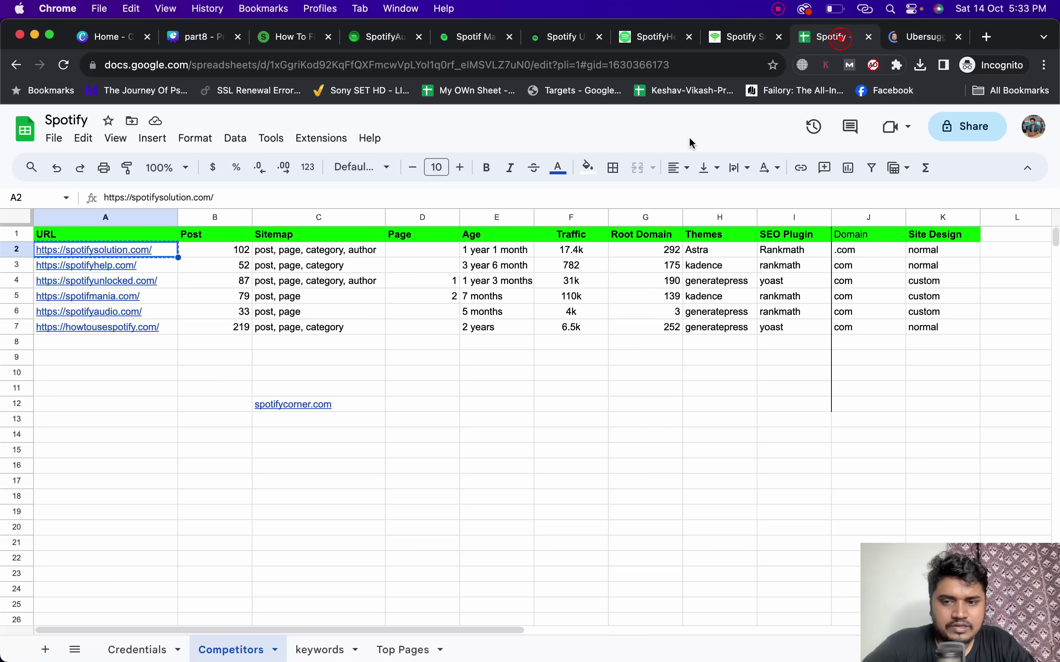
left_click(399, 648)
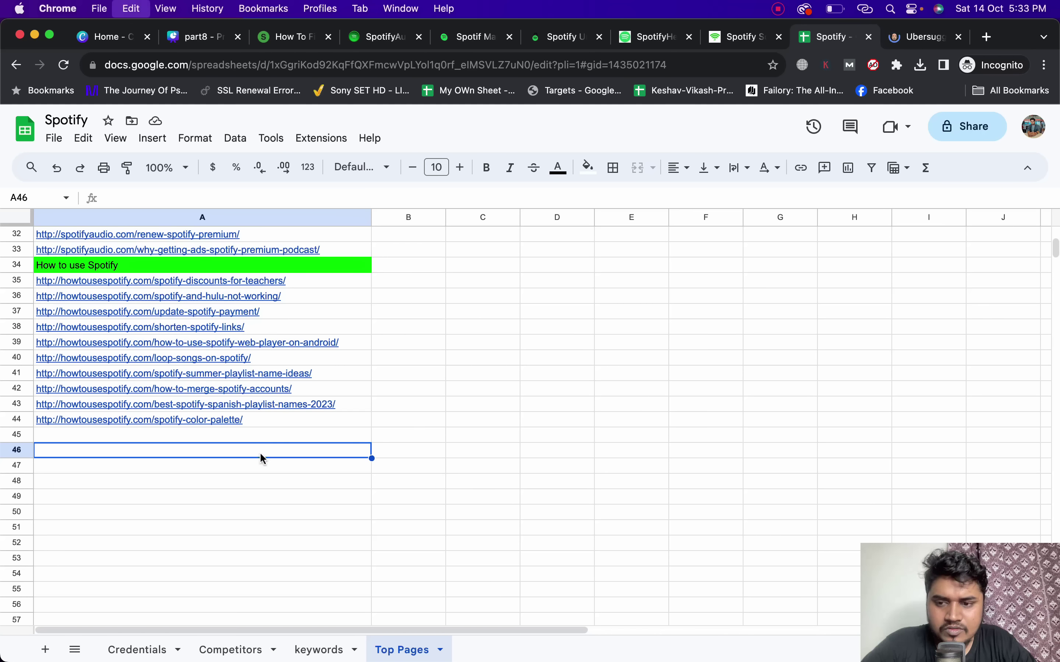
key("super+v")
left_click(252, 435)
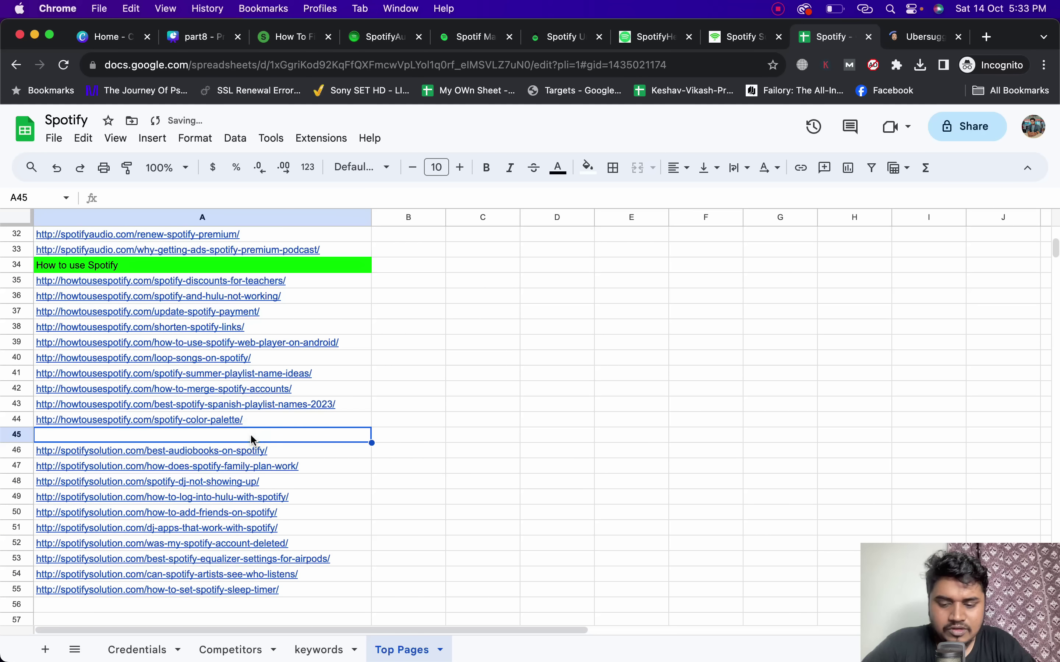
type("Spo")
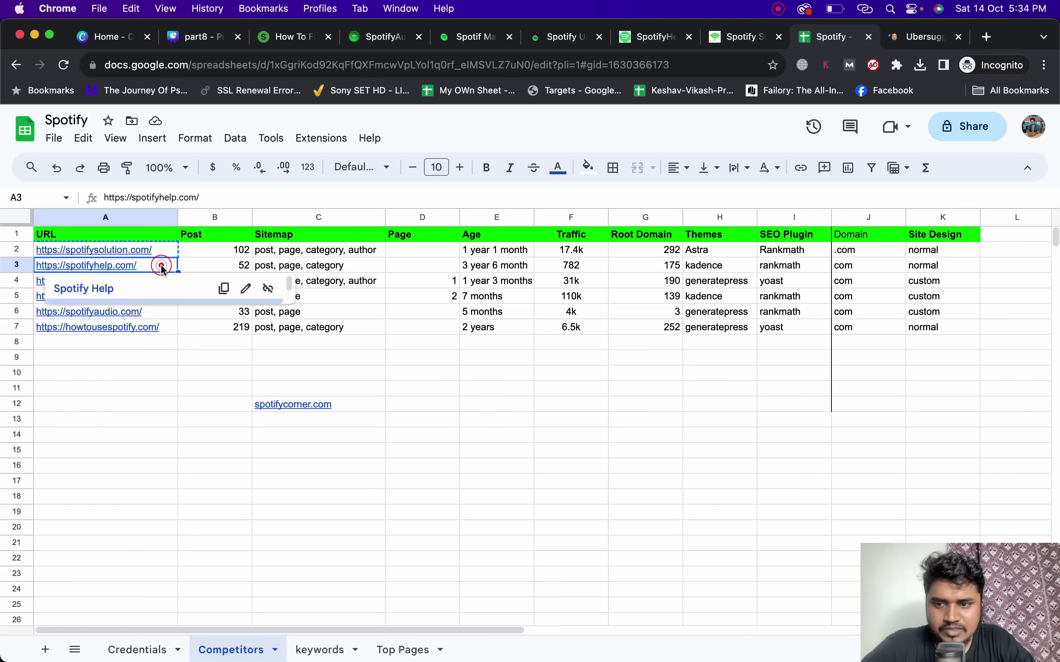
key("super+c")
left_click(924, 39)
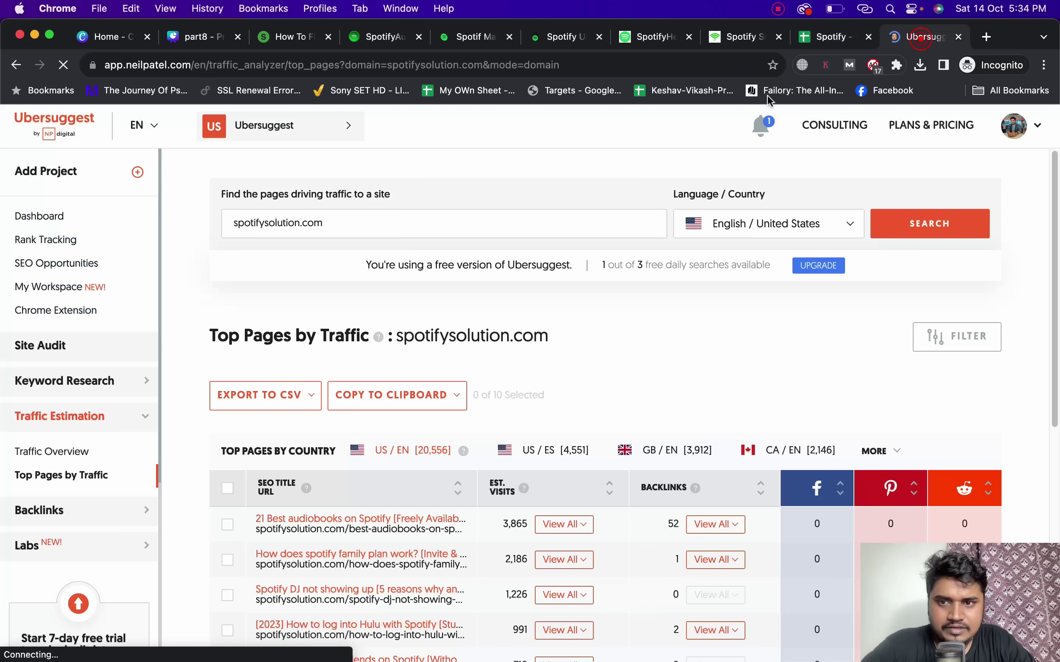
left_click_drag(484, 69, 404, 69)
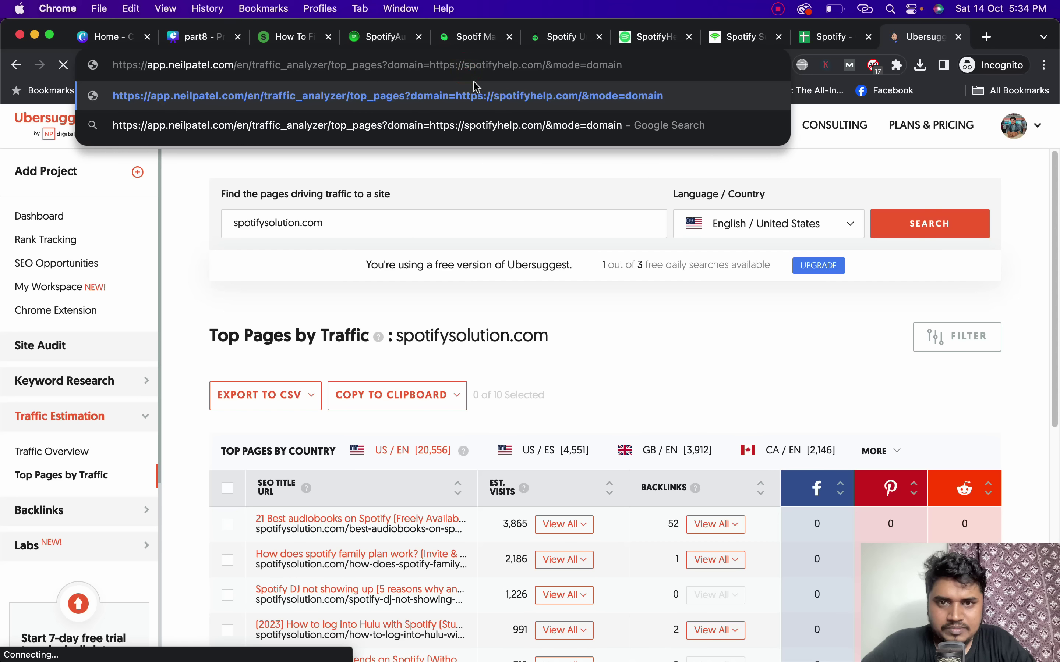
scroll(579, 283, "down", 3)
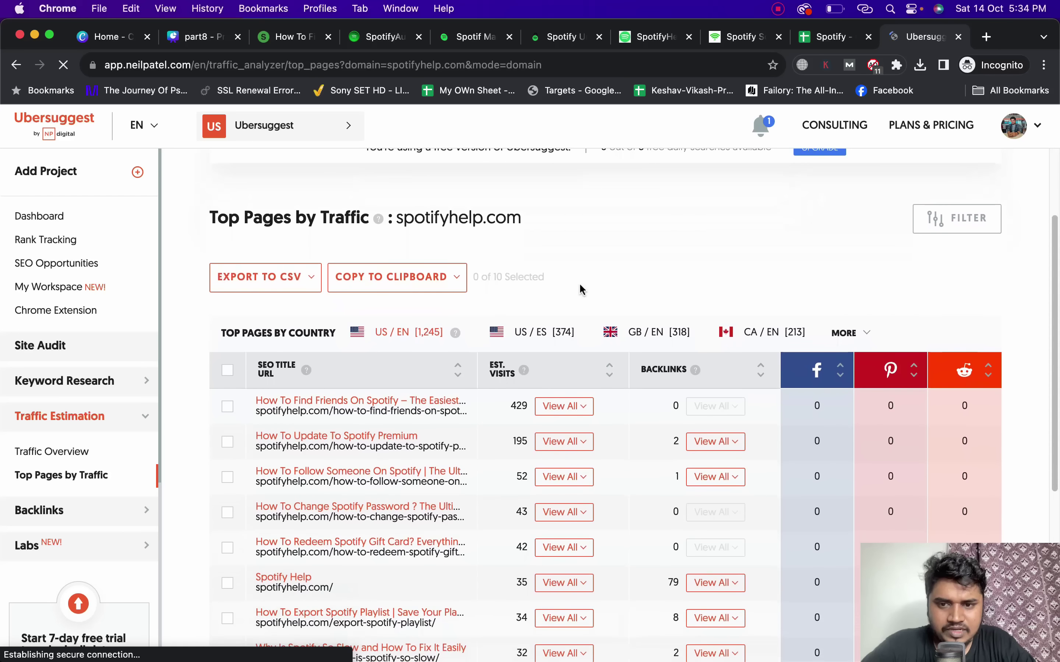
scroll(579, 283, "down", 5)
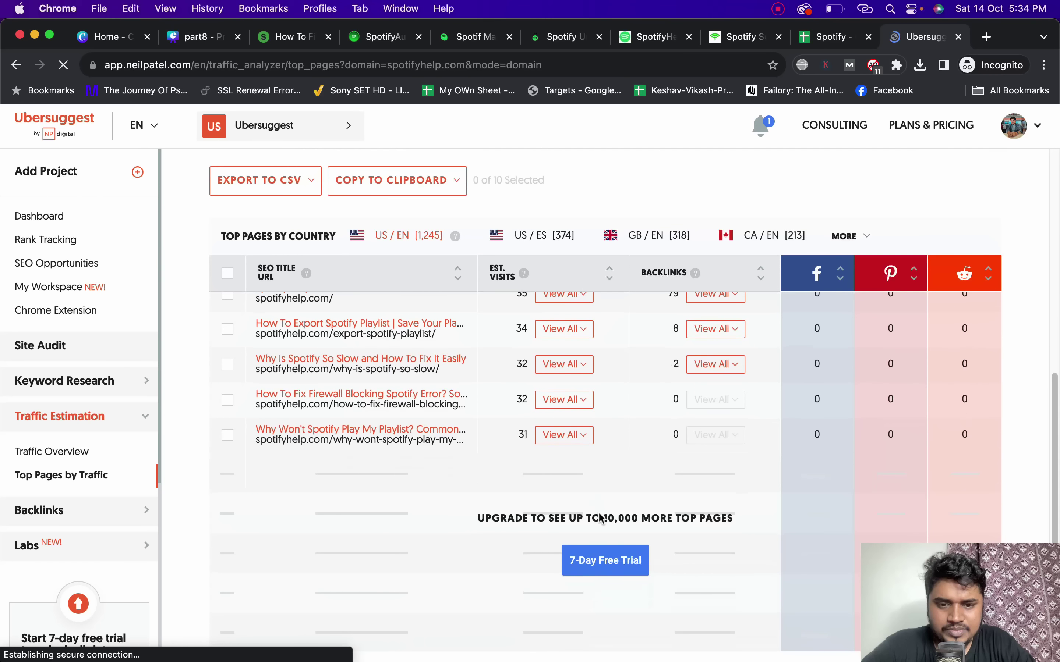
scroll(591, 494, "up", 6)
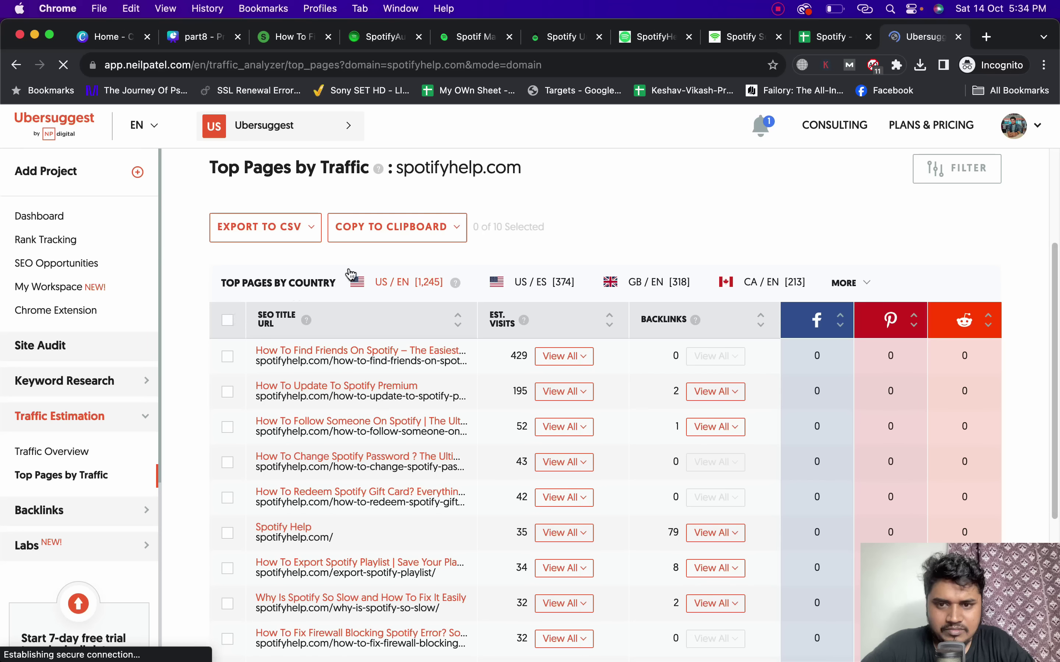
left_click(372, 228)
left_click(372, 258)
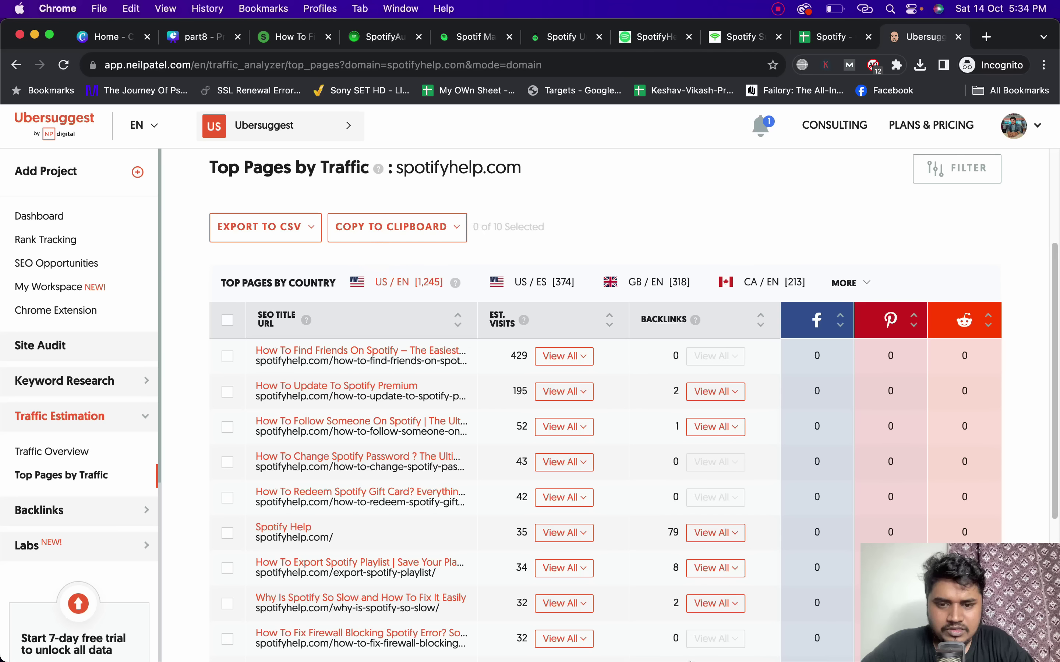
Return to the Spotify spreadsheet, check the keywords sheet and copy the whole column A of the Top Pages sheet.
mouse_move(677, 653)
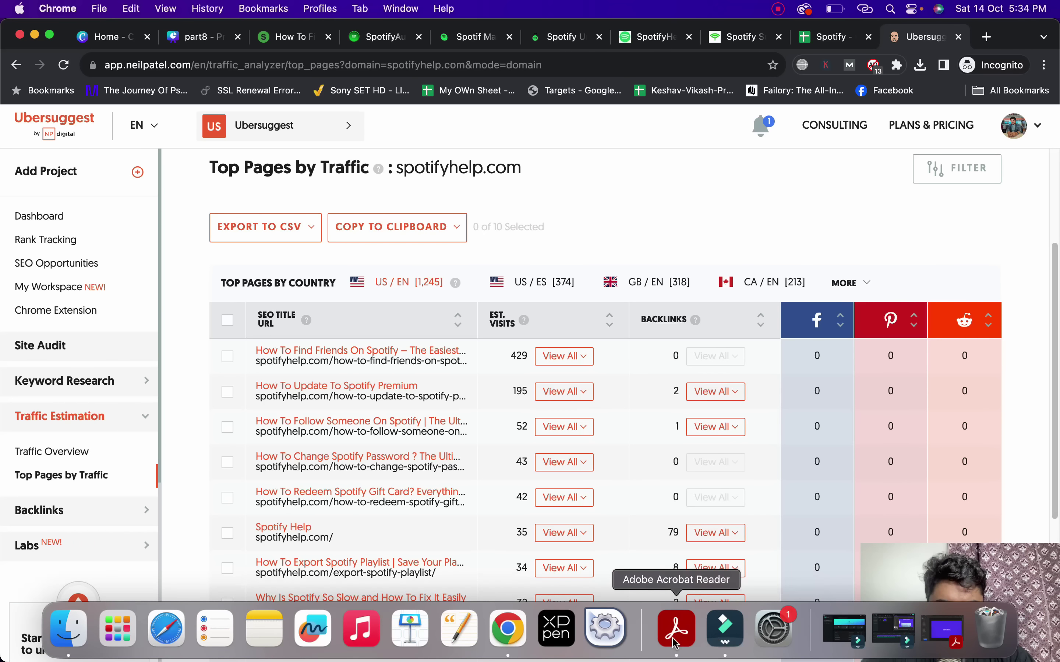
left_click(832, 39)
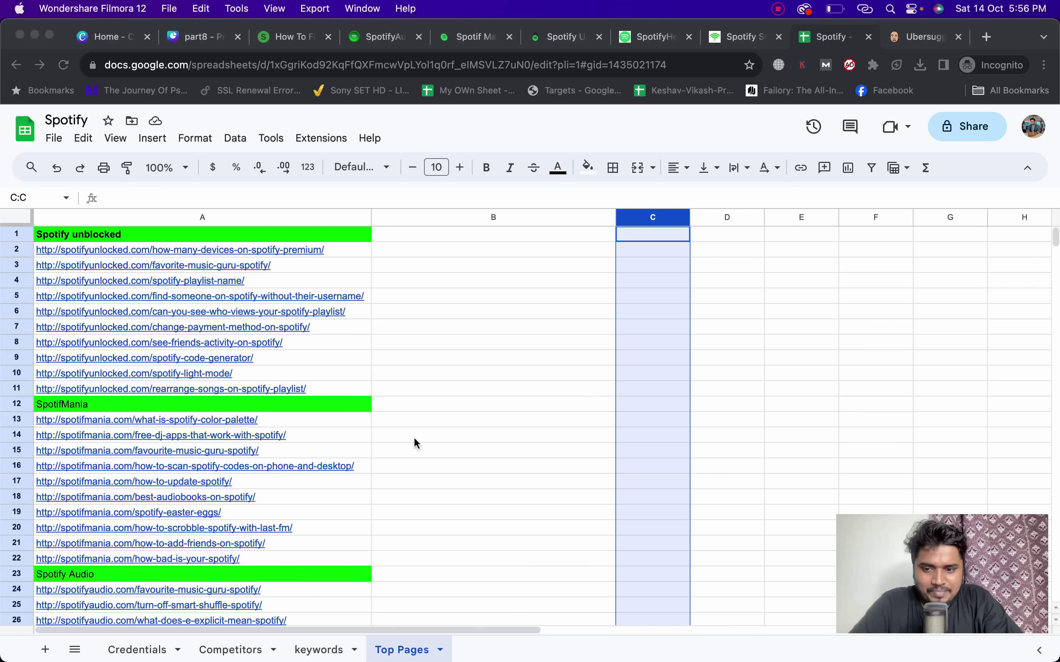
left_click(330, 647)
left_click(330, 647)
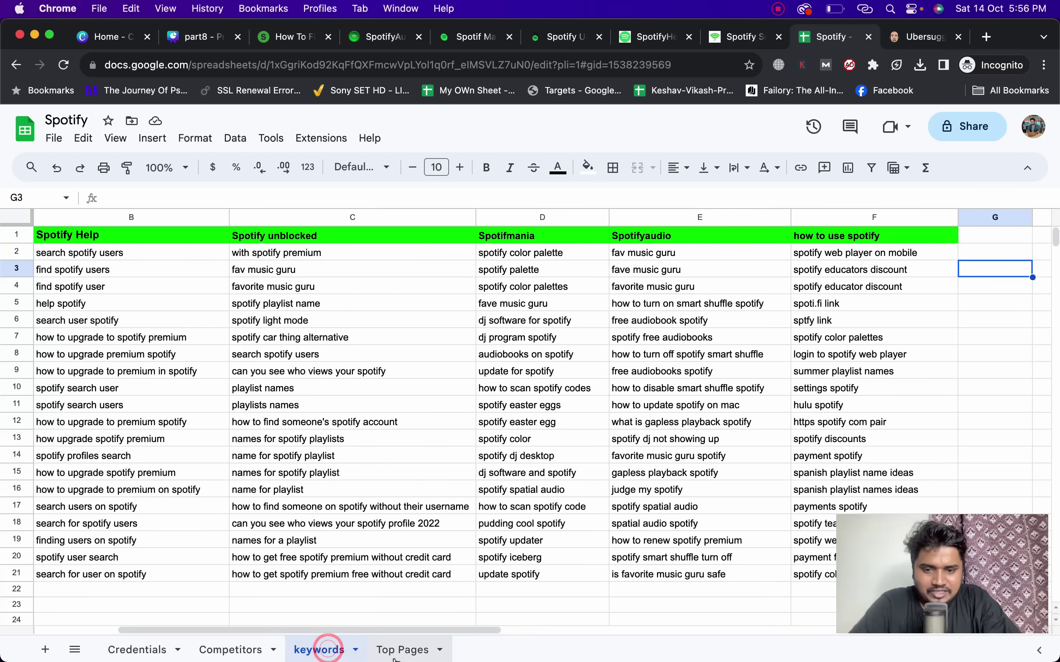
left_click(396, 653)
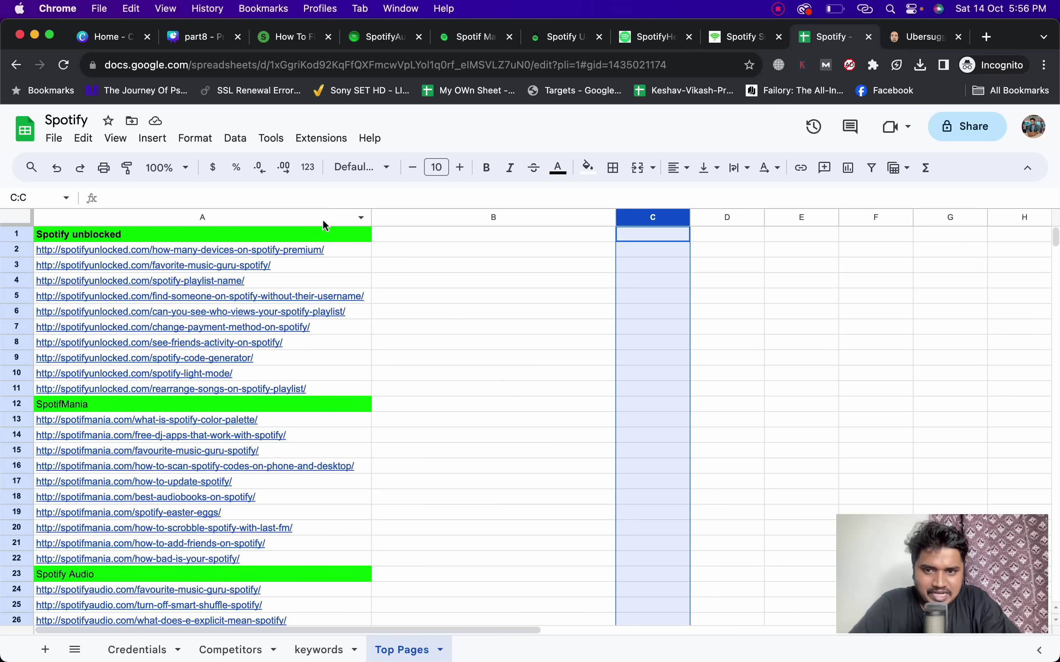
left_click(309, 216)
key("super+c")
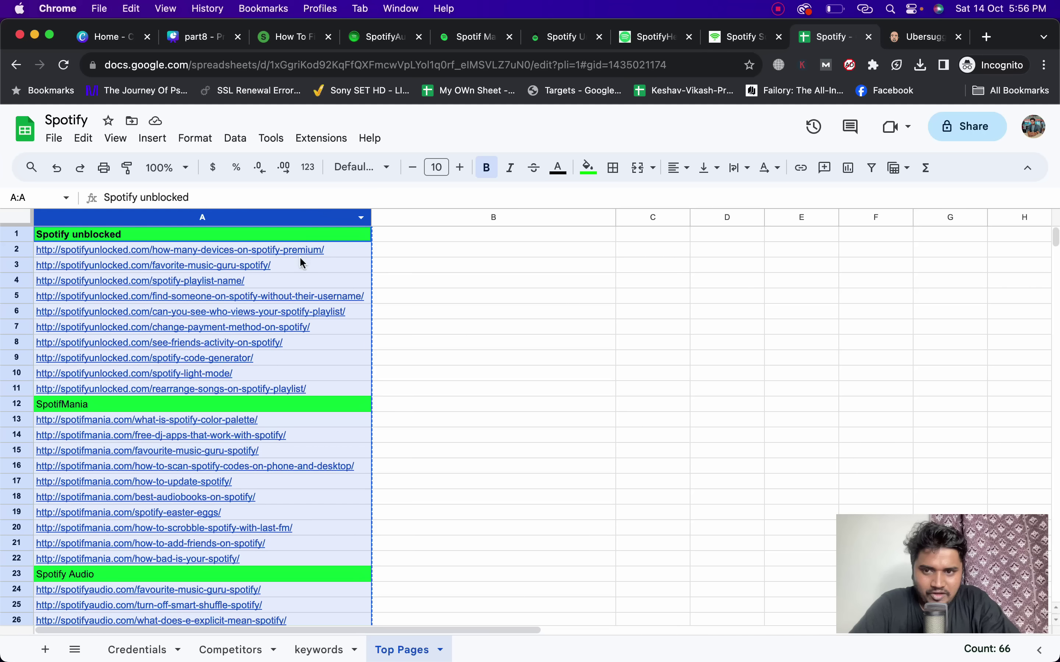
Enter the first page's keyword, how many devices on spotify premium, in B2 beside its URL in the Top Pages sheet.
left_click(406, 250)
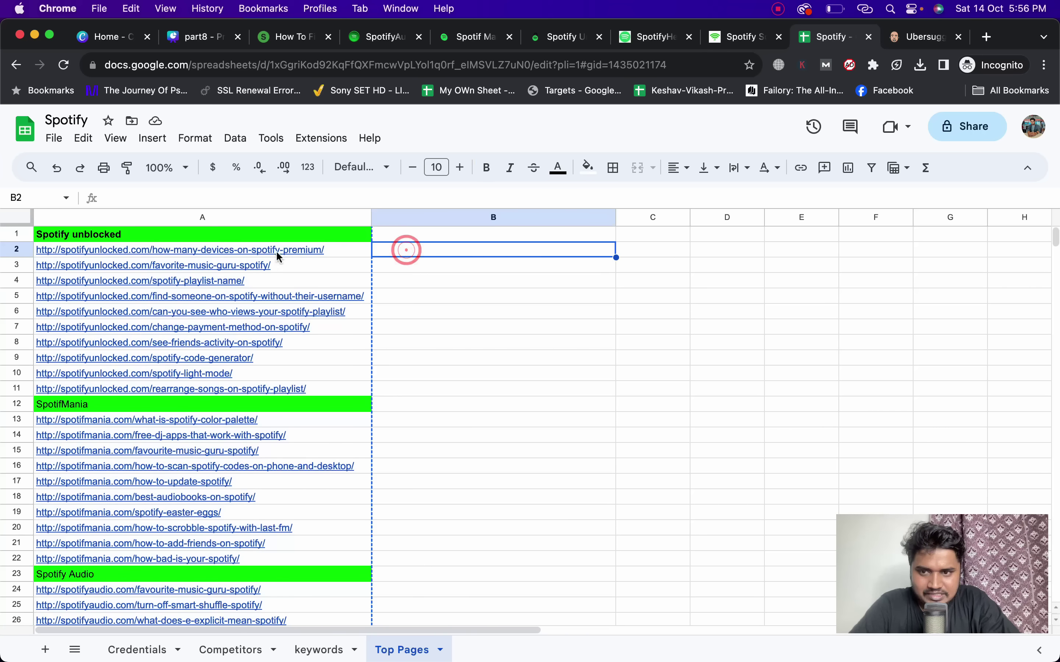
type("how")
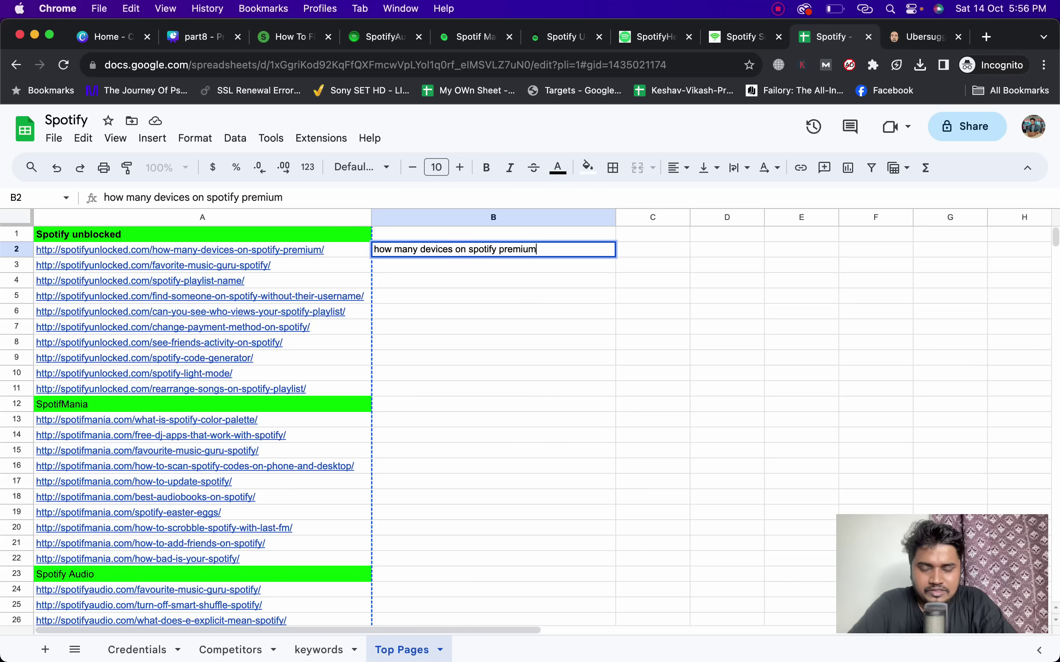
type("many devices on spotify premium")
key("Return")
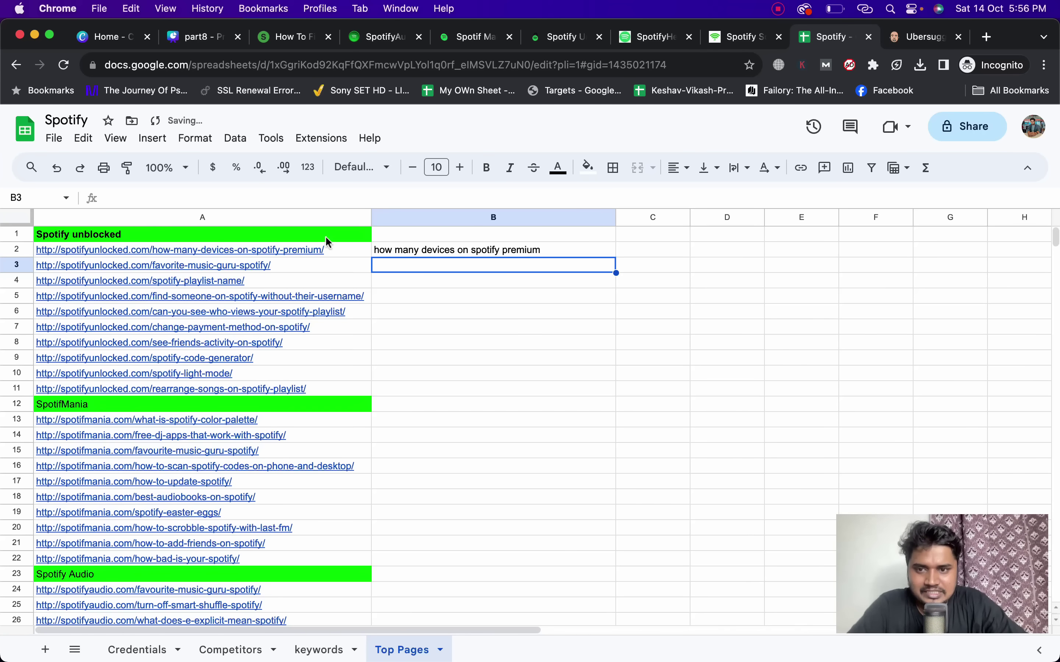
Highlight the many-devices-on-spotify-premium part of the URL in A2 and leave the cell without editing it.
left_click(327, 248)
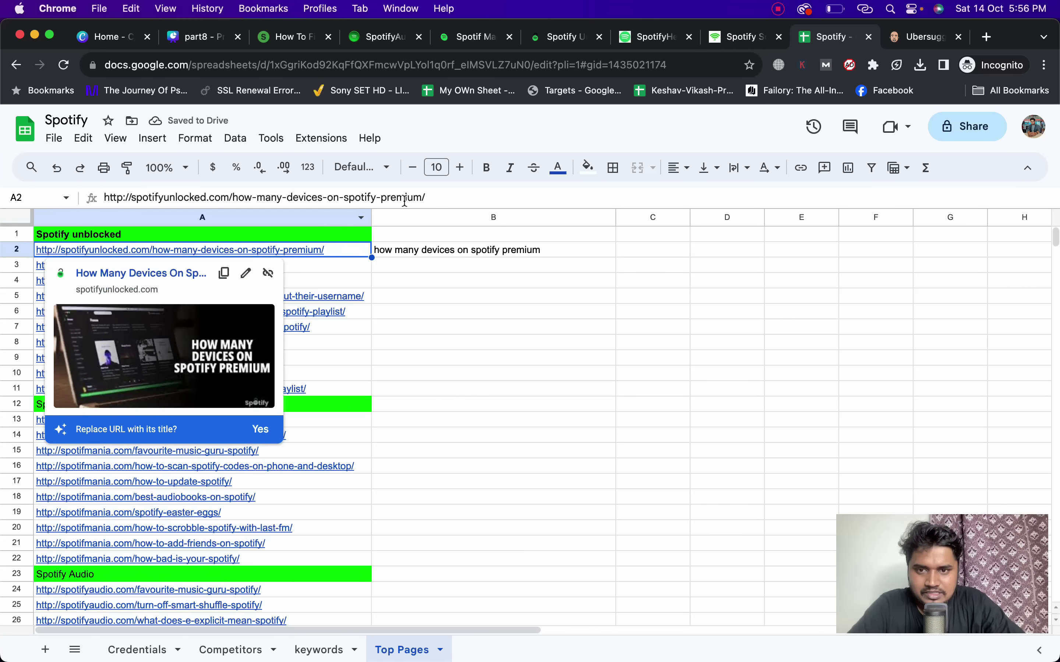
left_click_drag(433, 198, 254, 198)
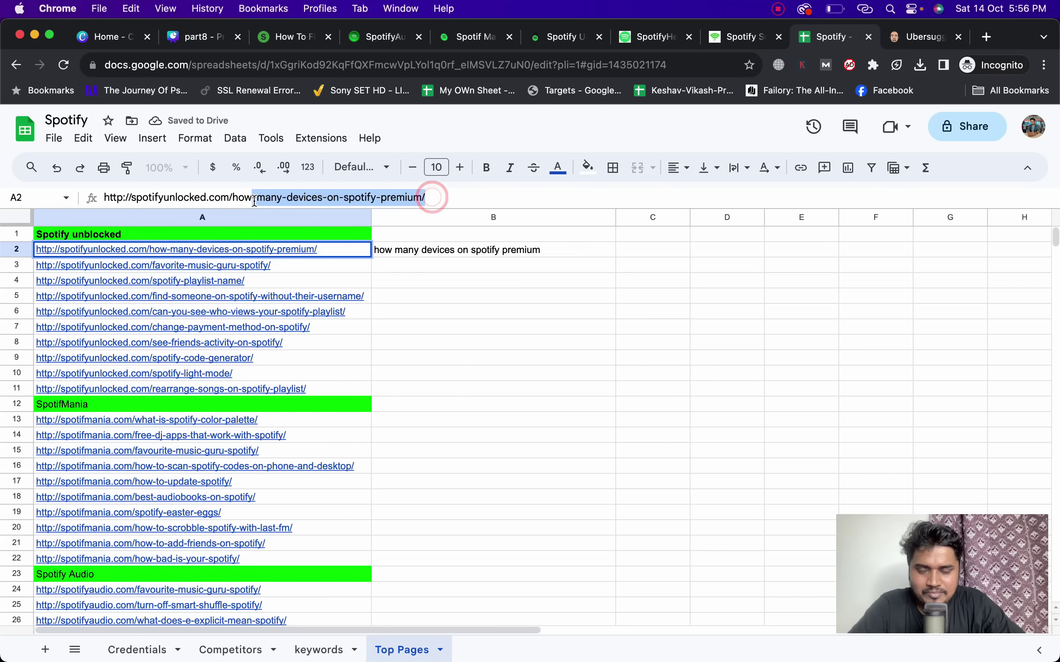
left_click(409, 265)
left_click(420, 326)
left_click(424, 358)
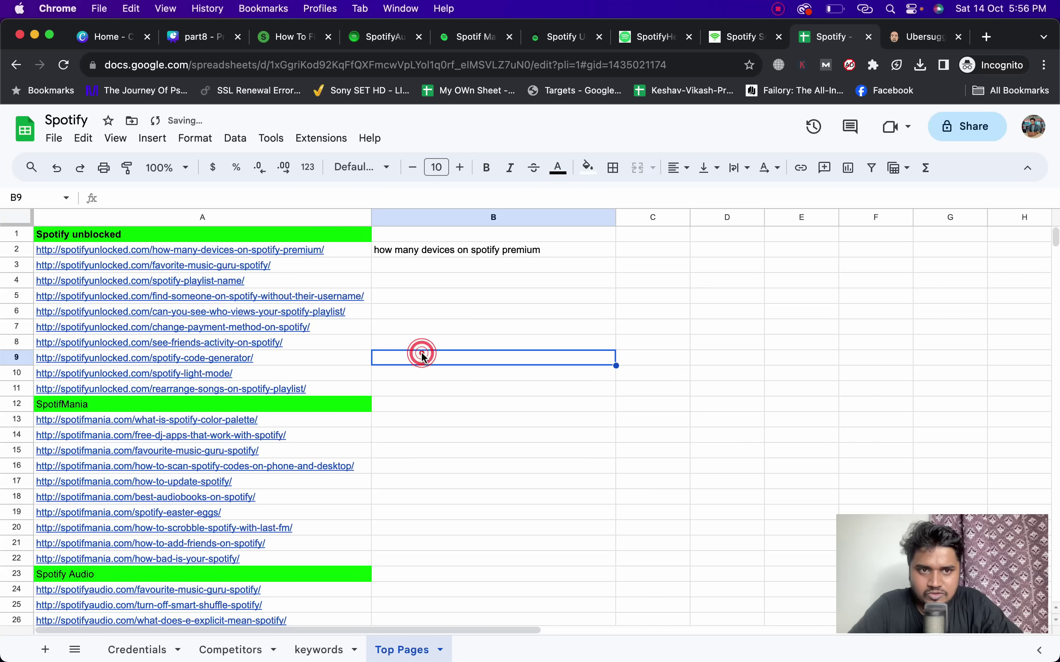
Copy the whole of column A, holding the page URLs, in the Top Pages sheet.
left_click(311, 218)
key("super+c")
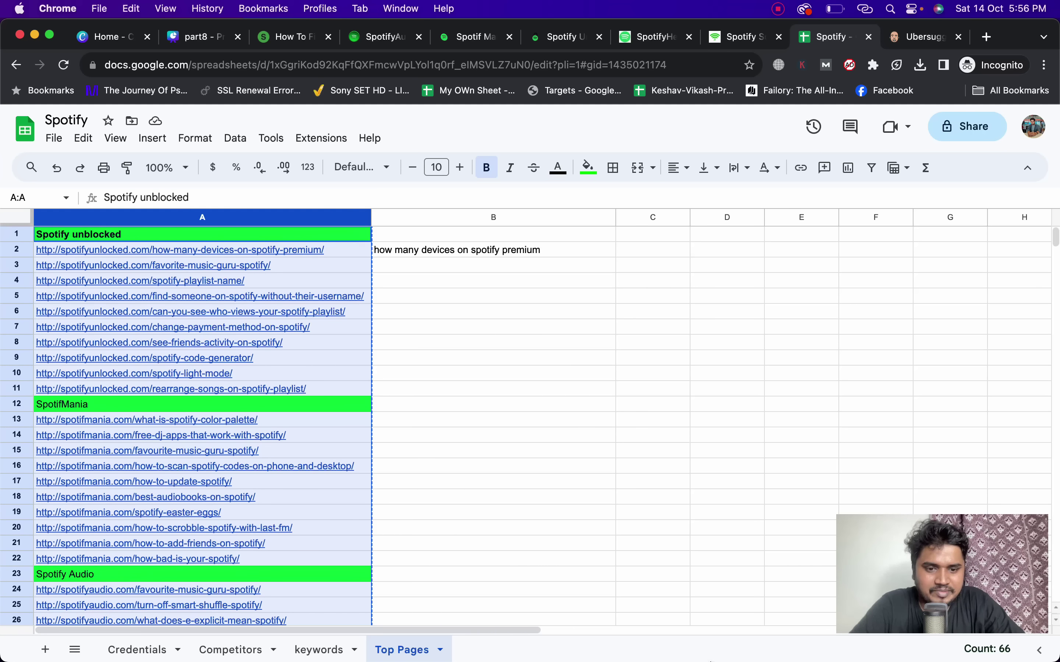
Switch to PyCharm and try running slug.py with the copied URLs as its input.
left_click(768, 633)
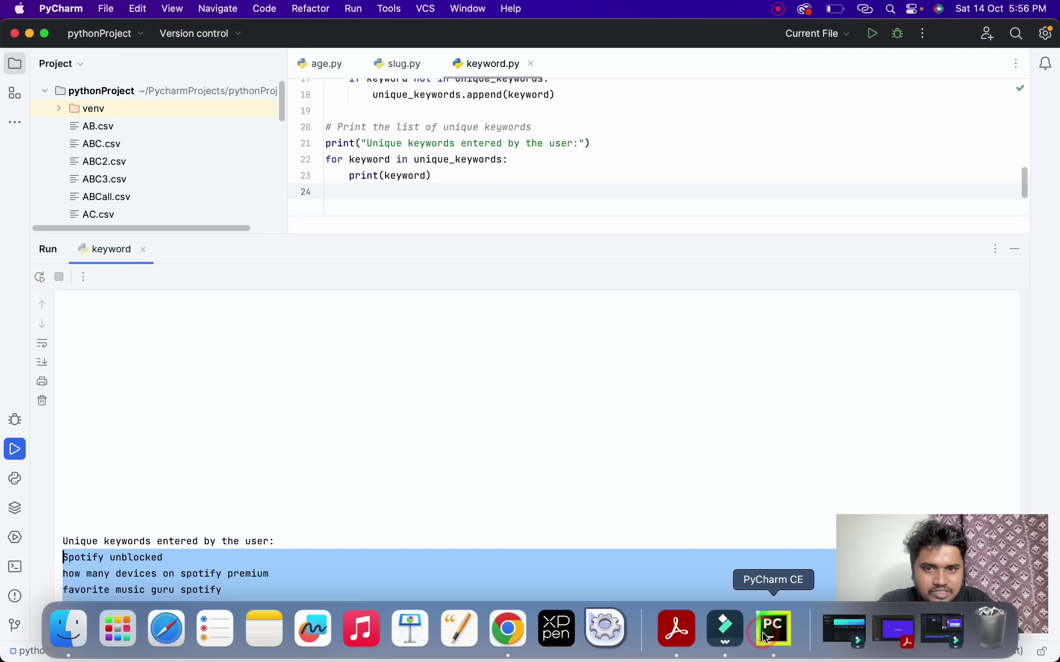
left_click(406, 64)
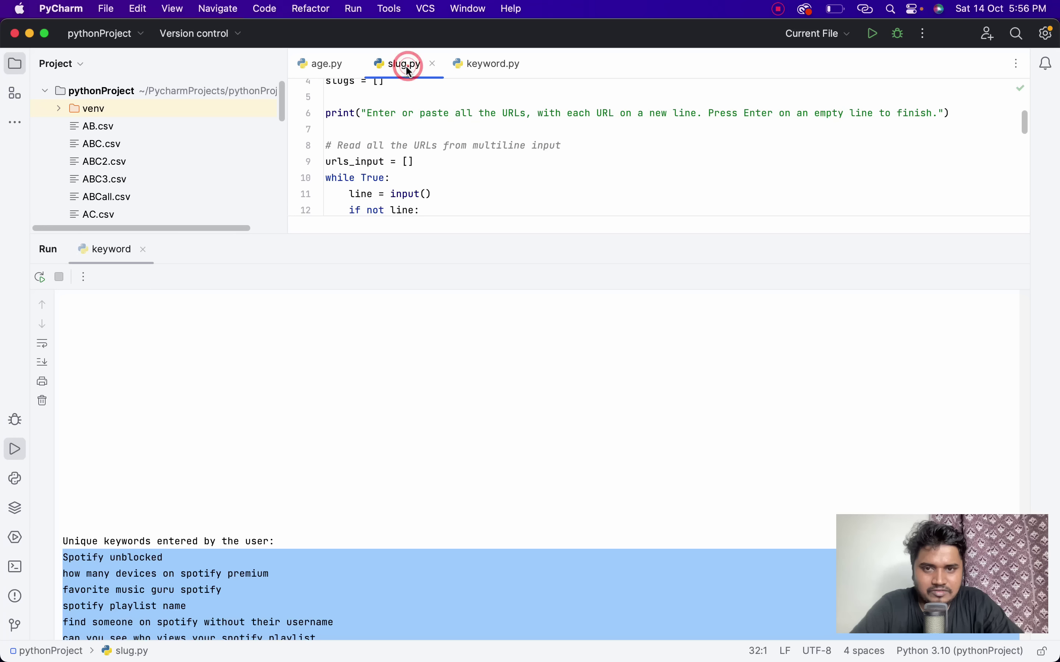
left_click(874, 35)
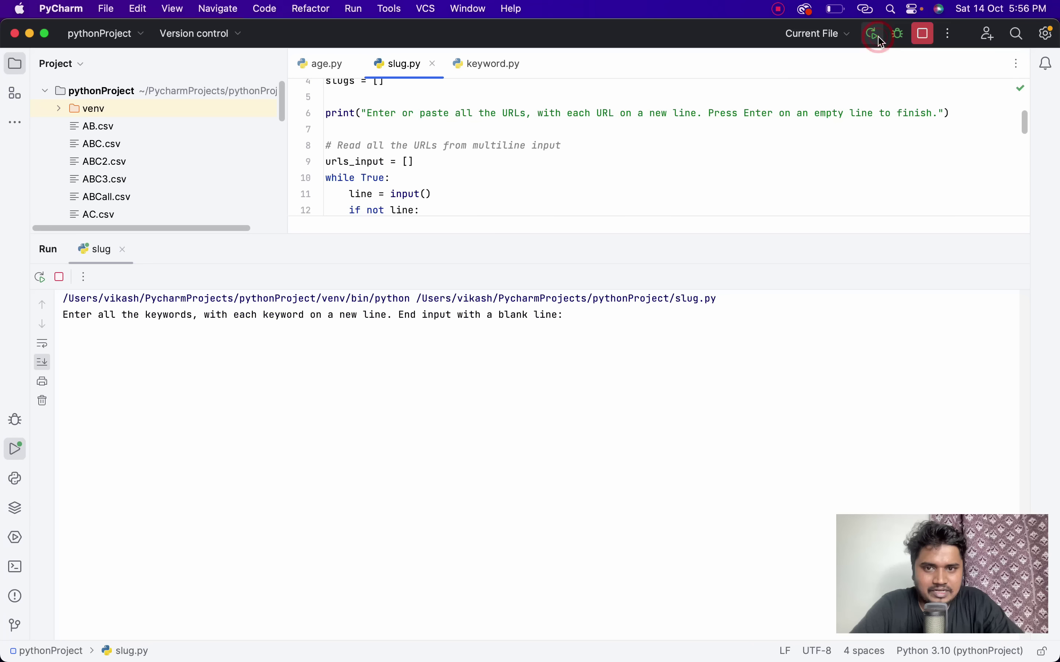
left_click(579, 320)
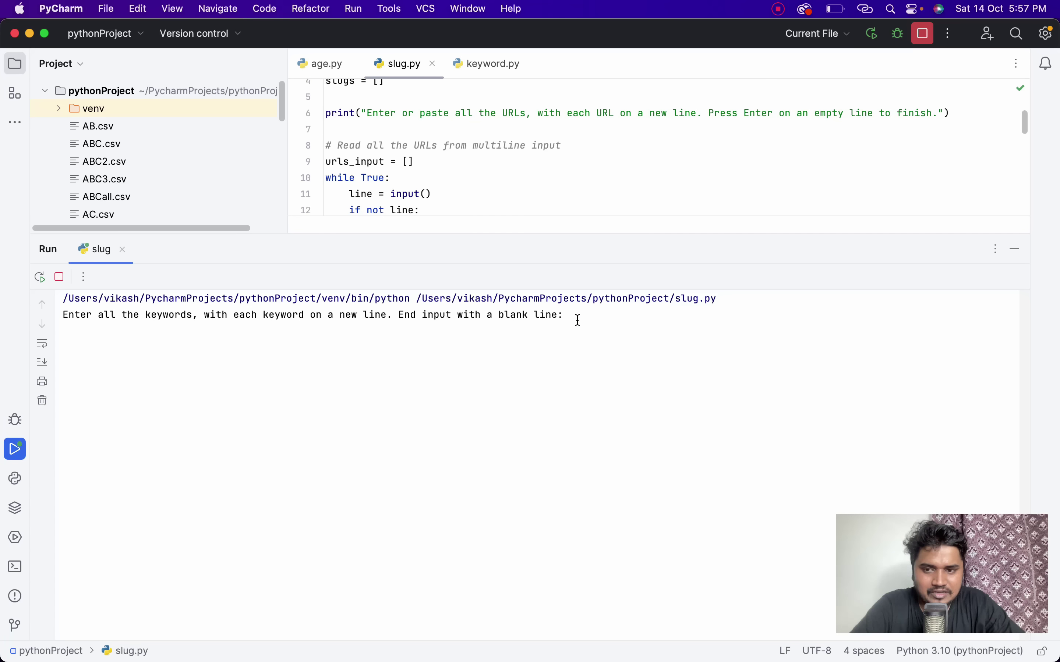
key("super+v")
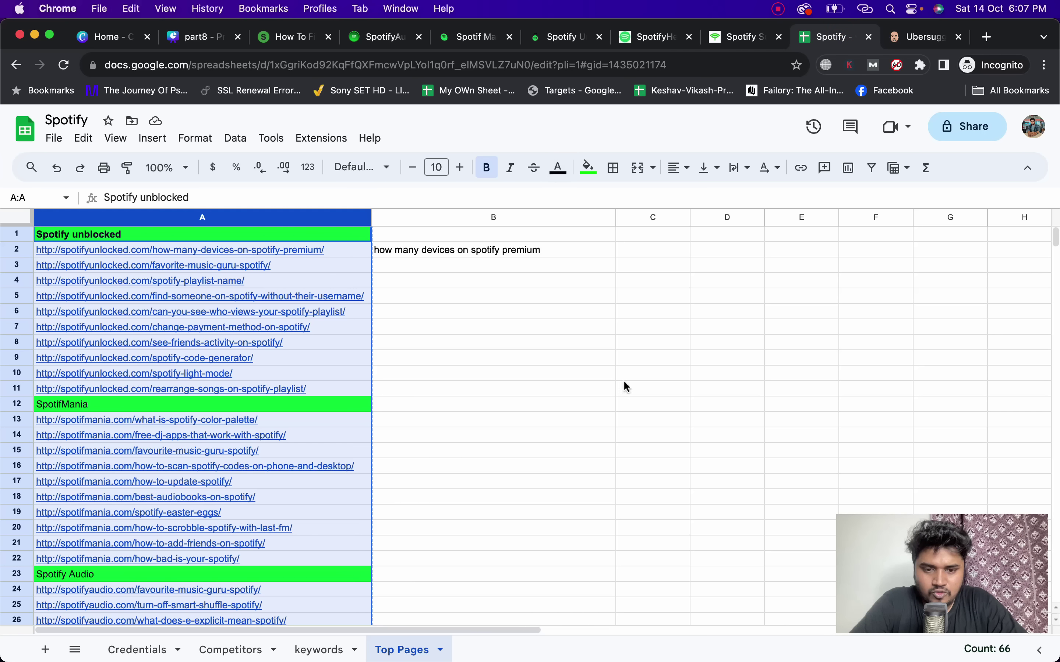
Switch to PyCharm and feed the copied page URLs to the running slug-url.py script.
left_click(792, 641)
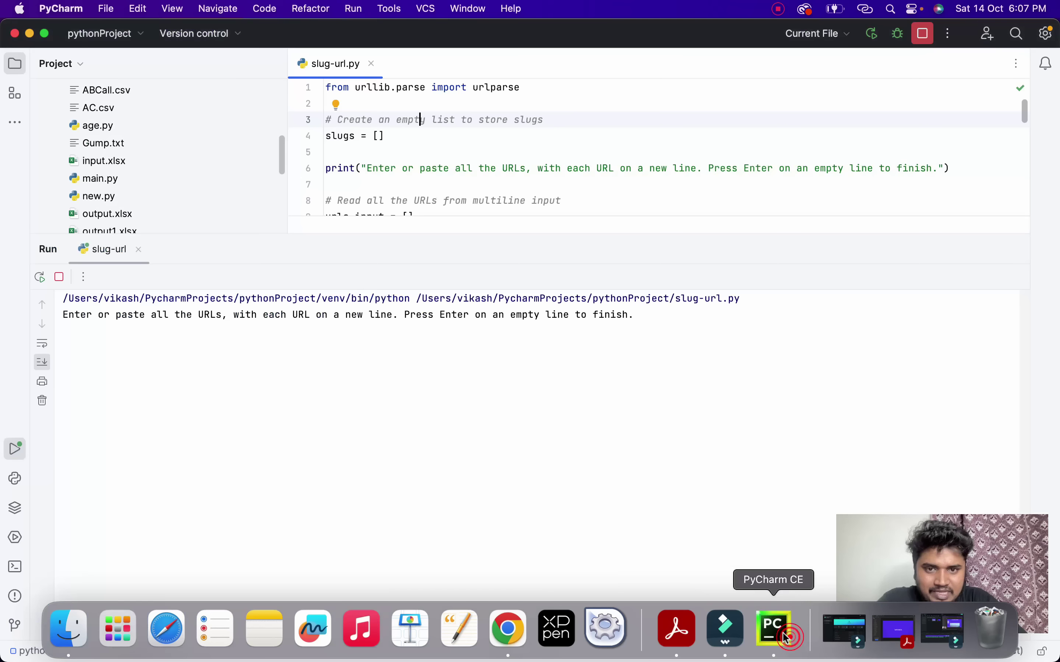
left_click(645, 313)
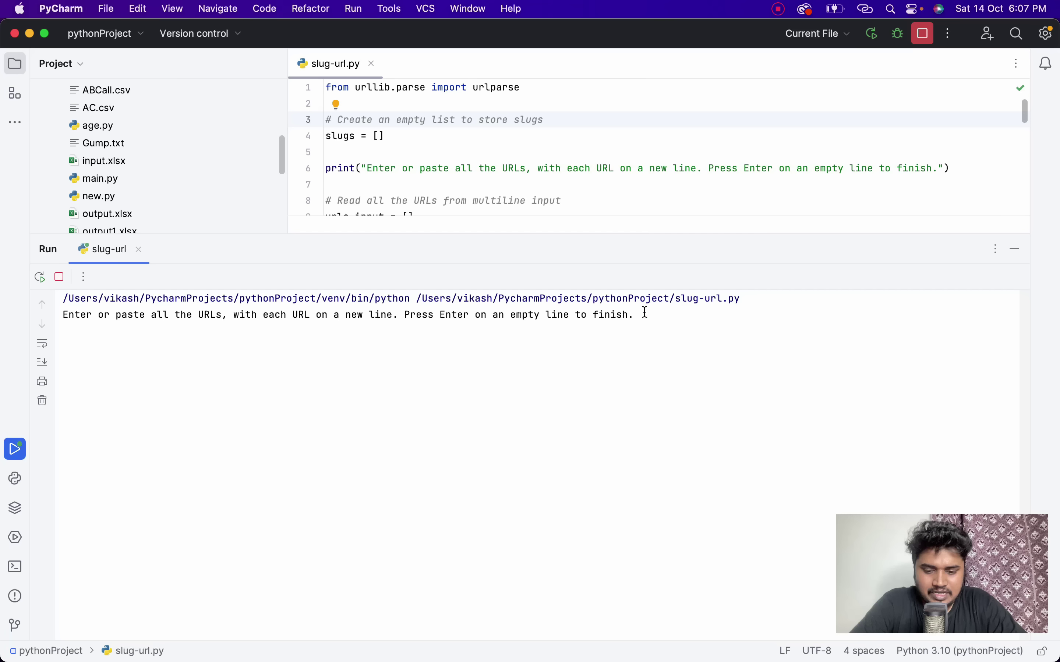
key("super+v")
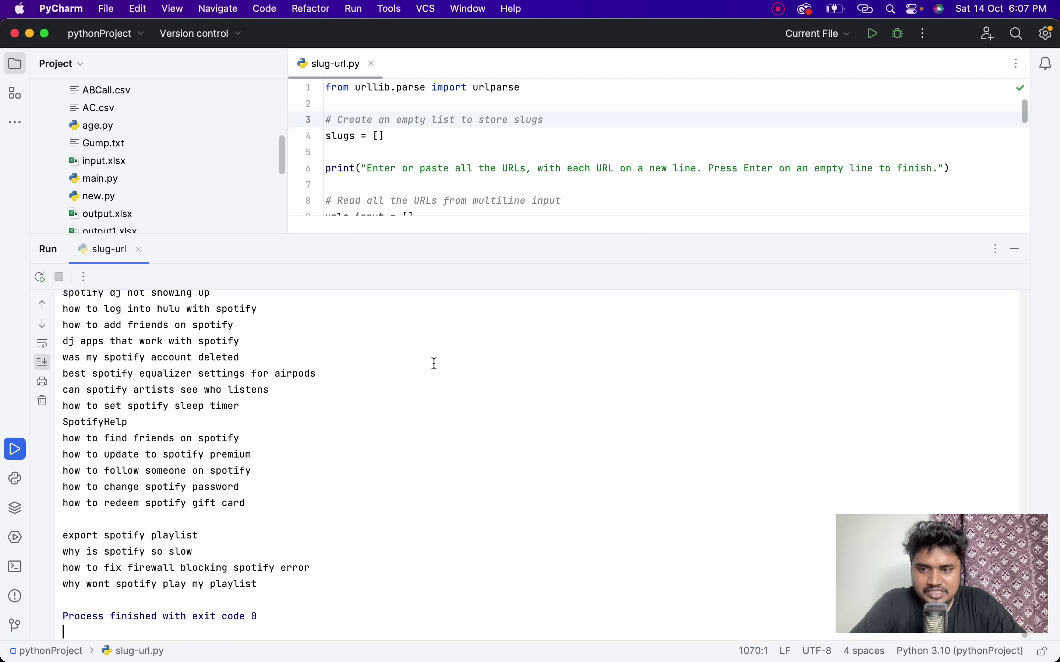
Copy the full list of extracted slugs from the script output and paste it into the Top Pages sheet in Chrome, starting at B1.
scroll(433, 361, "up", 10)
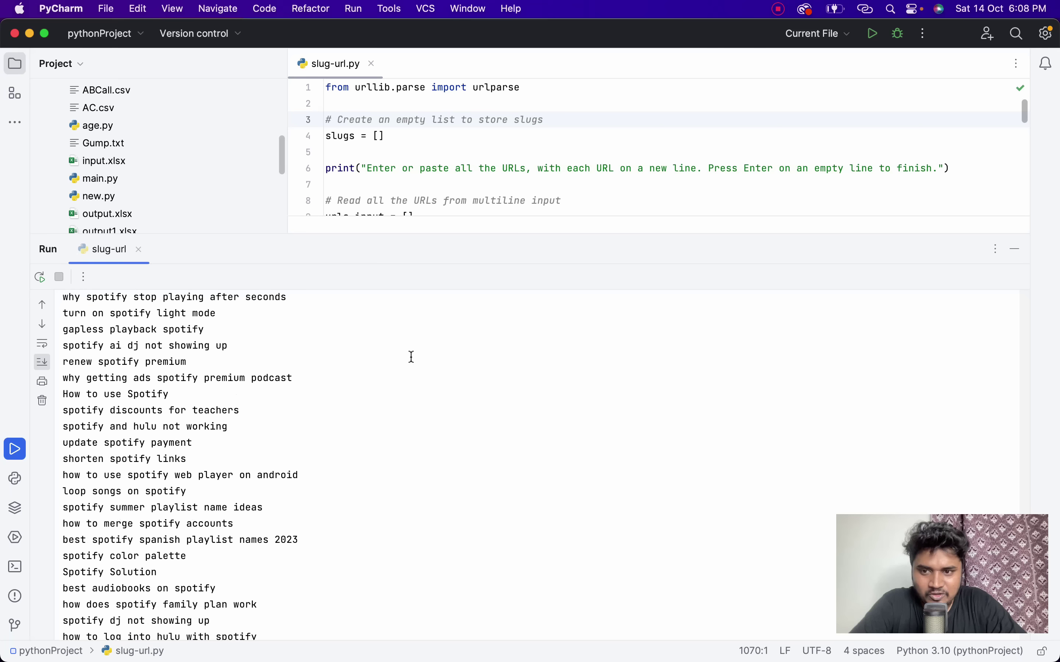
scroll(409, 357, "up", 8)
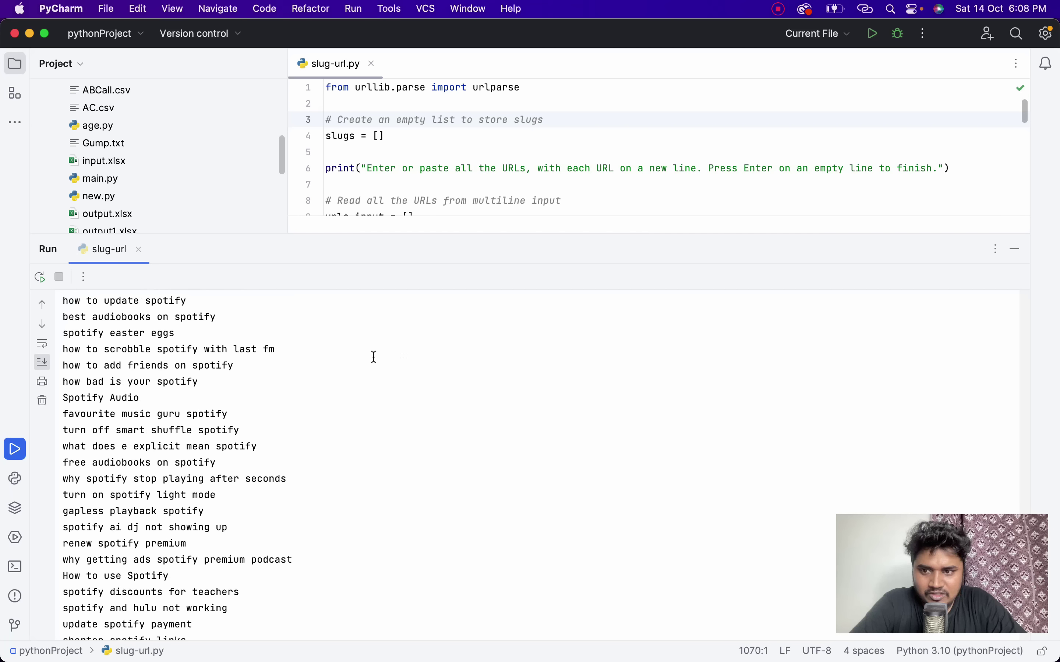
scroll(373, 357, "up", 8)
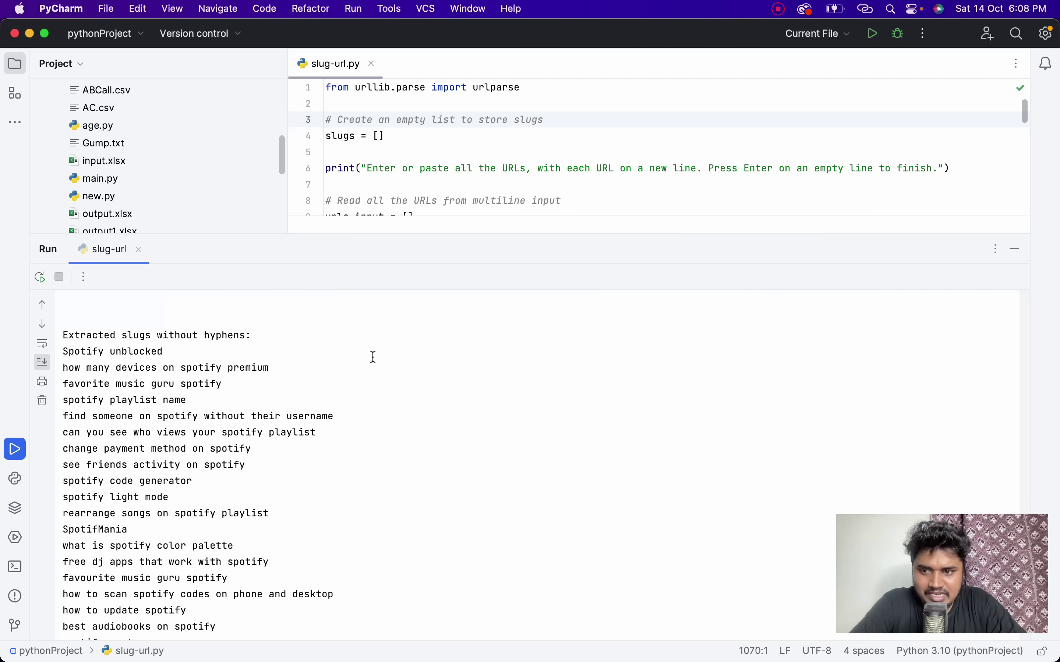
left_click_drag(65, 351, 261, 586)
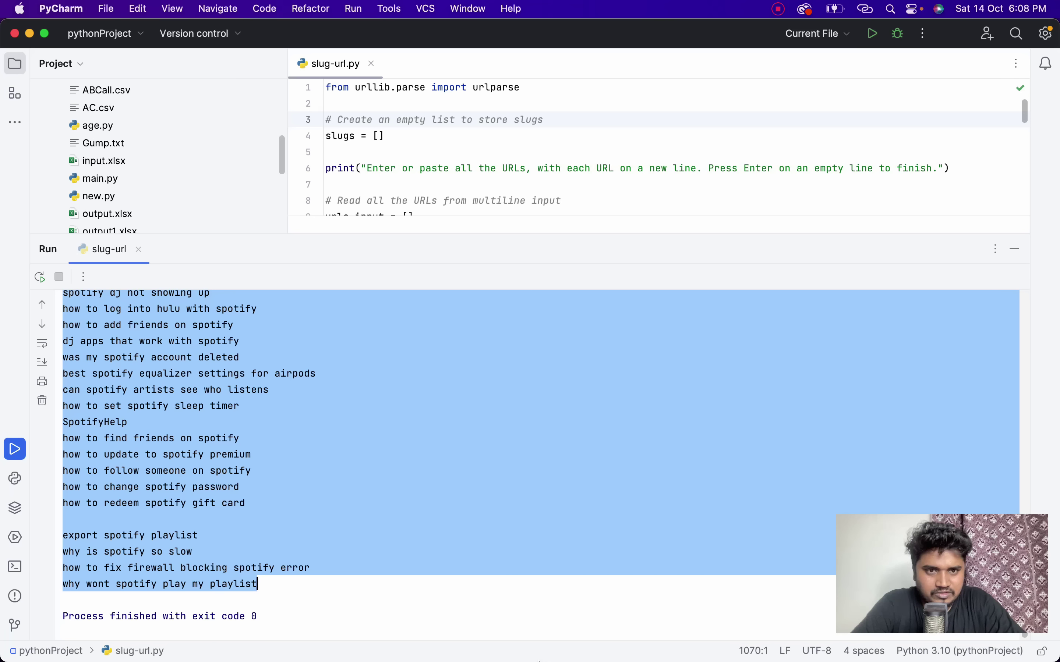
mouse_move(538, 659)
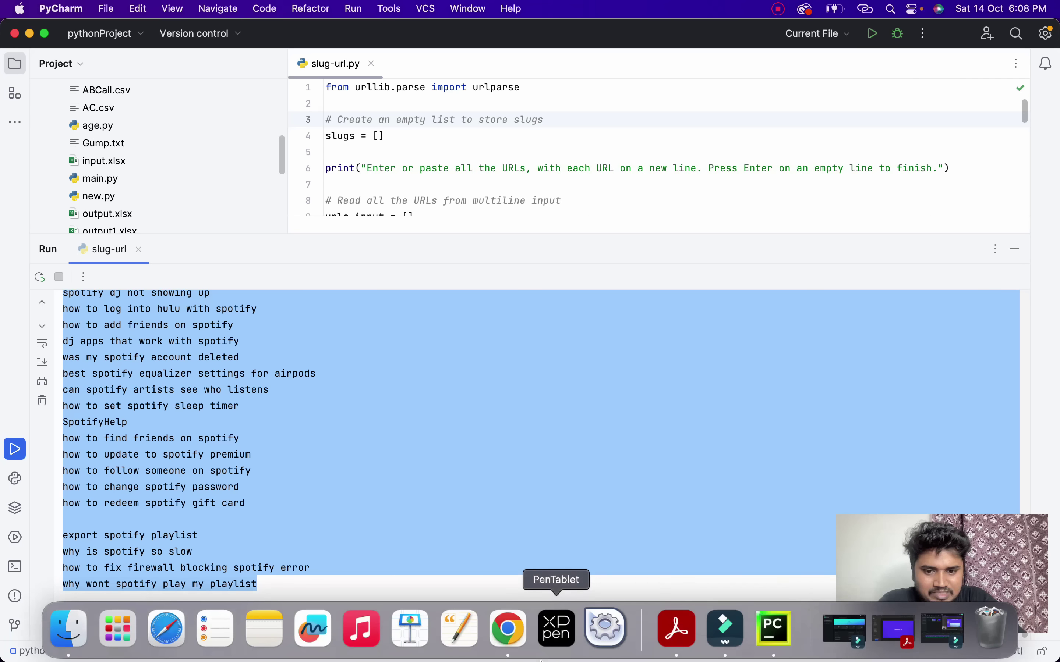
left_click(524, 637)
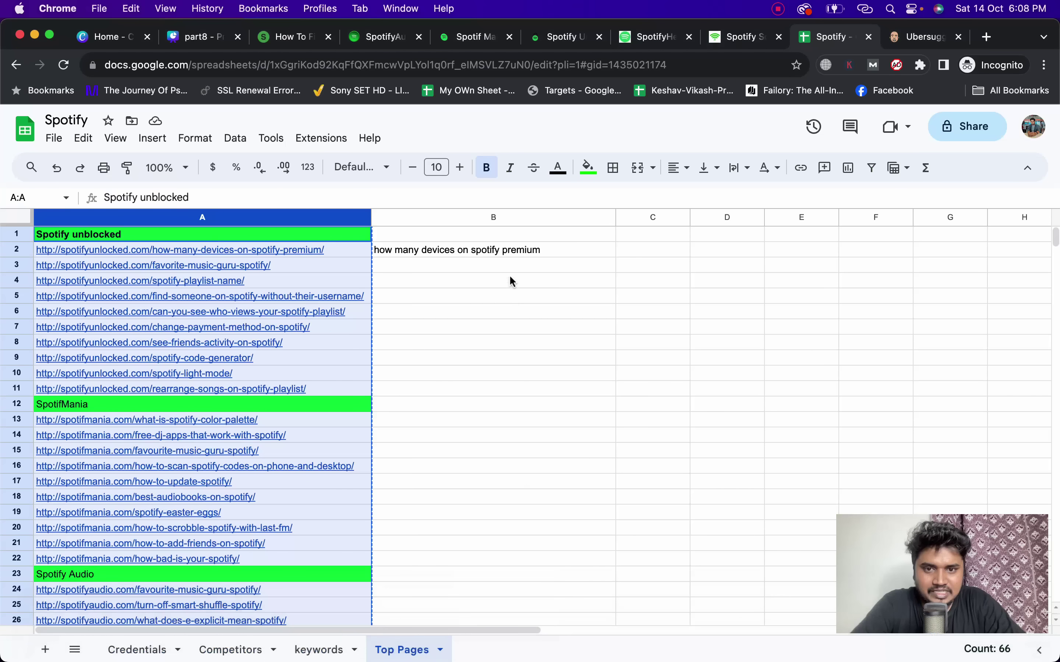
left_click(467, 236)
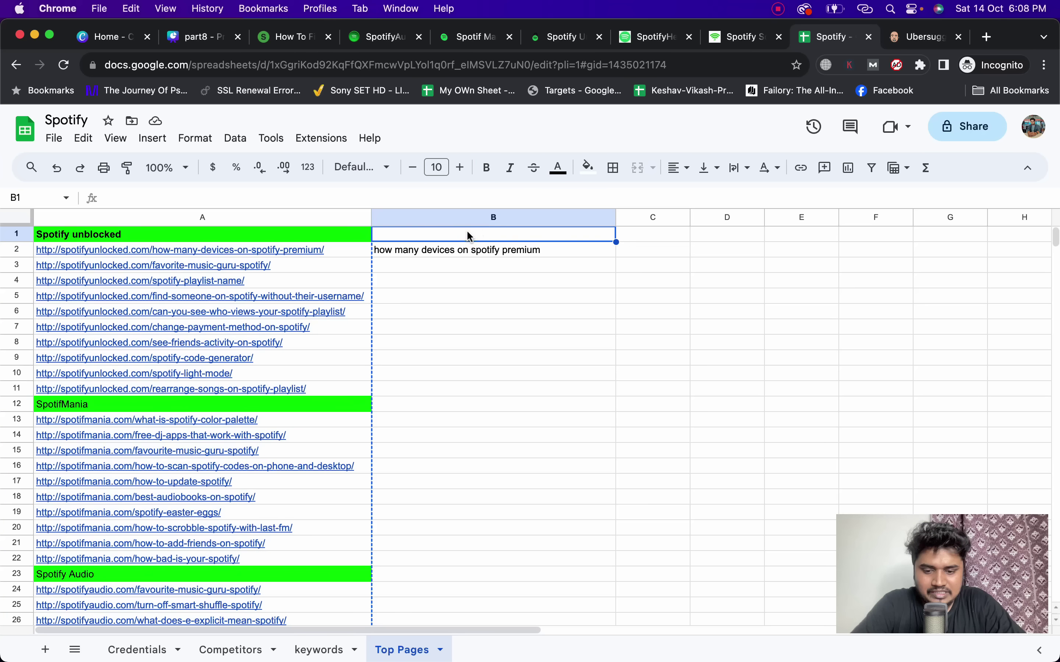
key("super+v")
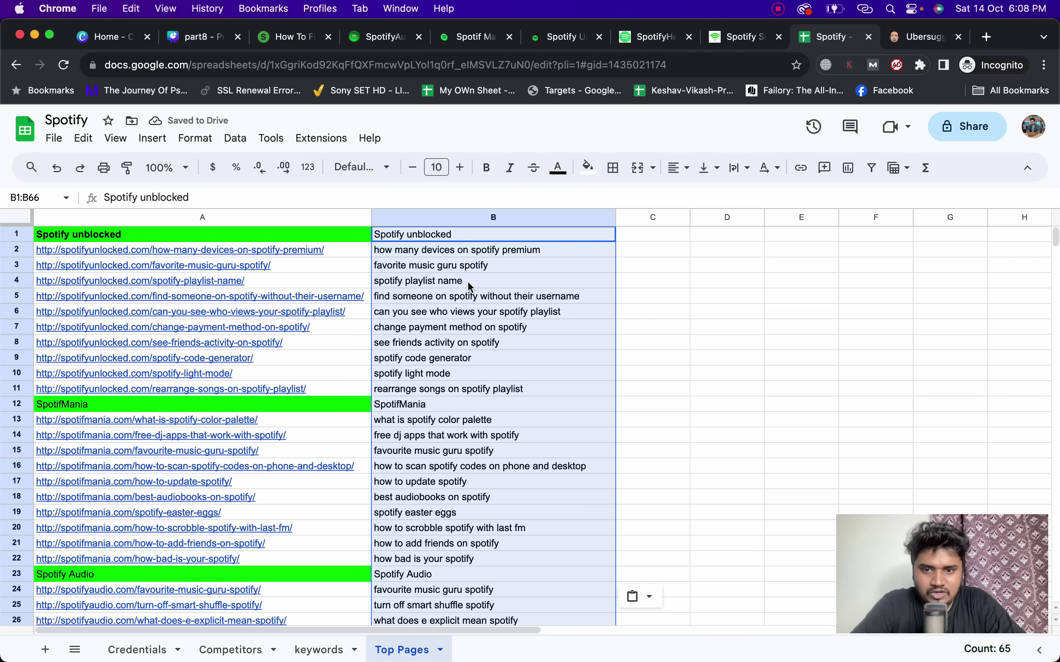
Fill the Spotify unblocked and SpotifMania heading cells, B1 and B12, with the same bright green as column A.
left_click(583, 229)
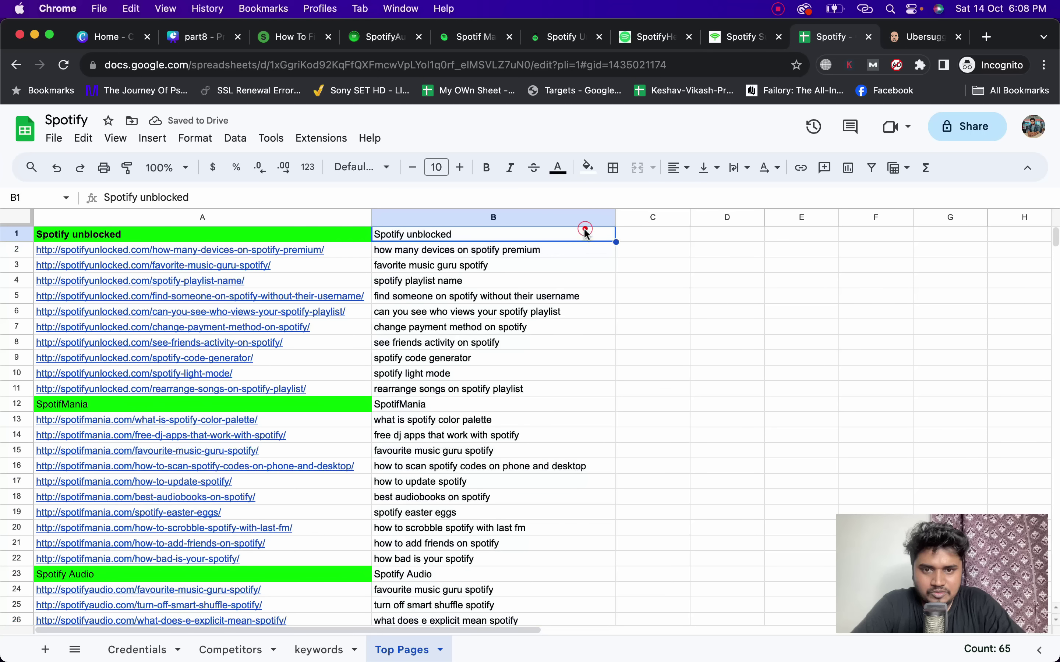
left_click(588, 168)
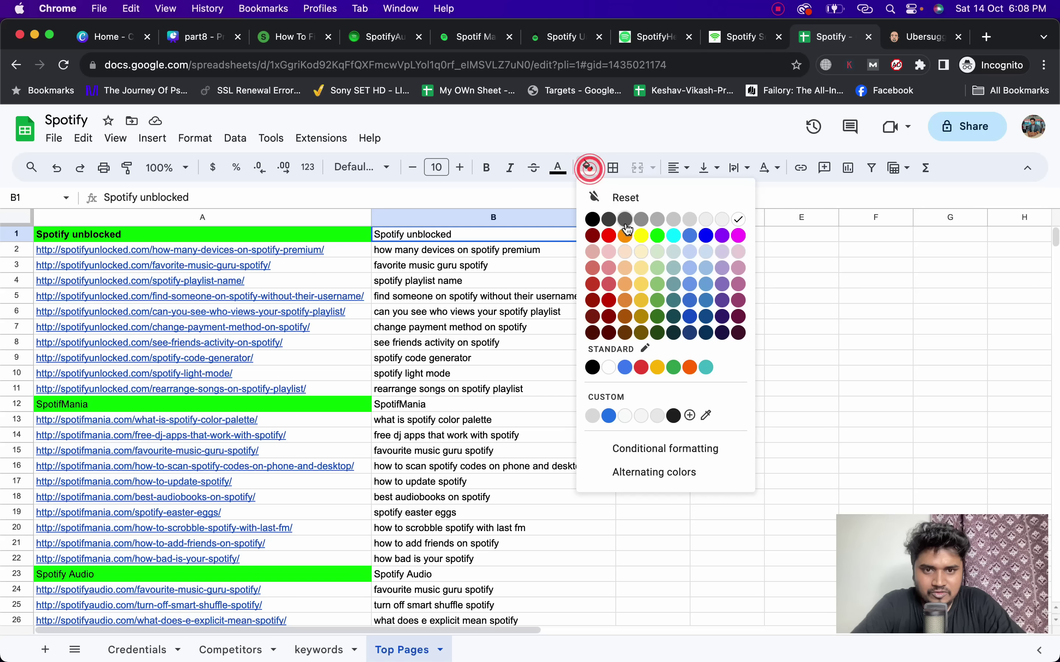
left_click(657, 236)
left_click(512, 404)
left_click(588, 167)
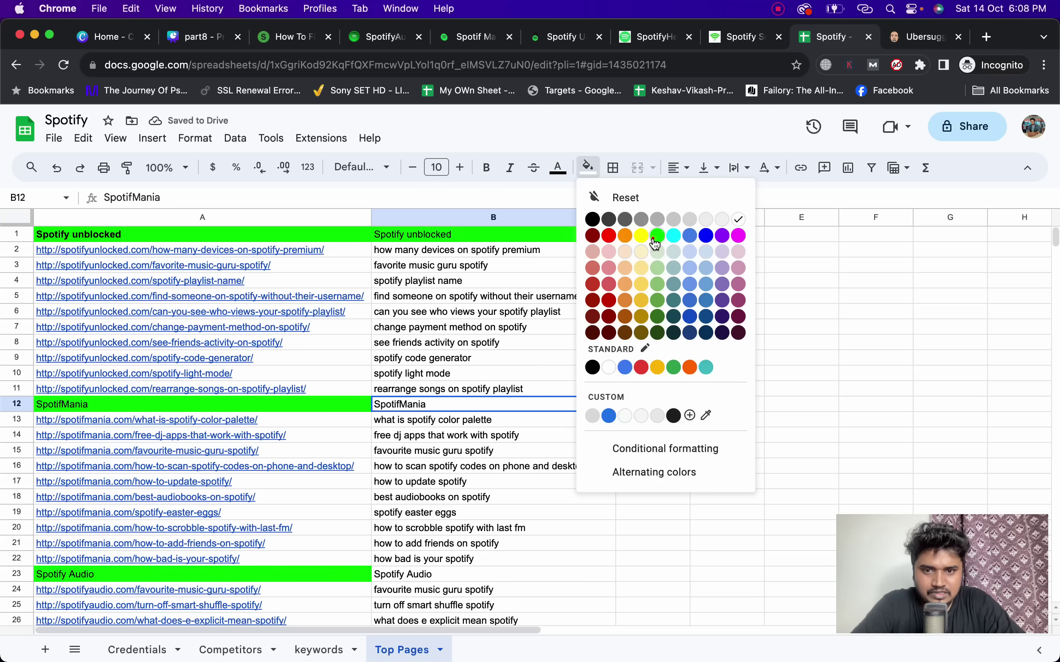
left_click(657, 235)
Fill the Spotify Audio and How to use Spotify heading cells, B23 and B34, with bright green.
scroll(555, 362, "down", 1)
left_click(555, 558)
left_click(587, 167)
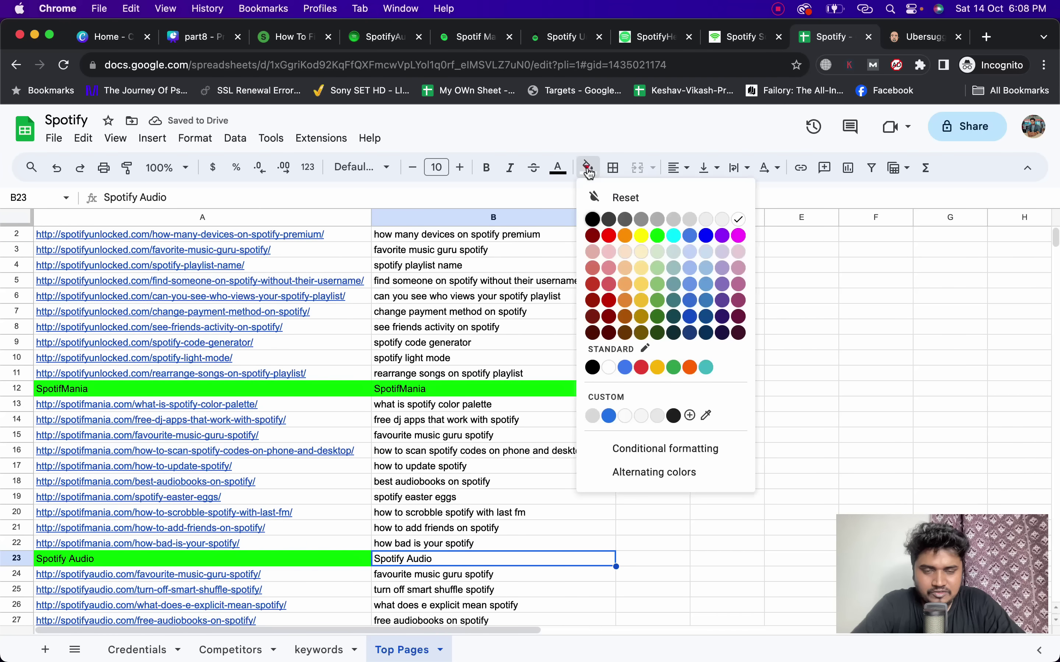
left_click(657, 235)
scroll(627, 394, "down", 6)
scroll(627, 394, "down", 2)
left_click(512, 481)
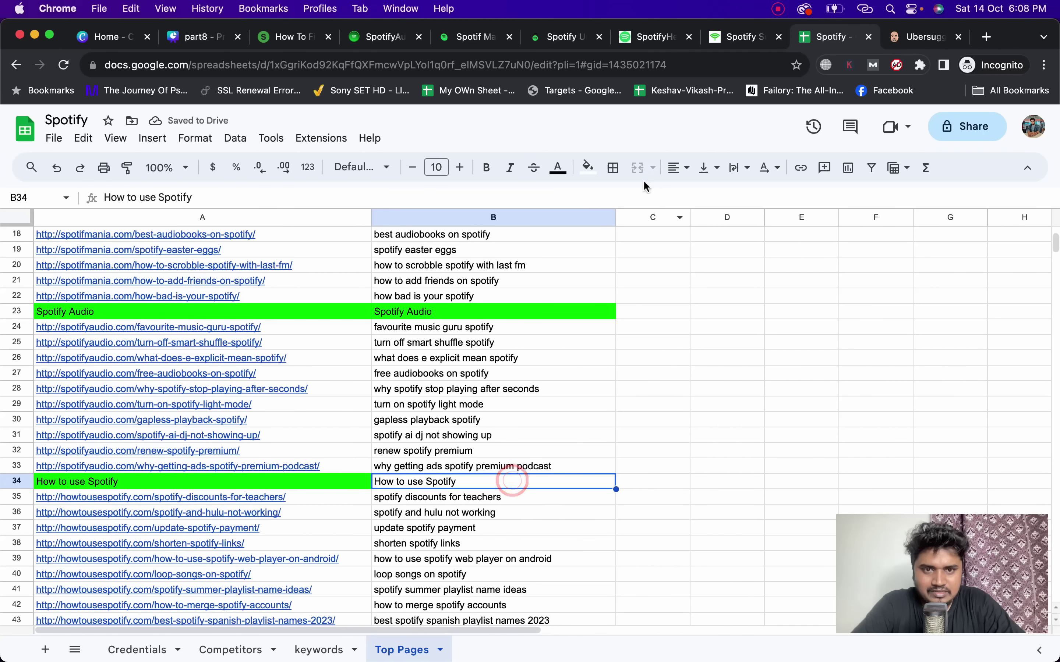
left_click(587, 168)
left_click(657, 236)
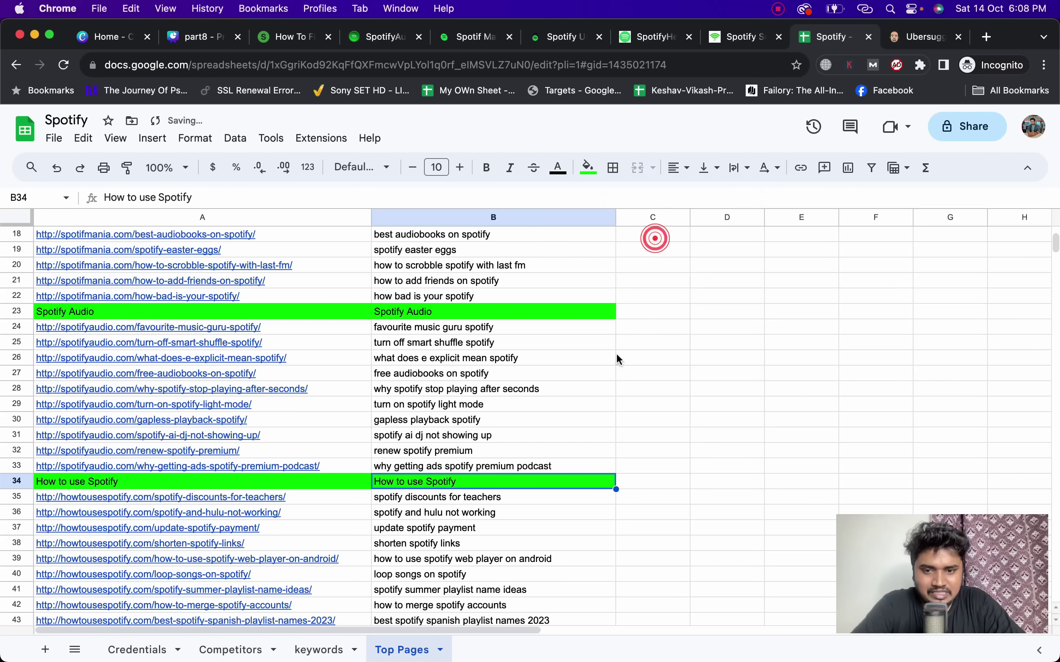
Fill the Spotify Solution and SpotifyHelp heading cells, B45 and B56, with bright green.
scroll(616, 352, "down", 4)
scroll(616, 353, "down", 3)
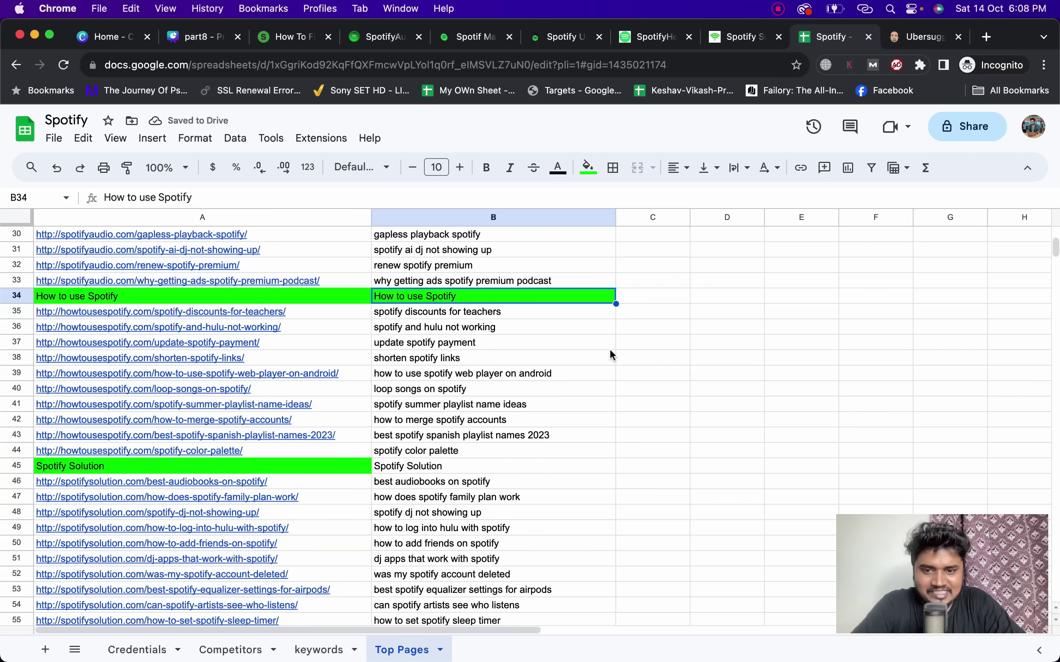
left_click(473, 466)
left_click(588, 169)
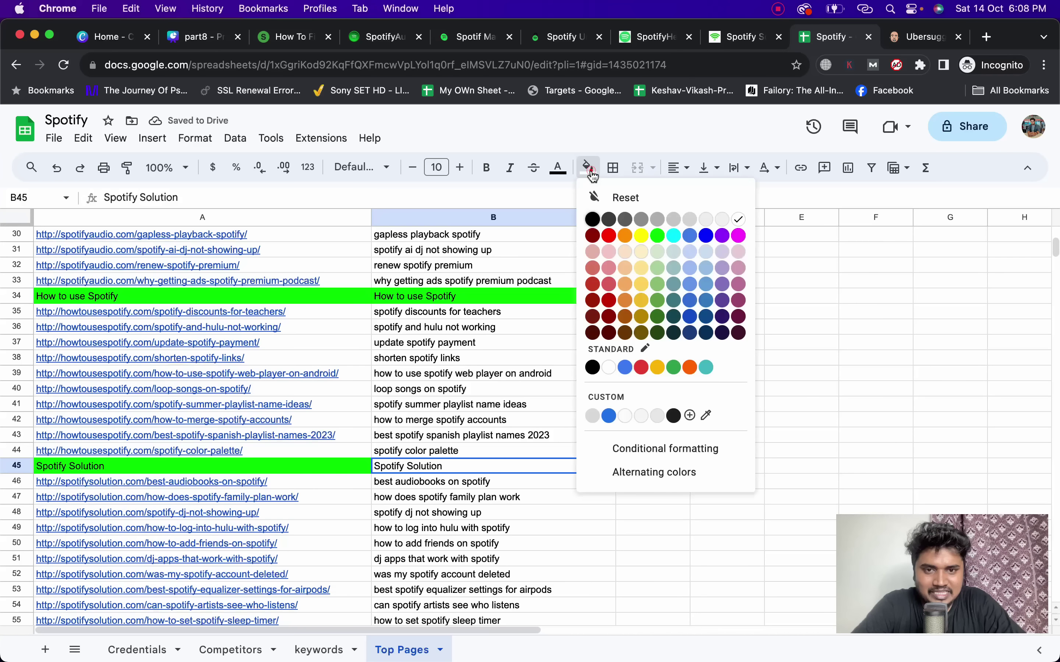
left_click(657, 236)
scroll(620, 333, "down", 7)
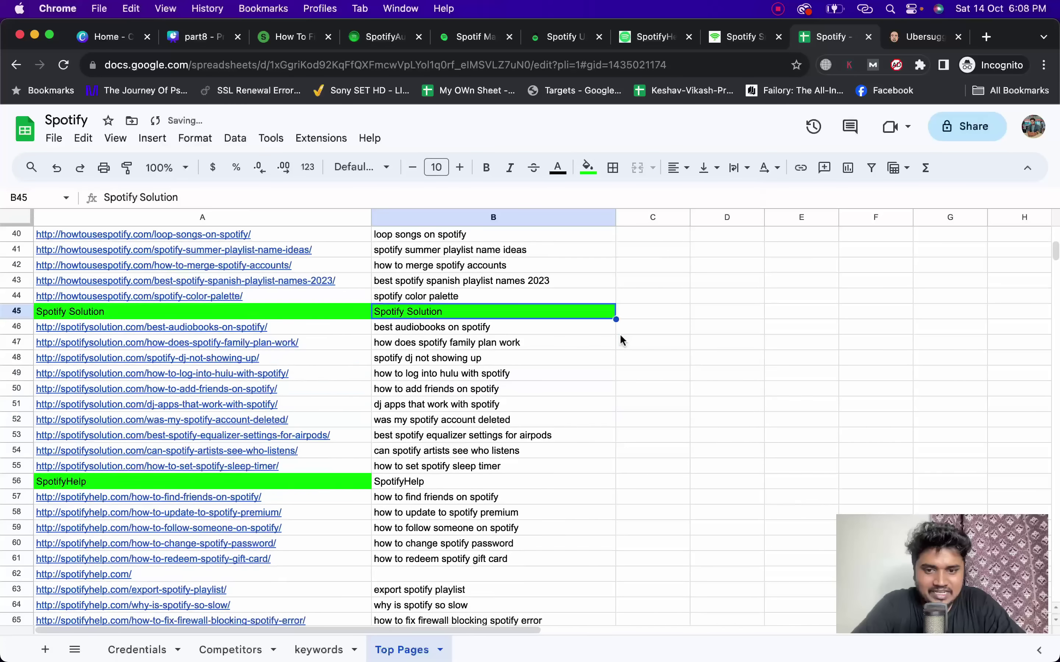
left_click(492, 435)
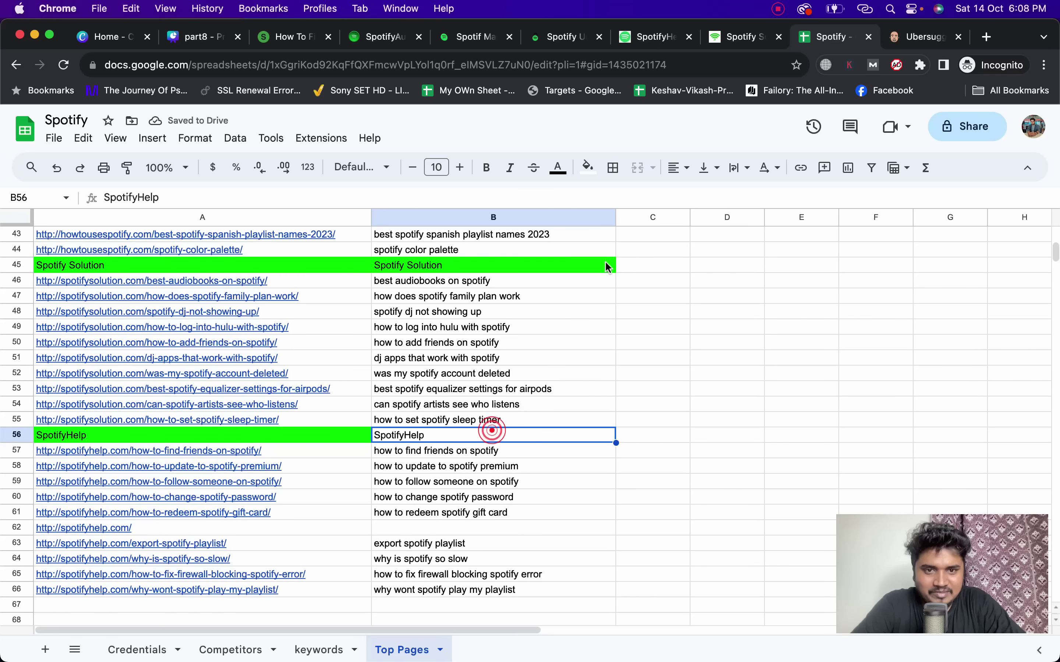
left_click(588, 168)
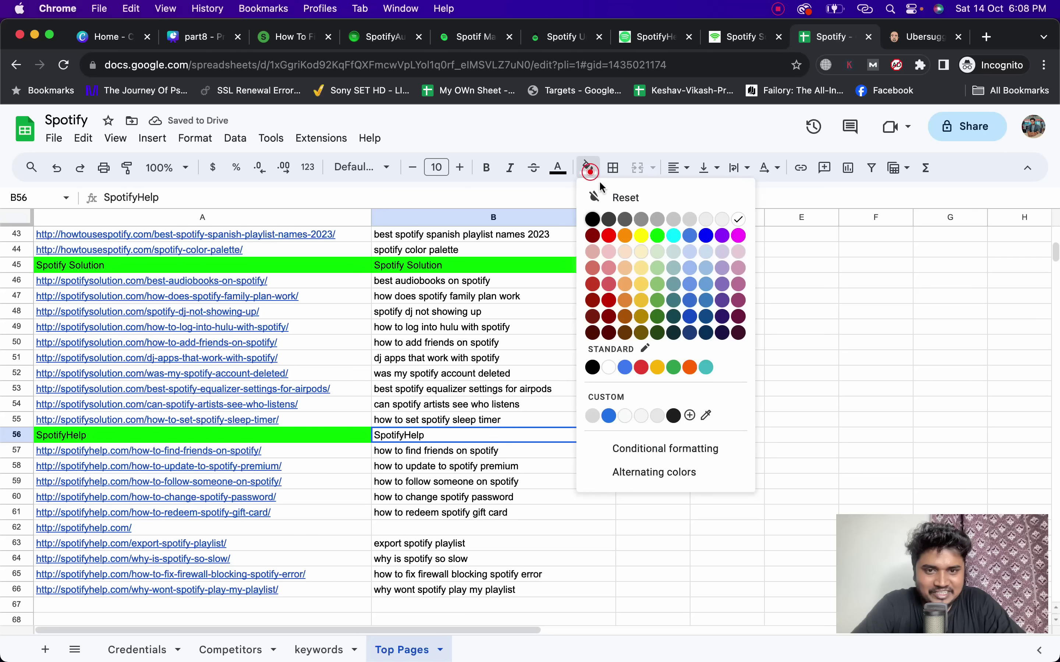
left_click(651, 238)
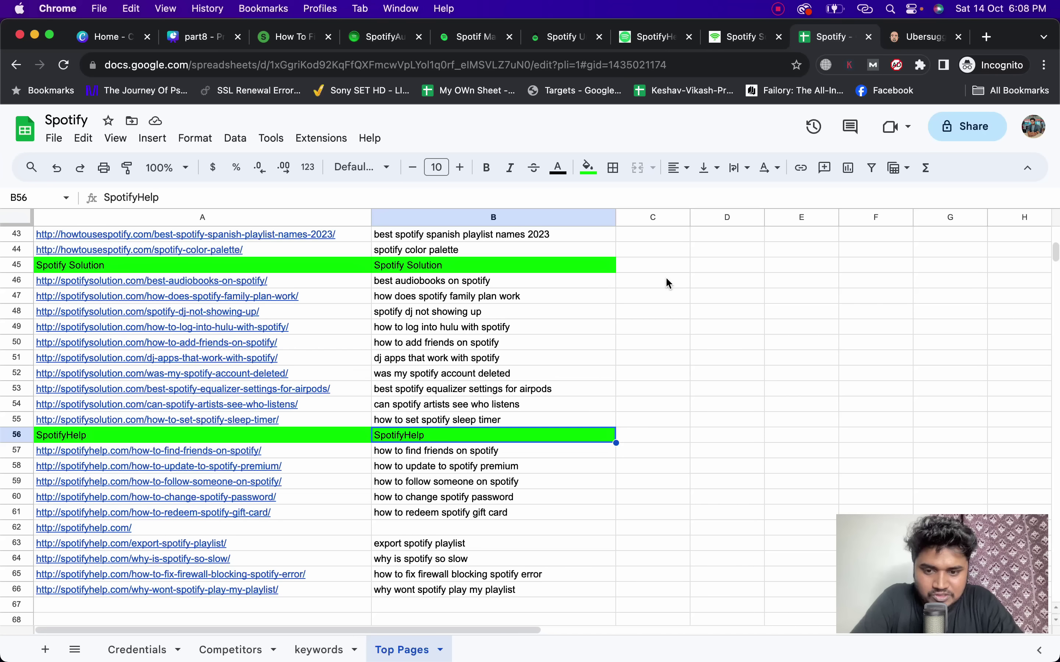
scroll(666, 283, "up", 15)
left_click(636, 231)
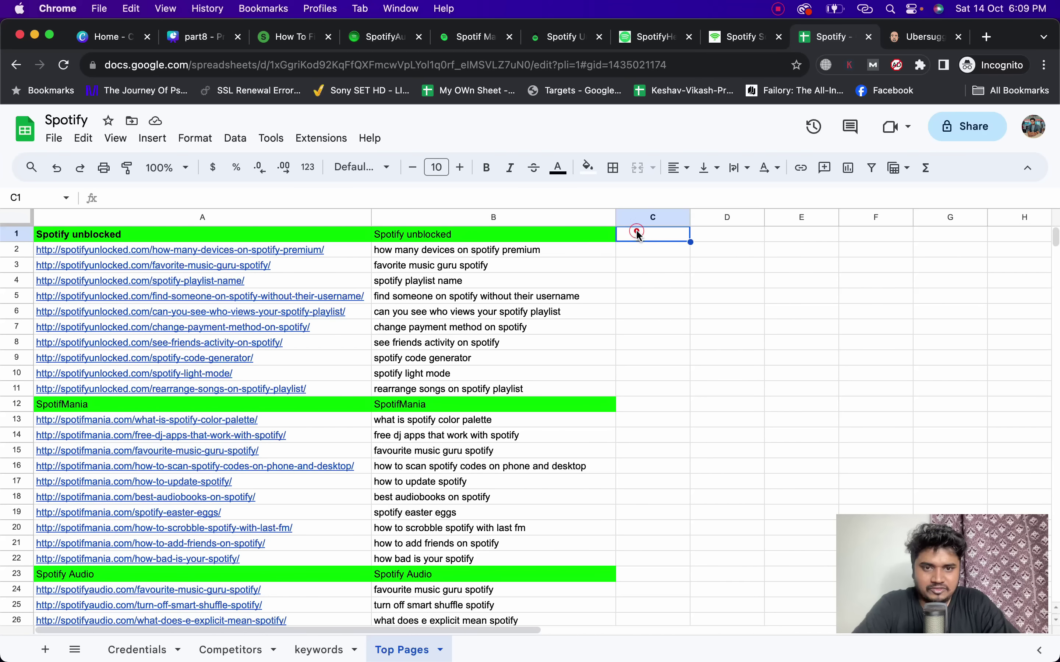
type("Uni")
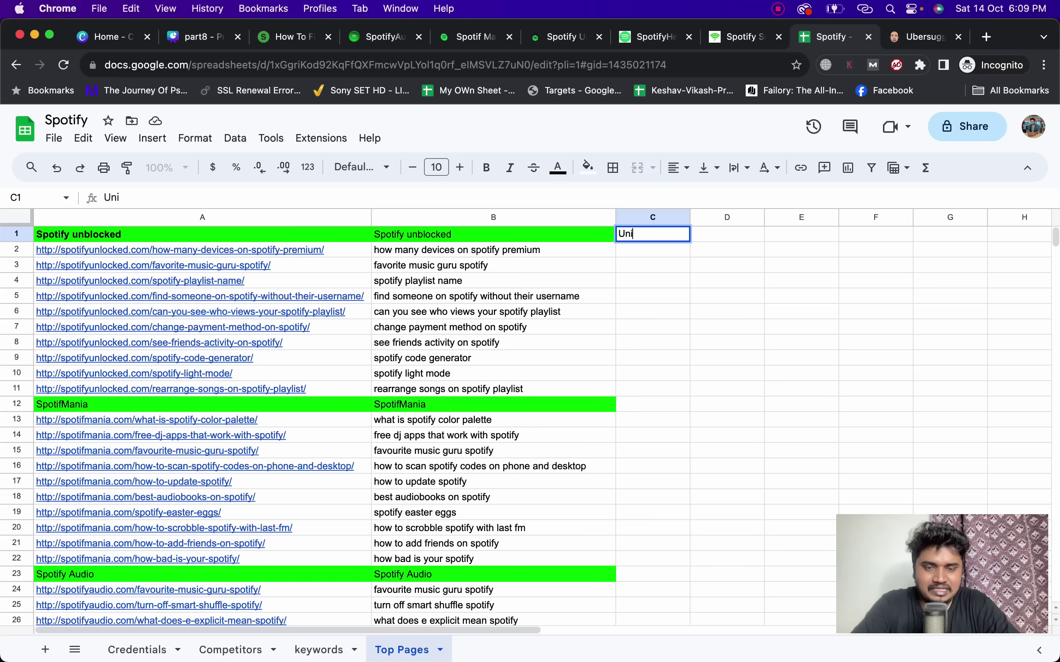
key("Escape")
Insert a blank row above row 1 and enter the heading Unique Keywords in C1.
left_click(16, 234)
right_click(16, 234)
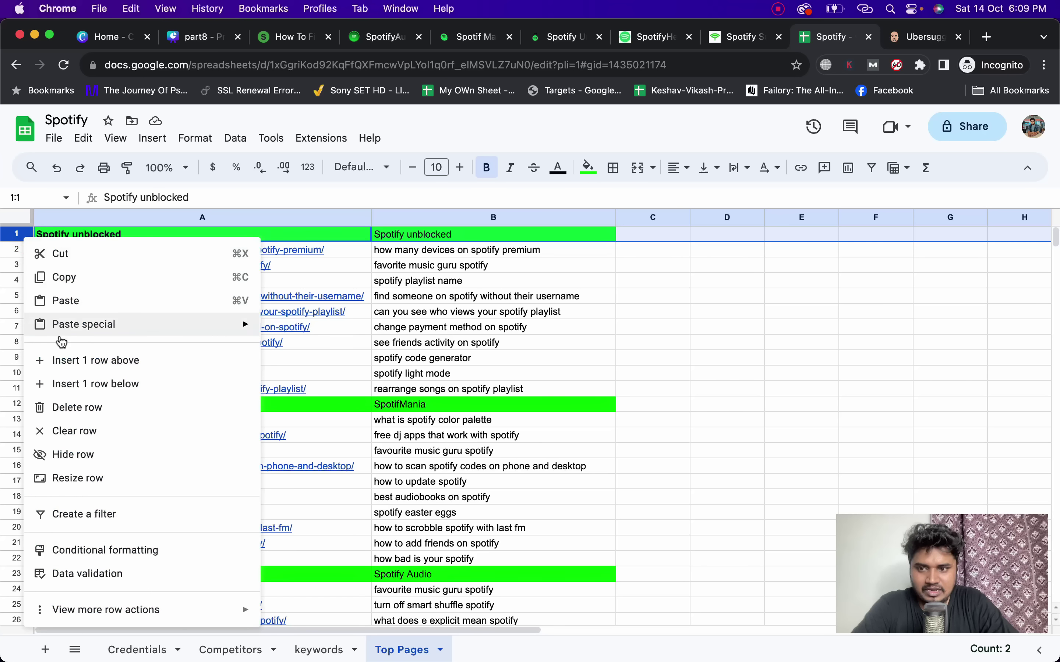
left_click(68, 361)
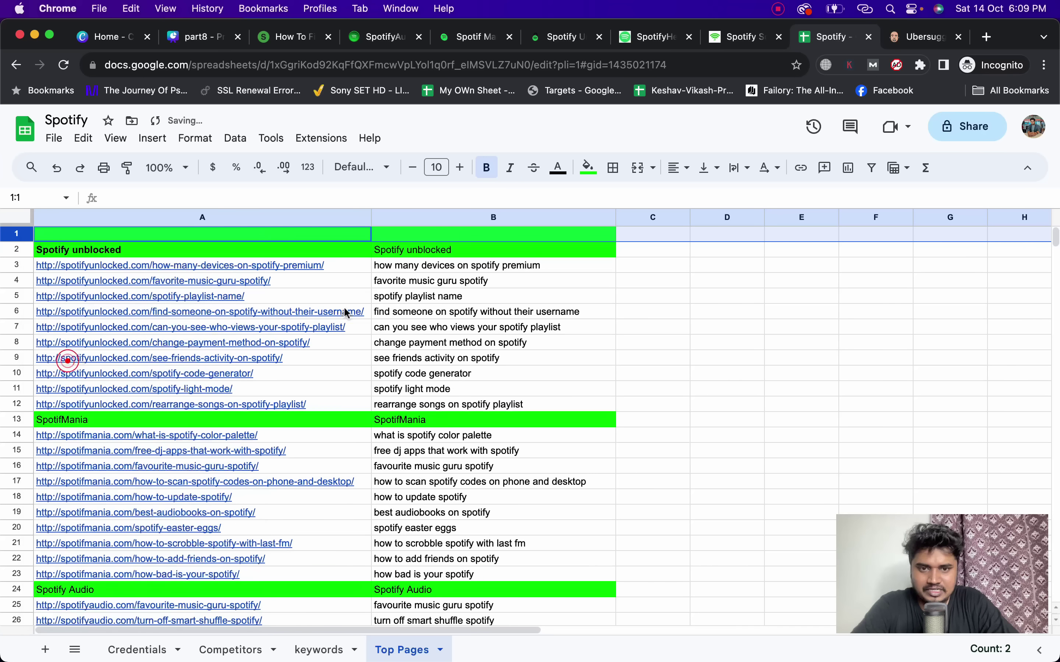
left_click(643, 238)
type("Uniqu")
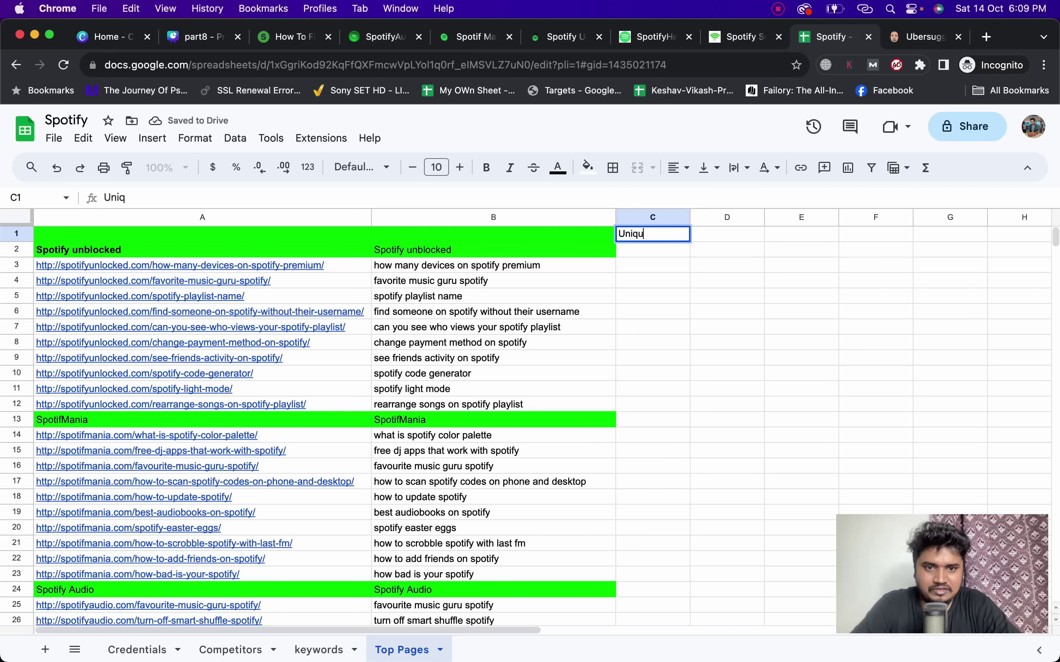
type("e Keywords")
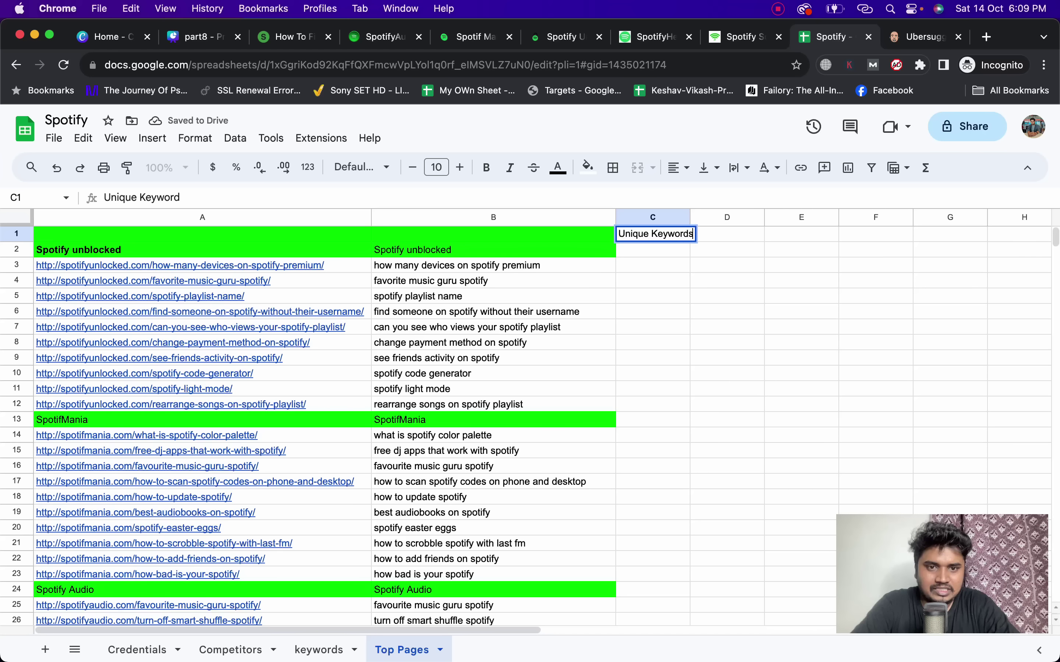
Widen column C to fit the Unique Keywords heading and make the heading in C1 bold.
key("Return")
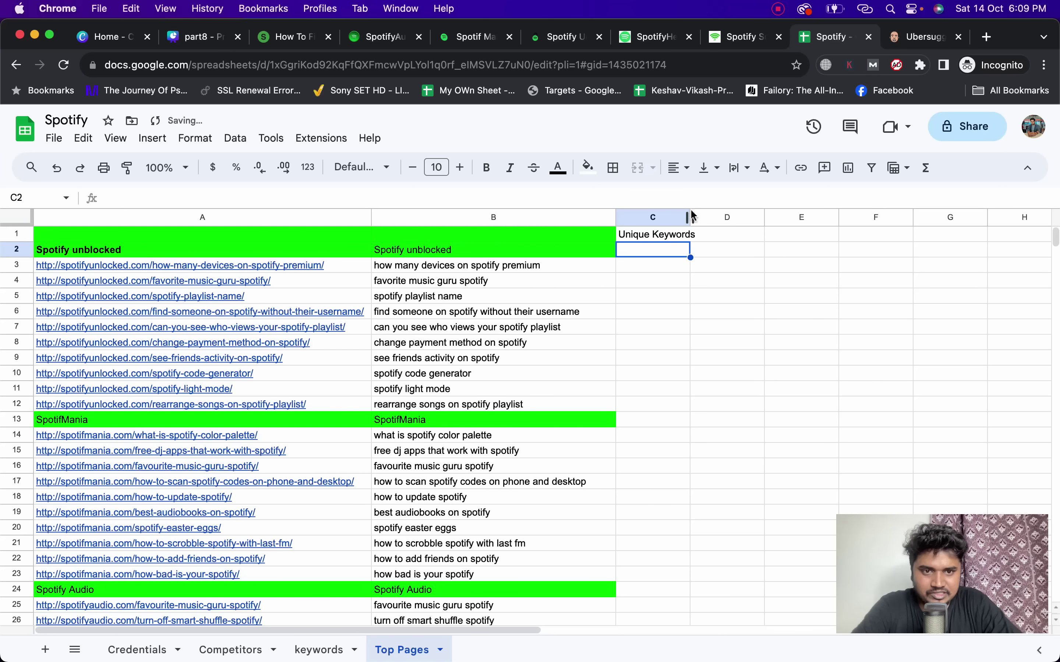
left_click_drag(692, 215, 719, 217)
left_click(684, 239)
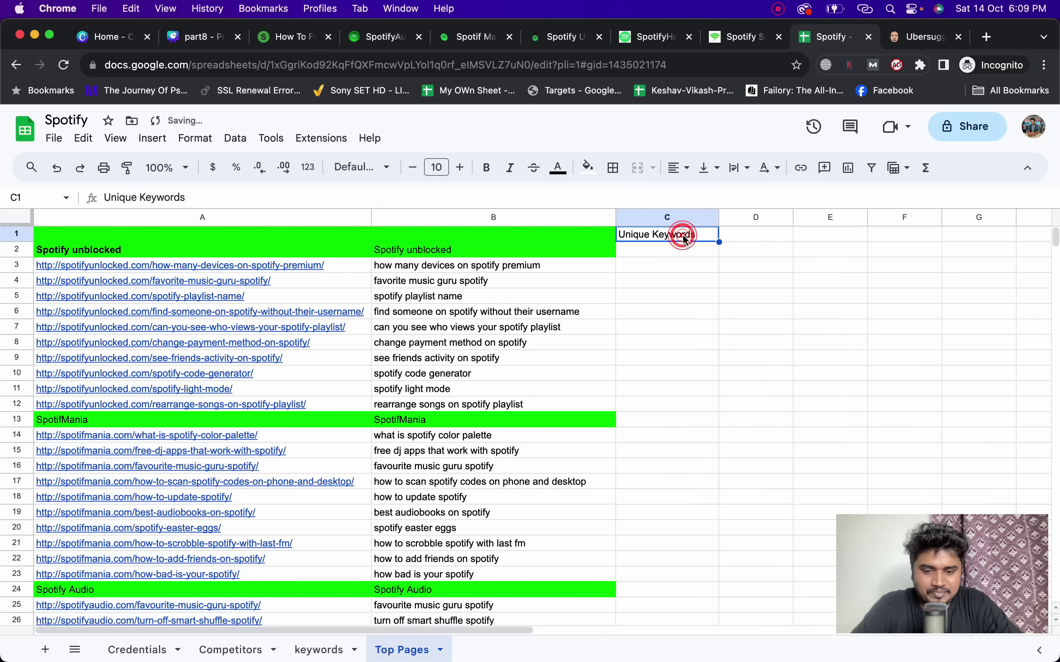
key("super+b")
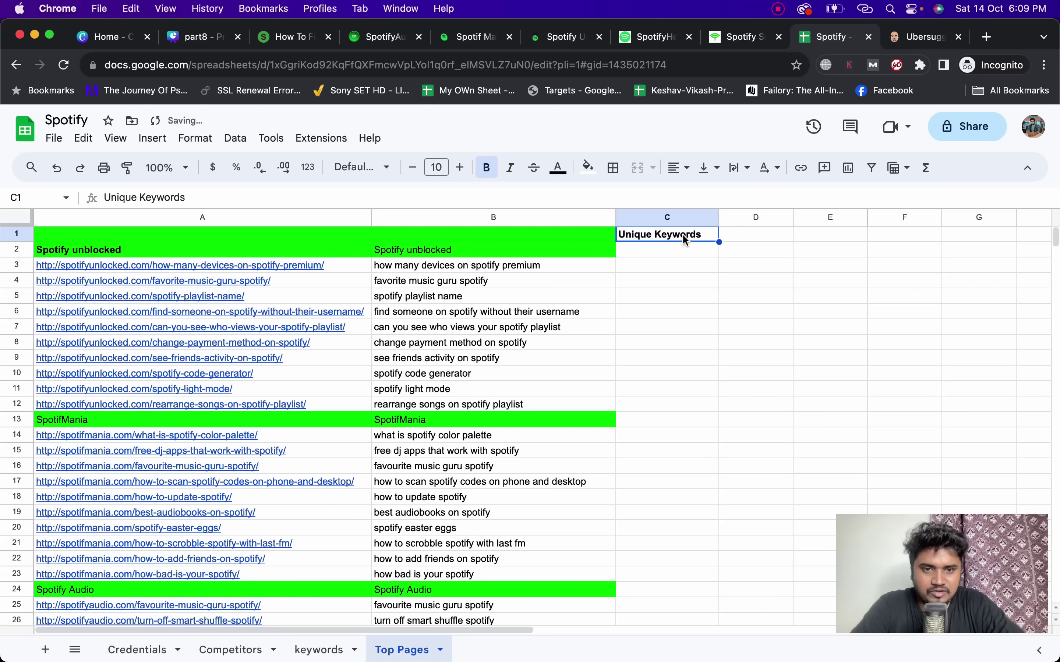
Try to feed the whole of column B into the unique-keyword script waiting for input in PyCharm.
left_click(528, 253)
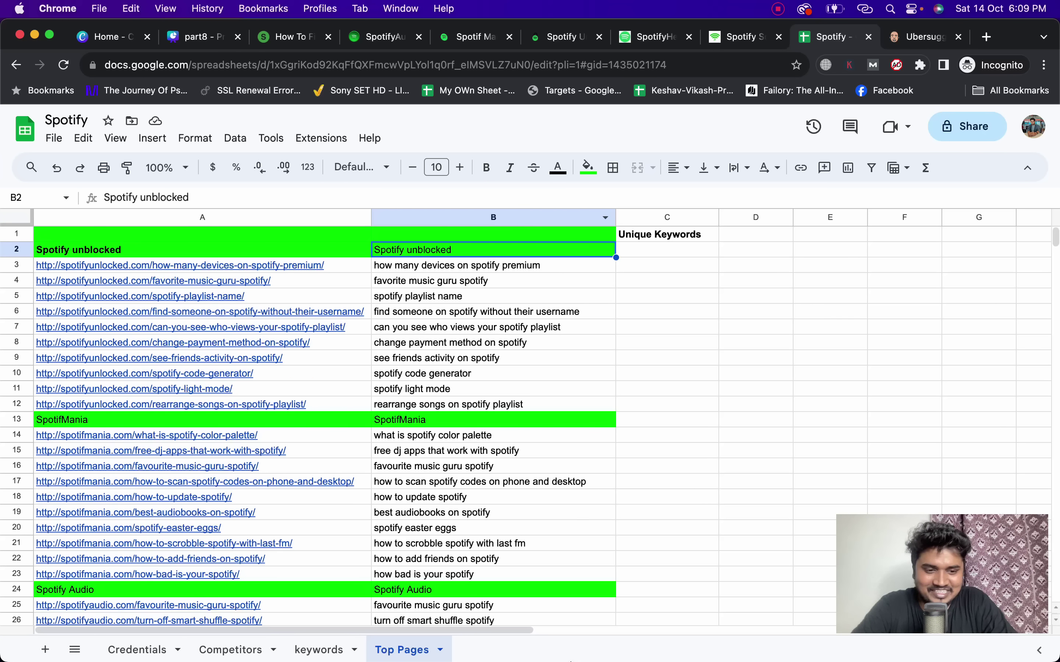
key("super+Tab")
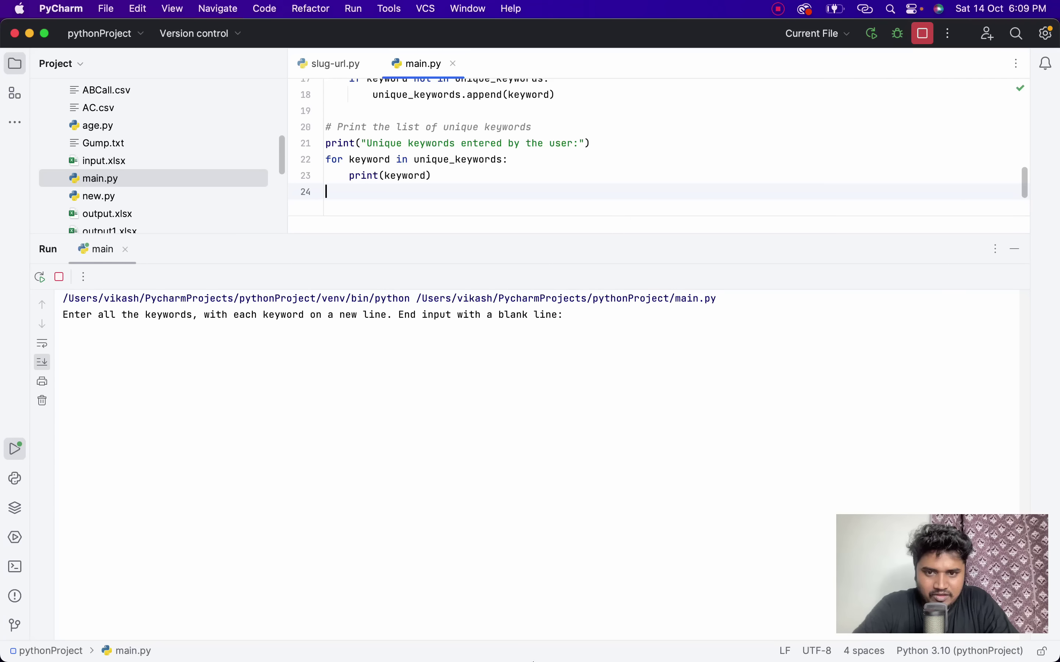
left_click(507, 631)
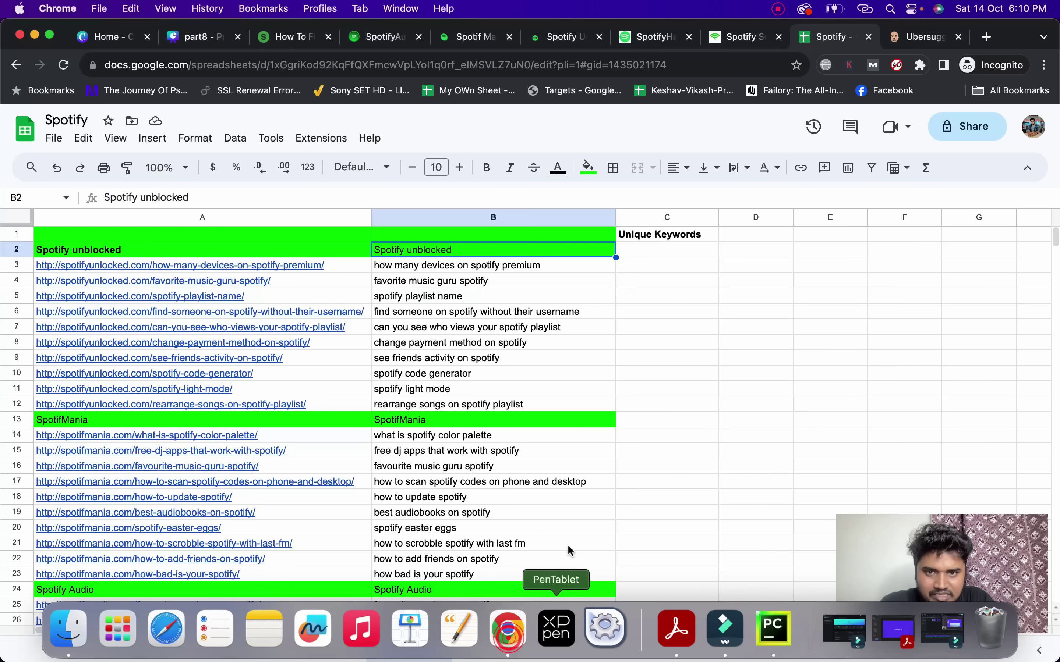
left_click(472, 219)
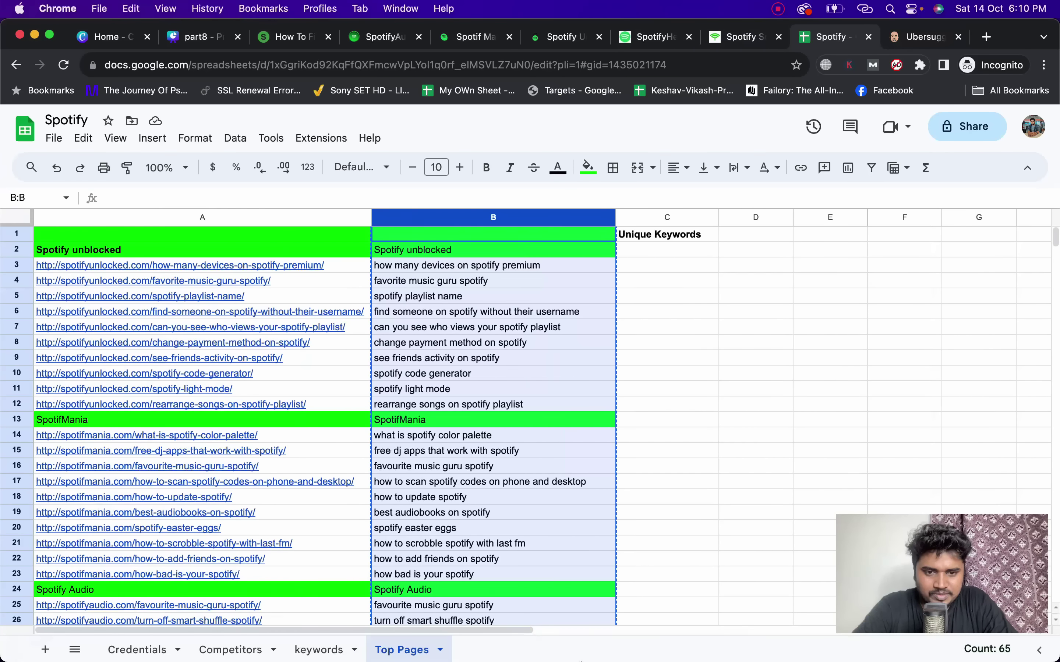
left_click(771, 643)
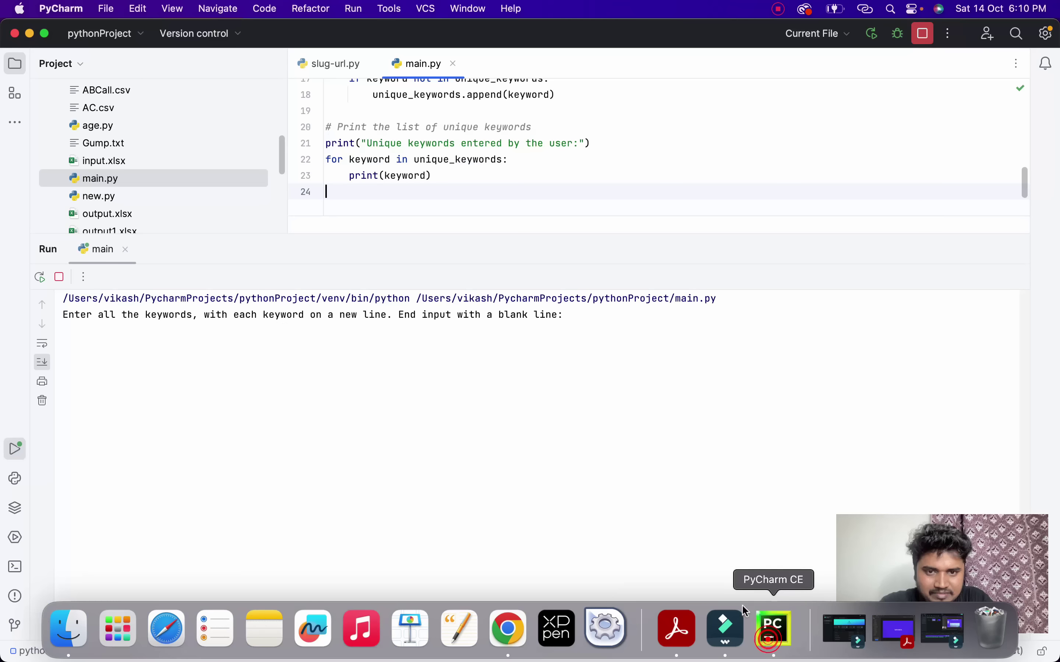
left_click(529, 357)
key("Return")
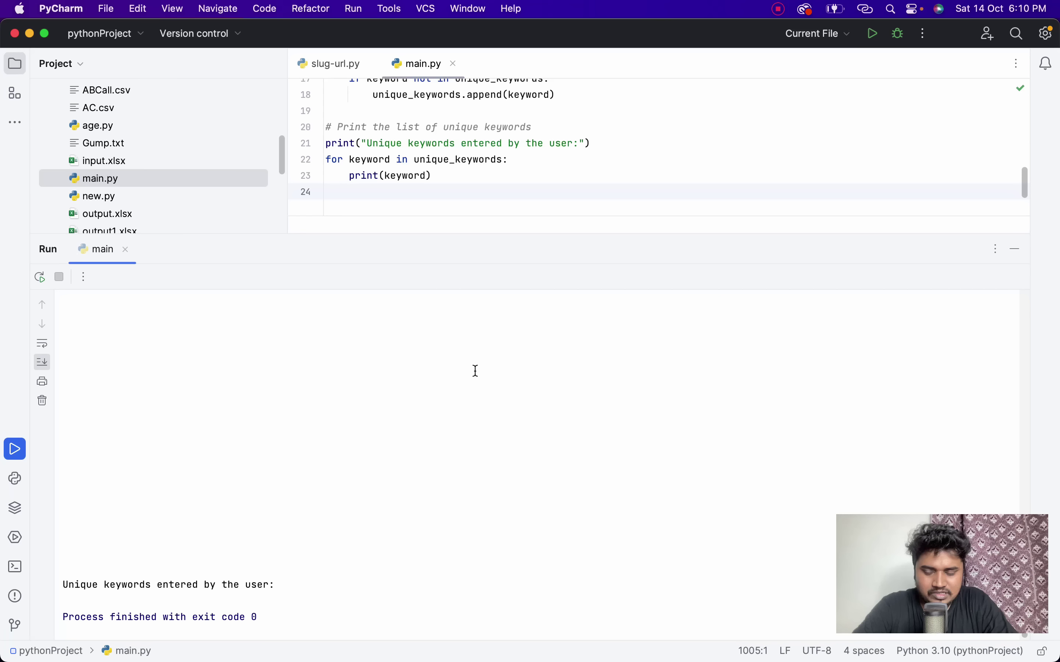
Switch back to the spreadsheet in Chrome and copy the extracted keywords in B2:B67.
mouse_move(529, 660)
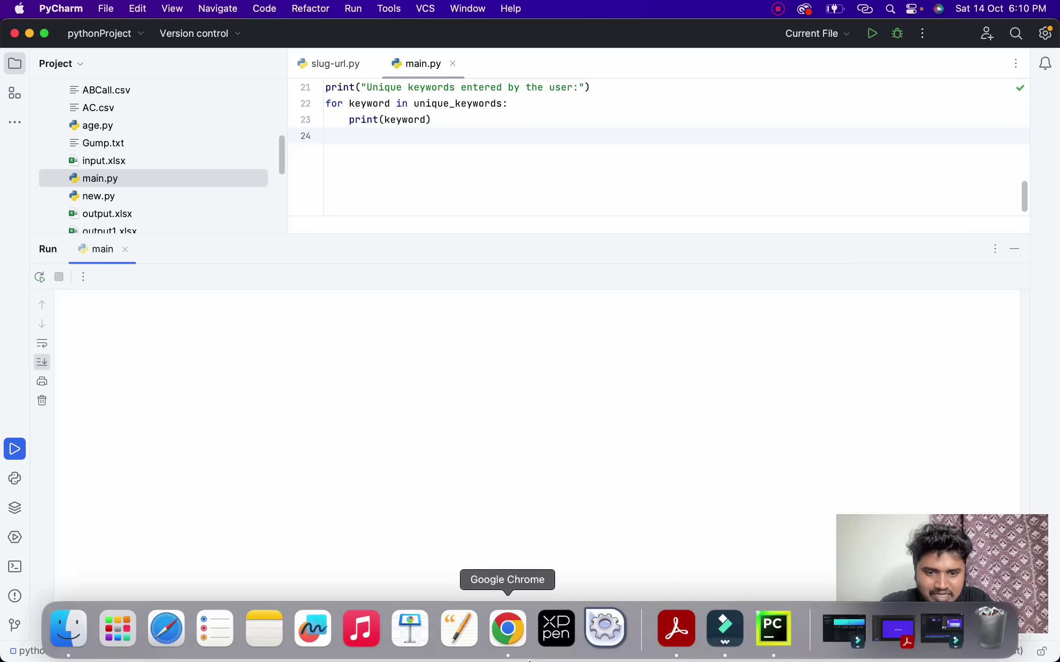
left_click(509, 630)
left_click(501, 359)
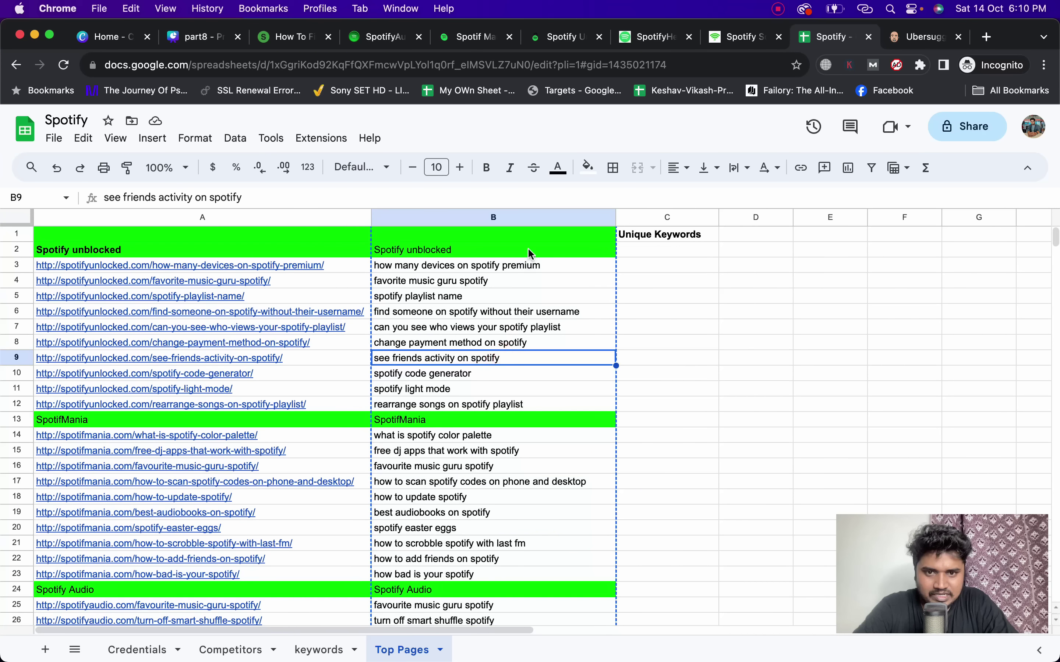
left_click_drag(530, 250, 565, 410)
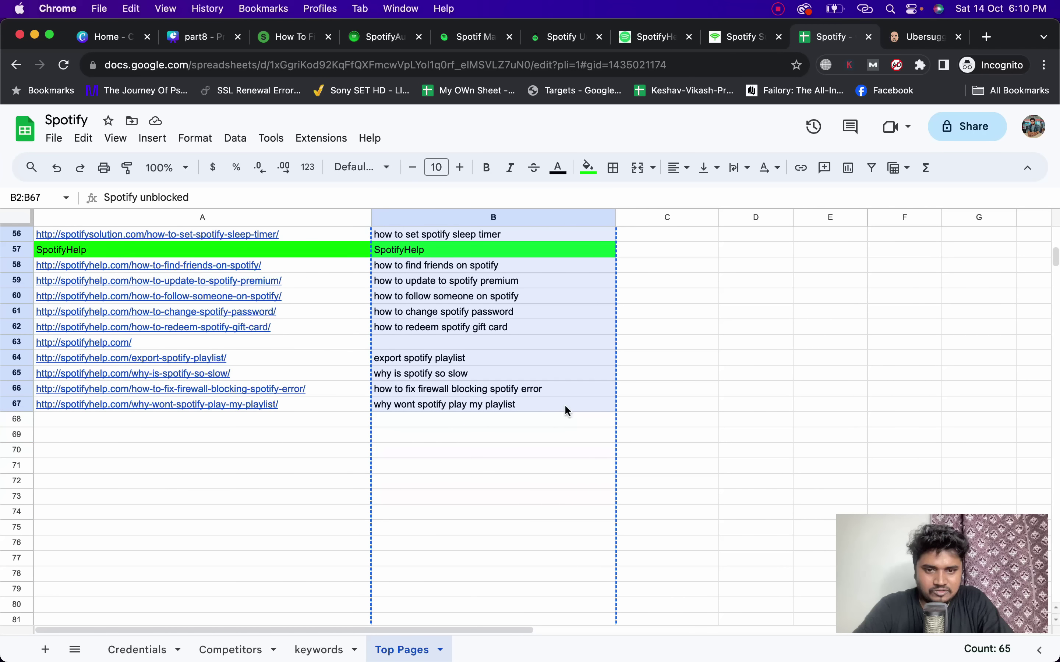
Switch to PyCharm, rerun main.py and submit the copied keyword list as its input.
left_click(726, 629)
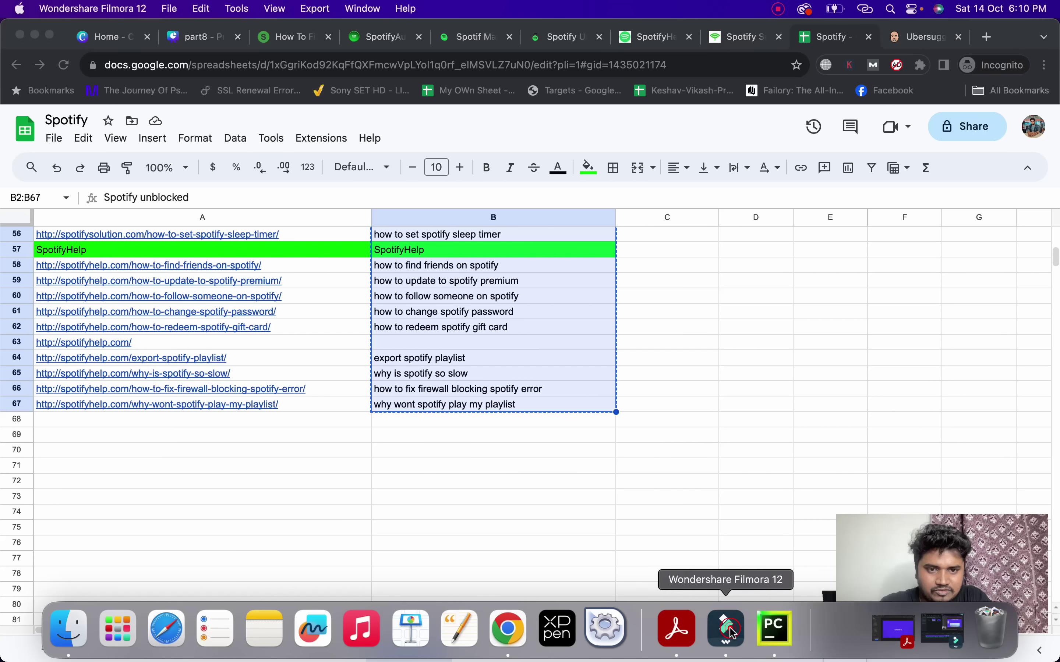
left_click(774, 628)
left_click(880, 34)
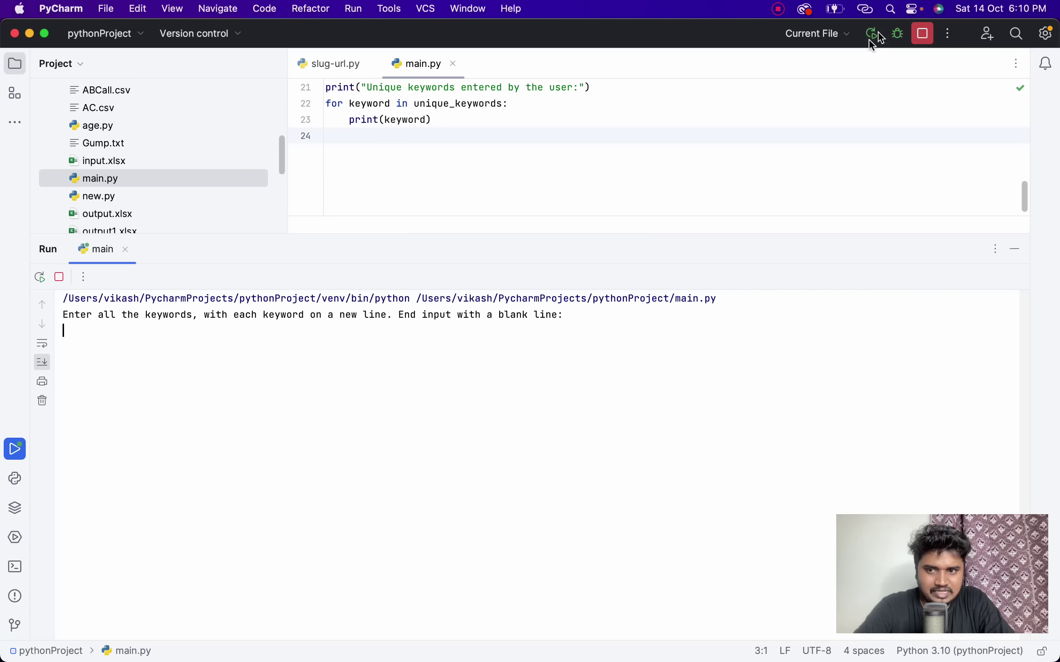
key("super+v")
key("Return")
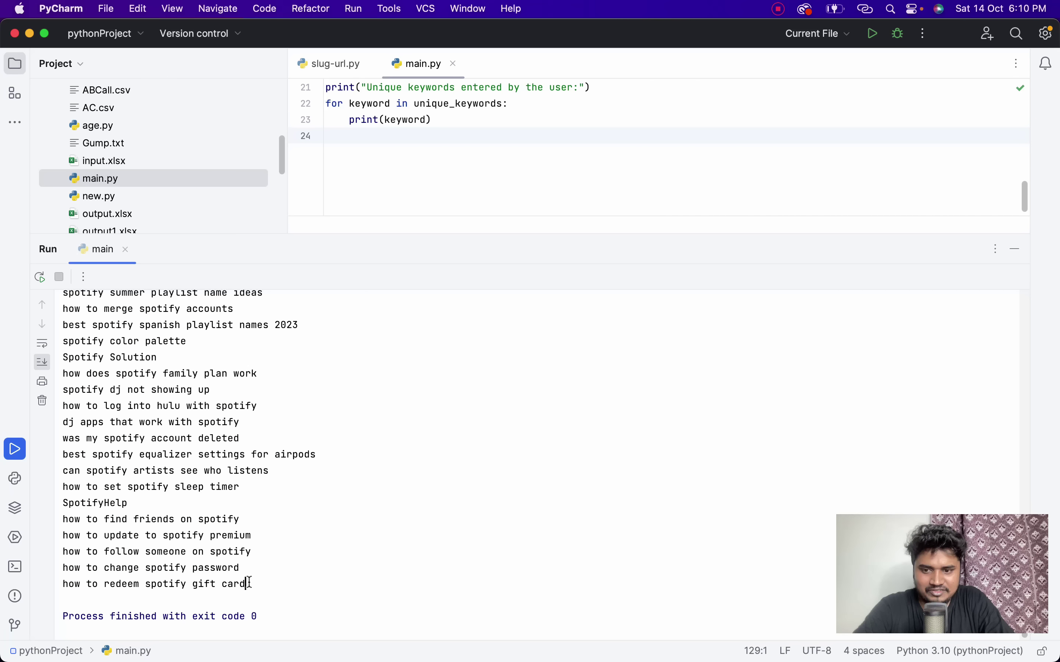
Copy the unique keywords from the script's output and paste them into the Top Pages sheet starting at C2.
left_click_drag(248, 583, 64, 531)
key("super+c")
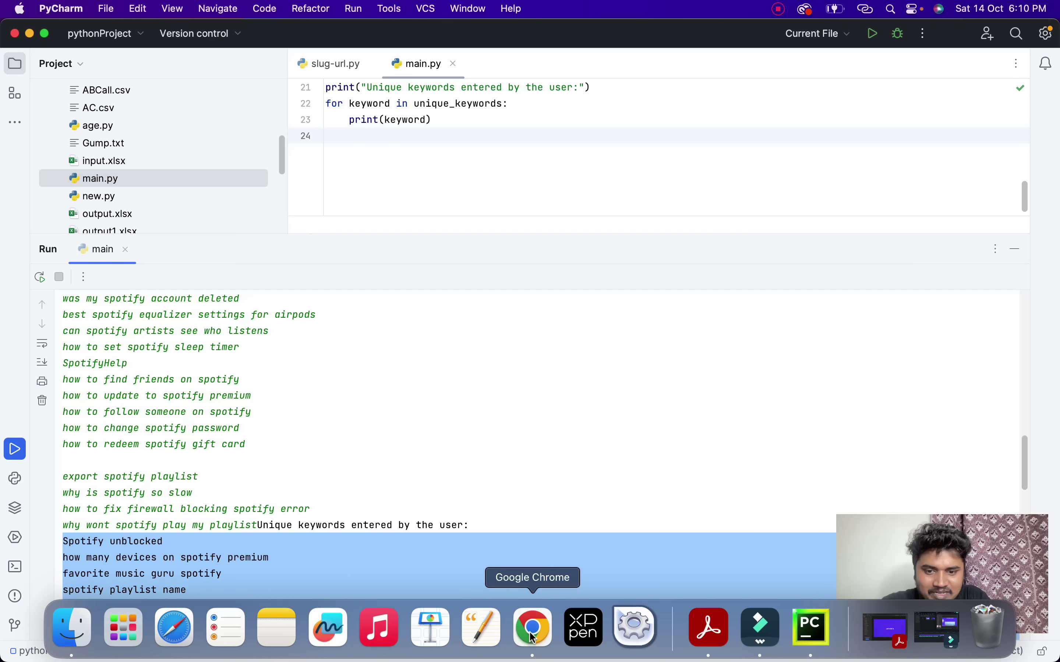
left_click(533, 628)
scroll(638, 346, "up", 15)
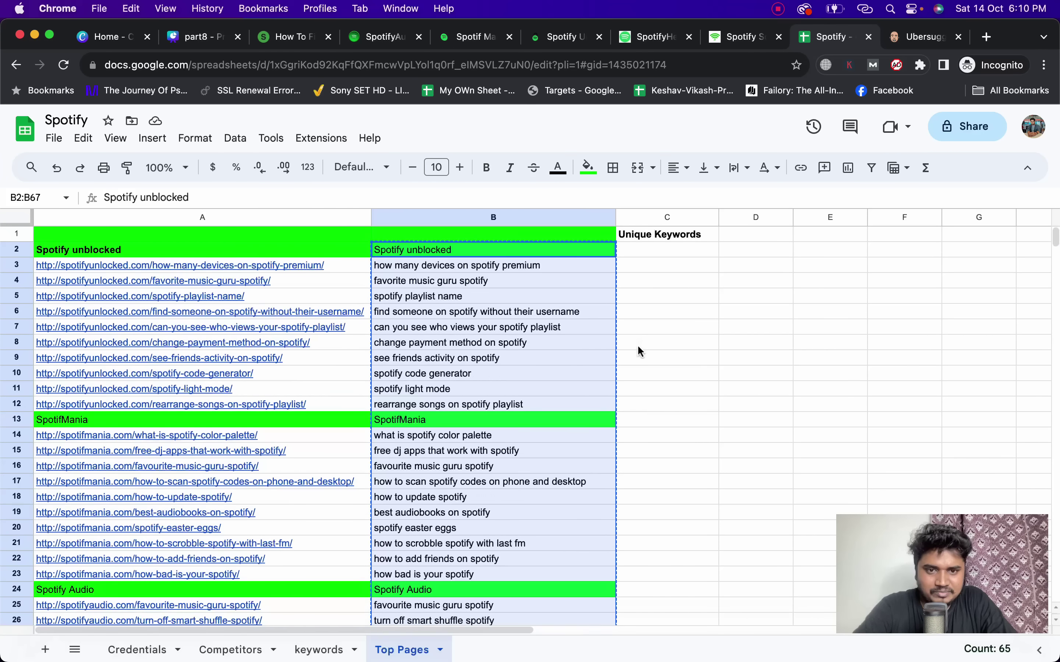
left_click(653, 252)
key("super+v")
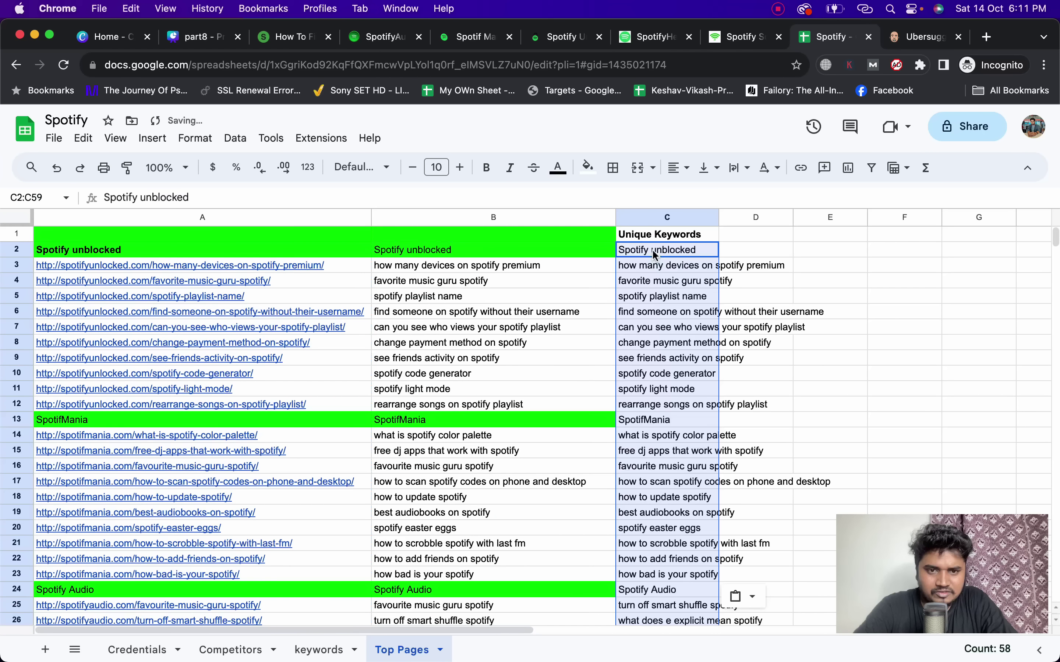
Fill the Spotify unblocked and SpotifMania heading cells, C2 and C13, with bright green.
scroll(478, 294, "down", 10)
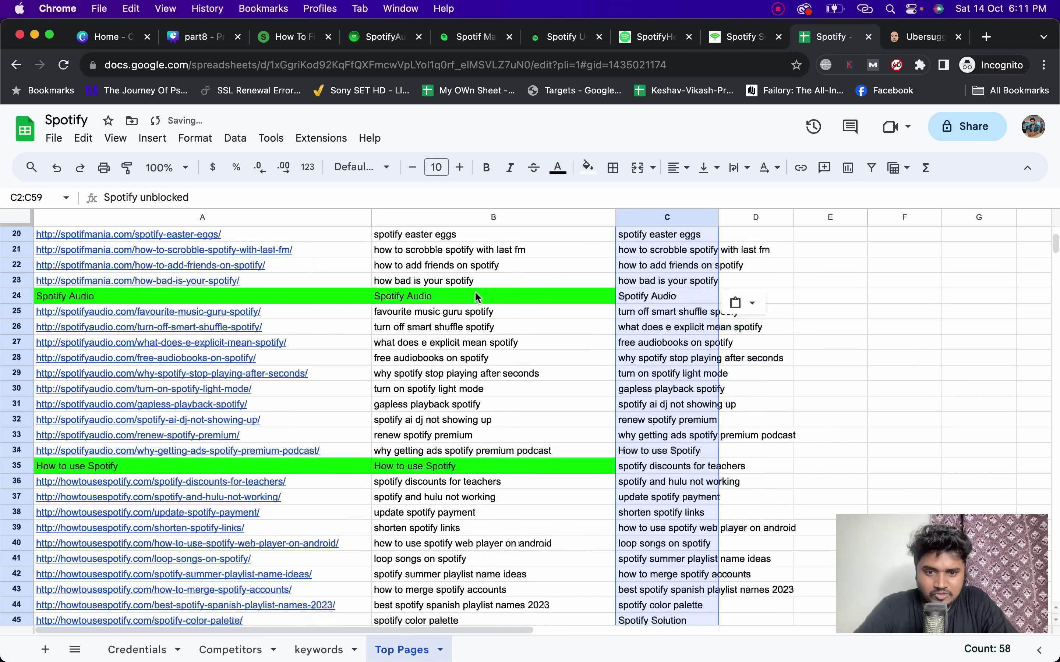
scroll(478, 297, "down", 6)
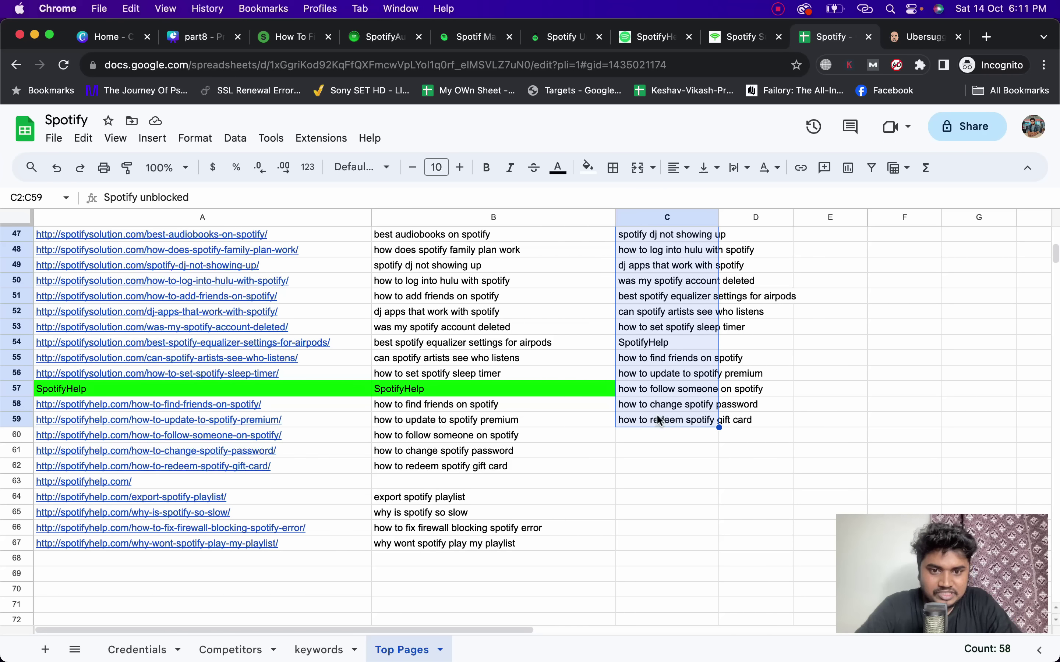
scroll(661, 420, "up", 15)
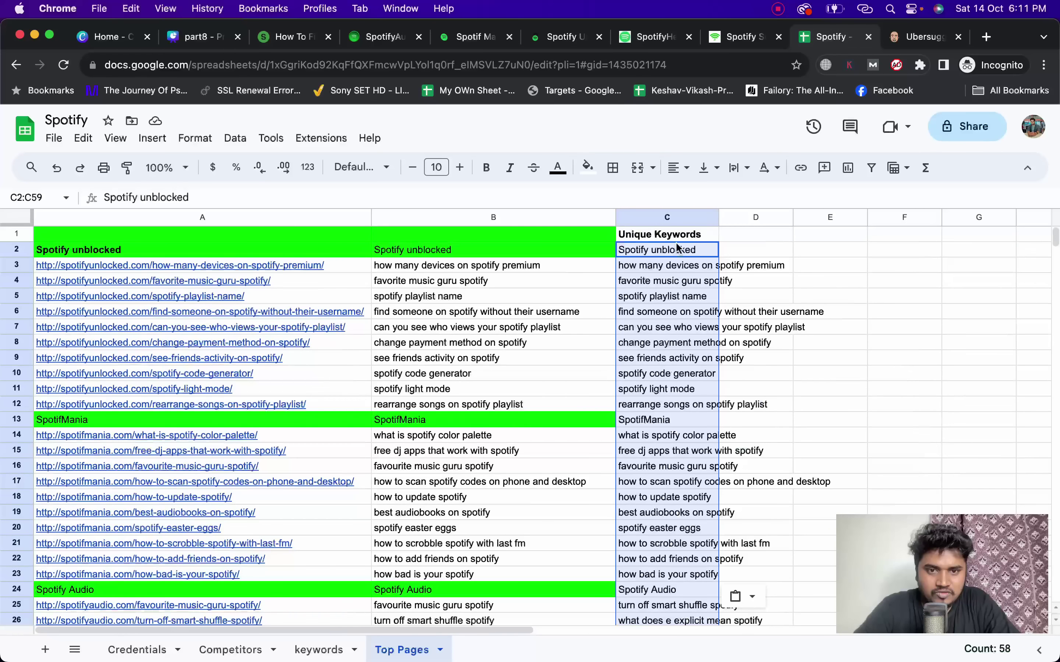
left_click(679, 253)
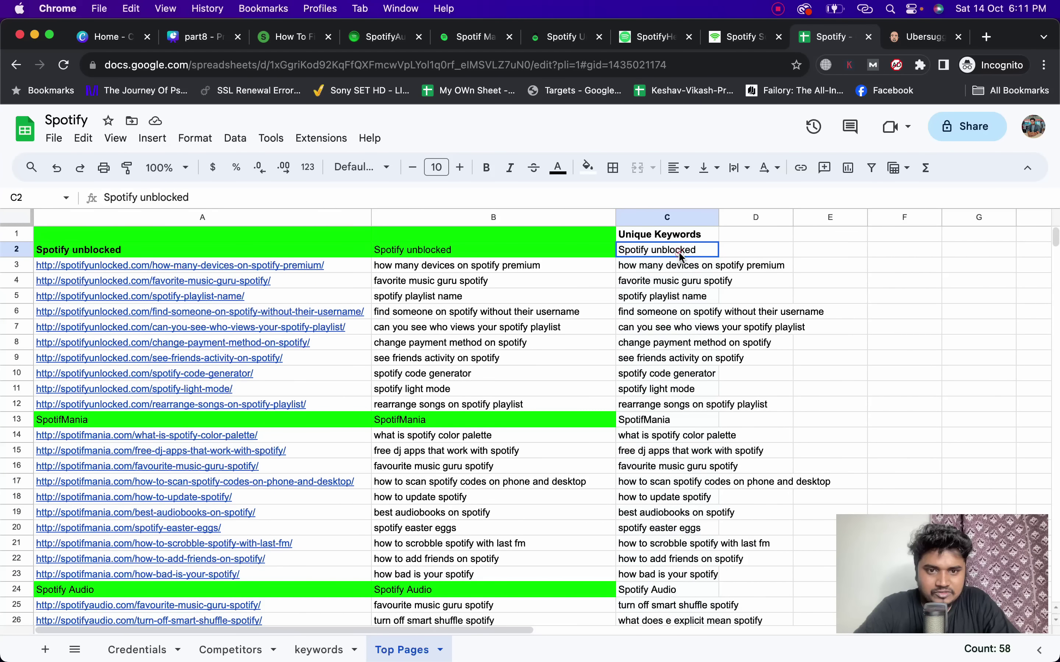
left_click(590, 169)
left_click(658, 235)
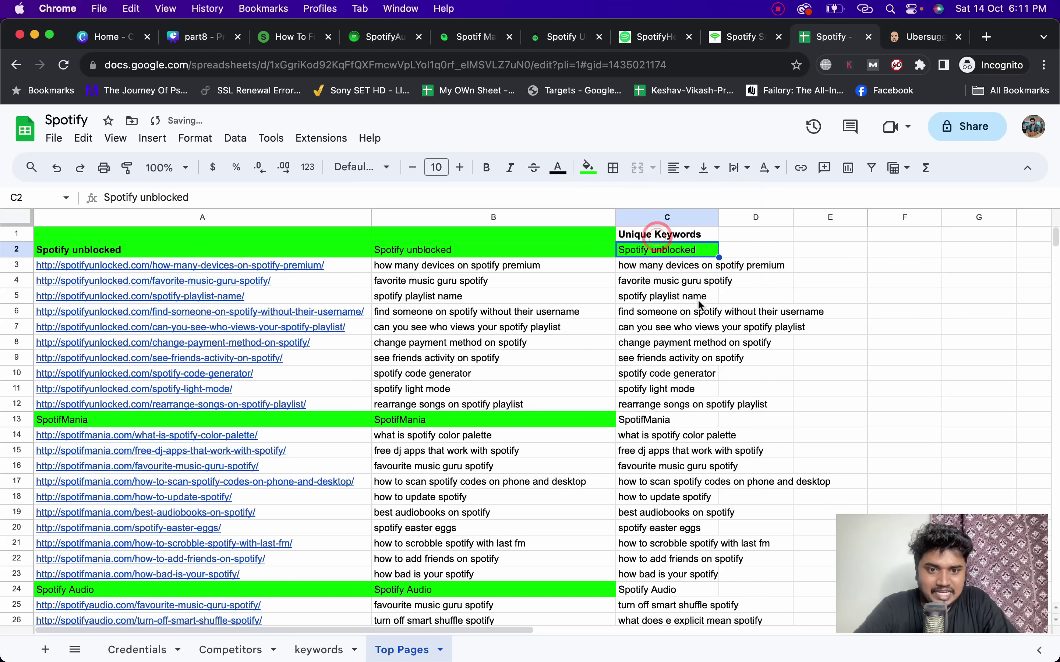
left_click(687, 407)
left_click(683, 419)
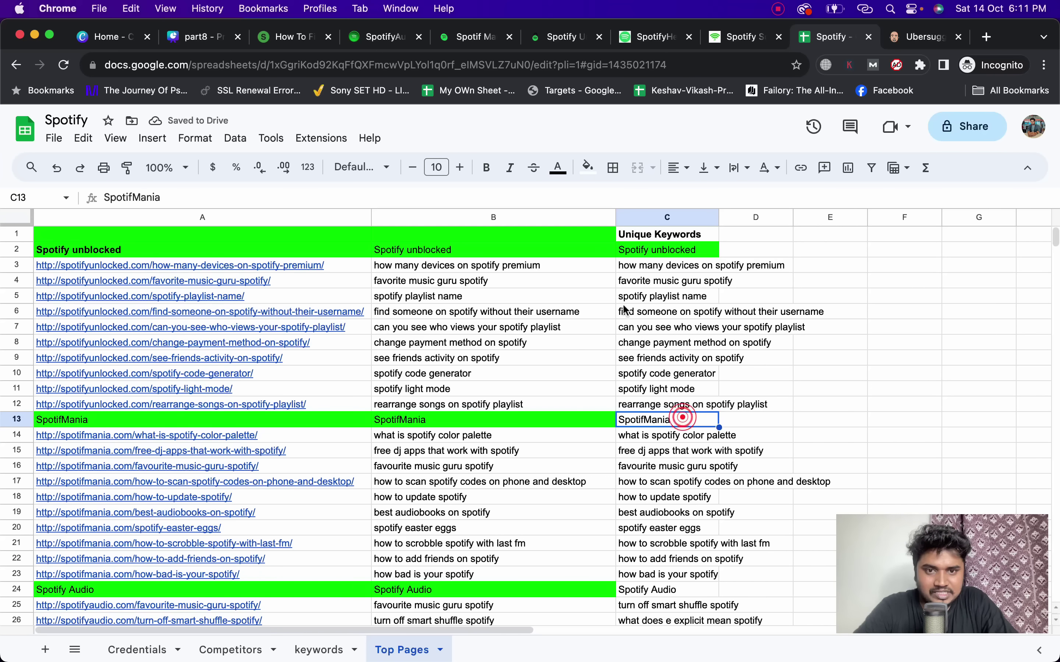
left_click(587, 167)
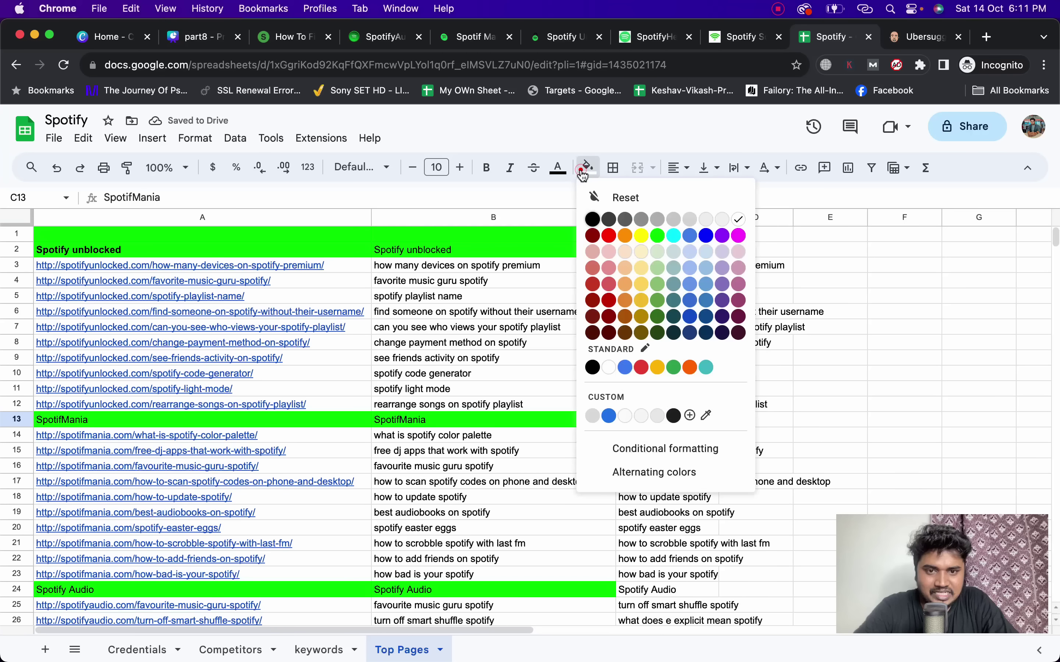
left_click(658, 237)
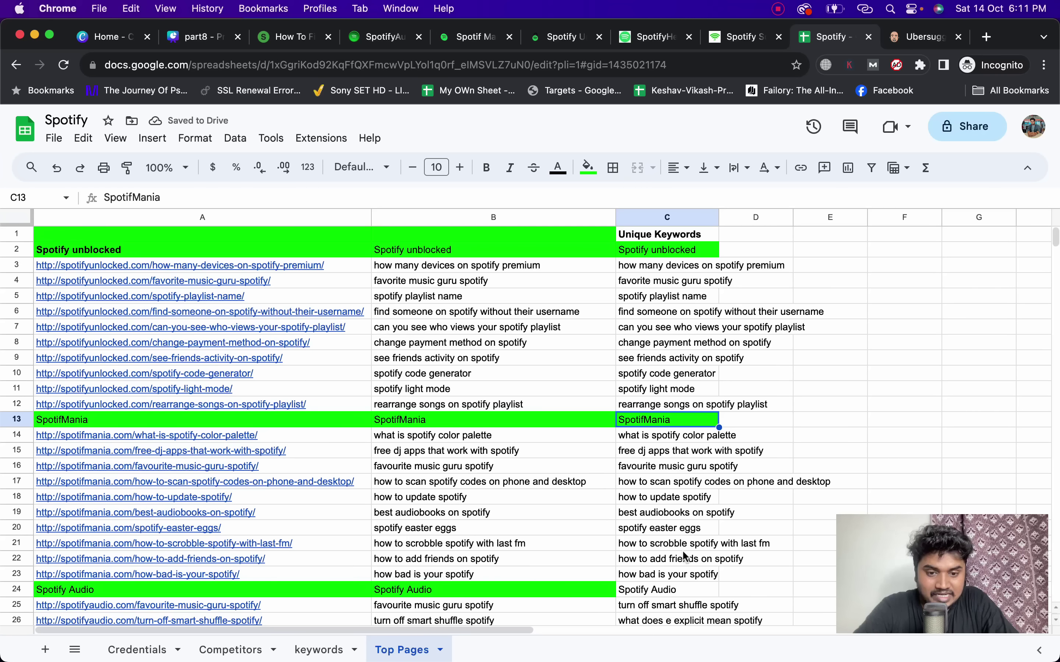
Fill the Spotify Audio, How to use Spotify and Spotify Solution heading cells, C24, C34 and C45, with bright green.
left_click(677, 589)
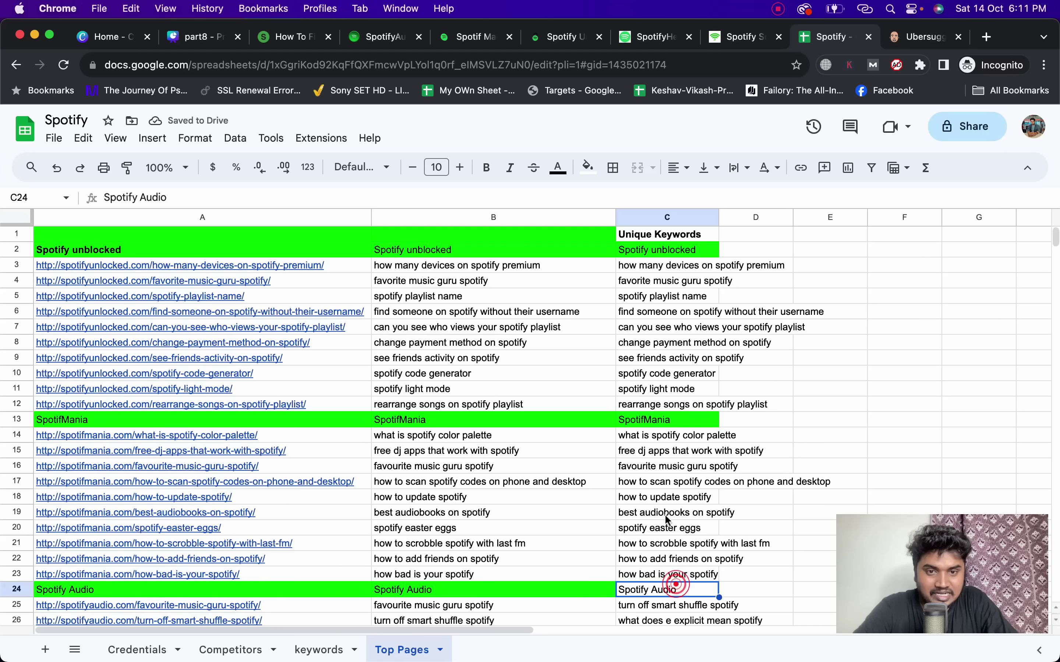
left_click(588, 167)
left_click(656, 237)
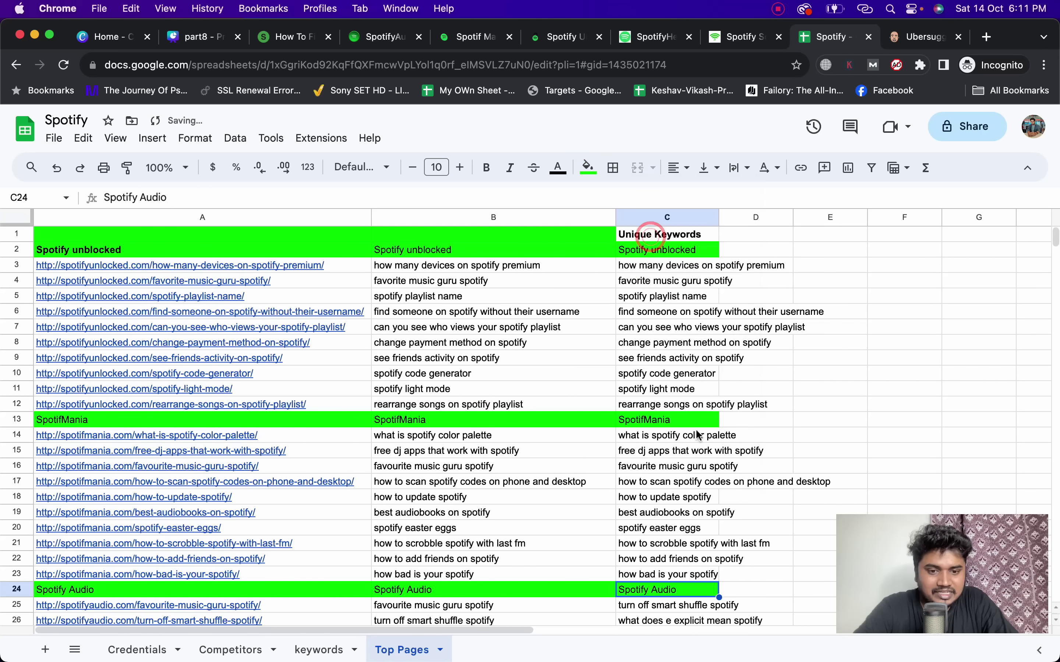
scroll(696, 420, "down", 5)
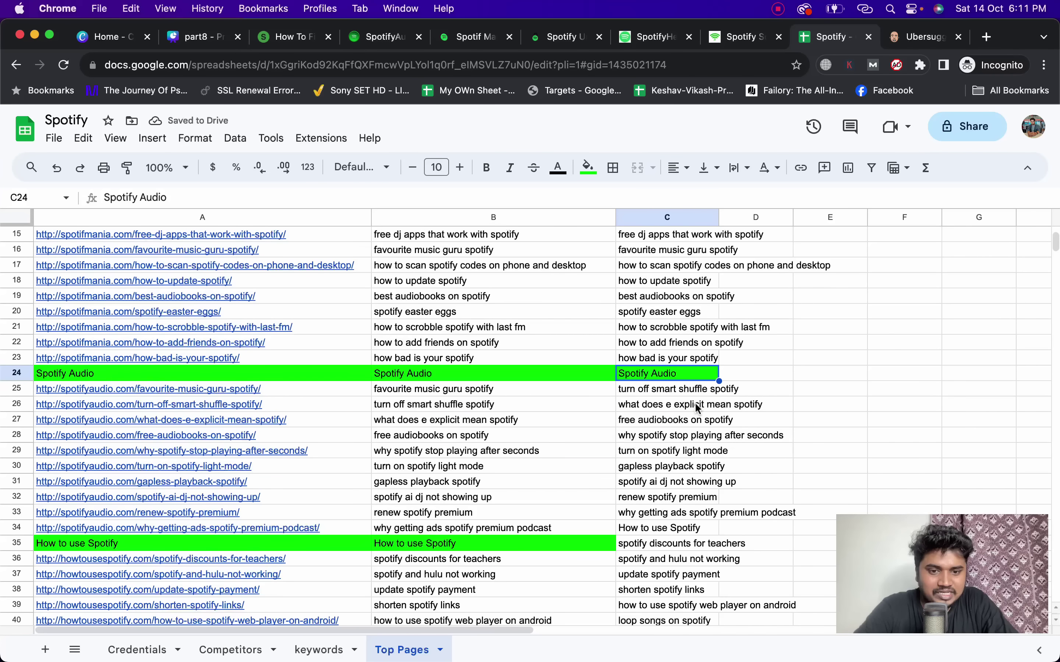
left_click(698, 529)
scroll(698, 438, "down", 3)
left_click(588, 168)
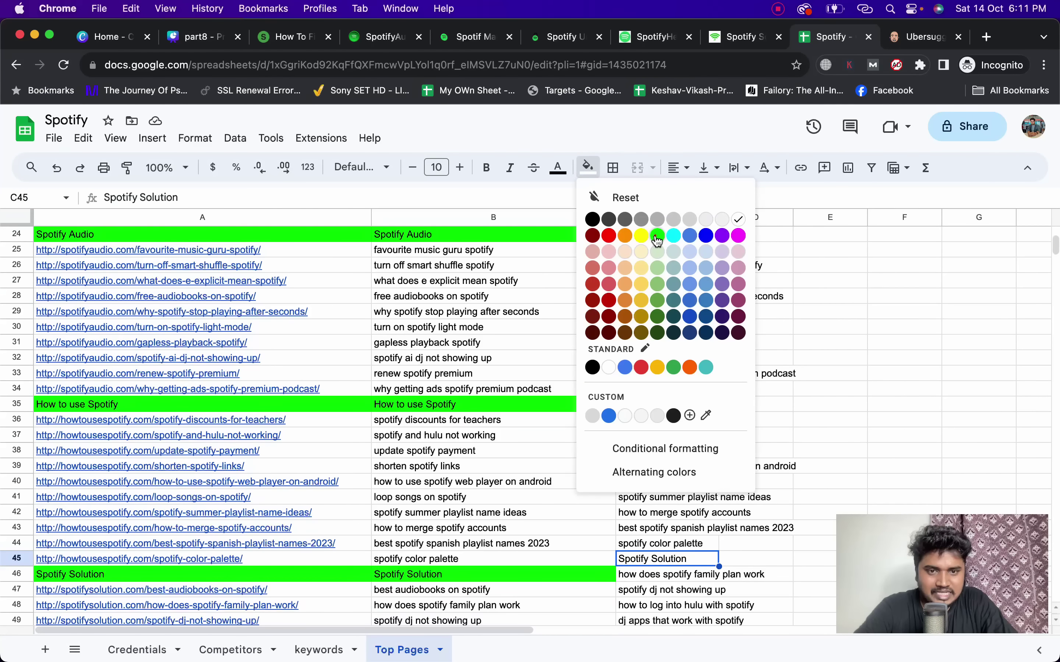
left_click(656, 236)
Fill the SpotifyHelp heading cell, C54, with bright green.
scroll(714, 451, "down", 2)
left_click(714, 449)
scroll(714, 442, "down", 1)
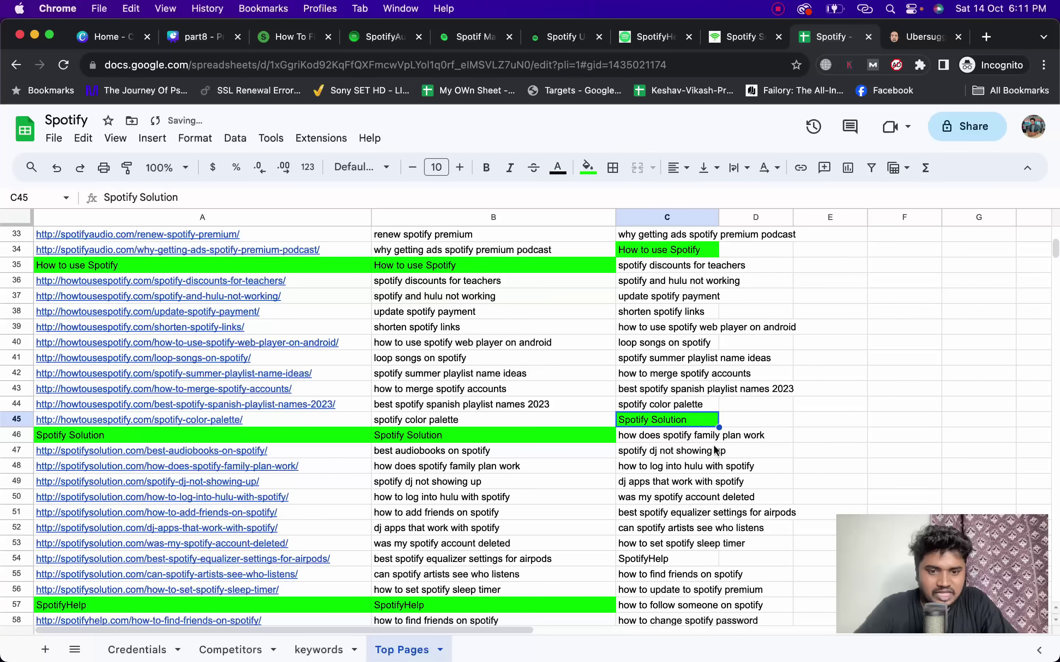
left_click(705, 562)
left_click(587, 167)
left_click(656, 237)
Open the keywords sheet and review the keyword columns listed for each competitor site.
scroll(702, 400, "up", 3)
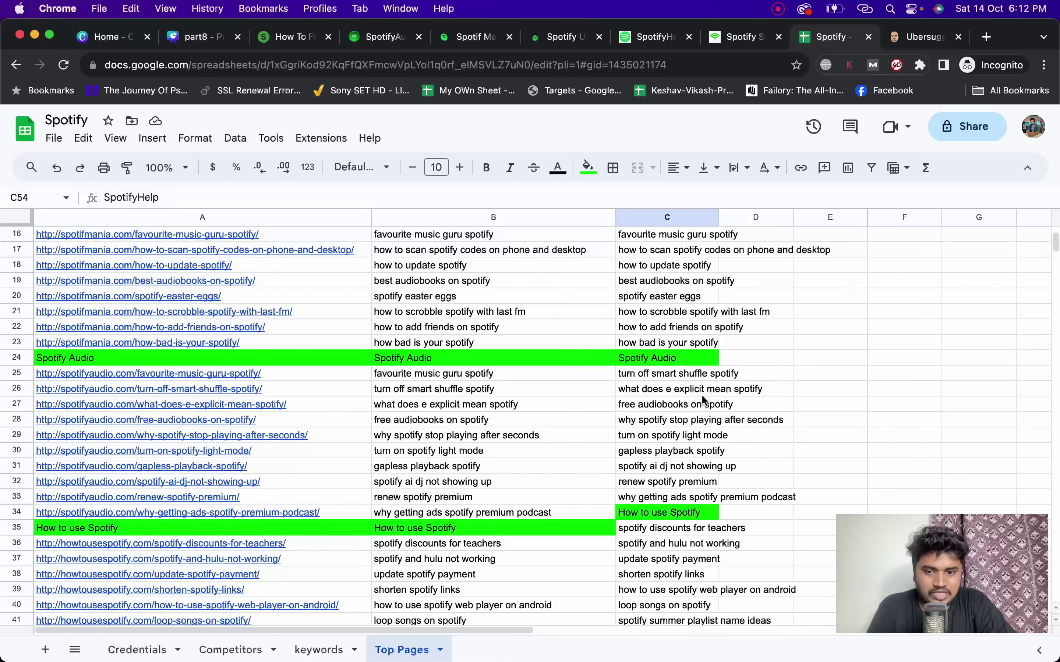
scroll(702, 399, "up", 3)
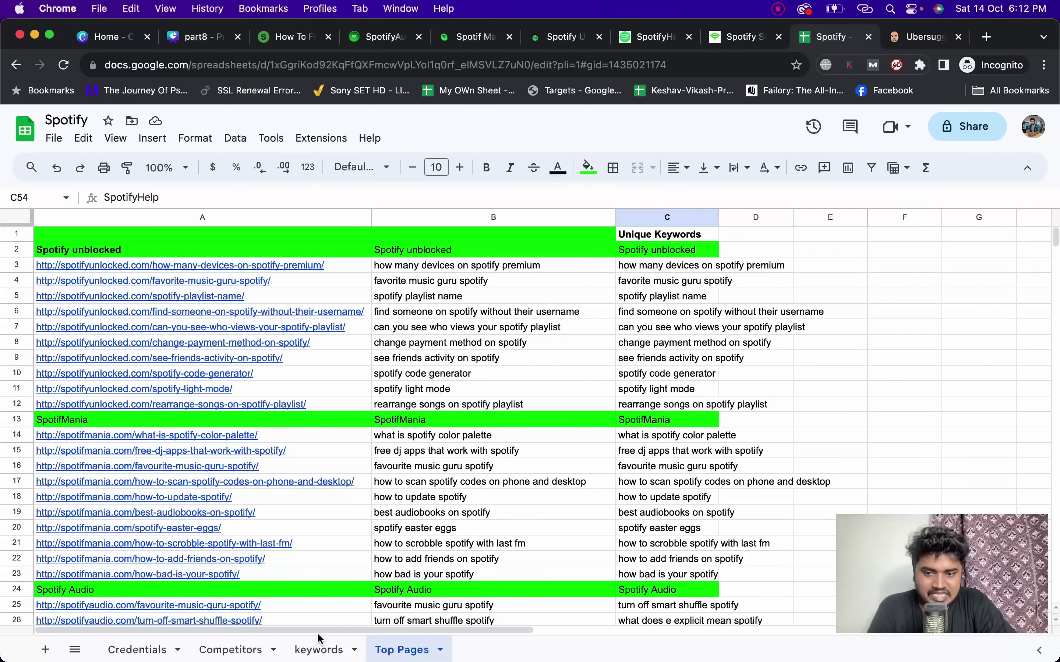
left_click(320, 650)
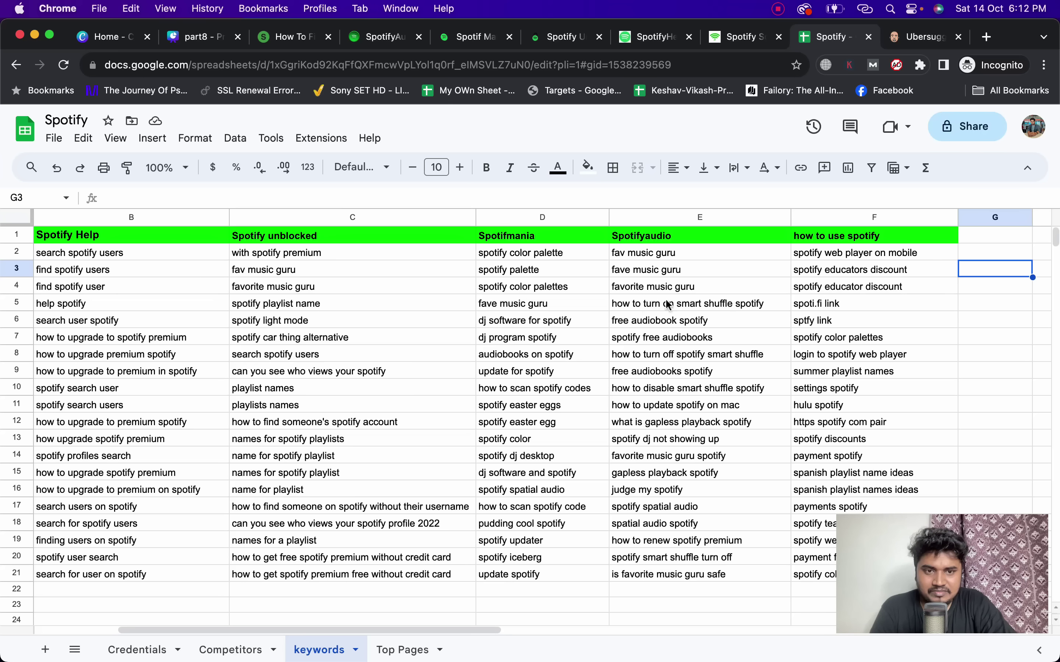
scroll(705, 286, "down", 1)
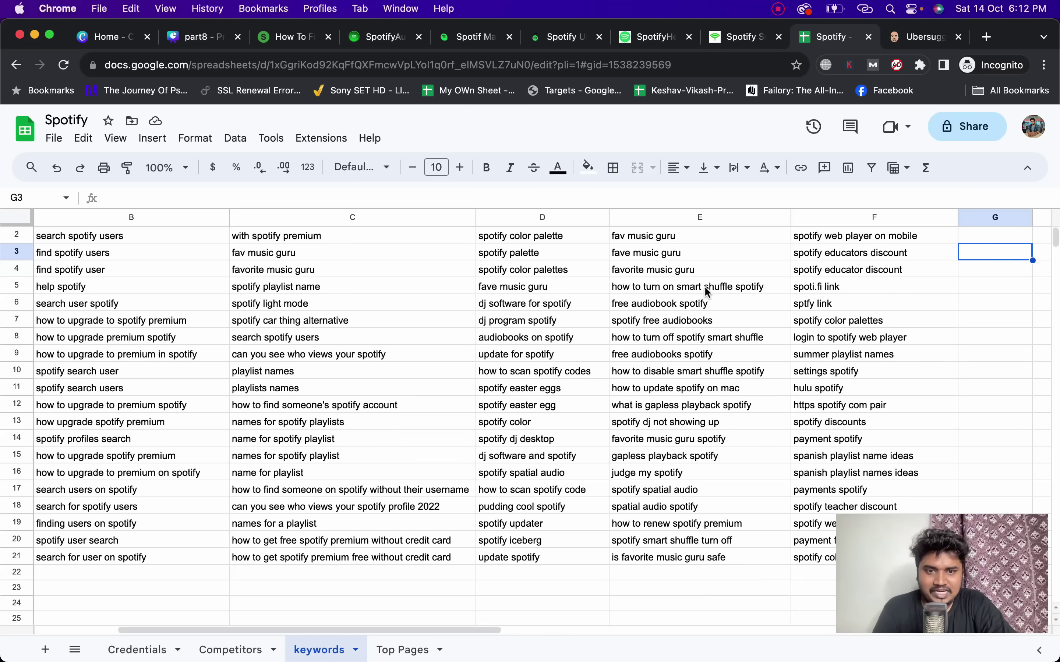
Copy the Spotify unblocked keywords from C2:C21 and append them below the Spotify Help keywords in column B, starting at row 22.
scroll(700, 292, "up", 1)
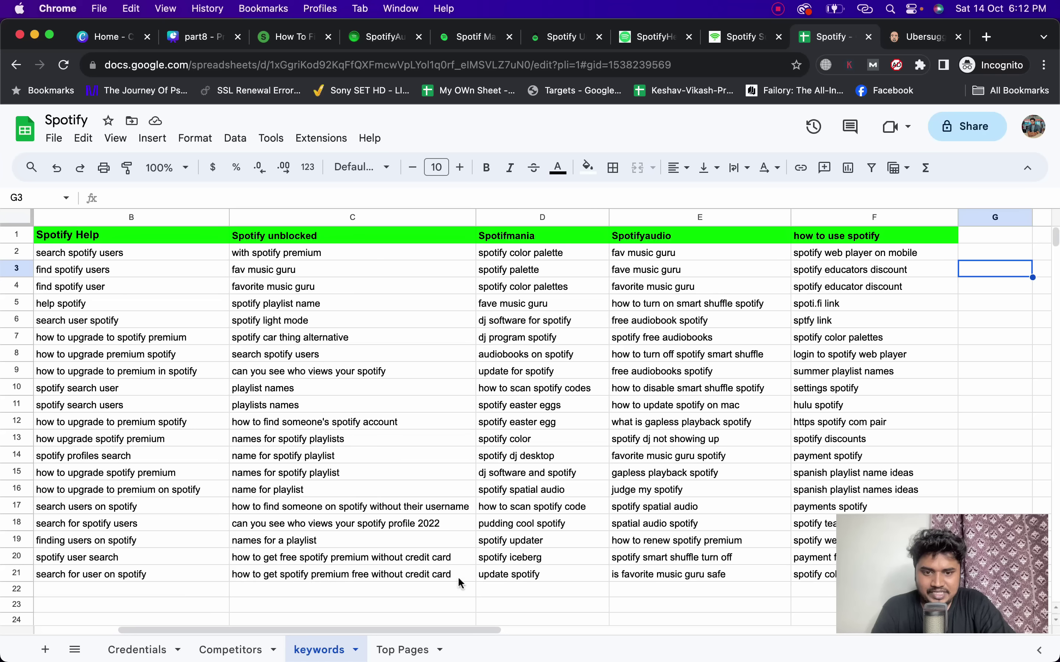
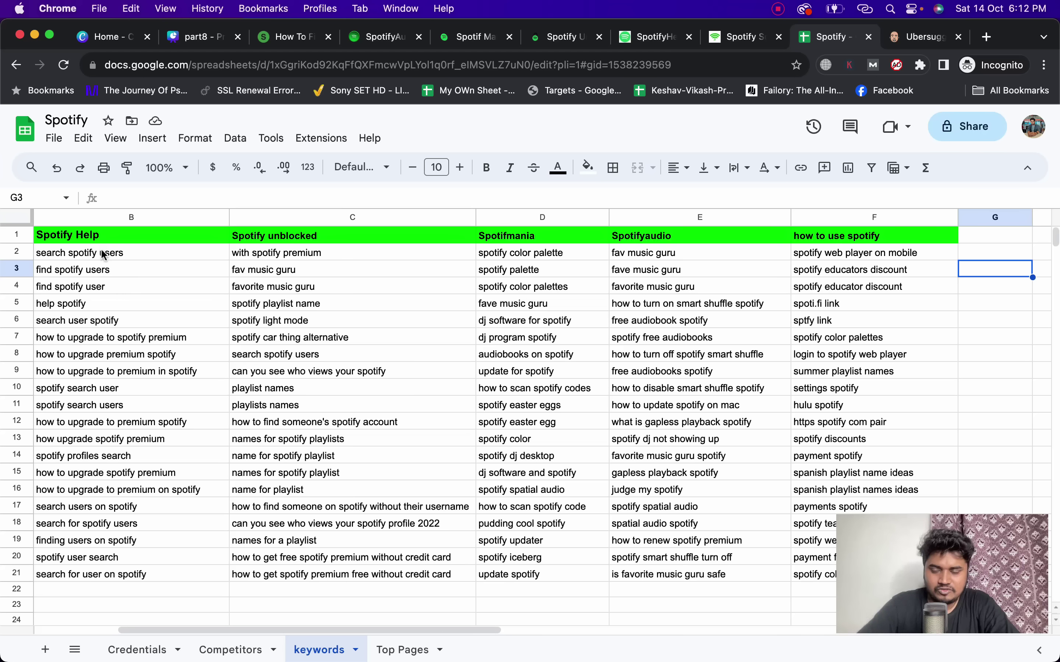
left_click_drag(103, 254, 147, 580)
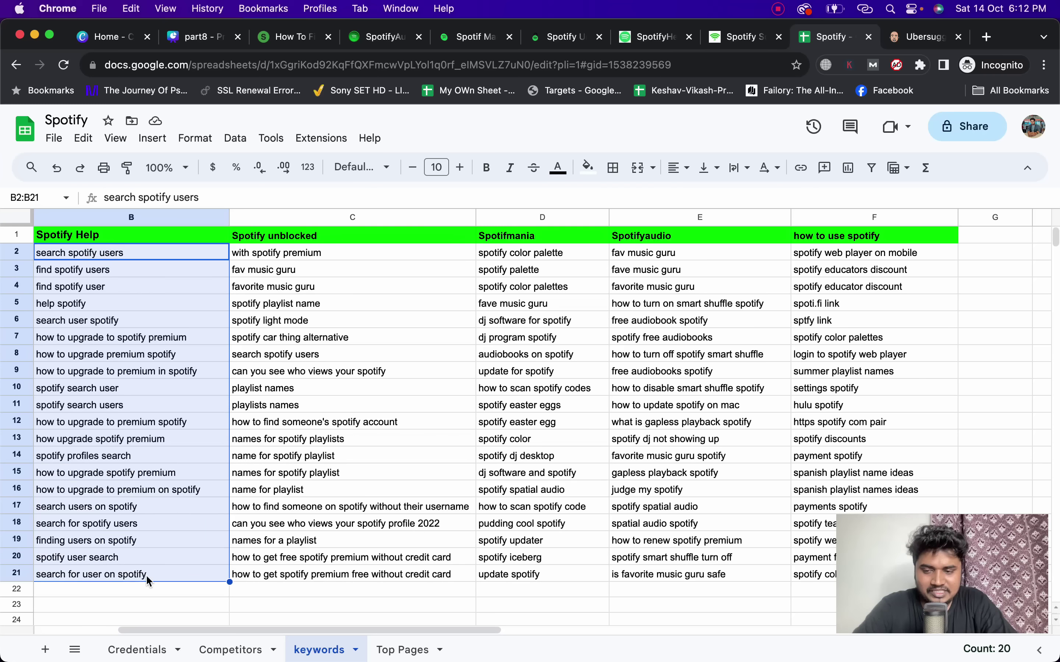
key("cmd+c")
left_click_drag(343, 254, 348, 574)
key("super+c")
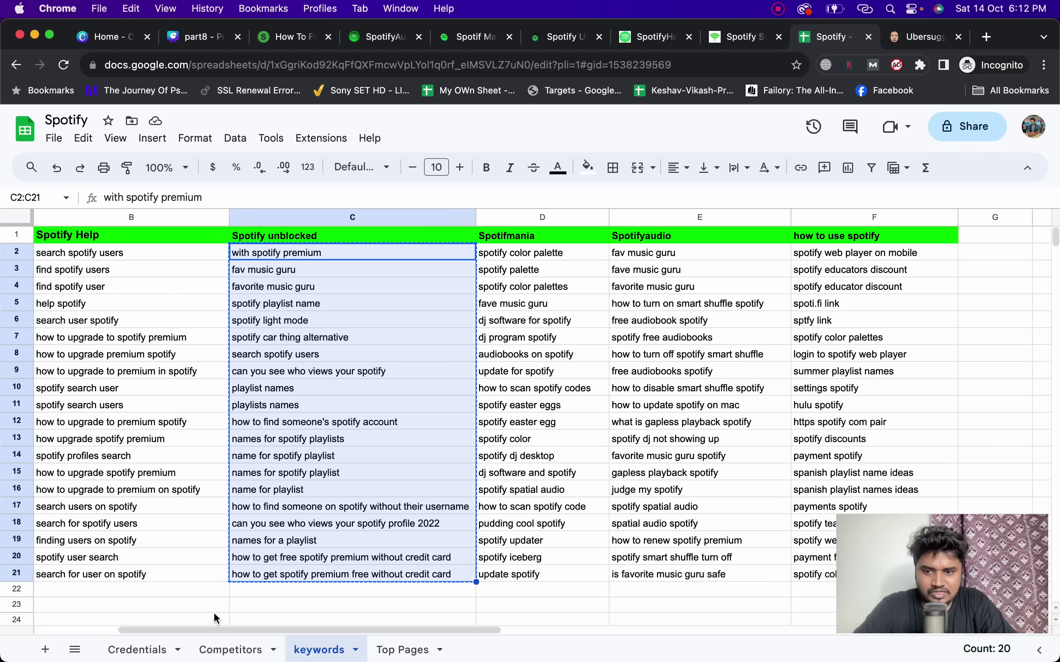
left_click(170, 594)
key("super+v")
Append the Spotify Solution keywords from A2:A21 and the other competitors' keywords to the combined list in column B.
scroll(165, 591, "left", 5)
left_click_drag(88, 252, 198, 573)
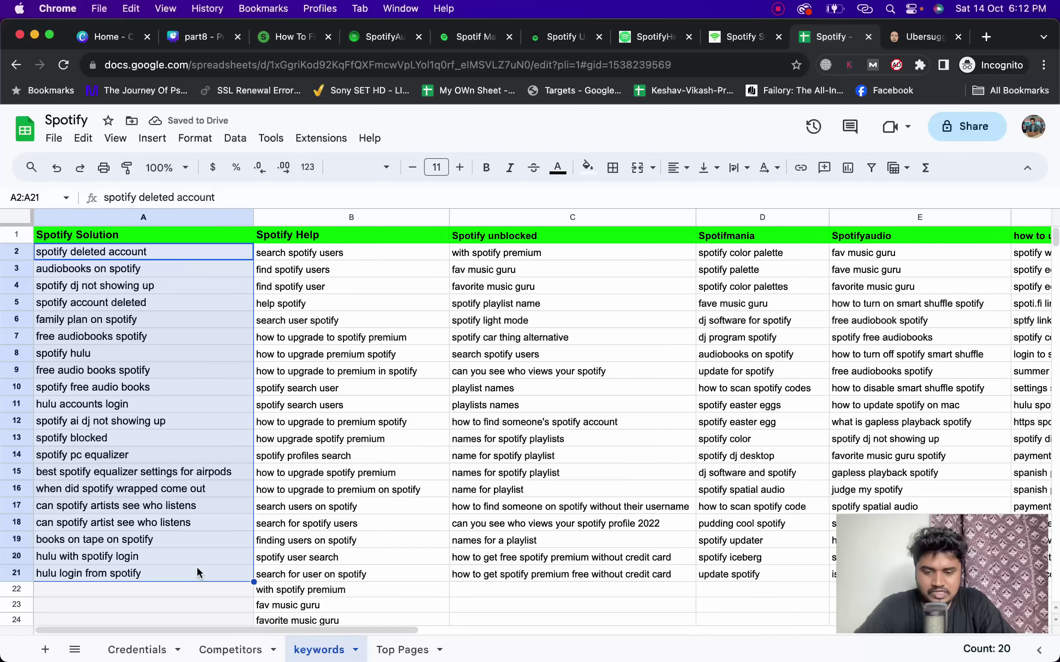
key("super+c")
scroll(464, 485, "down", 10)
scroll(463, 485, "up", 10)
Copy all of column B, switch to PyCharm and run main.py on the copied keywords to extract the unique ones.
left_click(351, 217)
key("super+c")
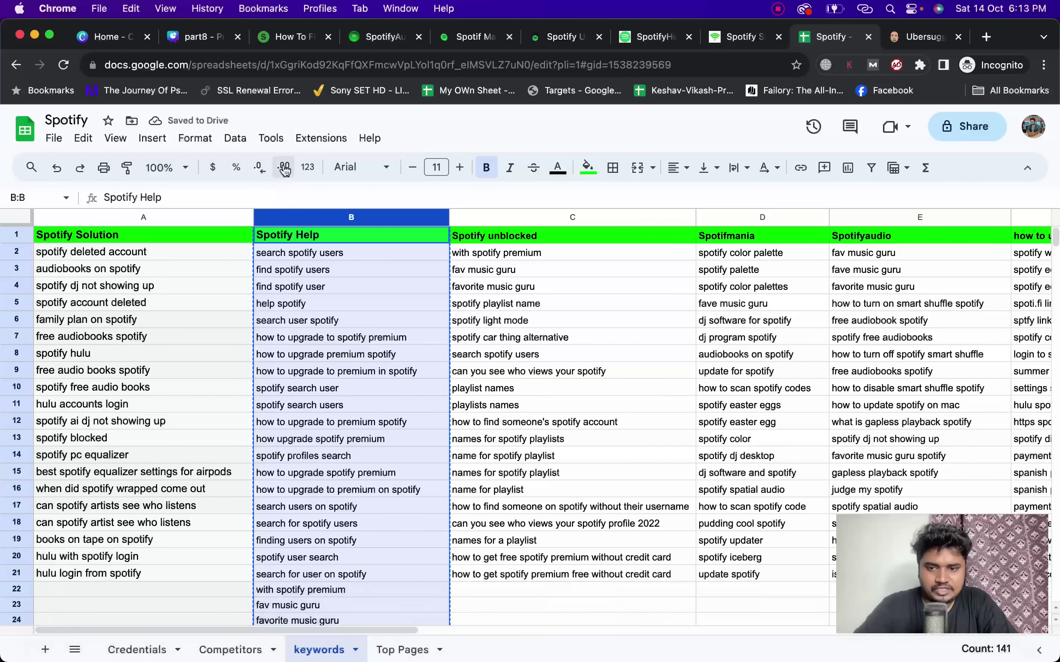
scroll(359, 302, "down", 20)
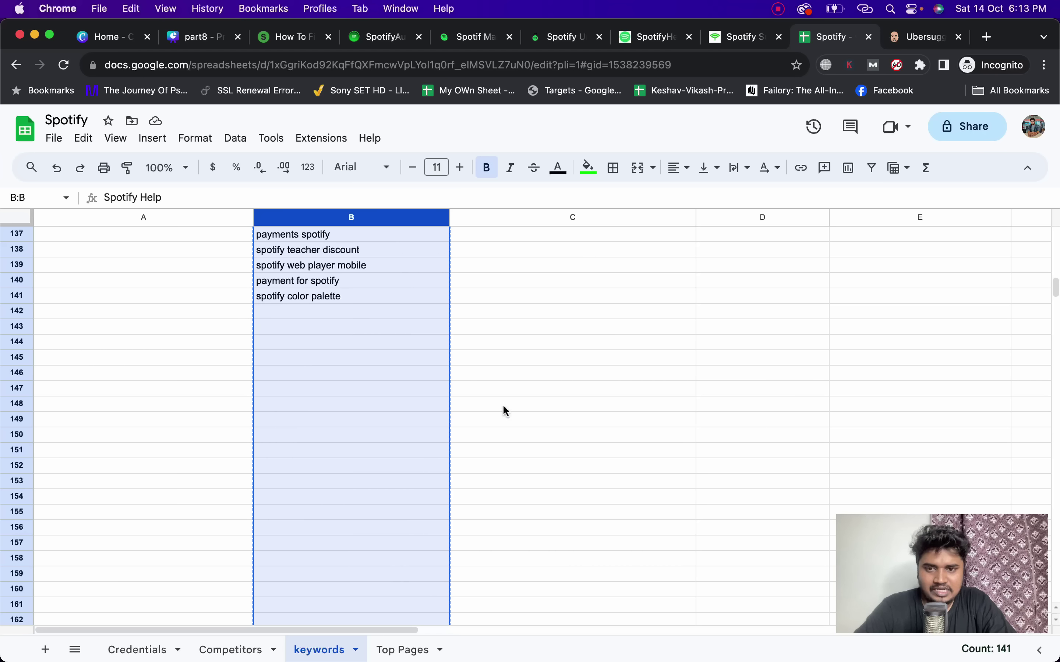
left_click(869, 647)
left_click(824, 646)
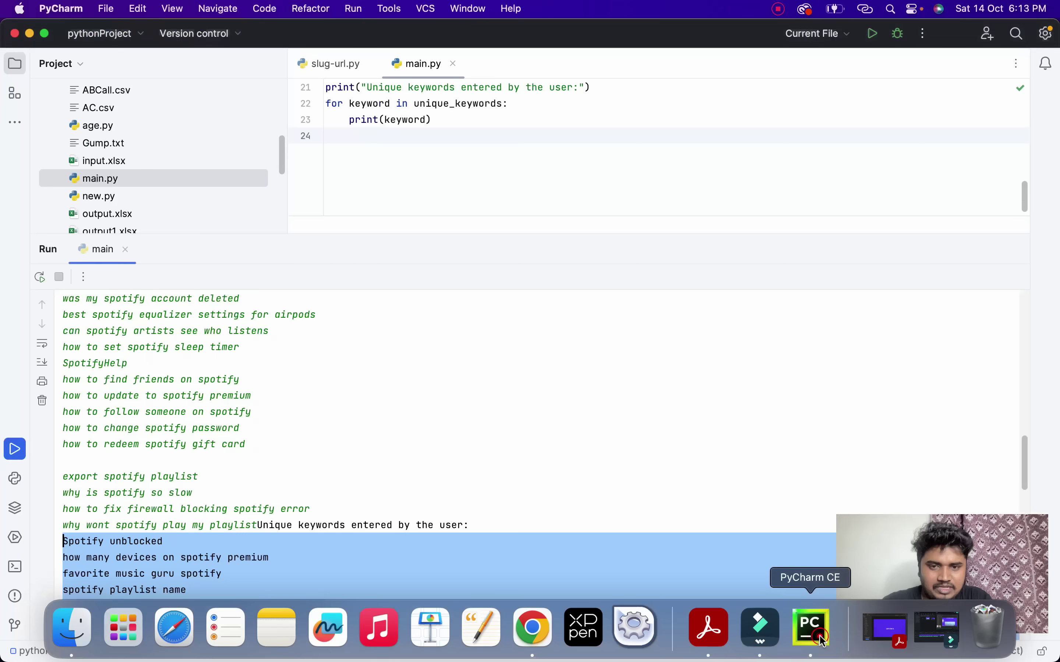
left_click(872, 34)
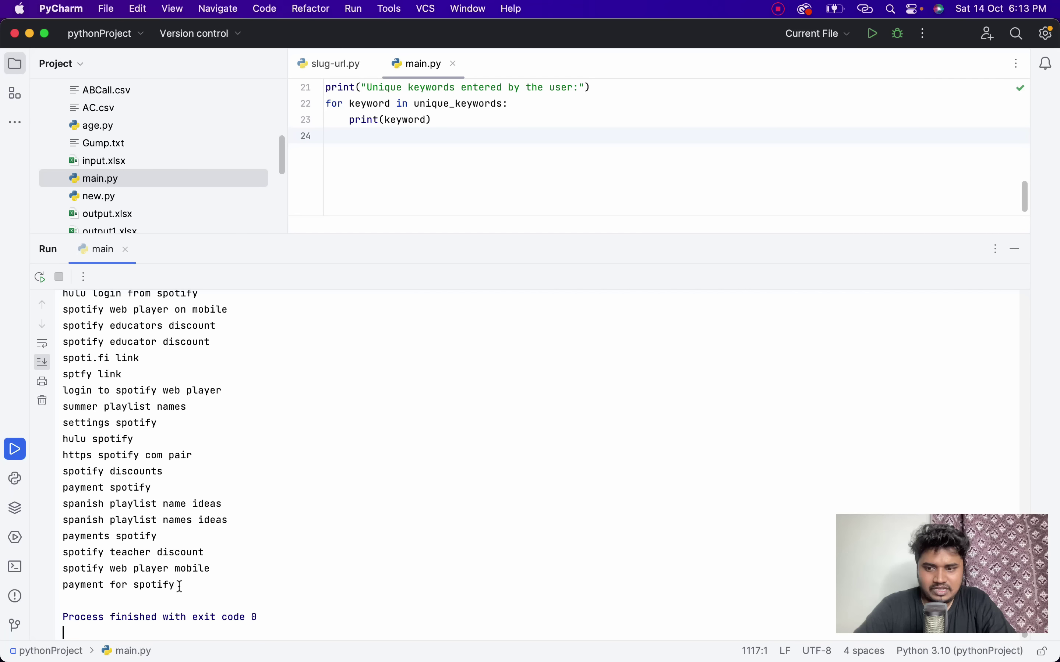
Copy the unique keywords from the script's output and paste them into the keywords sheet in Chrome, starting at cell G1.
left_click_drag(180, 586, 66, 521)
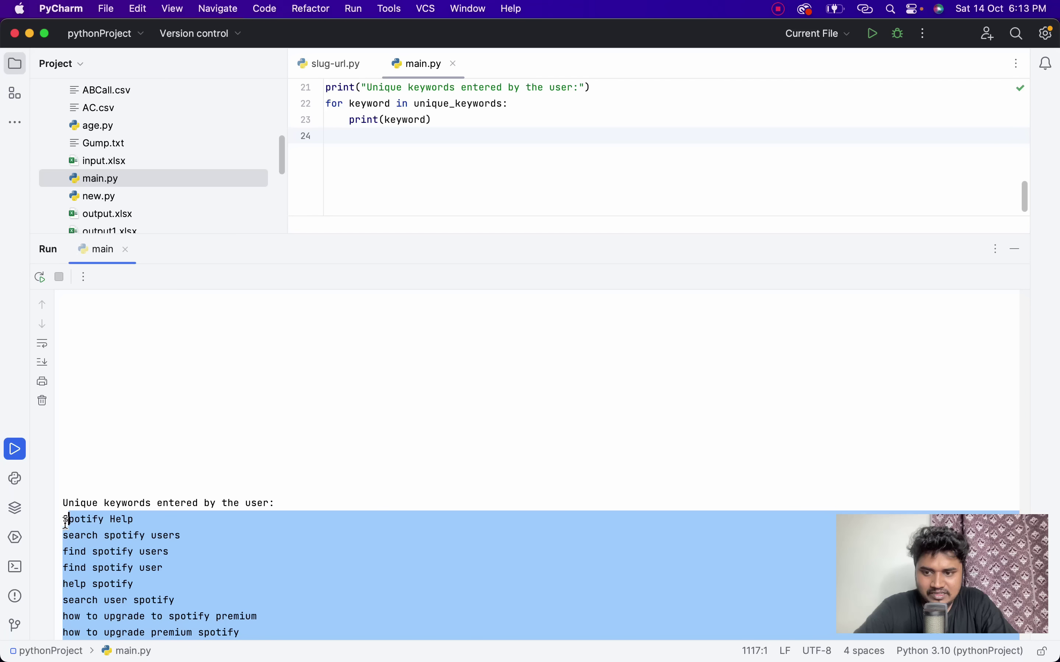
mouse_move(582, 626)
left_click(531, 626)
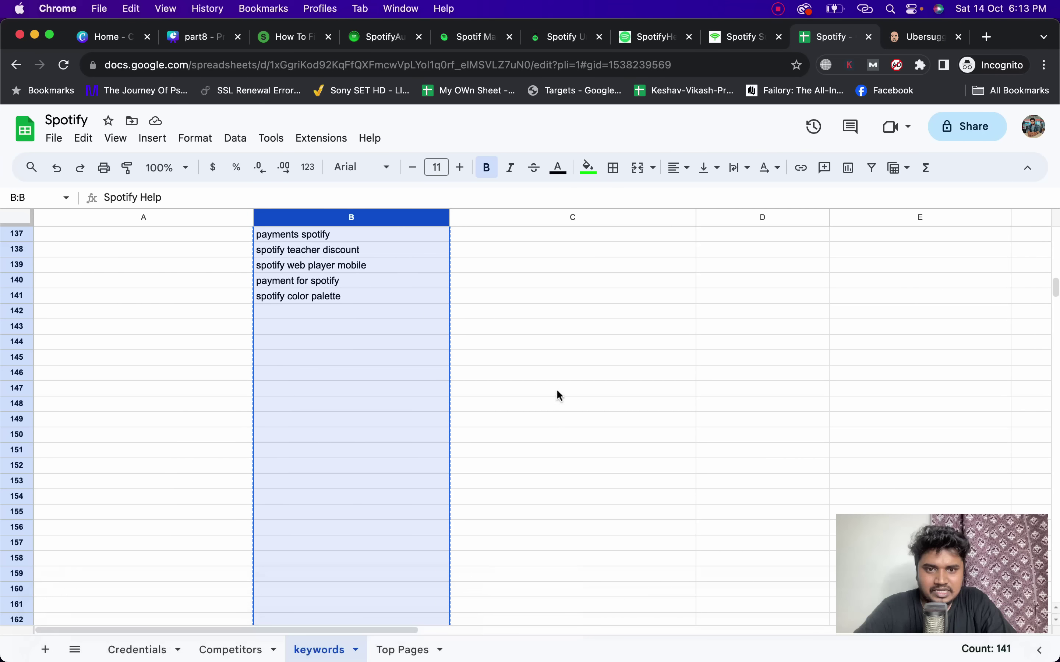
scroll(560, 396, "up", 20)
left_click_drag(416, 632, 700, 631)
left_click(554, 235)
key("super+v")
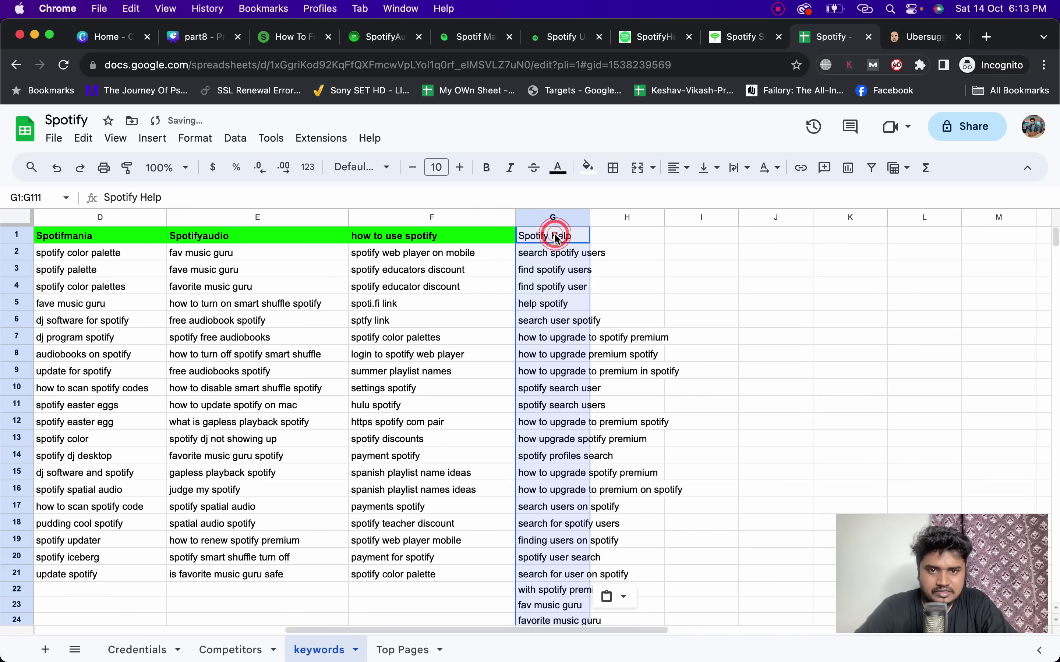
Widen column G for the pasted keywords and check the list through to its last entry.
left_click_drag(589, 217, 637, 215)
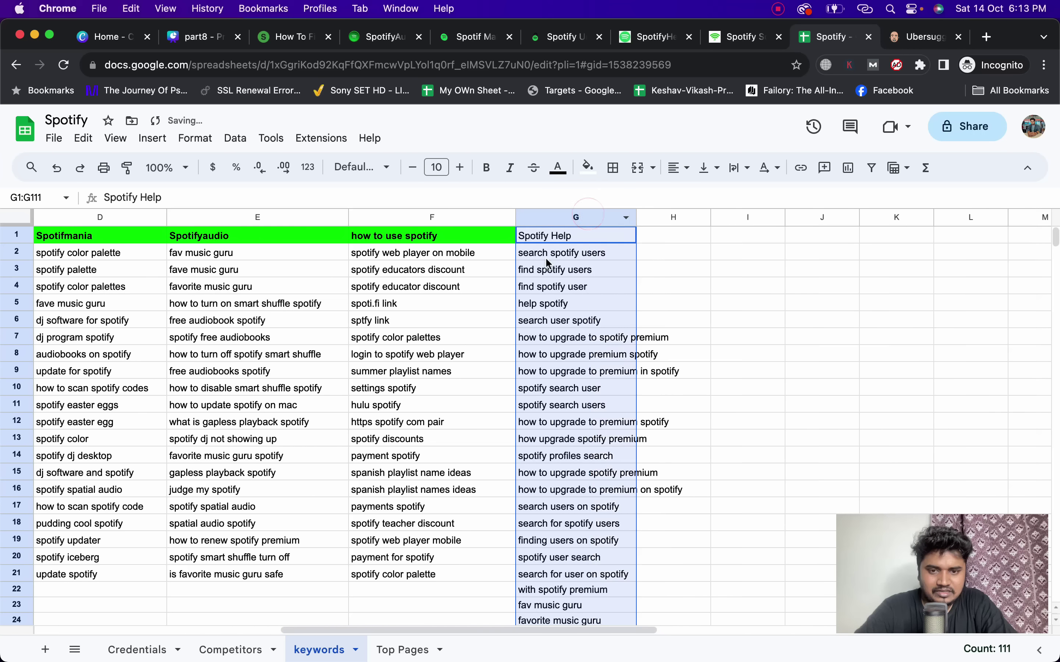
scroll(549, 263, "down", 20)
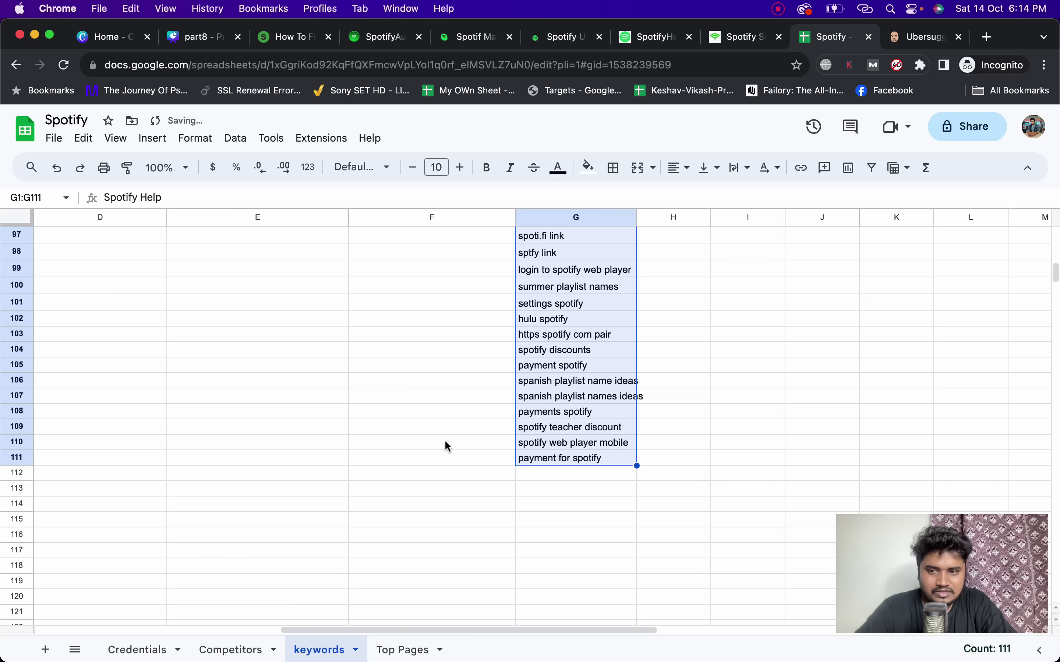
left_click(663, 465)
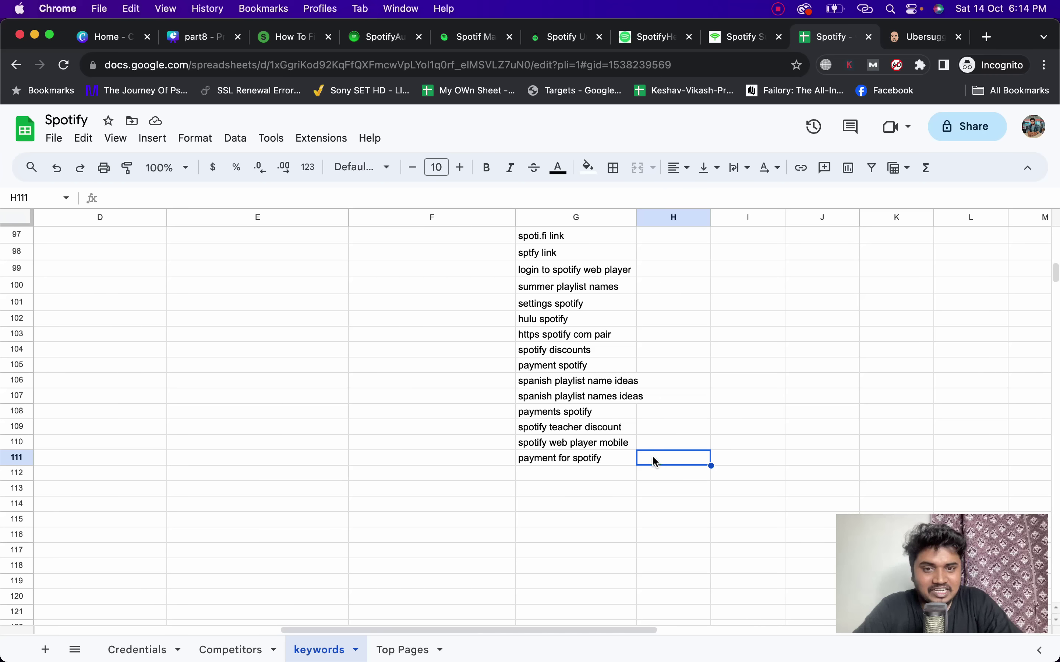
scroll(652, 455, "up", 20)
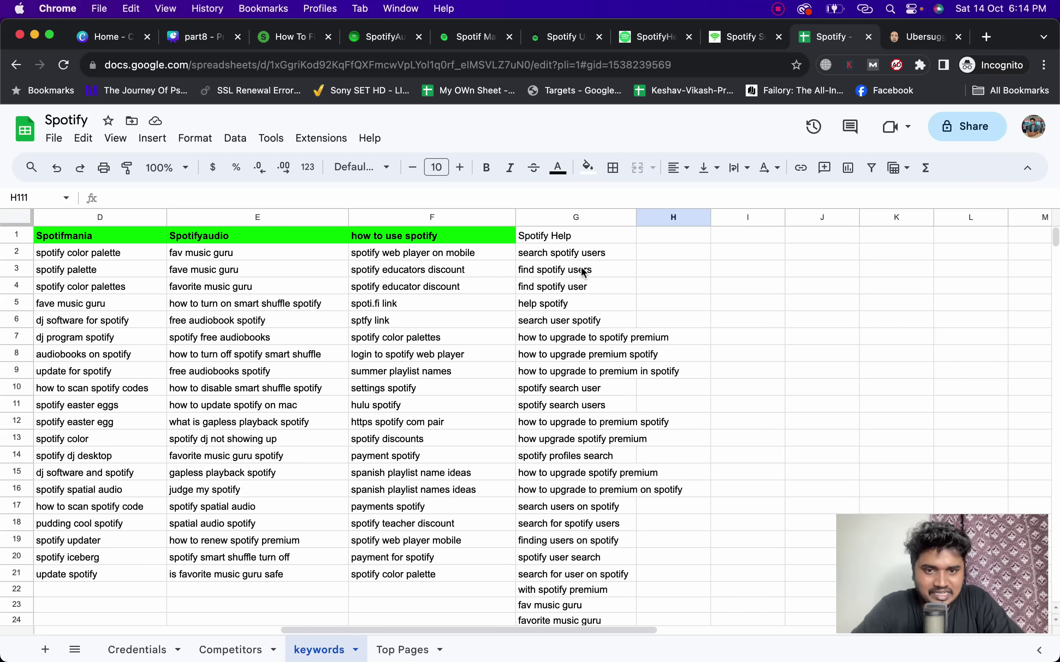
Replace the heading in G1 with "unique keywords" and format it bold with a bright green fill.
left_click(593, 235)
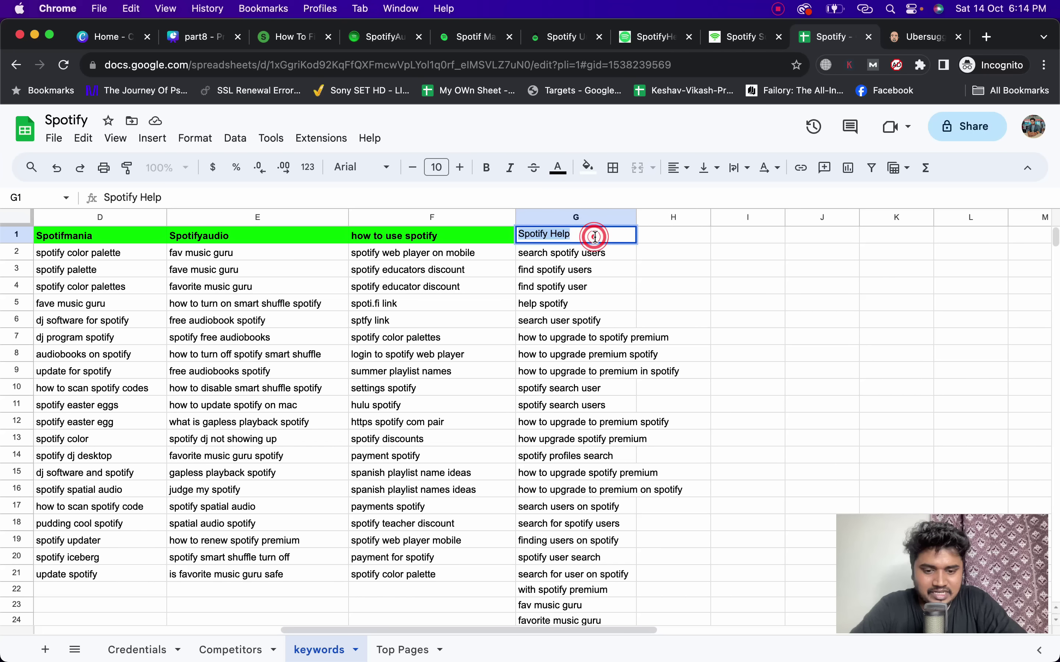
type("unique key")
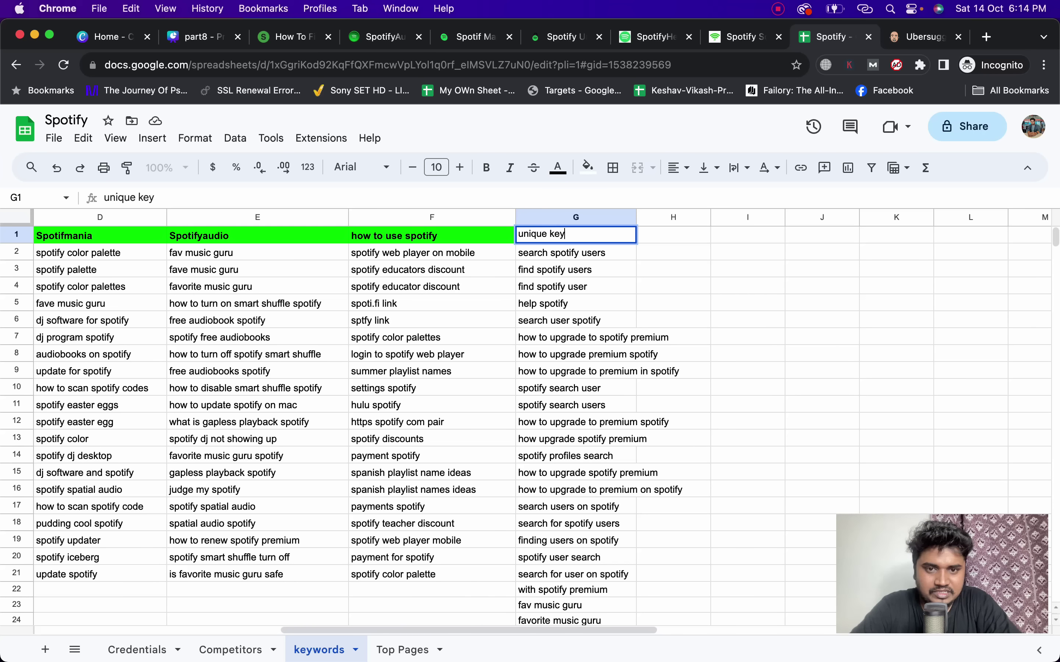
type("words")
key("Return")
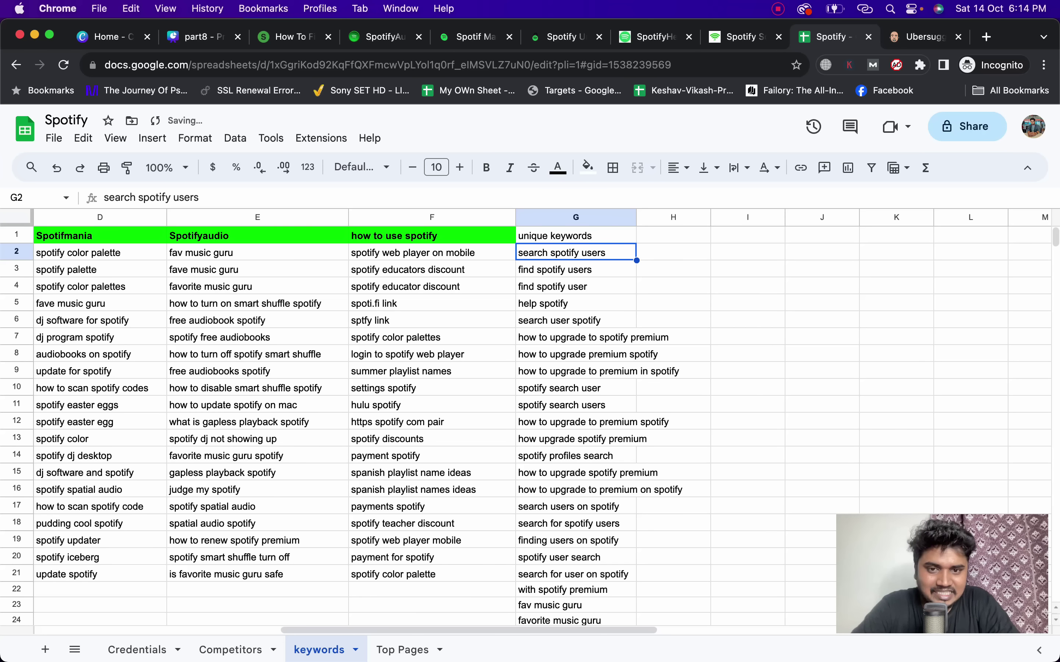
left_click(612, 236)
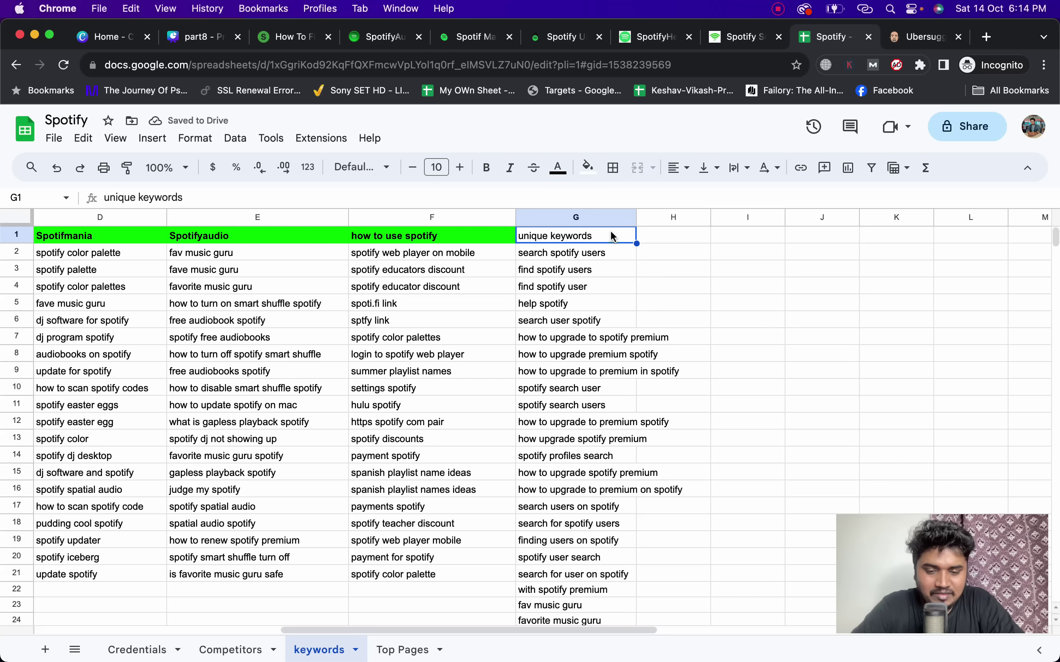
key("super+b")
left_click(587, 167)
left_click(658, 240)
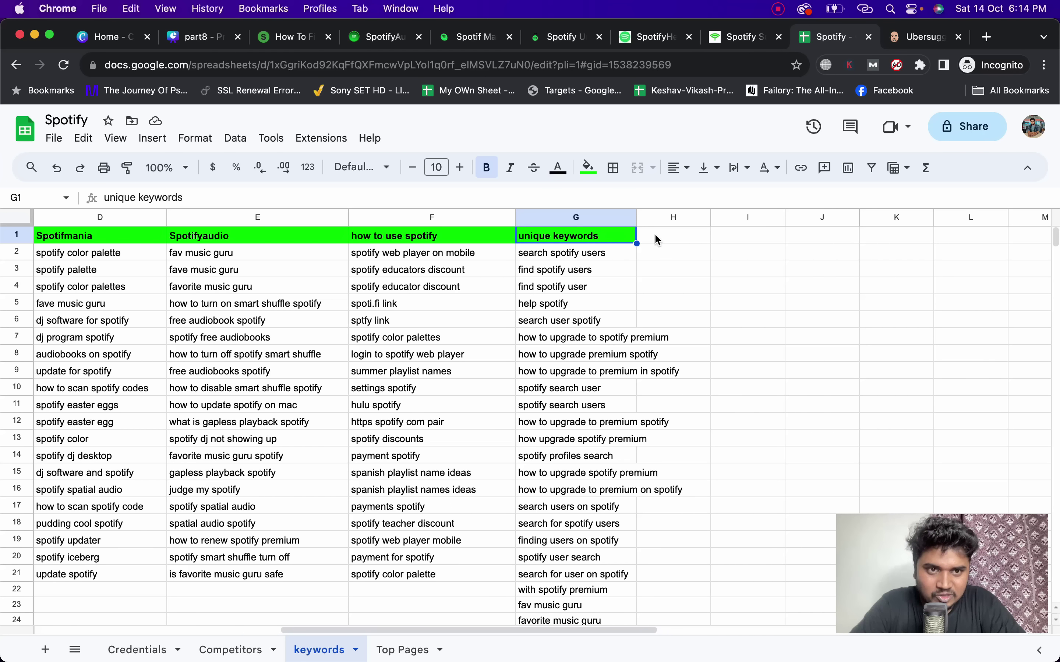
Add a new sheet to the spreadsheet and name it similarweb.
key("shift+F11")
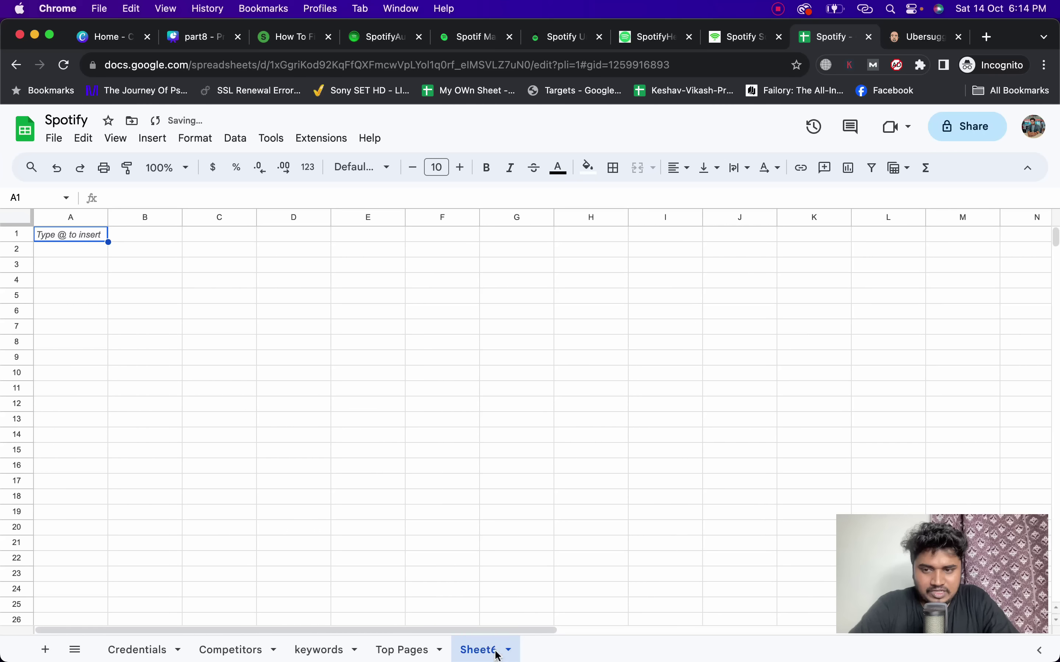
right_click(492, 649)
left_click(491, 468)
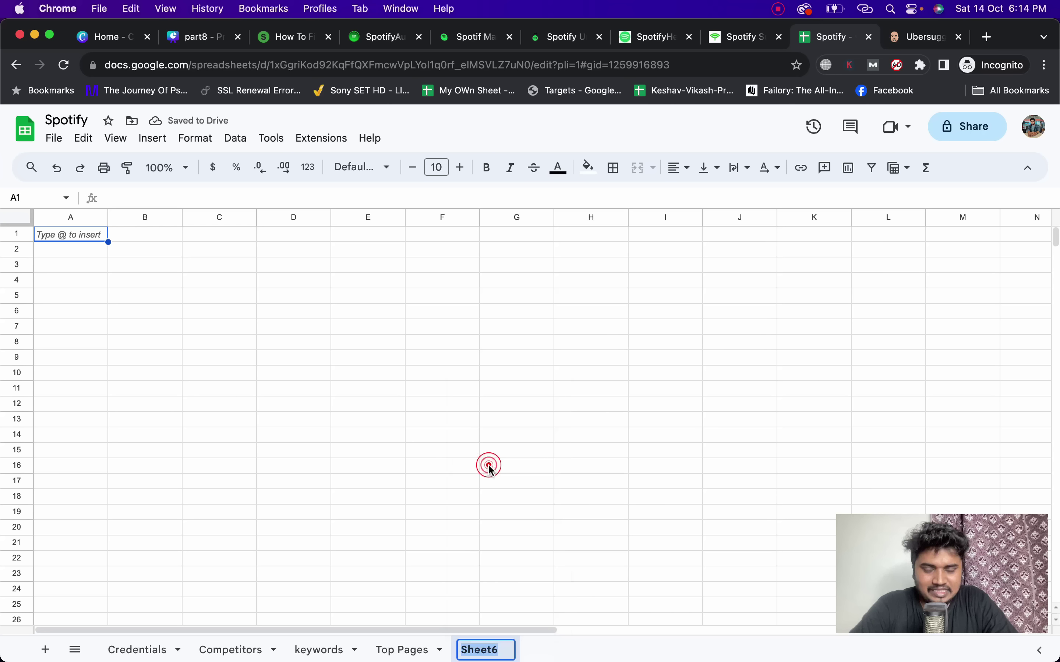
type("similarweb")
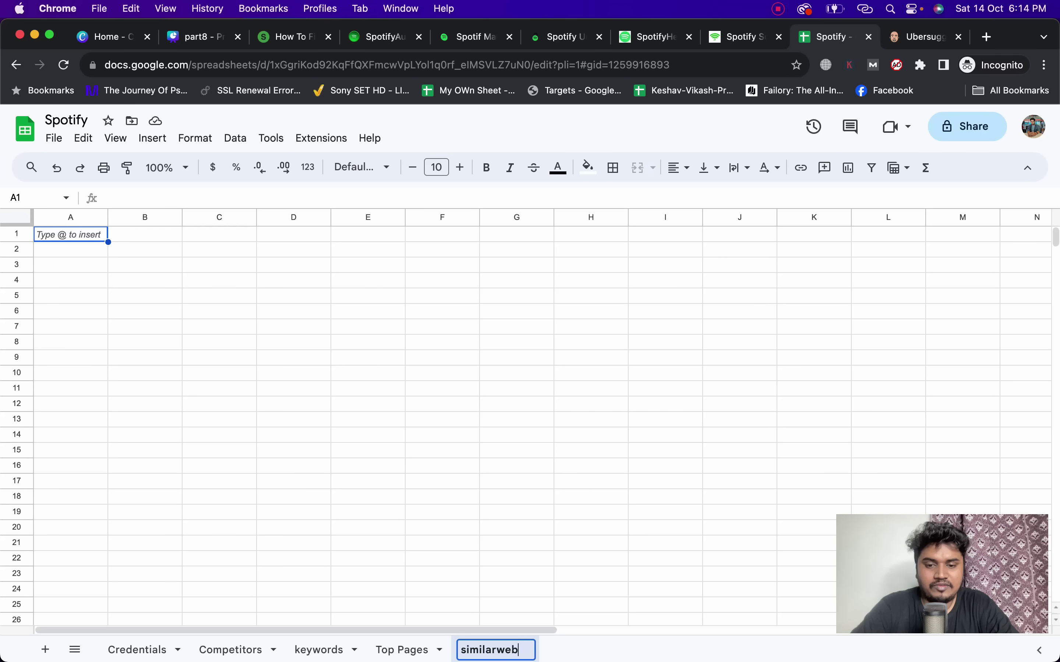
key("Return")
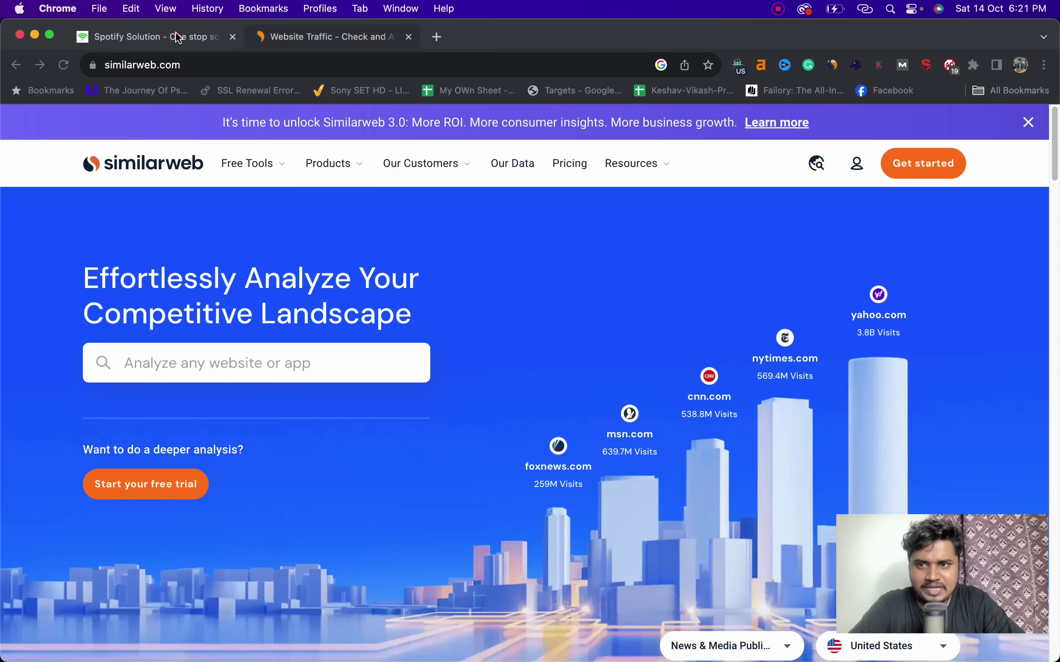
left_click(176, 36)
left_click(199, 65)
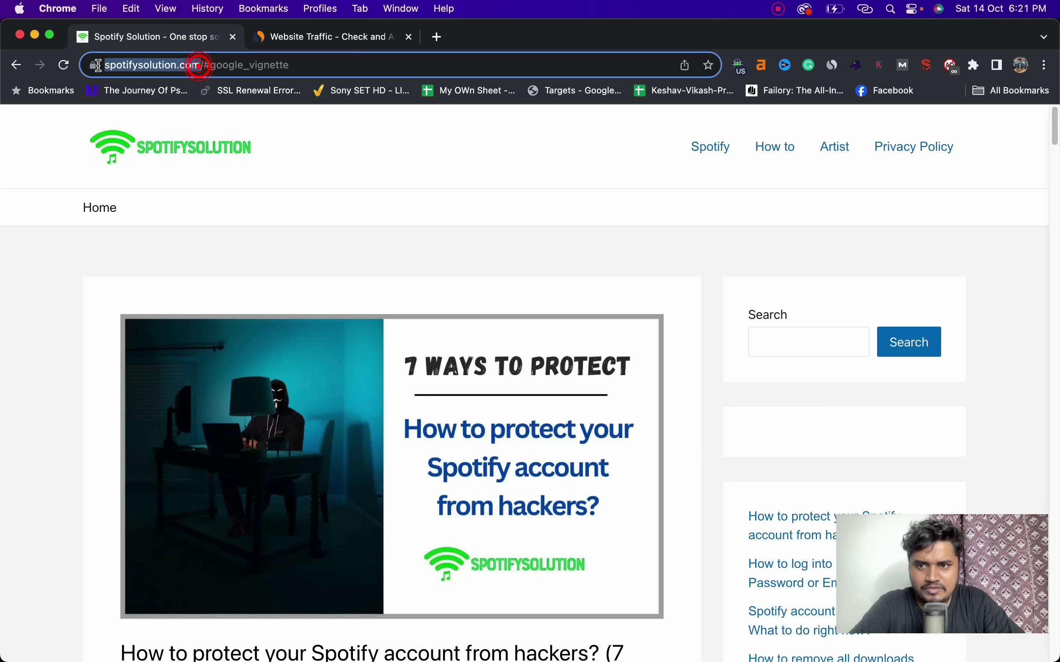
left_click(329, 39)
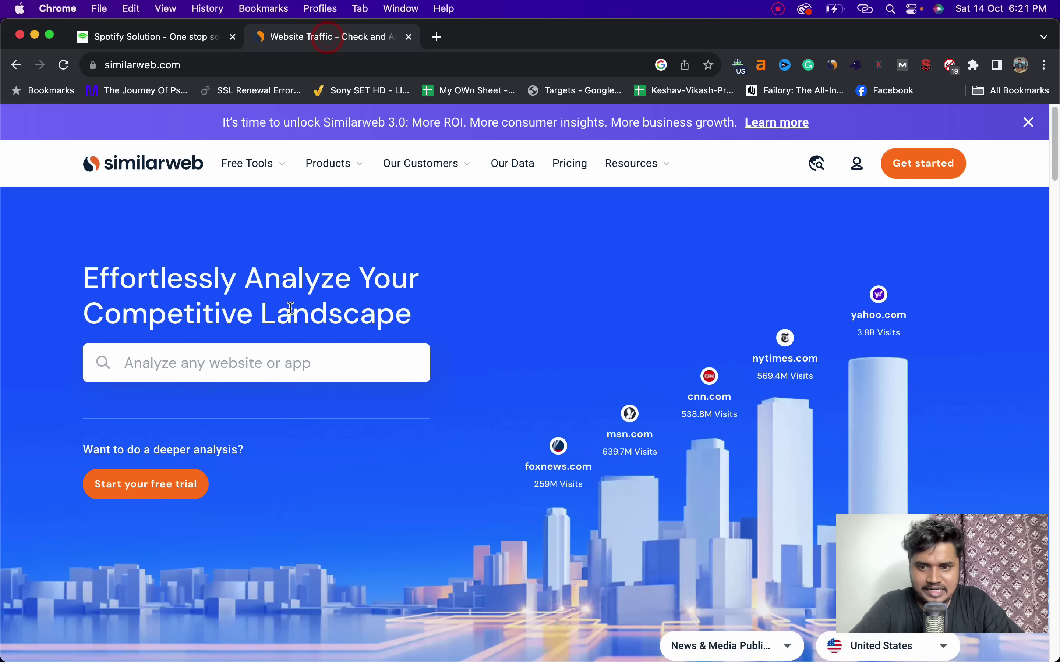
left_click(284, 372)
type("https://spotifysolution.com/")
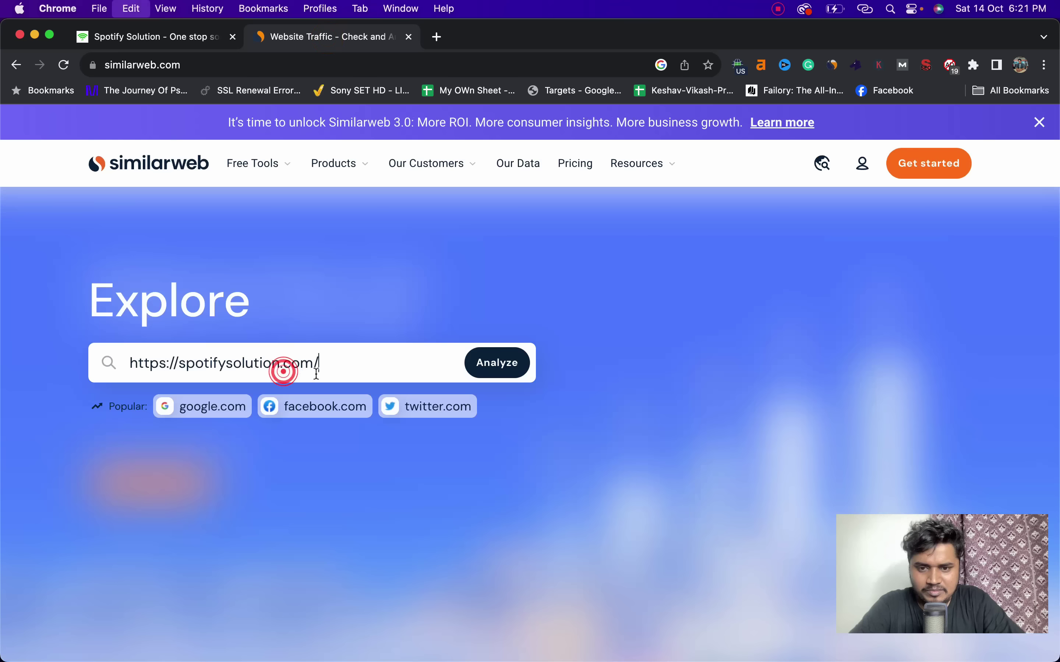
left_click(491, 372)
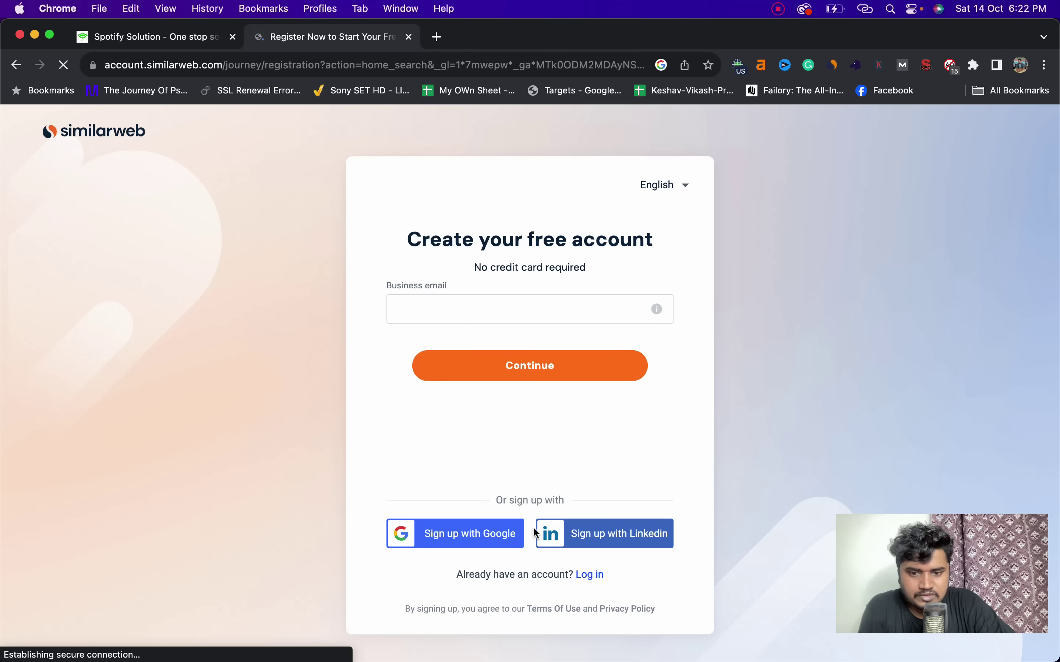
left_click(508, 533)
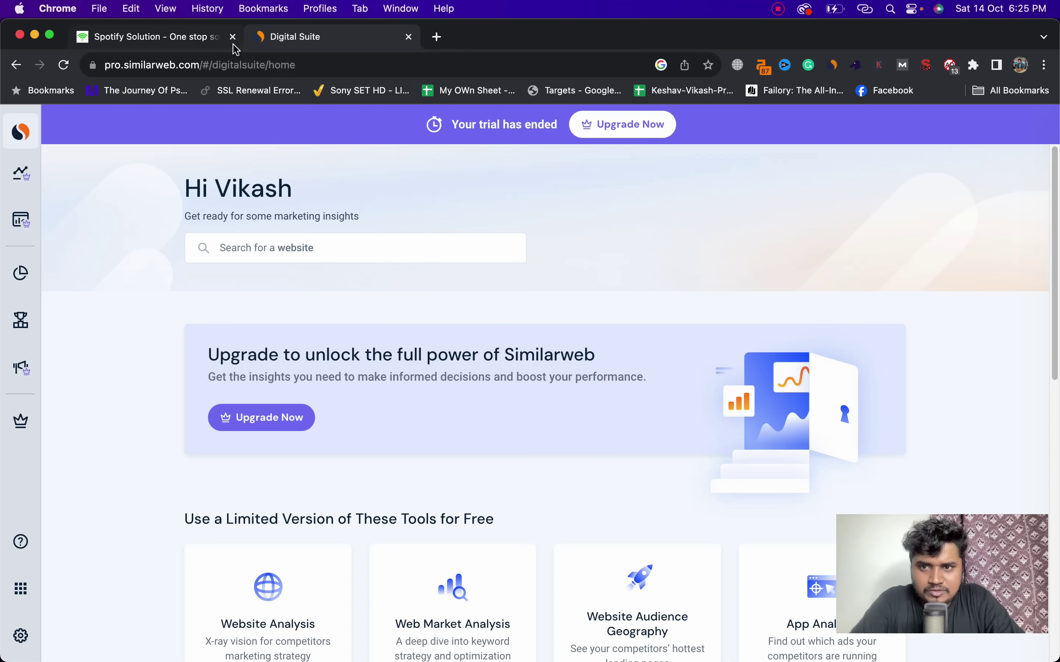
left_click(212, 37)
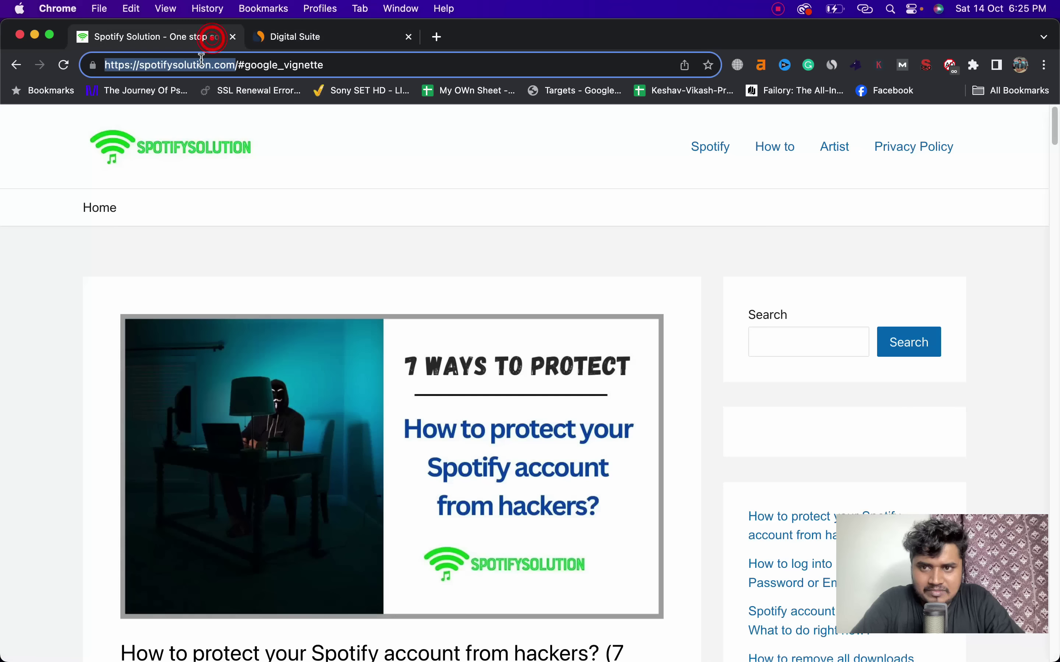
left_click(284, 41)
left_click(315, 243)
type("https://spotifysolution.com/")
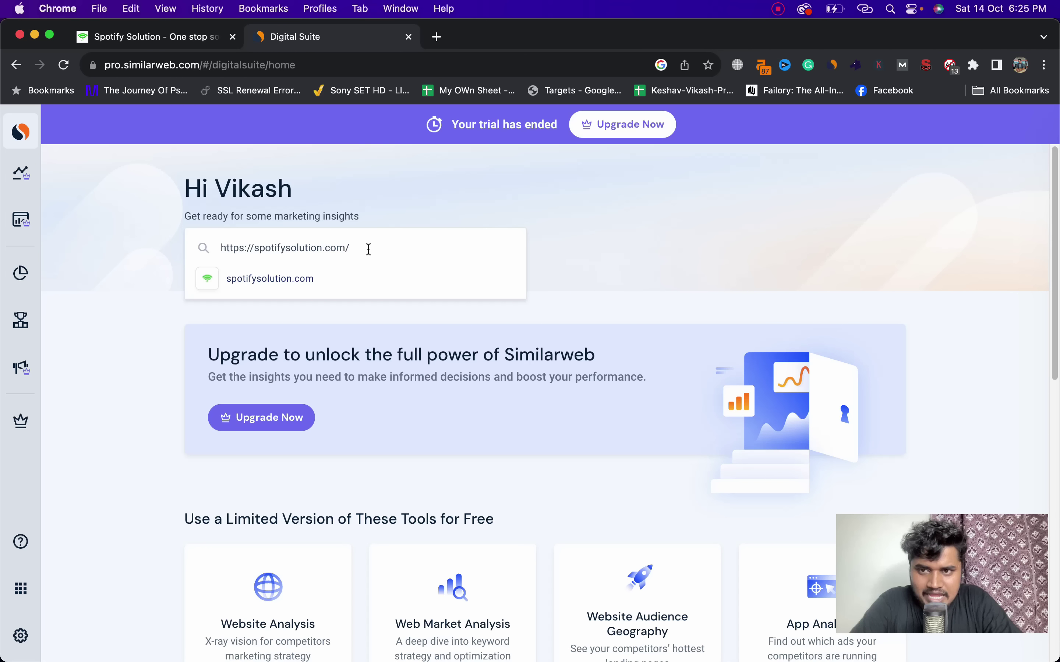
left_click(317, 279)
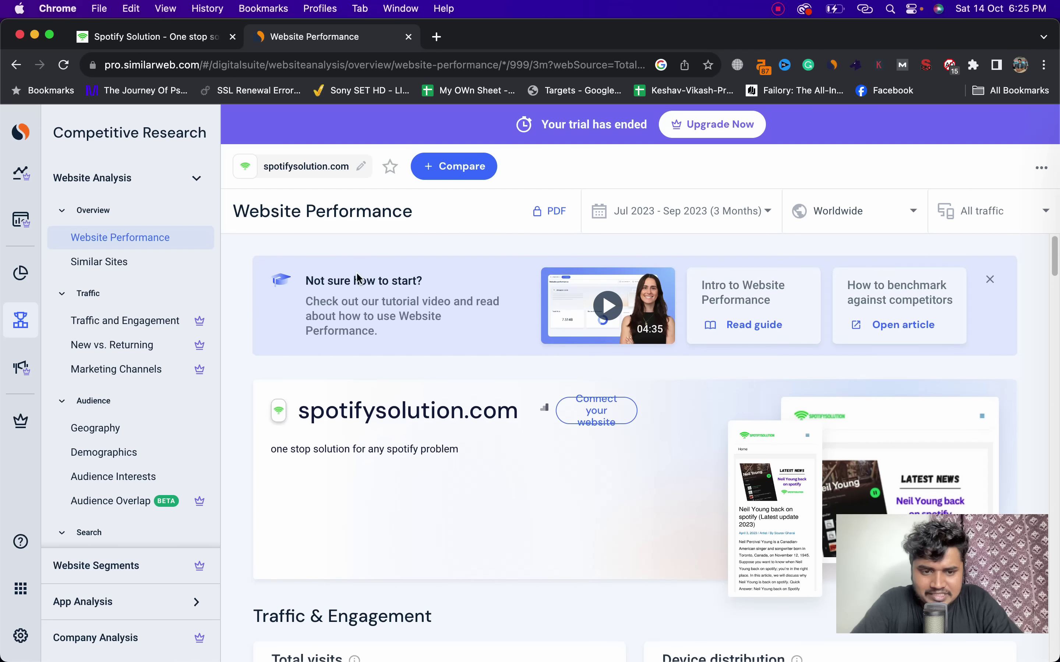
Review the site's total visits, ranks, engagement, visits over time, top countries, marketing channels and top organic search terms.
scroll(357, 274, "down", 5)
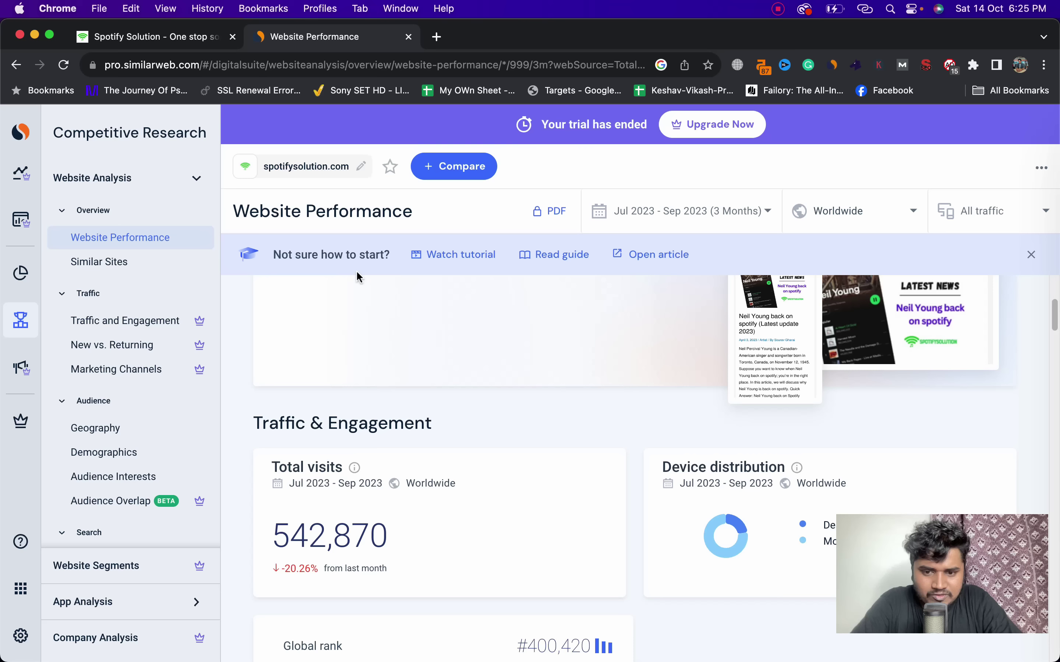
scroll(482, 381, "down", 6)
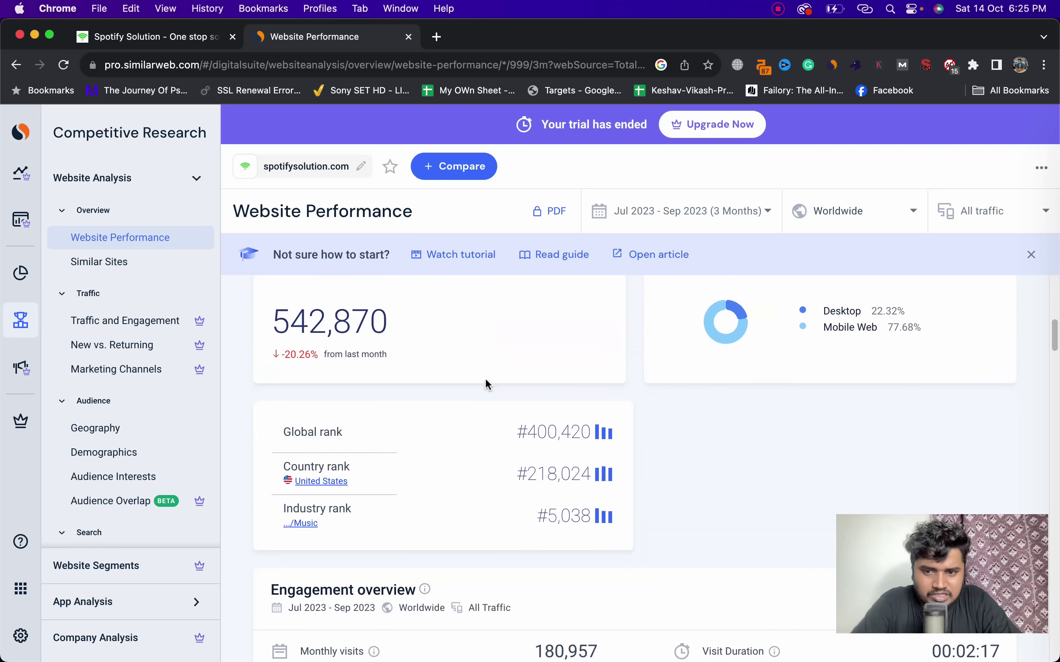
scroll(485, 379, "down", 2)
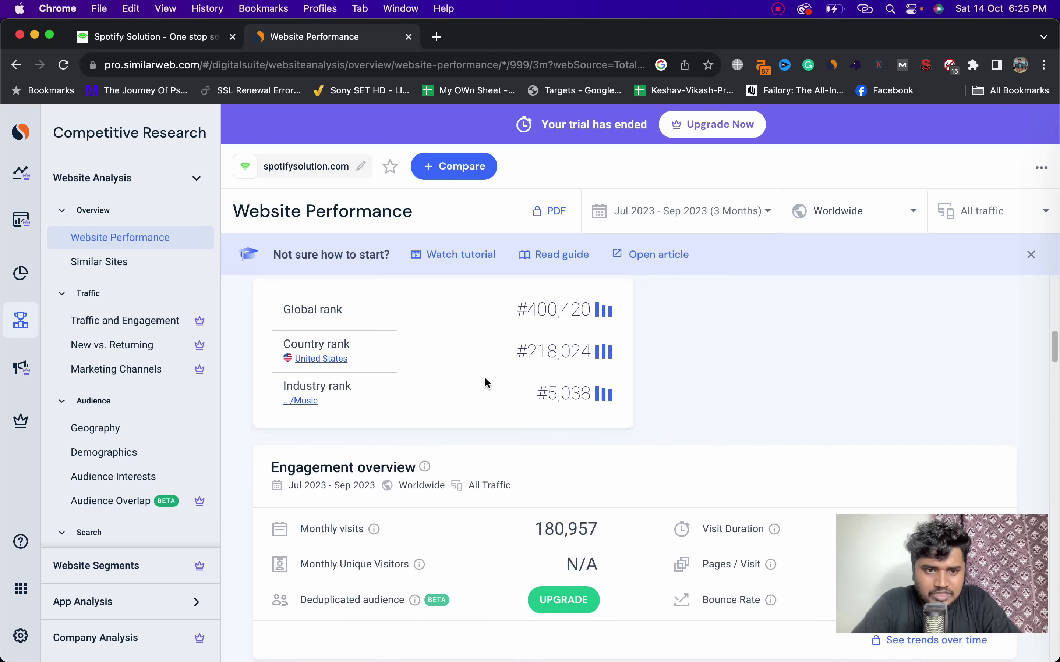
scroll(485, 380, "up", 5)
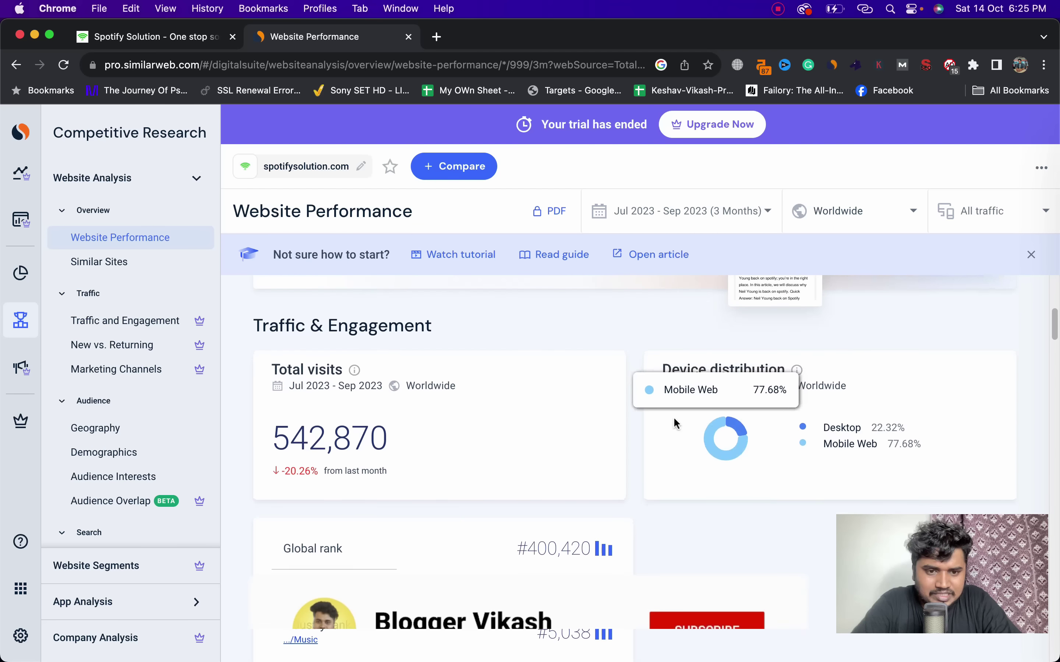
scroll(668, 418, "down", 10)
scroll(657, 408, "down", 1)
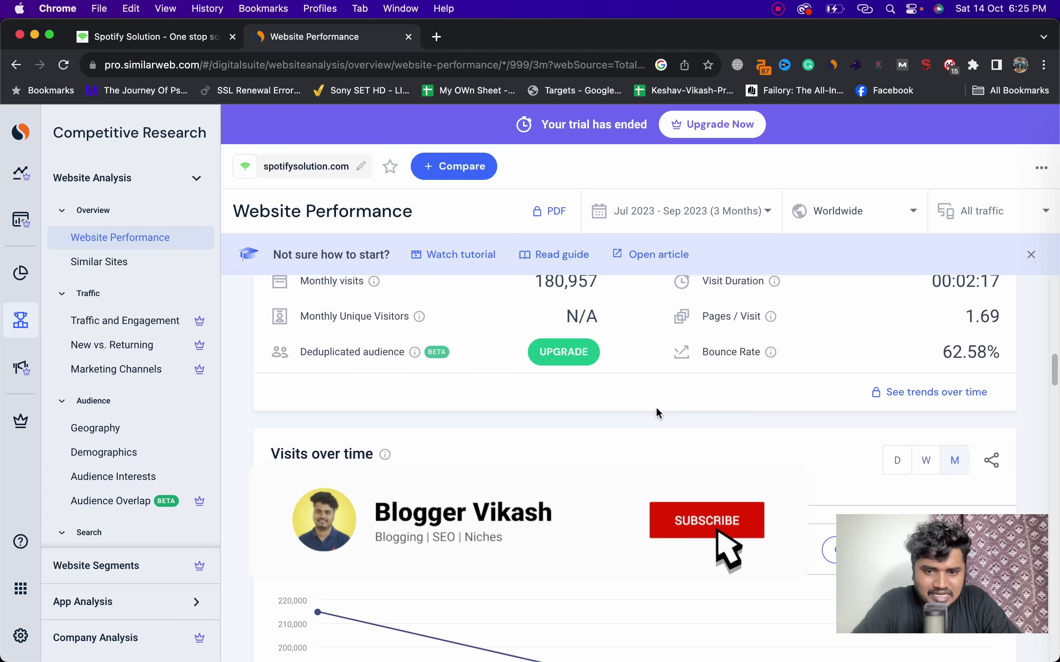
scroll(650, 407, "down", 3)
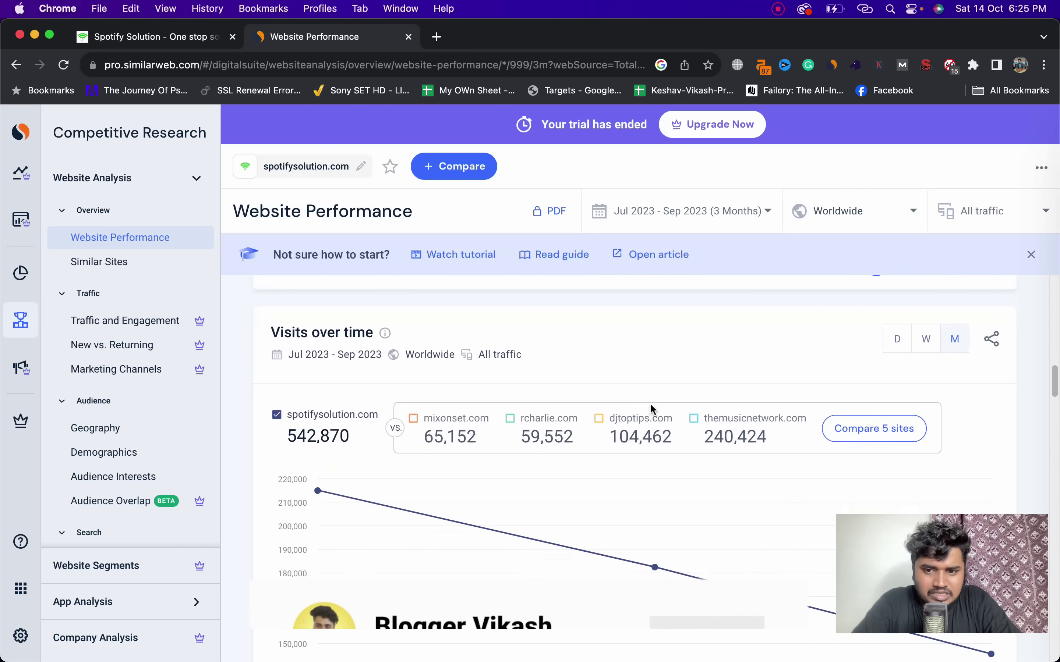
scroll(651, 406, "down", 6)
scroll(651, 409, "down", 4)
scroll(650, 410, "down", 2)
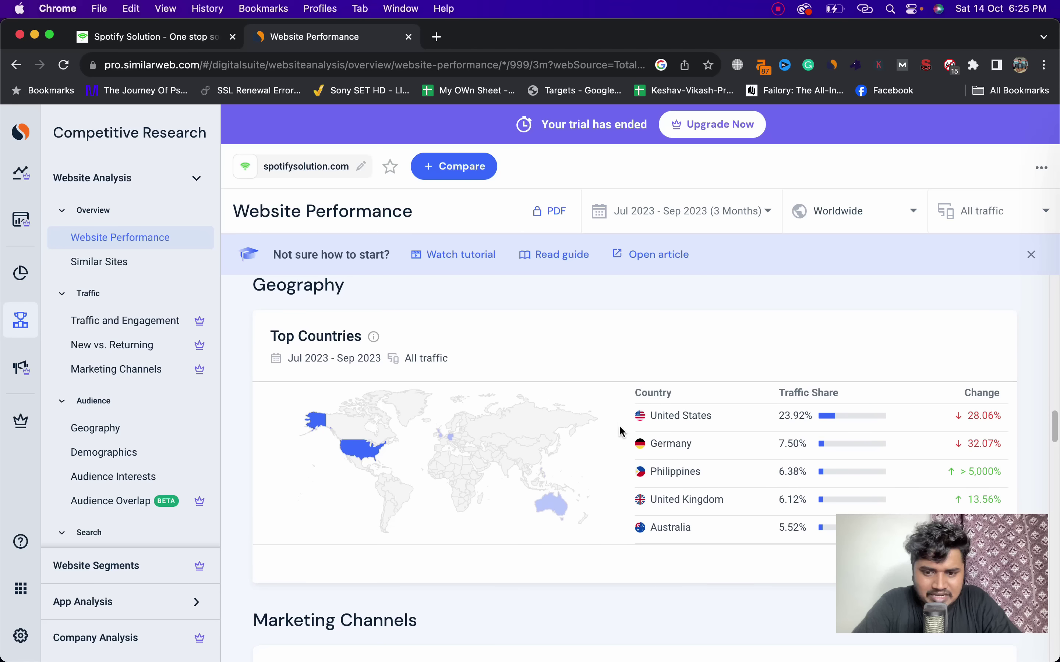
scroll(619, 430, "down", 2)
scroll(620, 430, "down", 5)
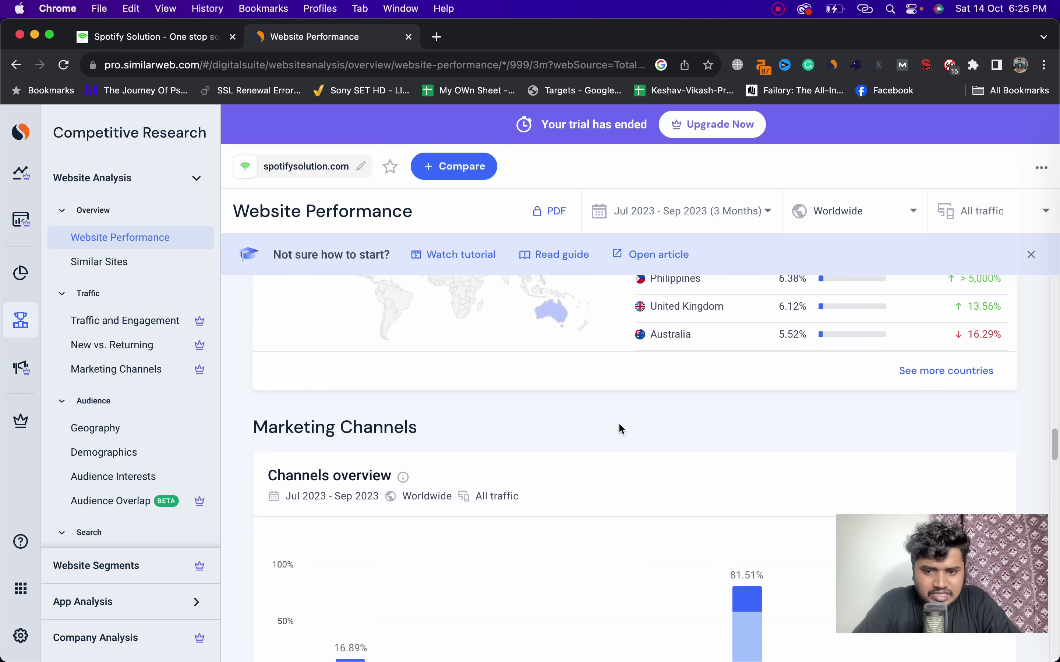
scroll(691, 457, "down", 2)
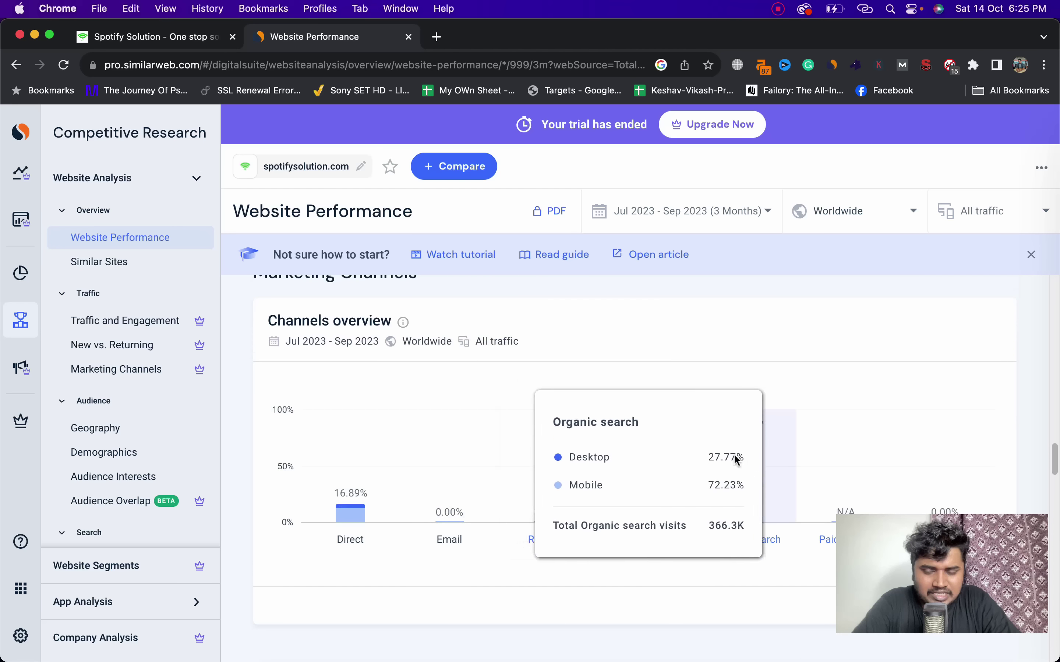
scroll(747, 446, "down", 4)
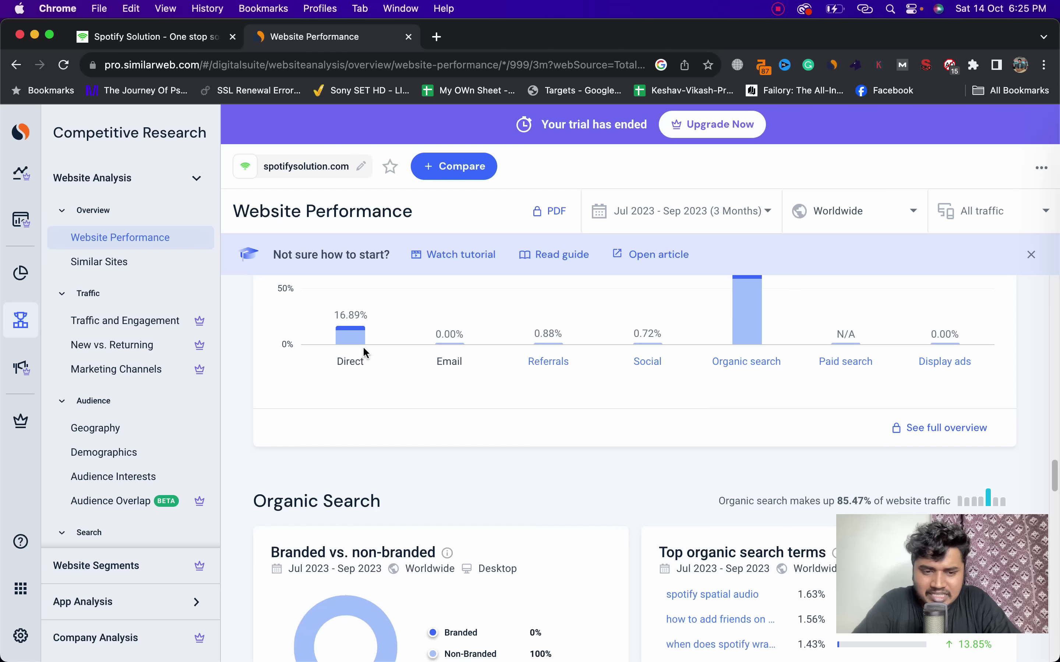
scroll(364, 346, "down", 2)
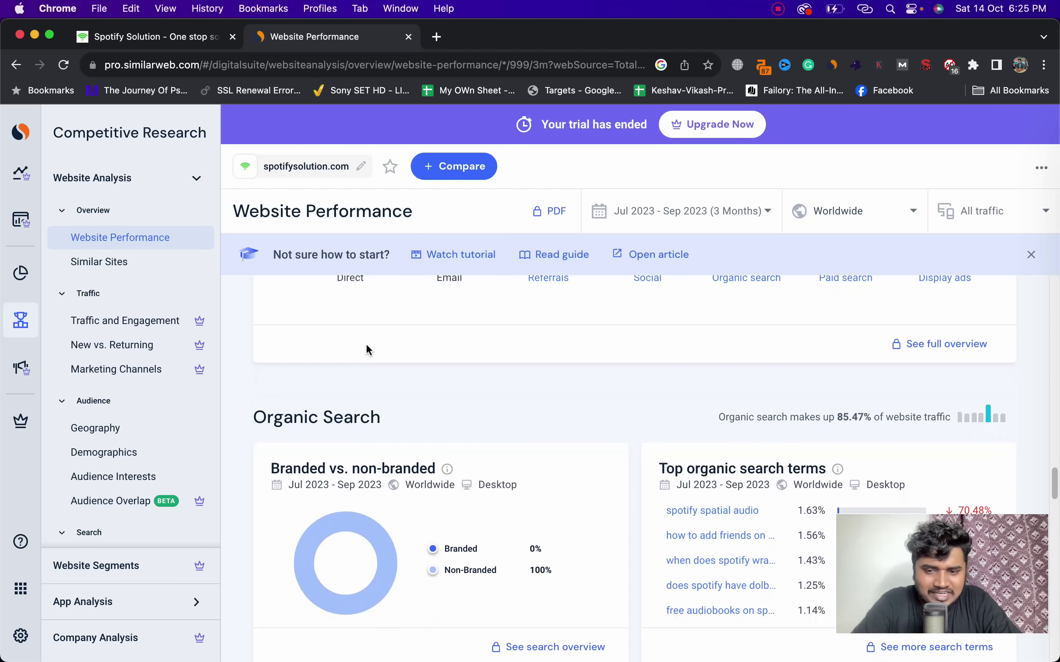
scroll(367, 348, "down", 3)
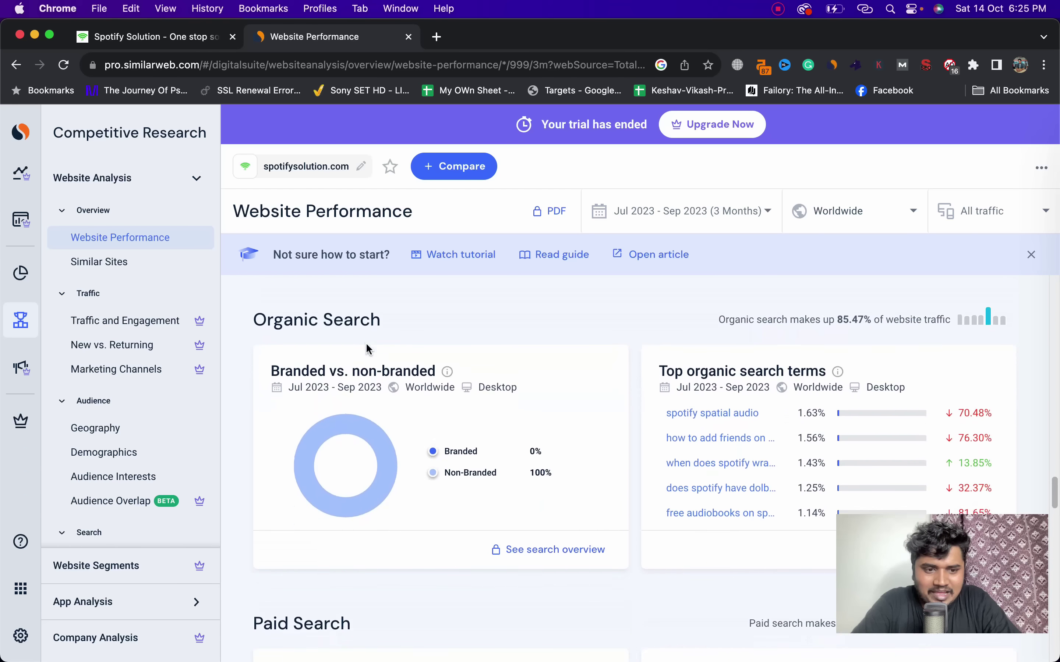
scroll(368, 349, "down", 2)
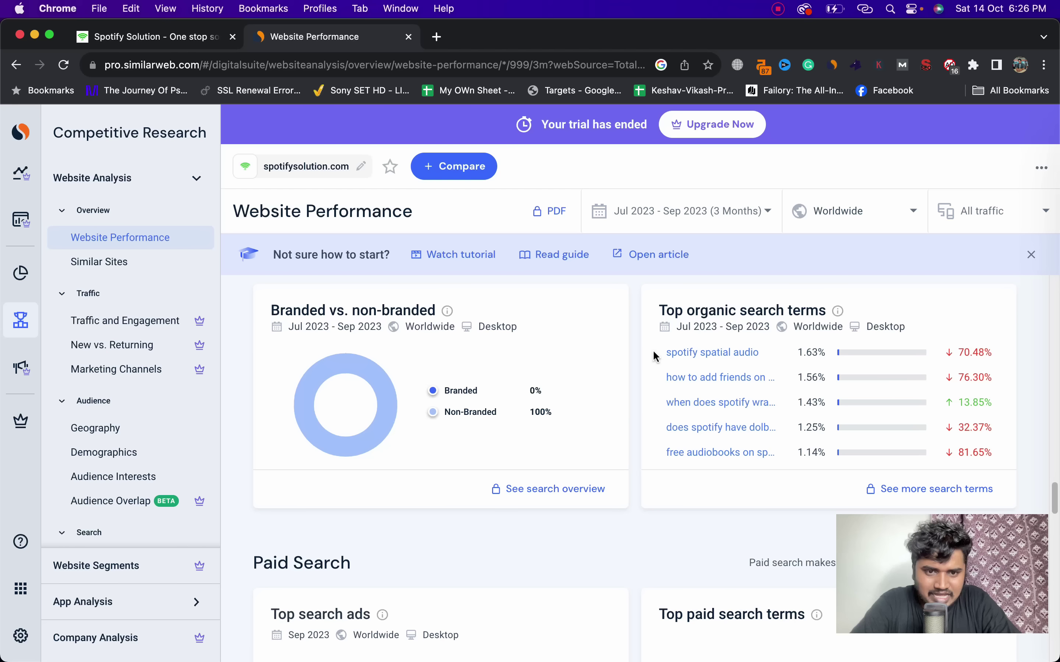
left_click_drag(655, 354, 767, 498)
left_click(767, 498)
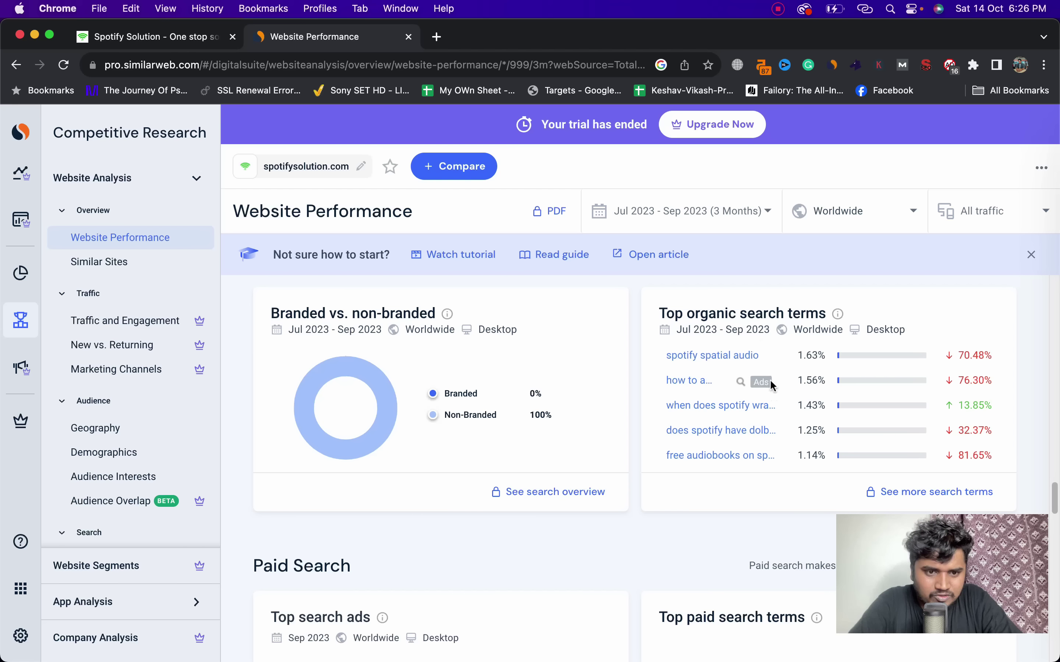
Open the Google search for "spotify spatial audio", copy the term, and list it in A2 of the similarweb sheet under "Spotify Solution" in A1.
mouse_move(761, 362)
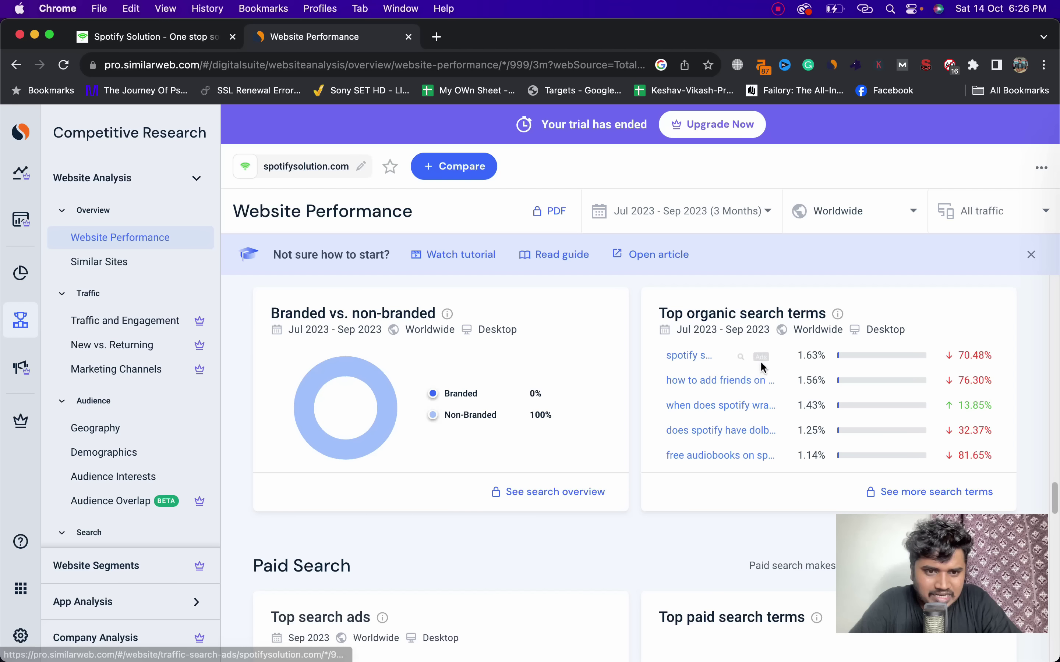
left_click(742, 357)
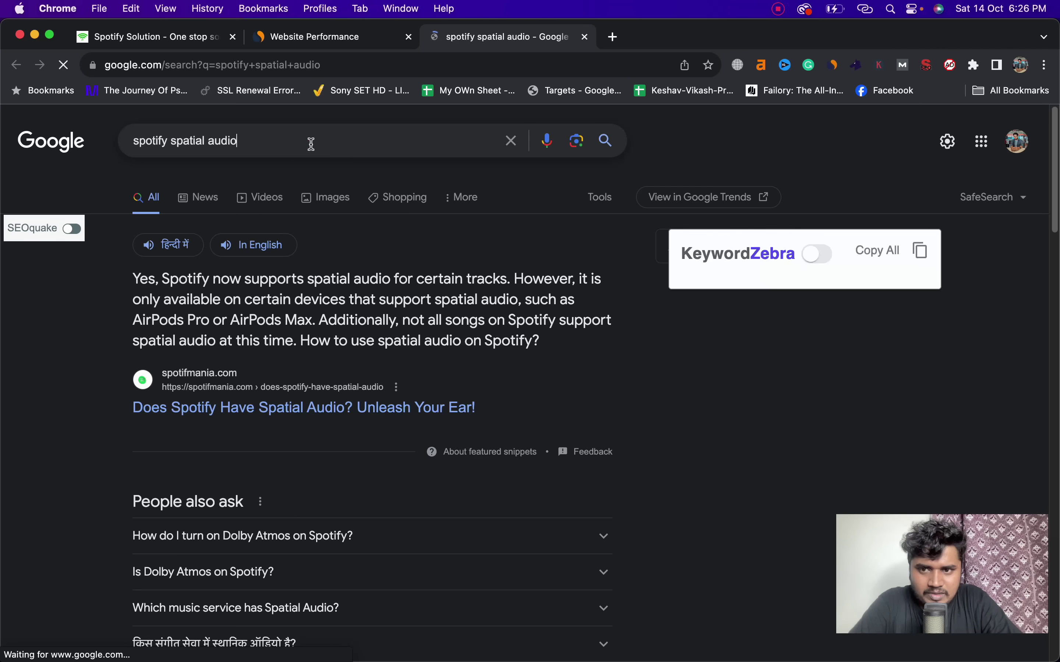
left_click(311, 143)
key("super+c")
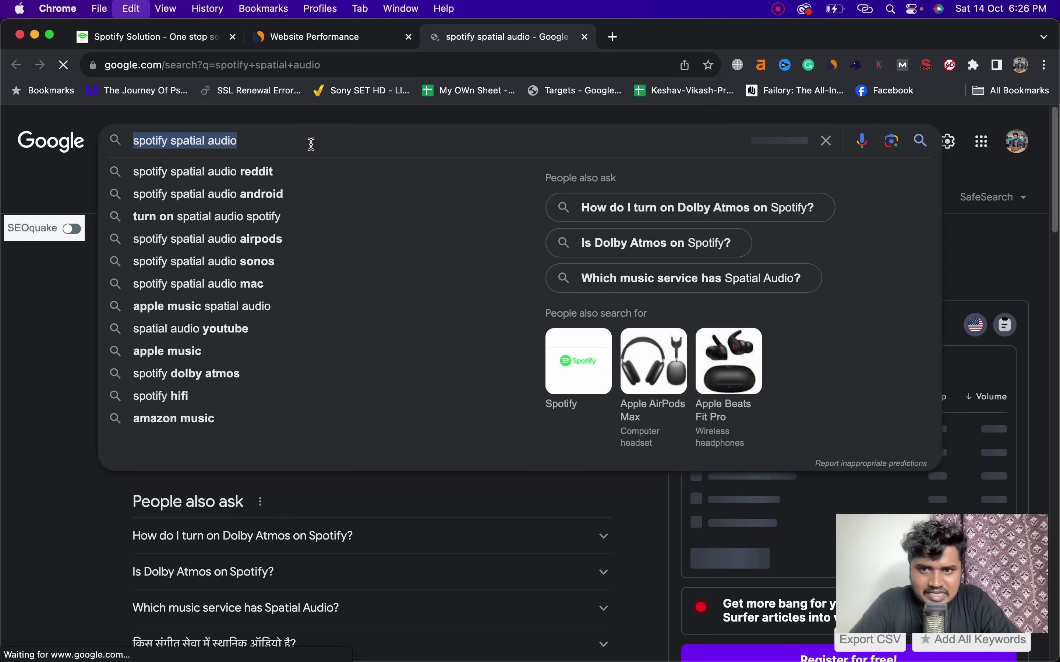
left_click(613, 37)
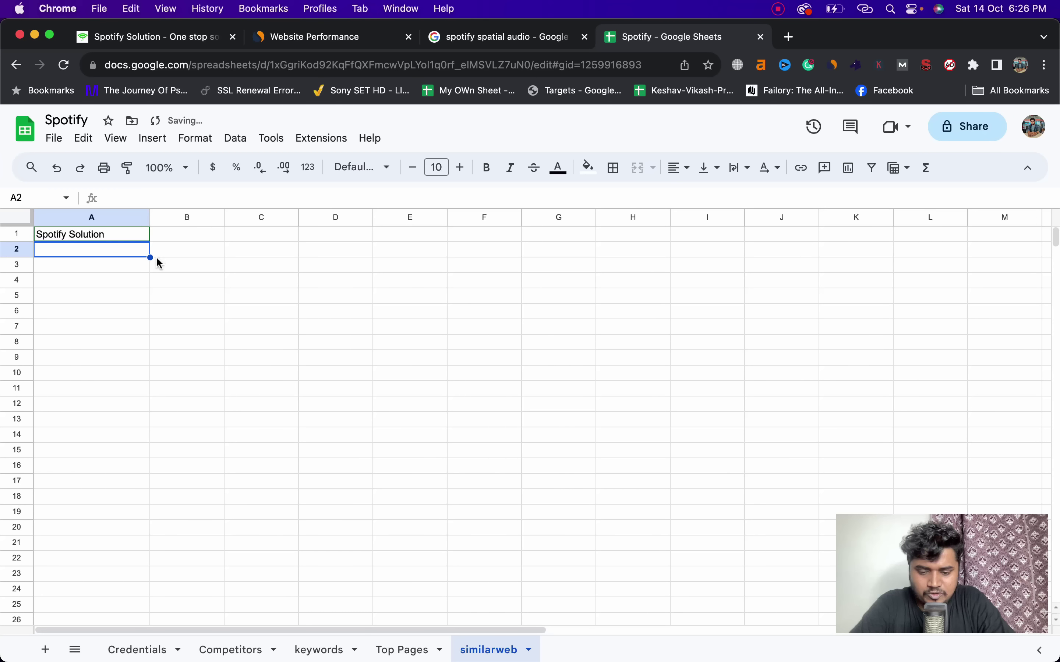
key("super+v")
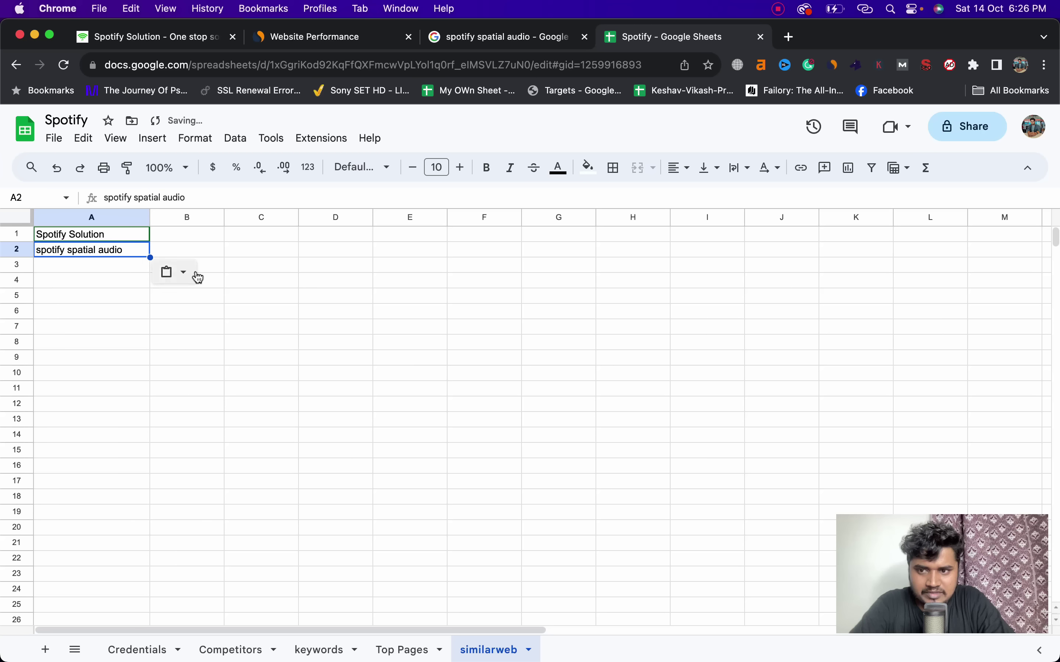
left_click(236, 281)
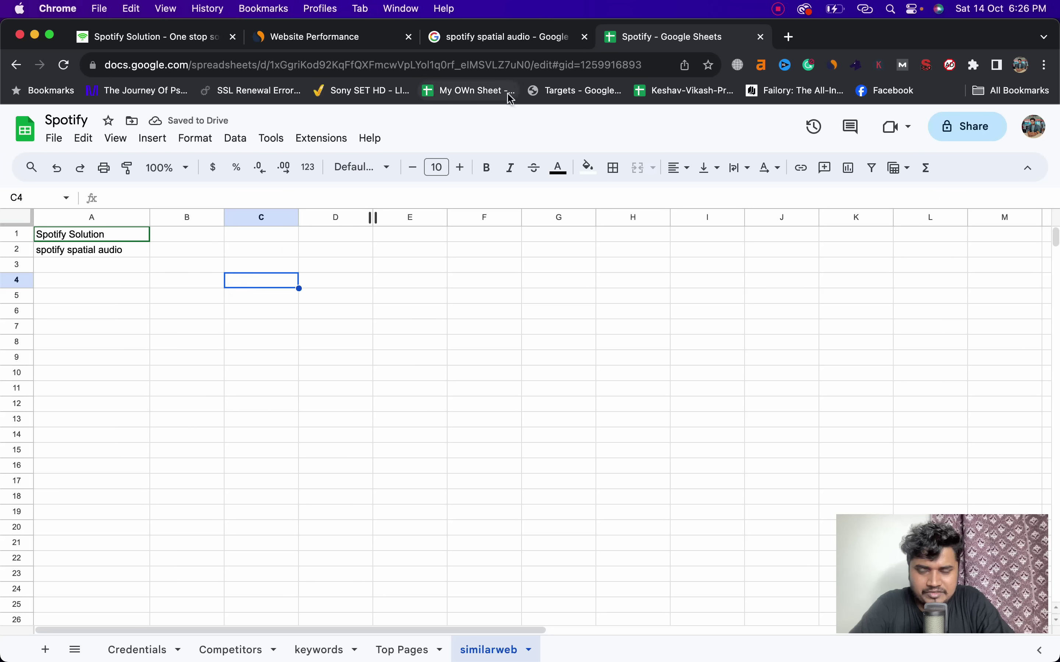
From Similarweb's top organic terms, open Google searches for adding friends on Spotify without Facebook, the Dolby question and free audiobooks on Spotify.
left_click(479, 44)
left_click(351, 44)
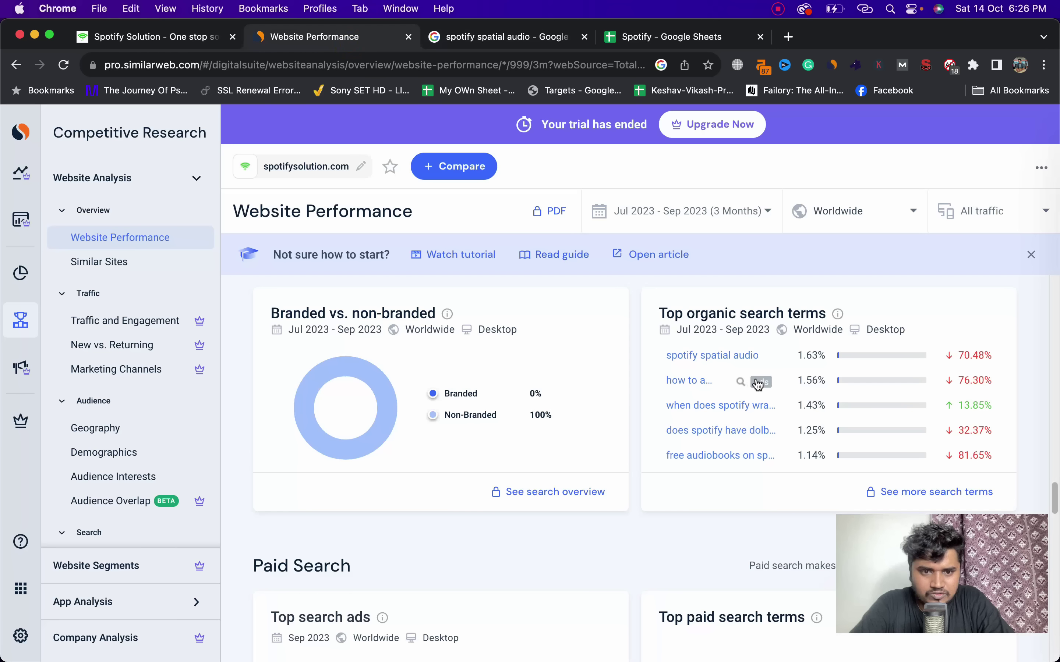
left_click(740, 380)
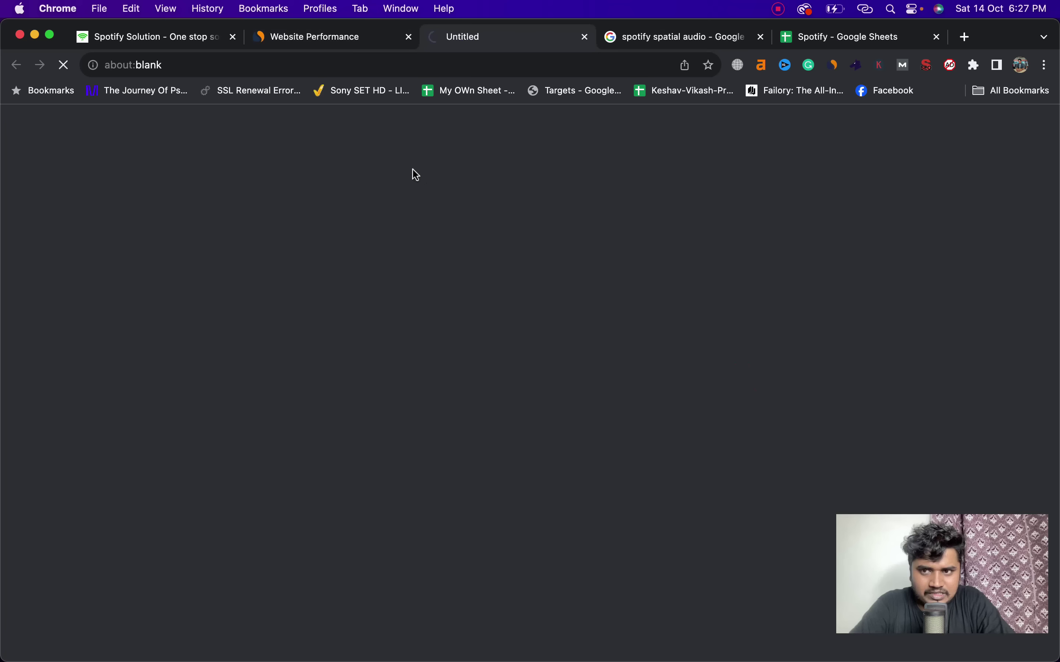
left_click(330, 42)
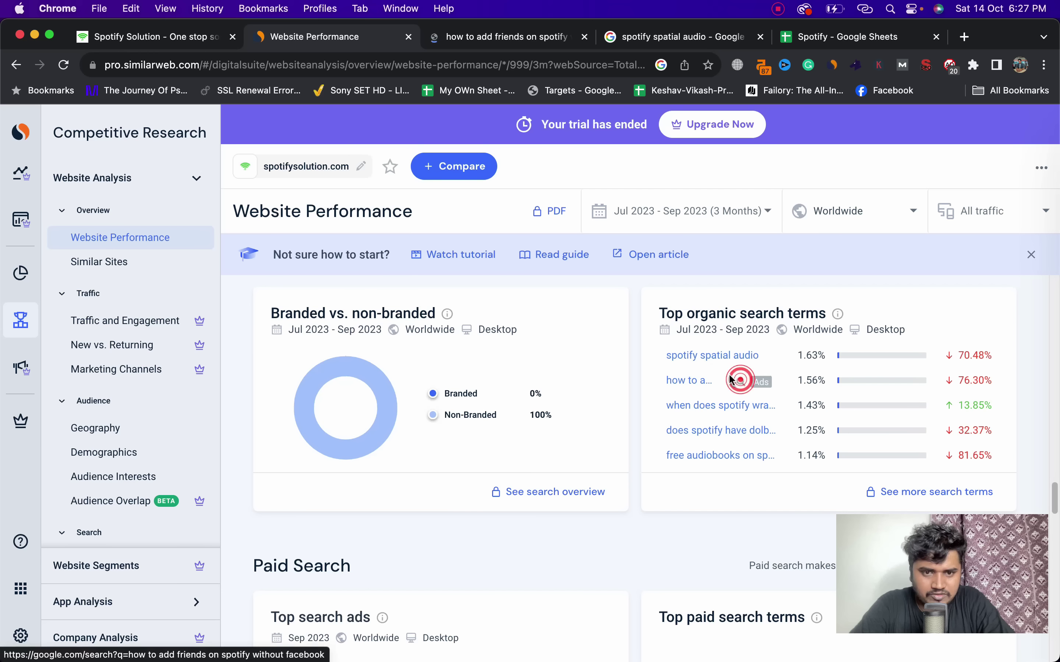
left_click(741, 381)
left_click(287, 44)
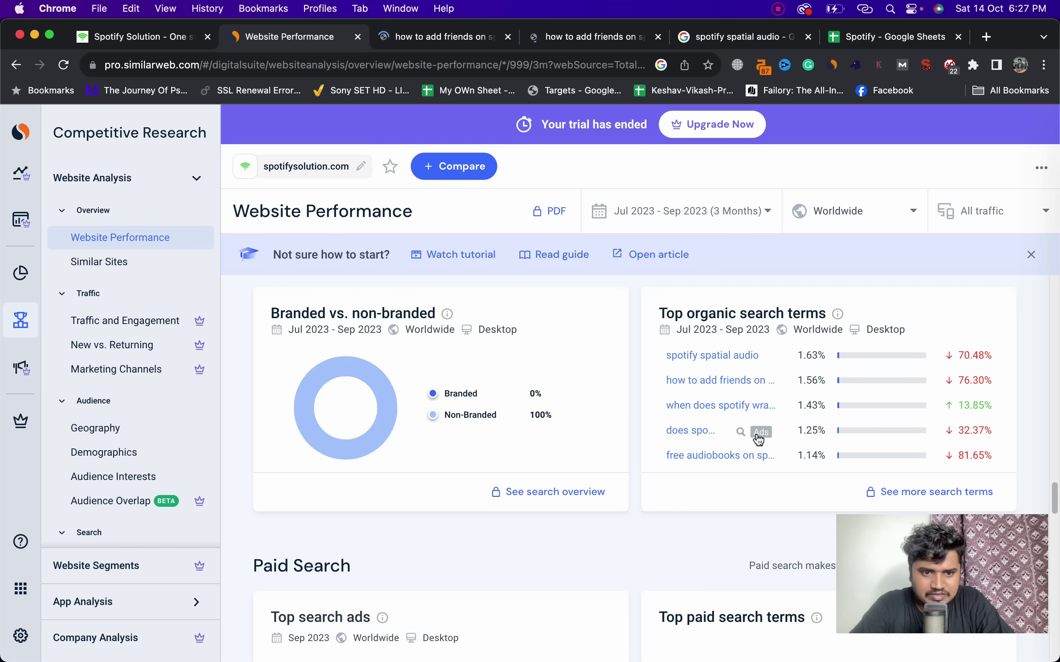
left_click(738, 432)
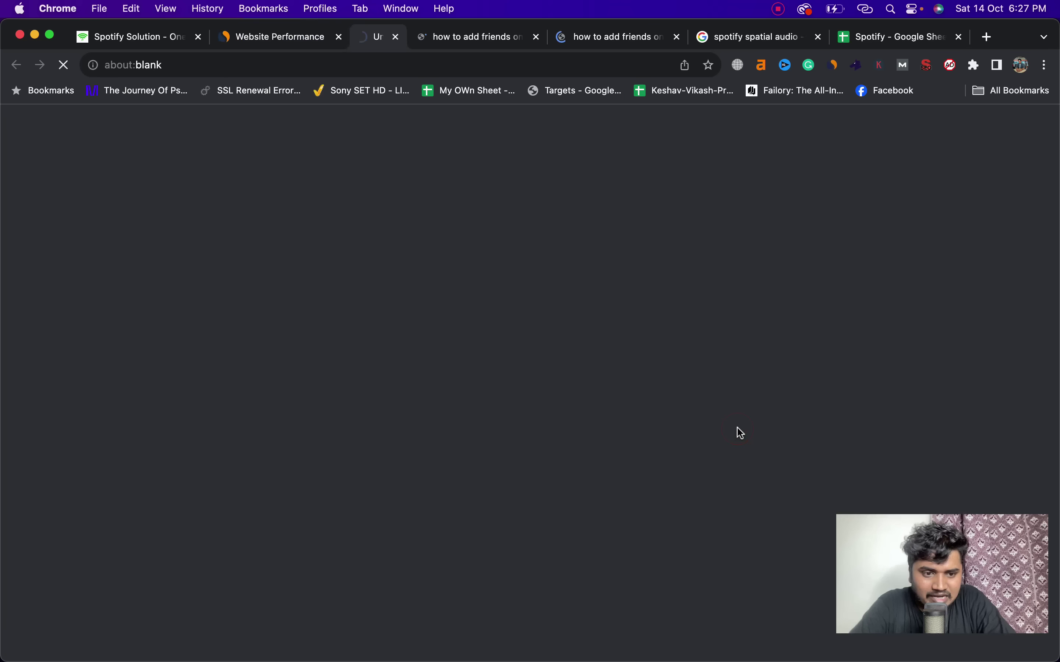
left_click(263, 42)
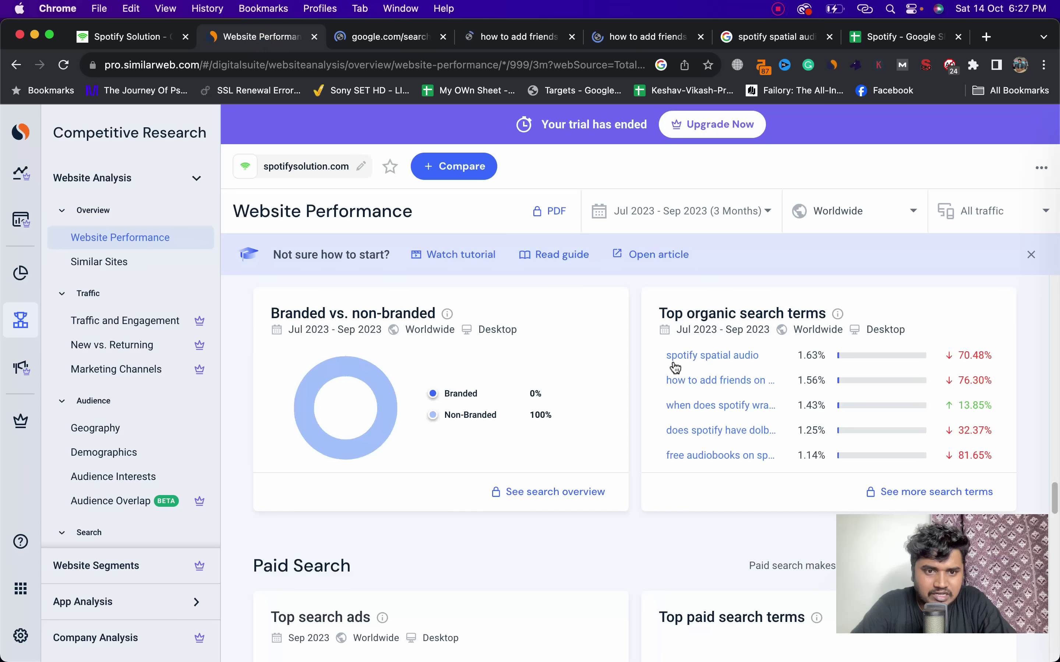
mouse_move(753, 460)
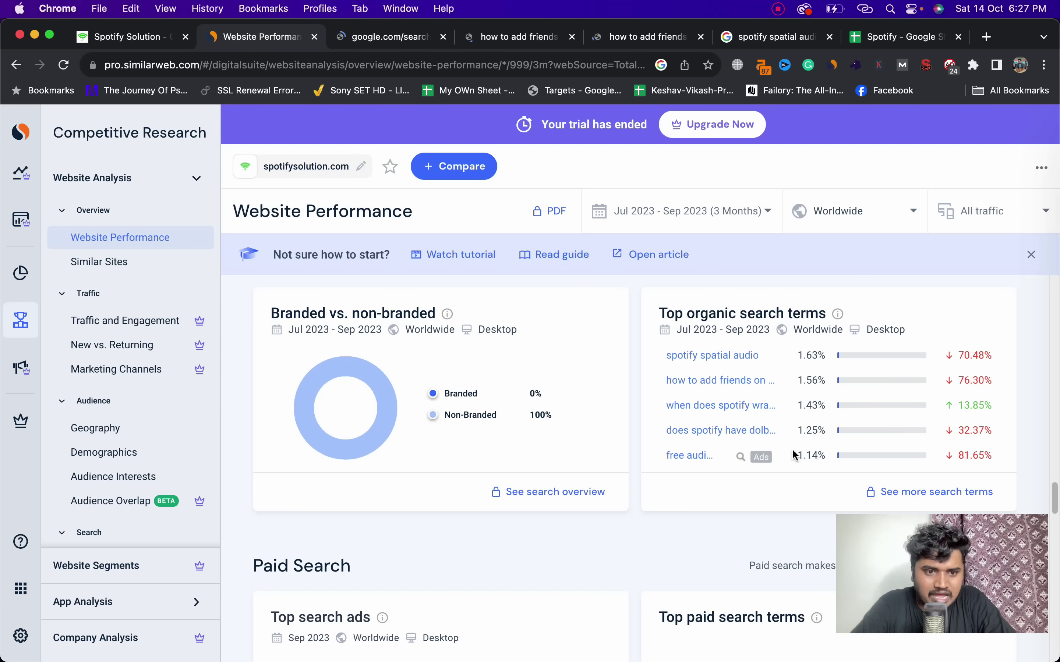
left_click(741, 458)
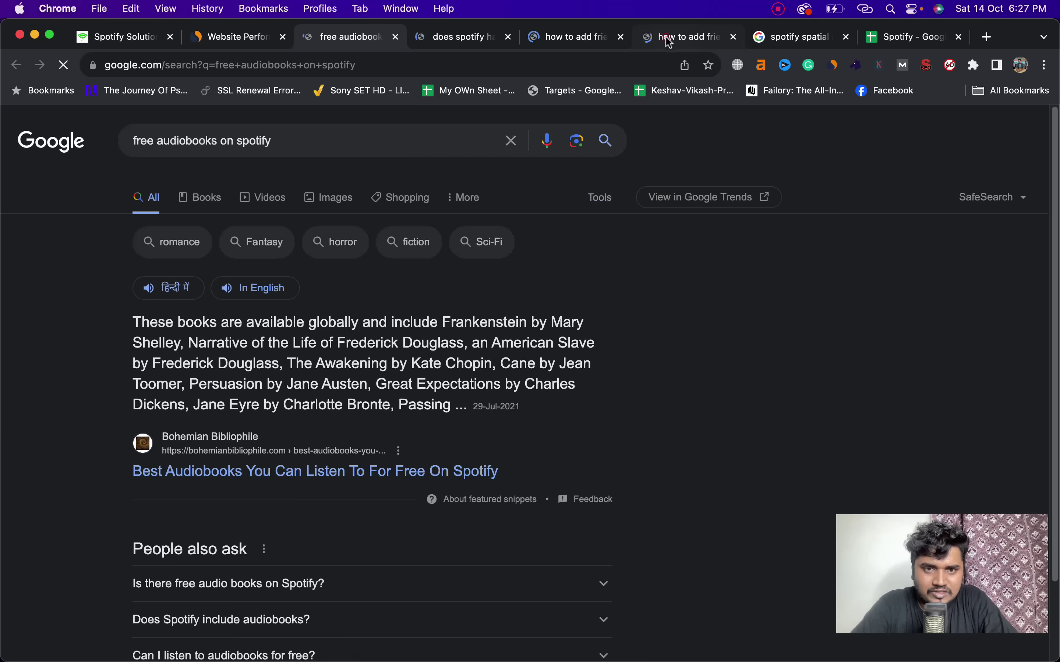
Copy "how to add friends on spotify without facebook" from its Google search into A3 of the similarweb sheet, and return to Similarweb.
left_click(669, 39)
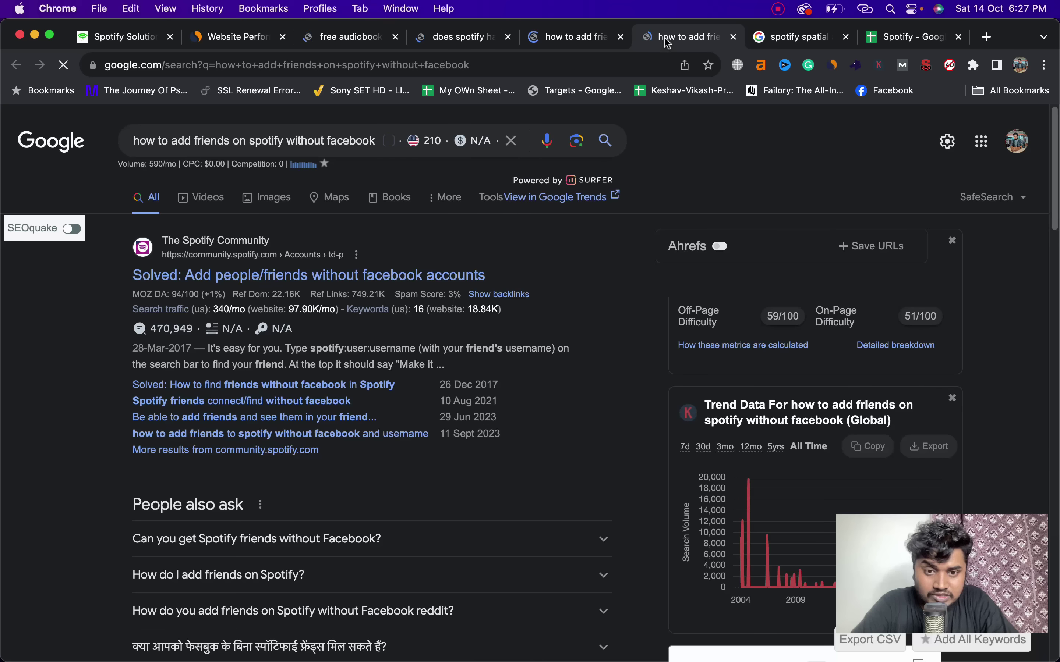
triple_click(346, 141)
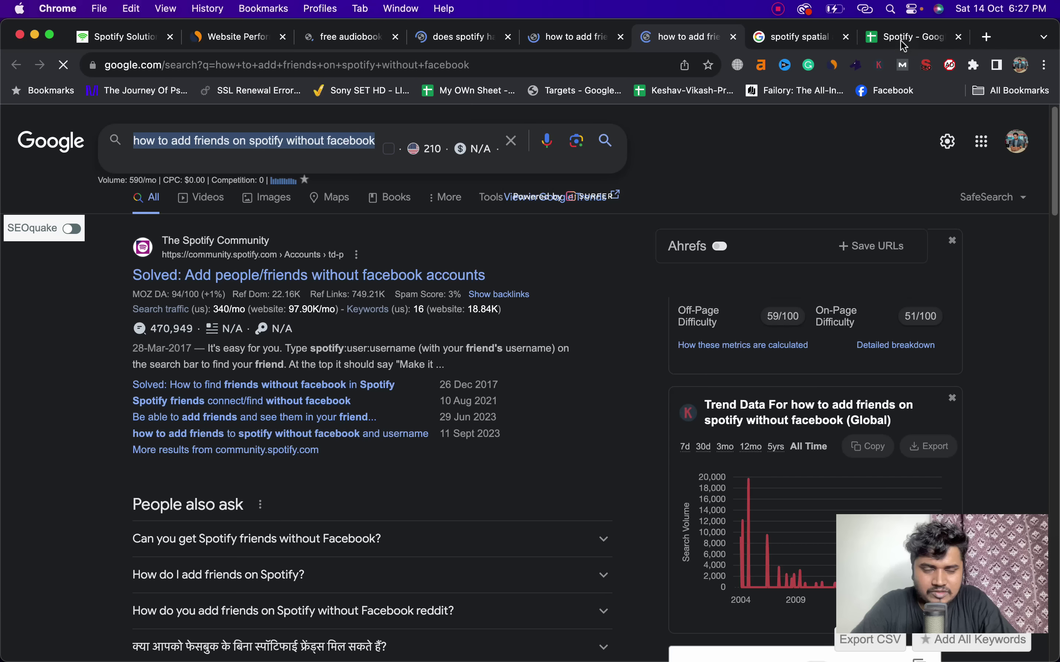
left_click(905, 43)
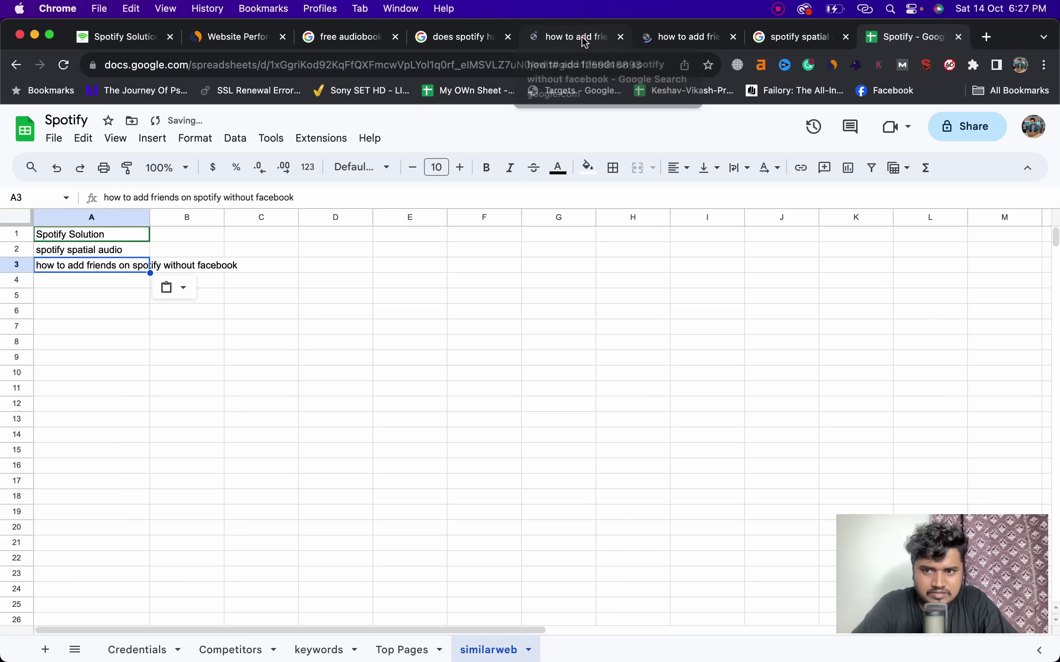
left_click(582, 38)
key("super+2")
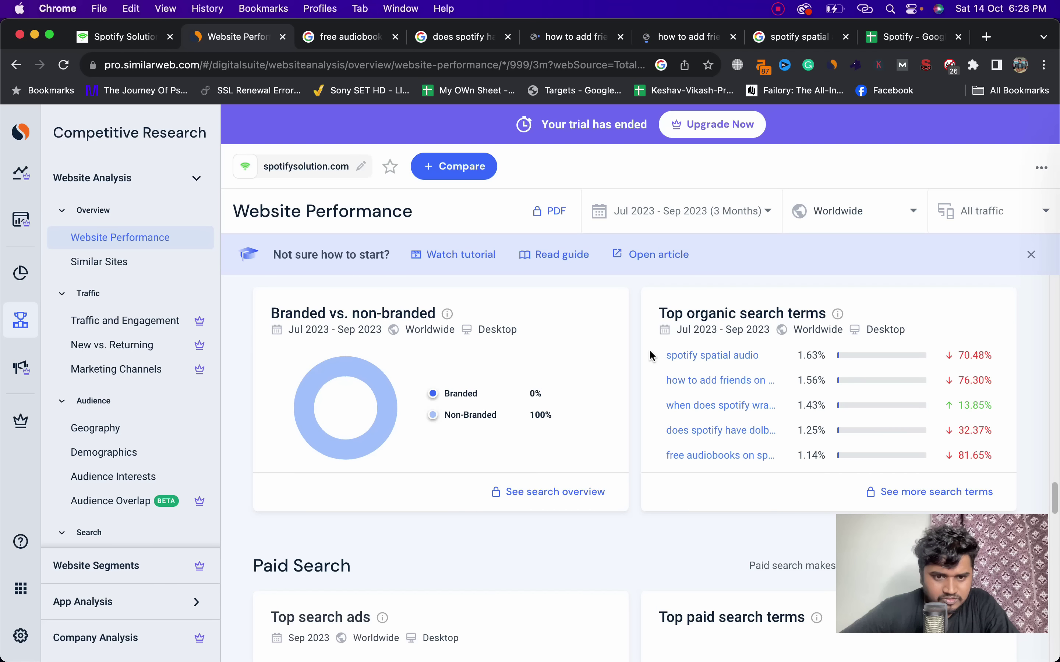
Open the Google search for the Spotify Wrapped term from Similarweb, and list "does spotify have dolby atmos" in A4 of the similarweb sheet.
left_click(740, 407, "super")
key("super+5")
left_click(916, 42)
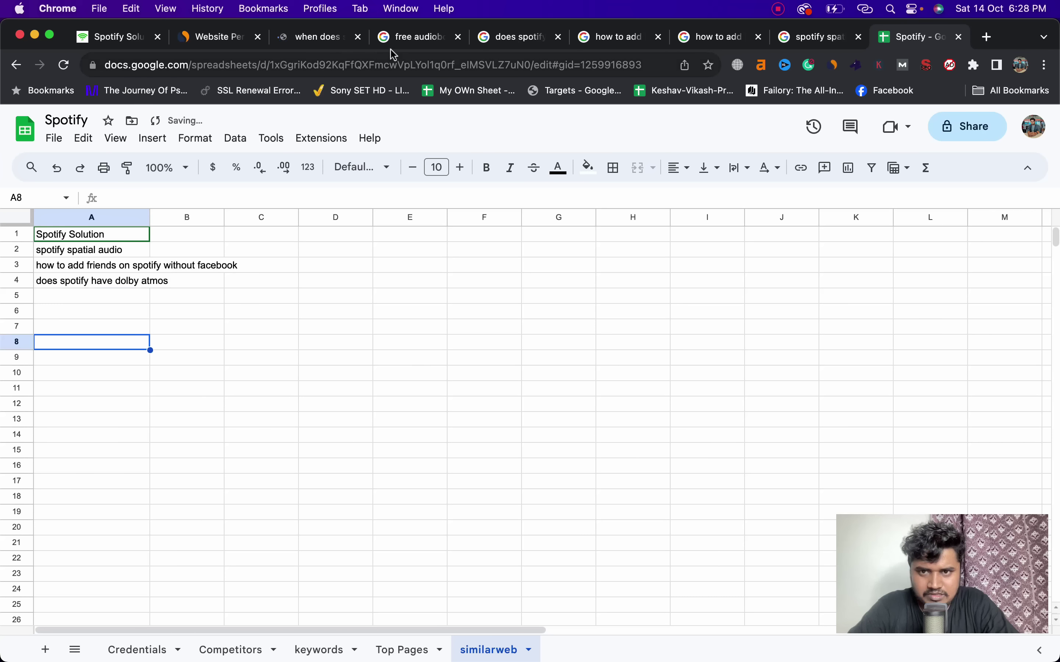
Copy "free audiobooks on spotify" and "when does spotify wrapped come out" from their Google searches into A5 and A6 of the similarweb sheet.
left_click(418, 36)
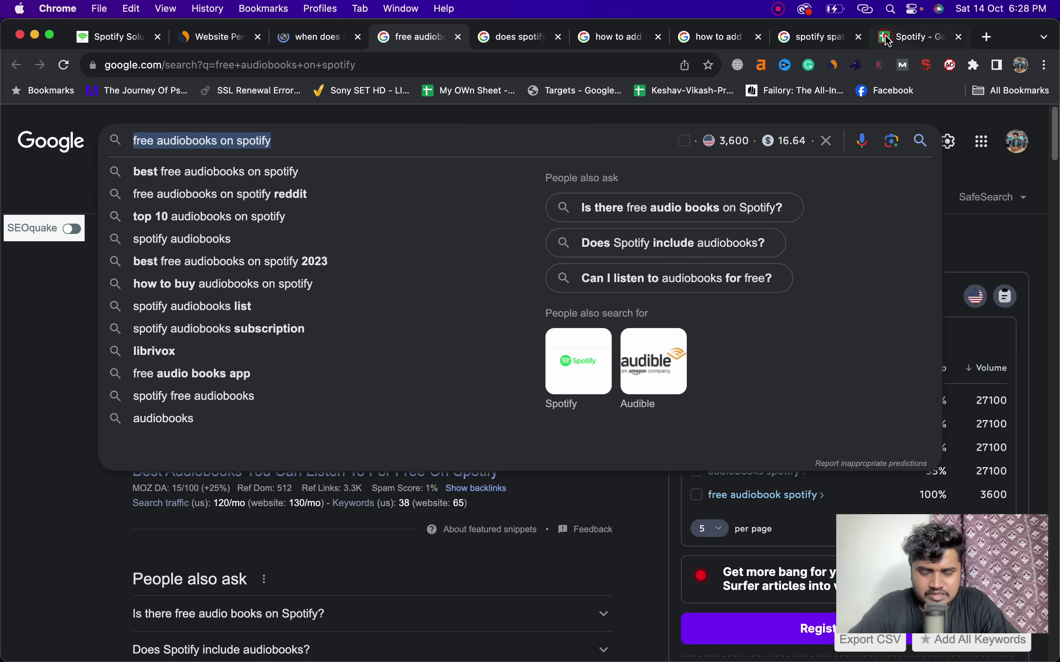
left_click(916, 36)
left_click(125, 298)
type("free audiobooks on spotify")
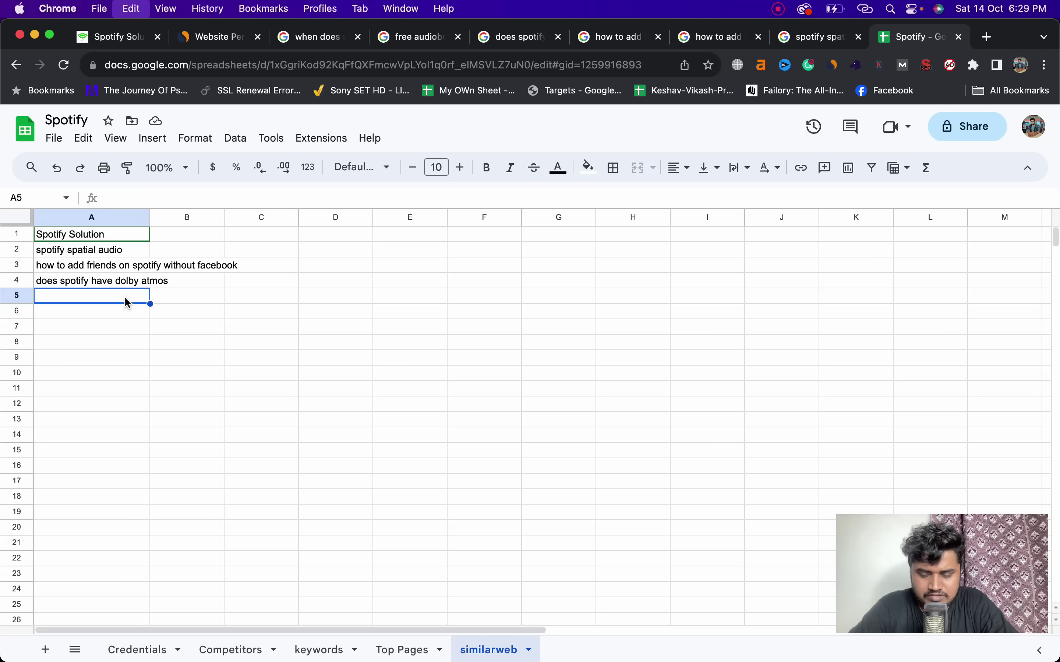
key("Return")
type("when does spotify wrapped come out")
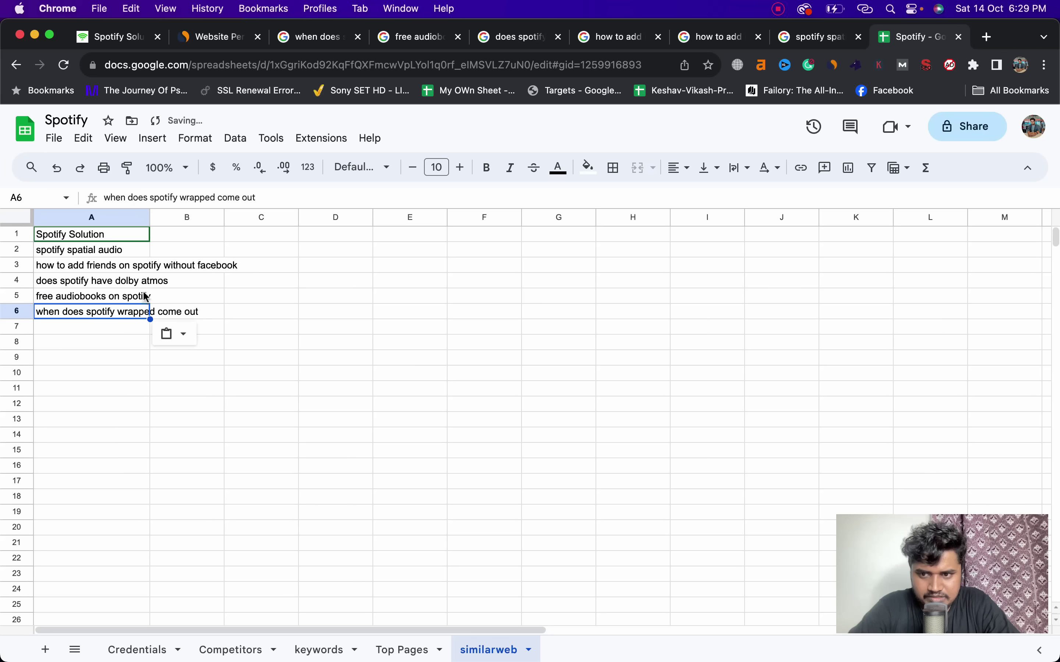
Fill the "Spotify Solution" heading in A1 with bright green, and widen column A to fit its longest term.
left_click(139, 236)
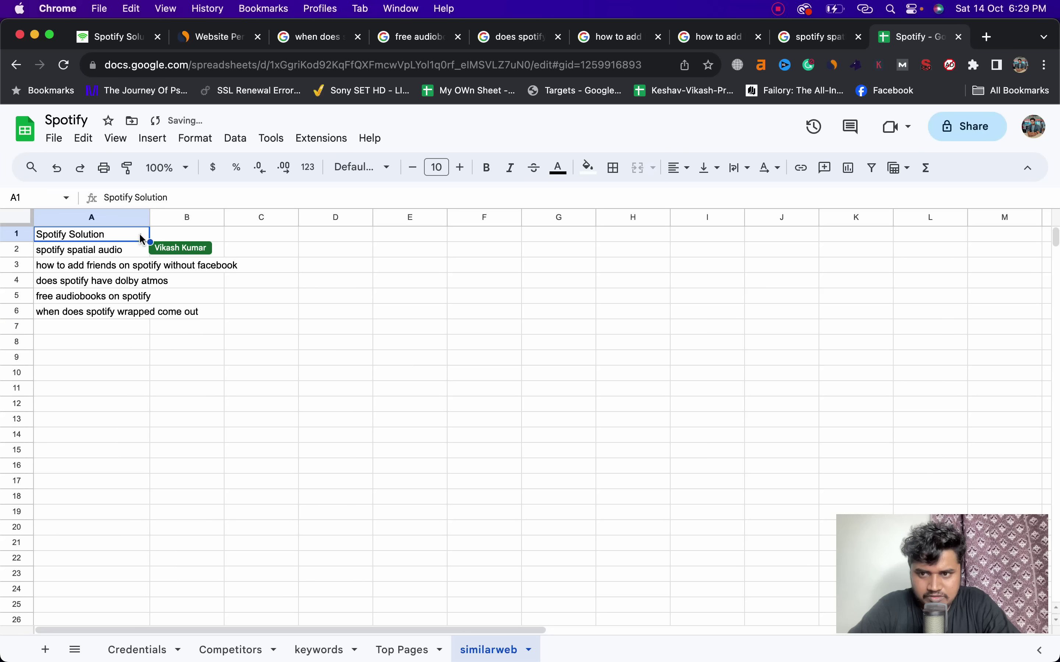
left_click(587, 169)
left_click(658, 237)
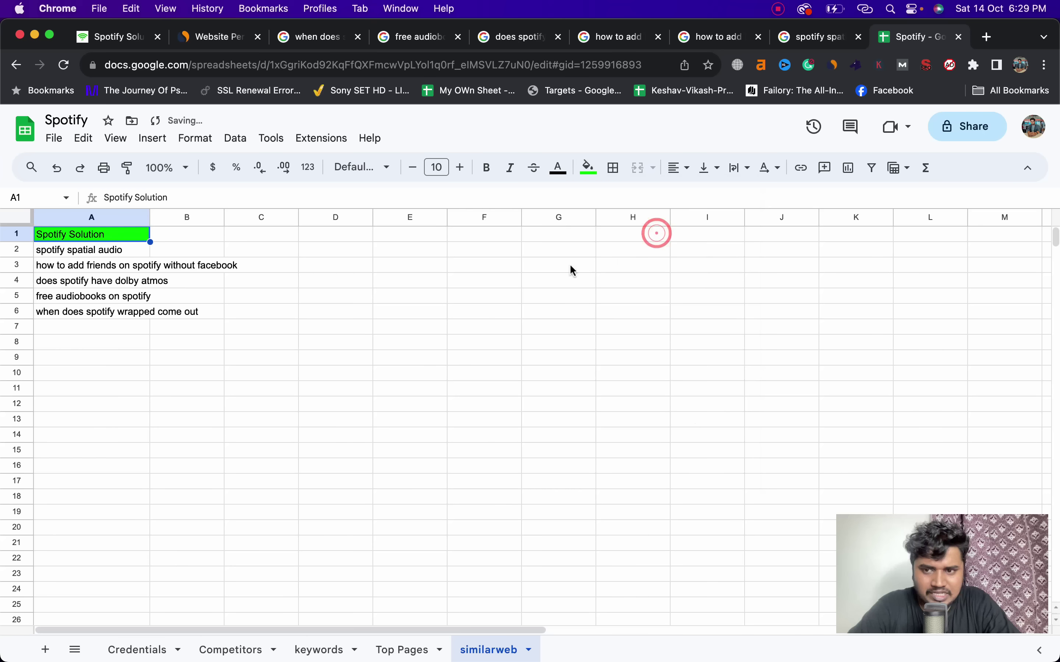
left_click(471, 282)
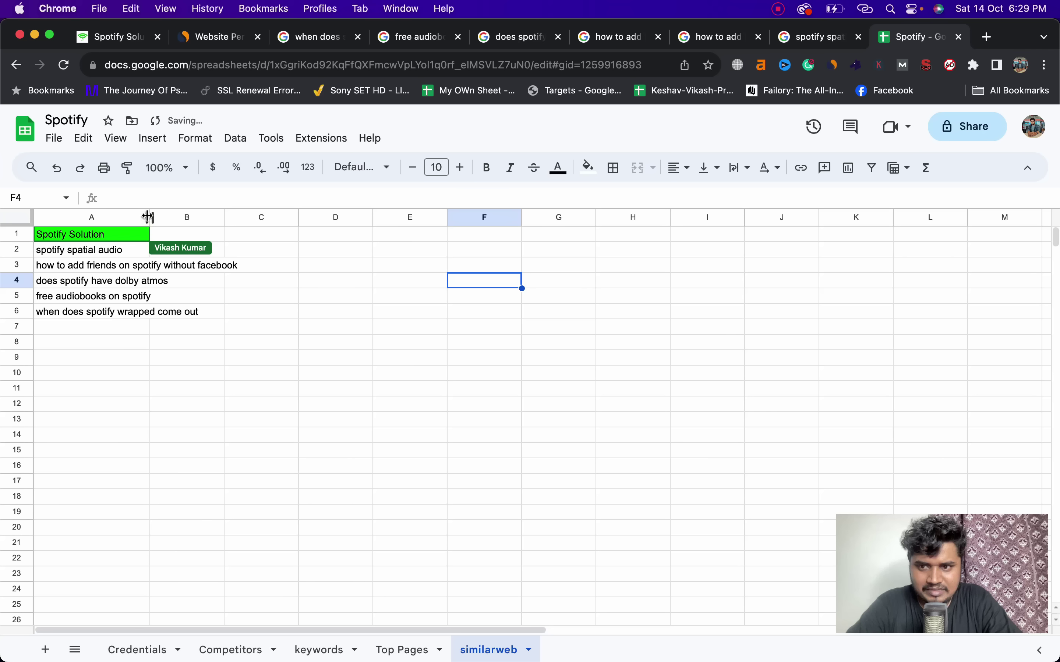
left_click_drag(149, 217, 234, 218)
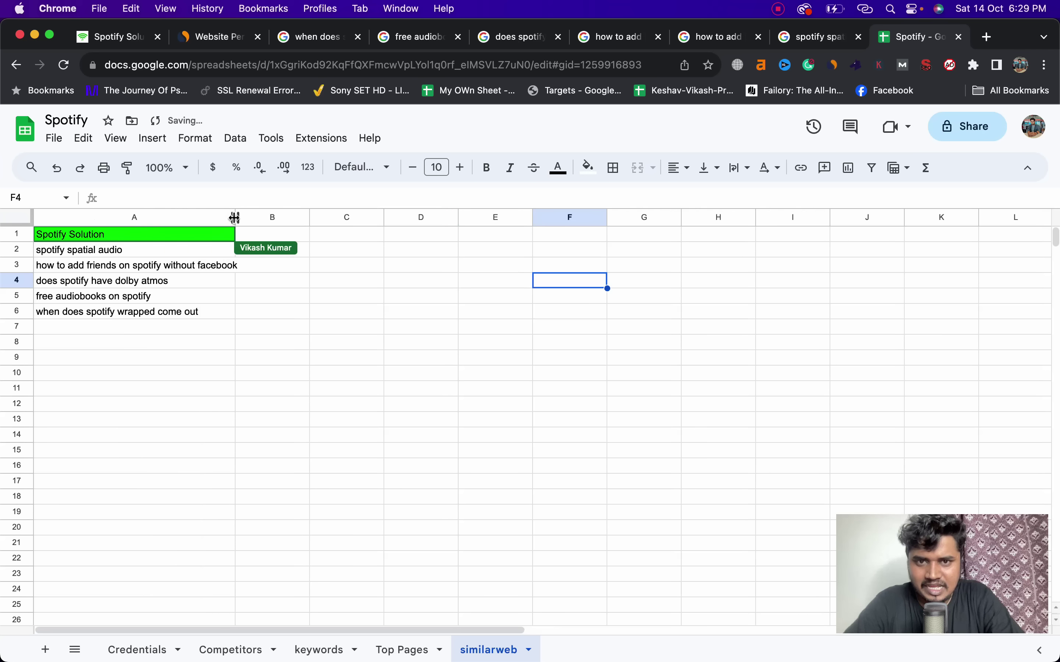
Check the site's social traffic in Similarweb, and list Linkedin and Twitter in B2 and B3 of the sheet under "Social Media" in B1.
left_click(209, 39)
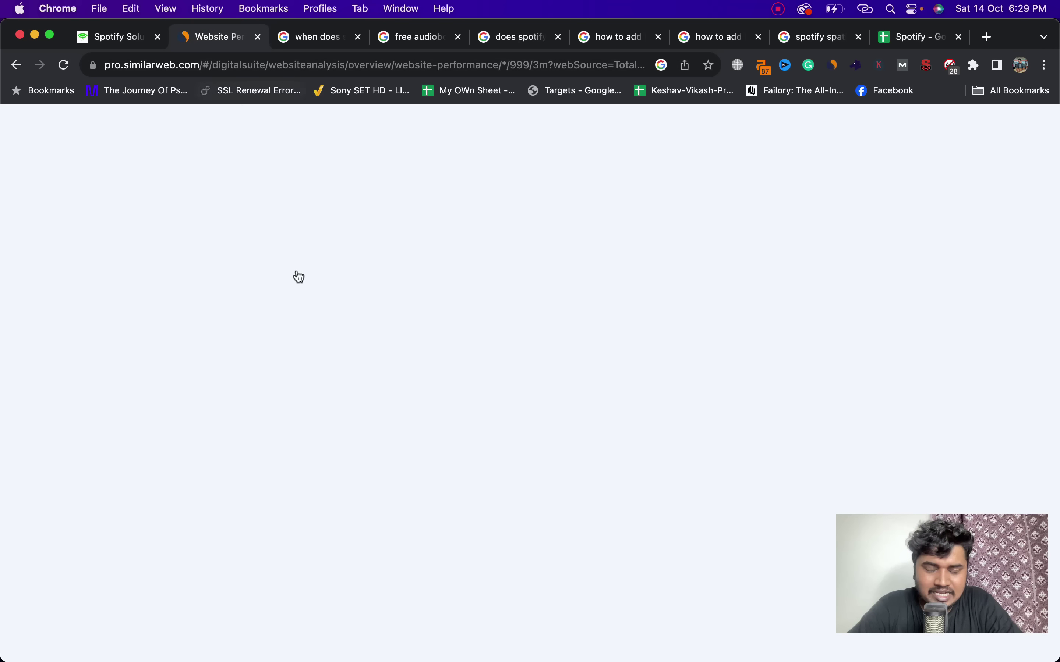
scroll(309, 318, "down", 10)
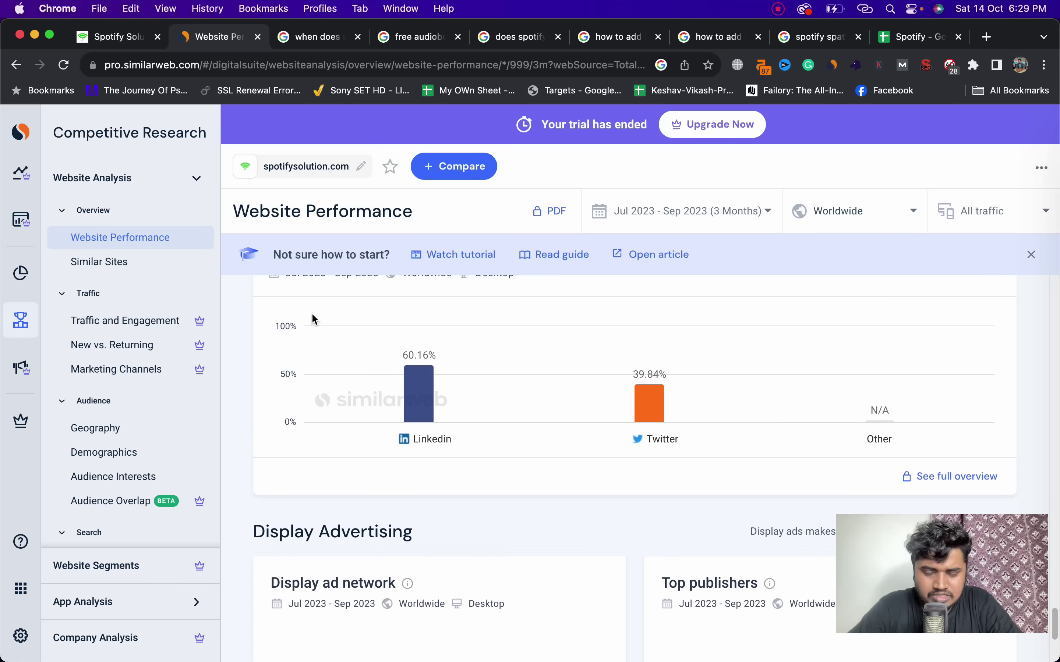
scroll(383, 404, "up", 2)
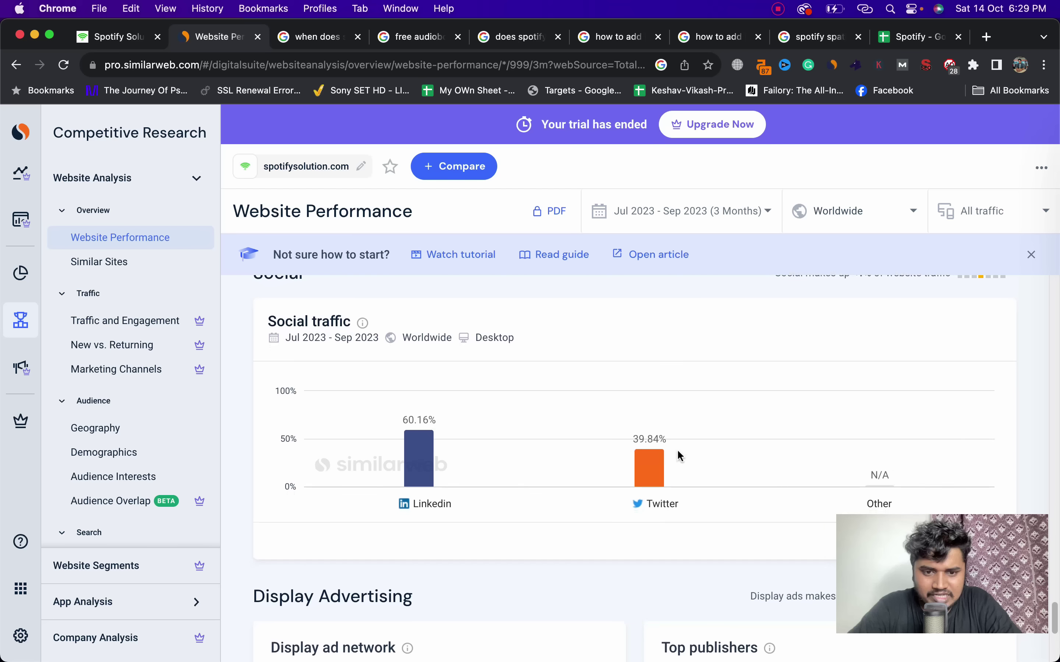
scroll(671, 449, "down", 6)
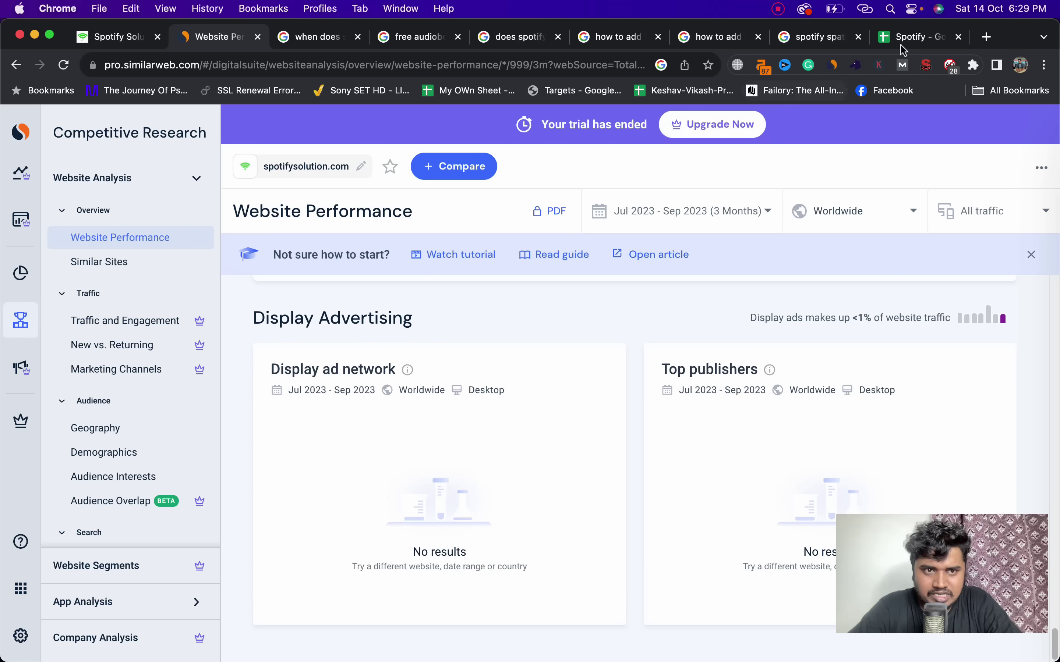
left_click(919, 36)
type("Linkedin")
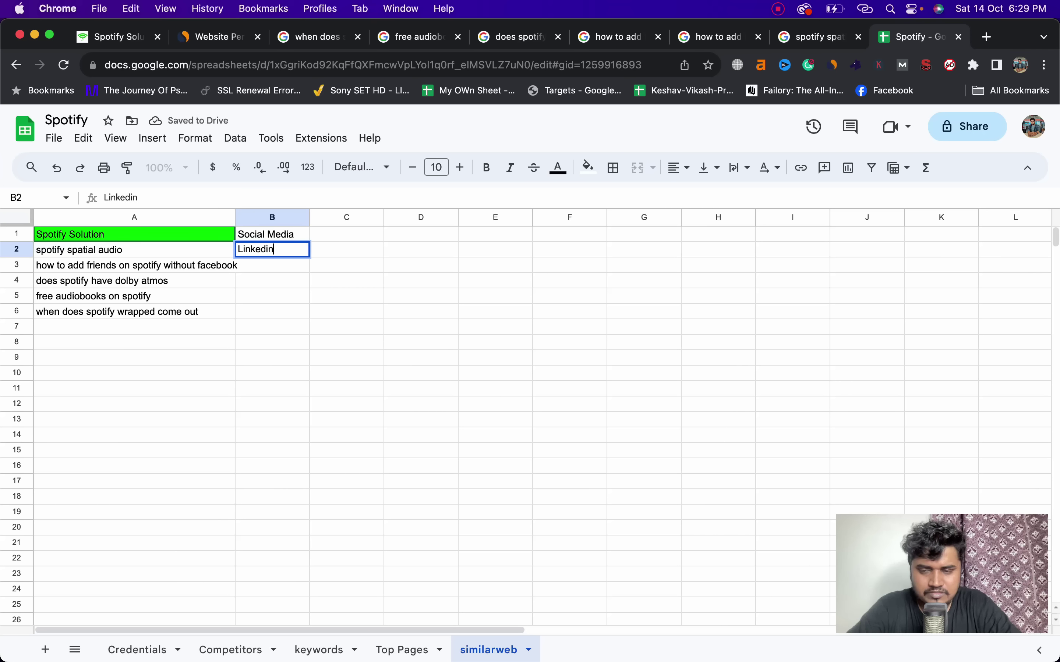
key("Return")
type("Twitter")
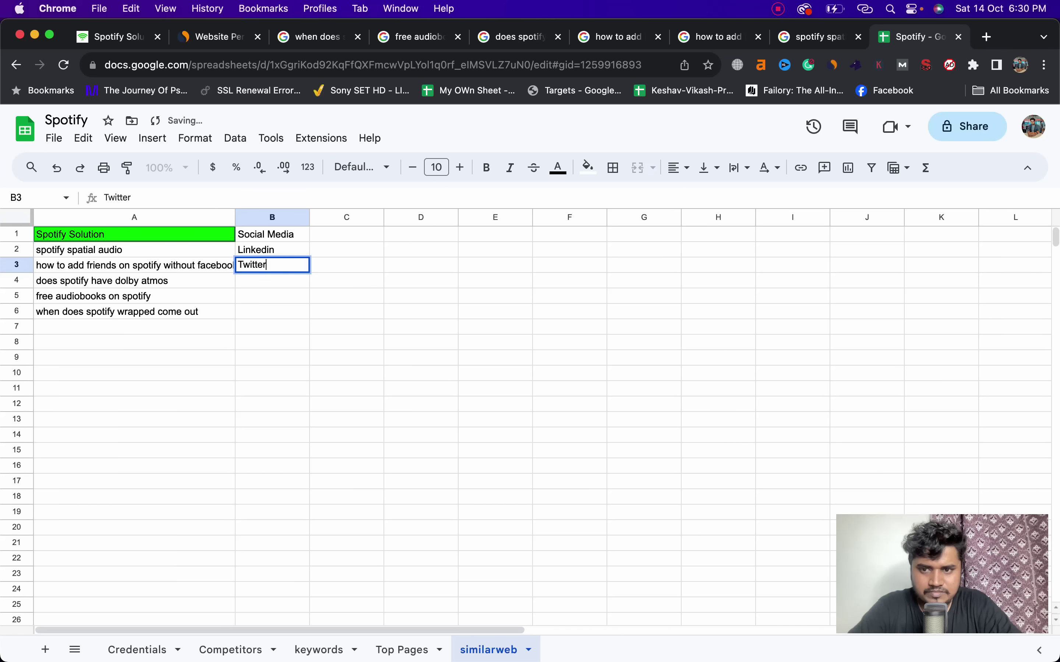
key("Return")
Open Similarweb's website performance for spotifyhelp.com and review its top countries, marketing channels and top organic search terms.
key("super+2")
left_click(347, 212)
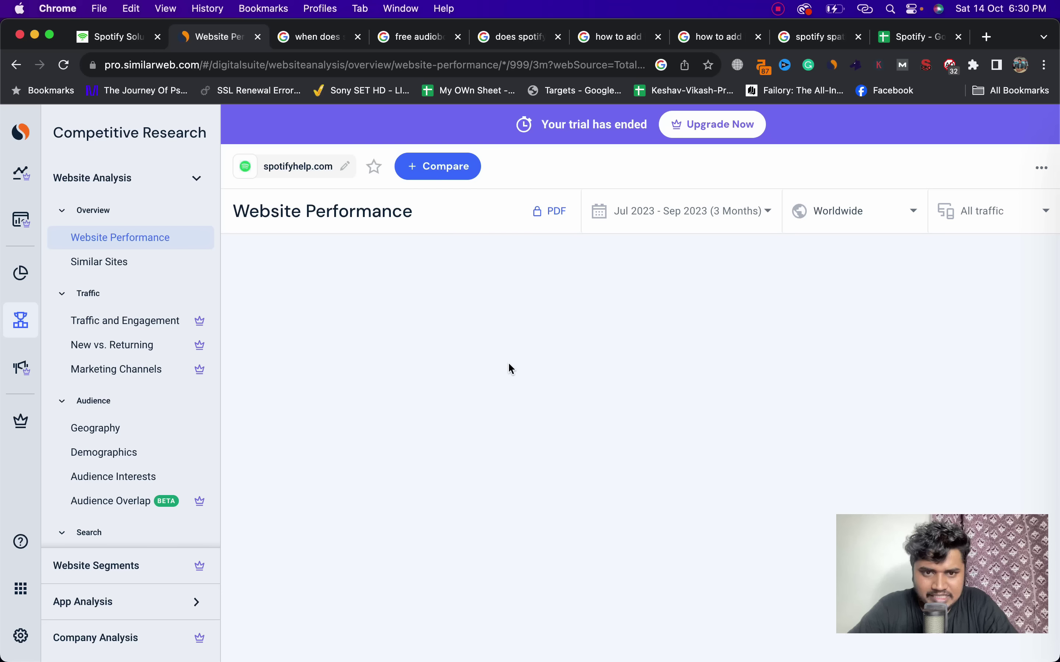
scroll(445, 361, "down", 15)
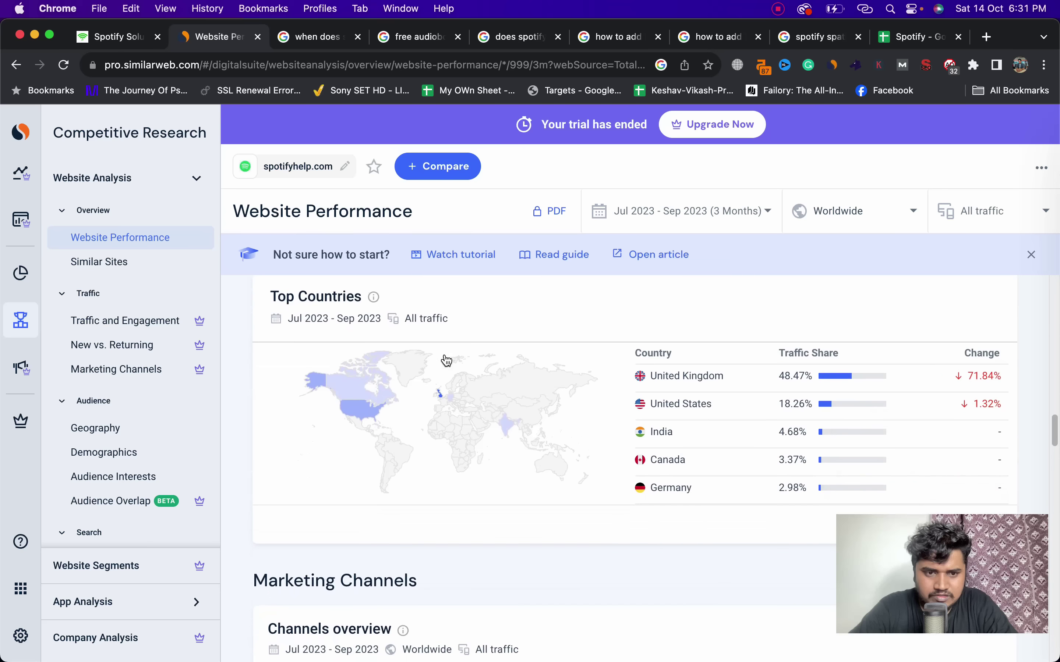
scroll(447, 360, "down", 8)
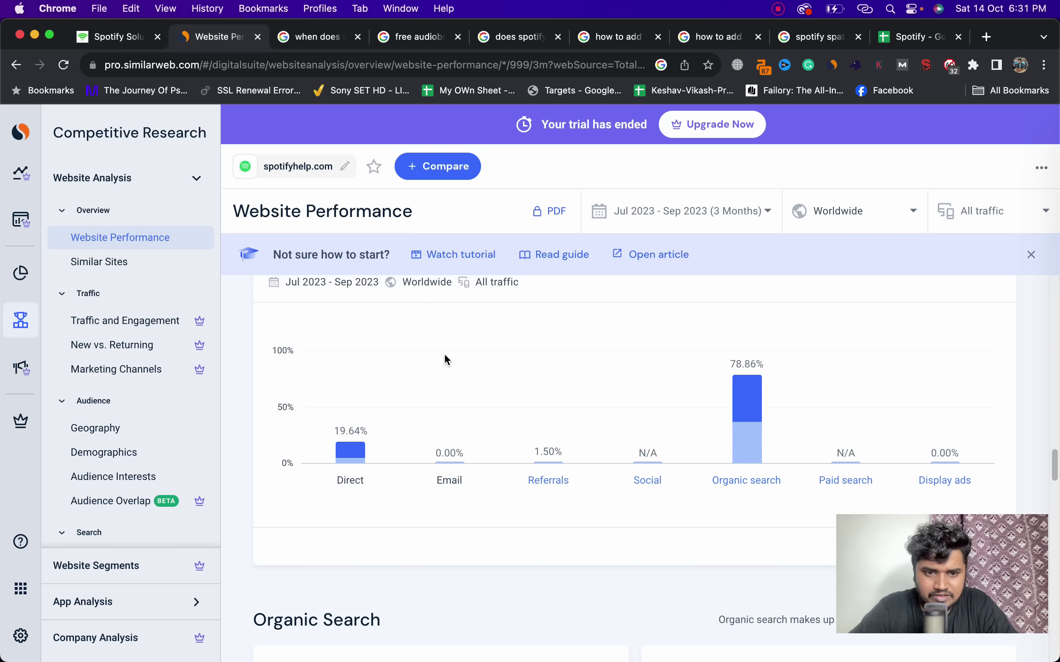
scroll(446, 361, "down", 6)
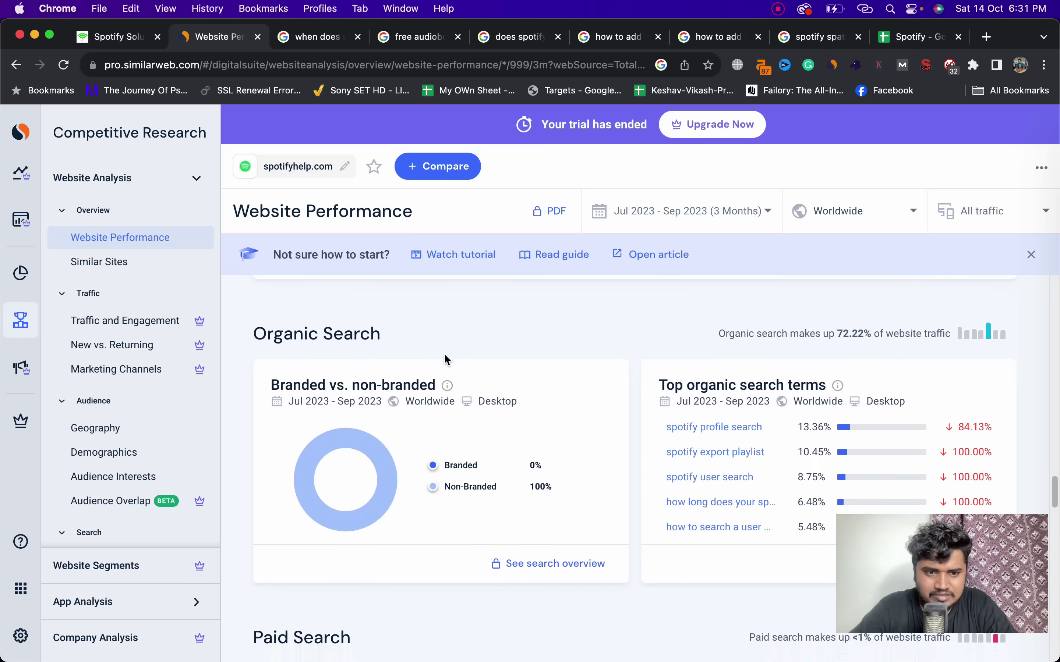
scroll(447, 360, "down", 1)
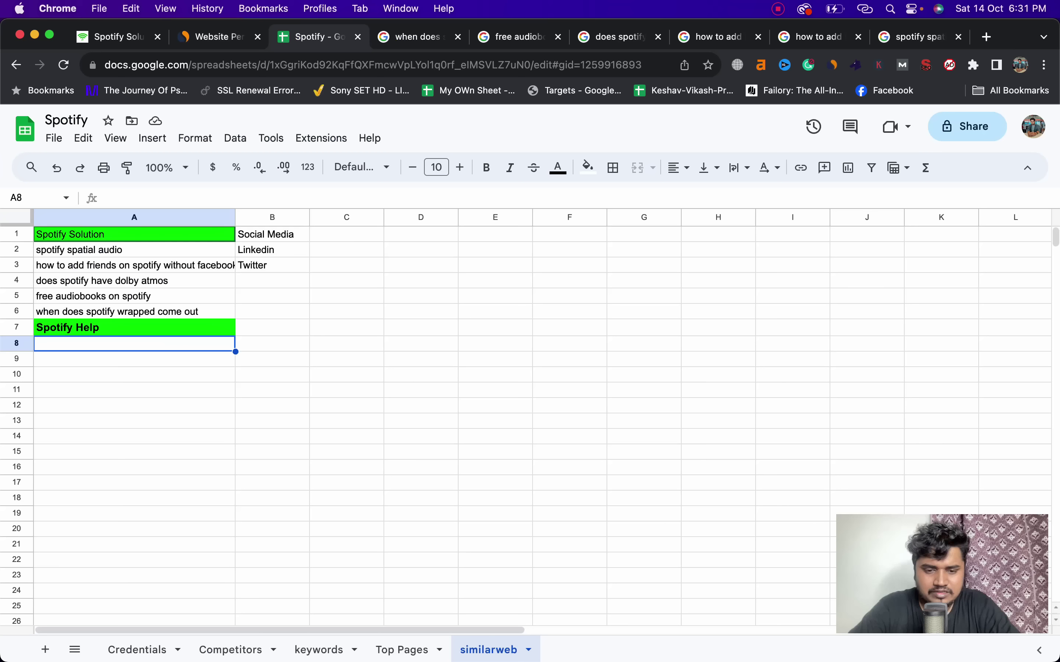
List "Spotify Profile Search" and "spotify export playlist" from Similarweb in A8 and A9 of the sheet under the "Spotify Help" heading.
type("Spotif")
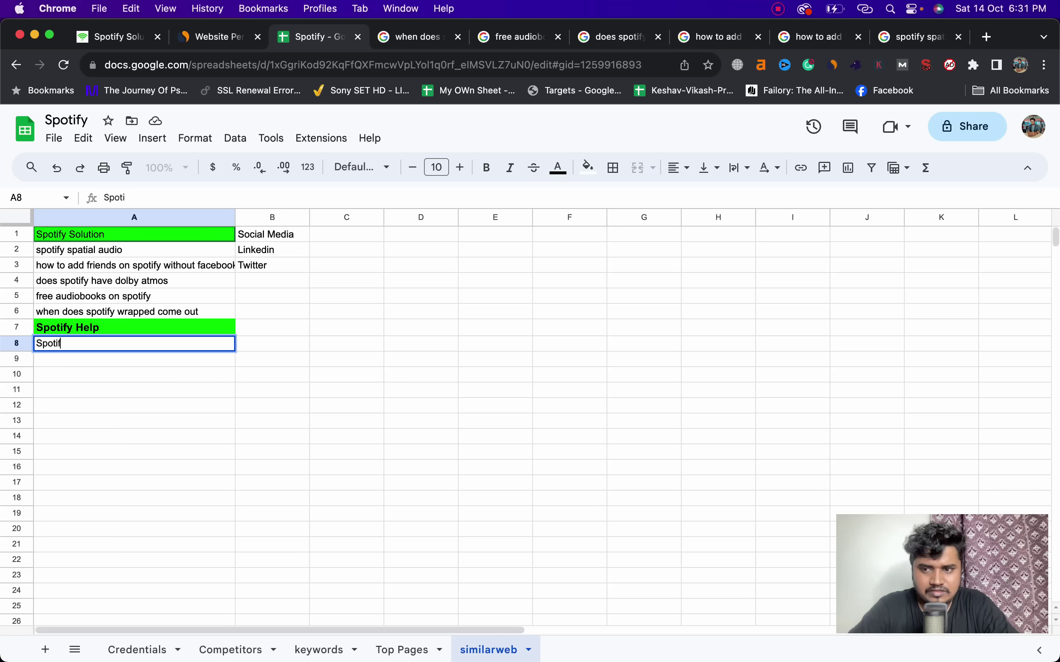
type("y Prof")
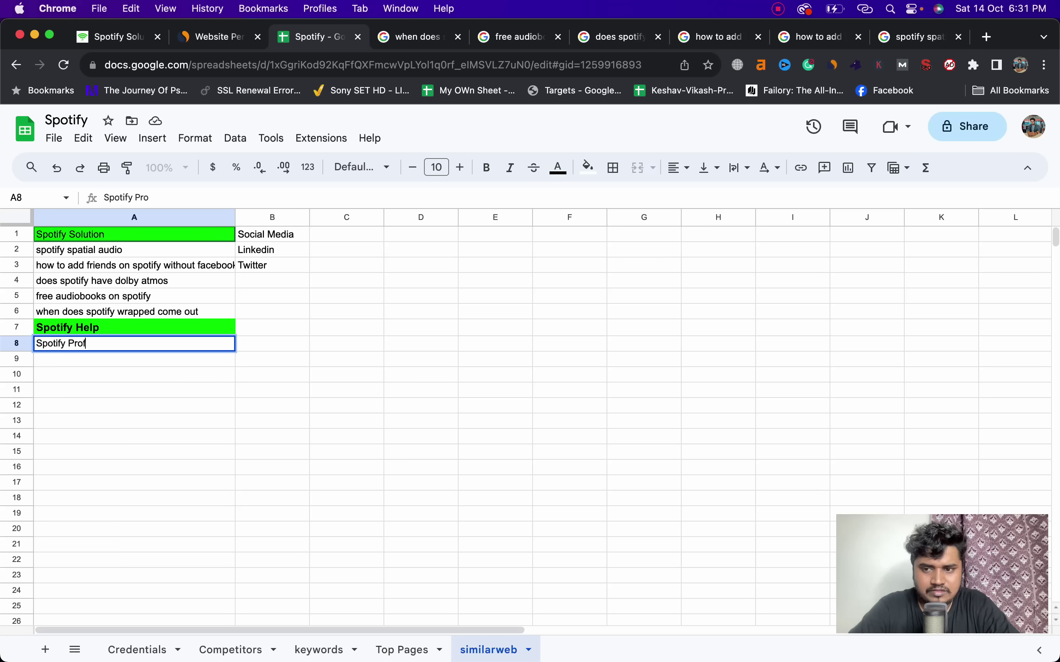
type("ile Search")
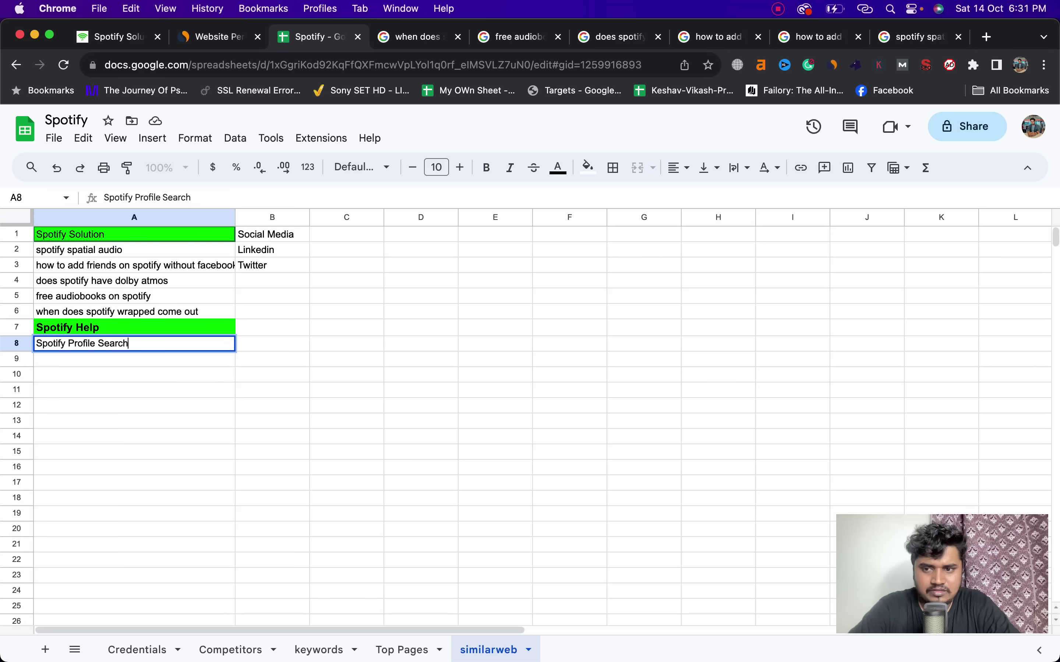
left_click(198, 35)
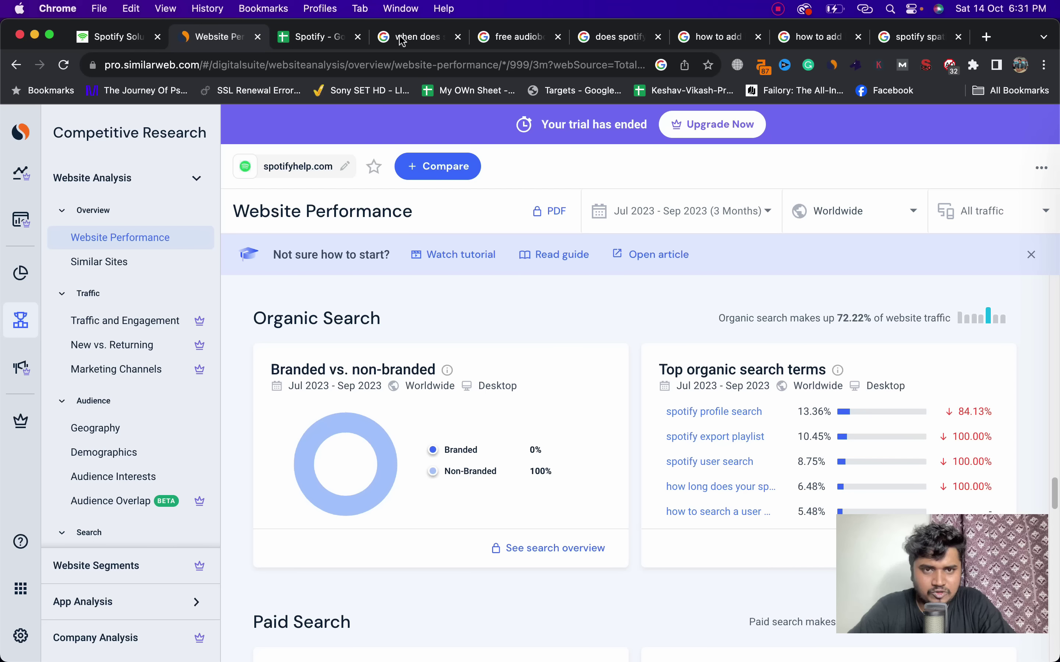
left_click(325, 36)
type("spotify ex")
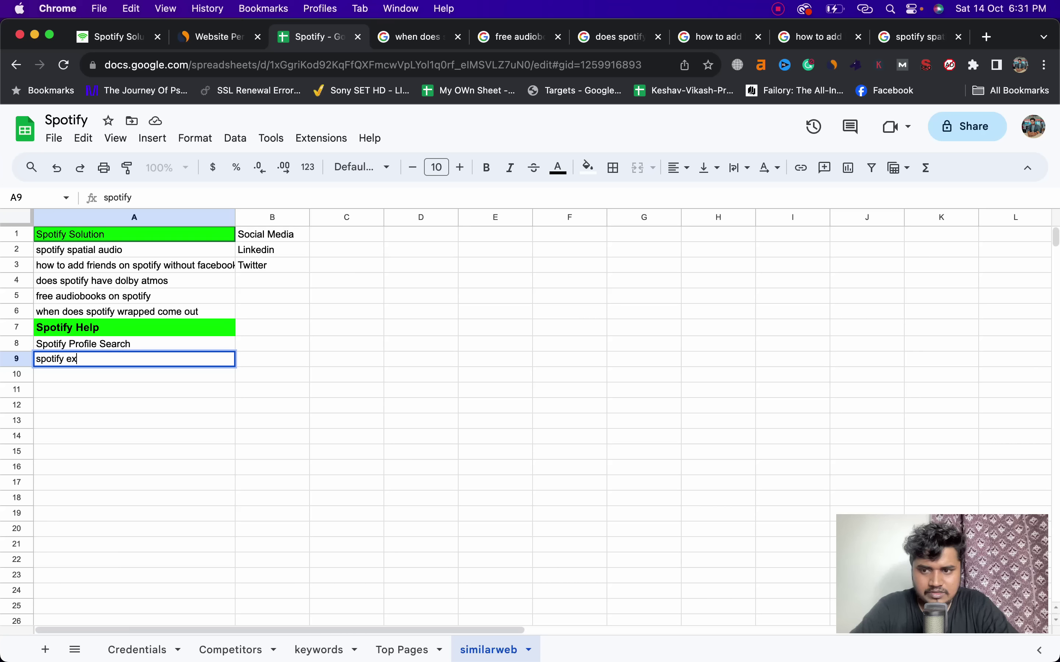
type("po")
type("rt playlist")
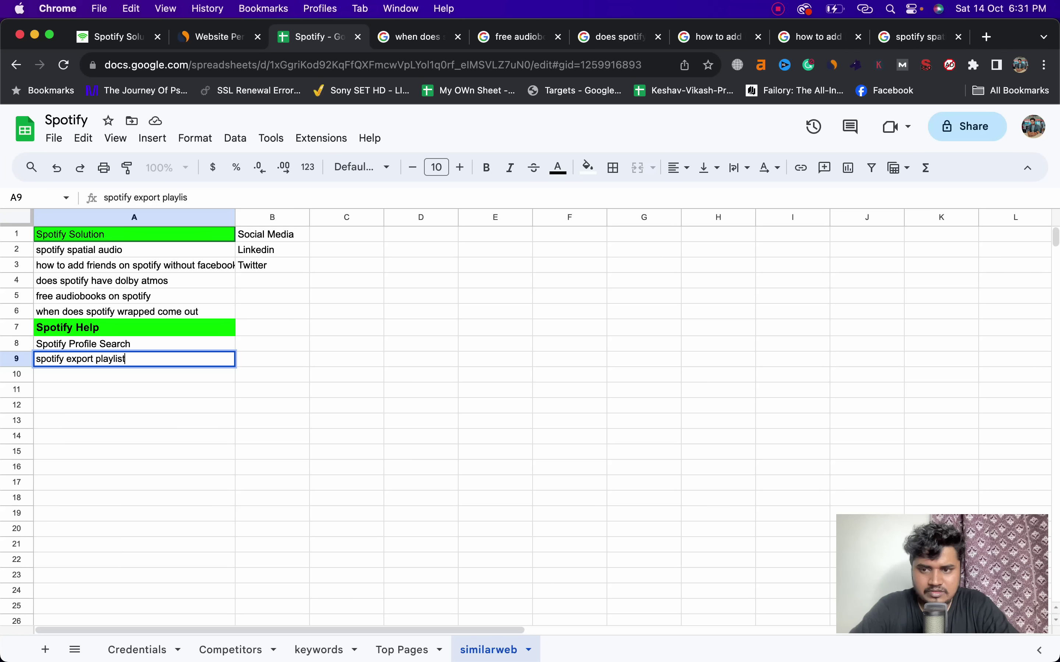
key("Return")
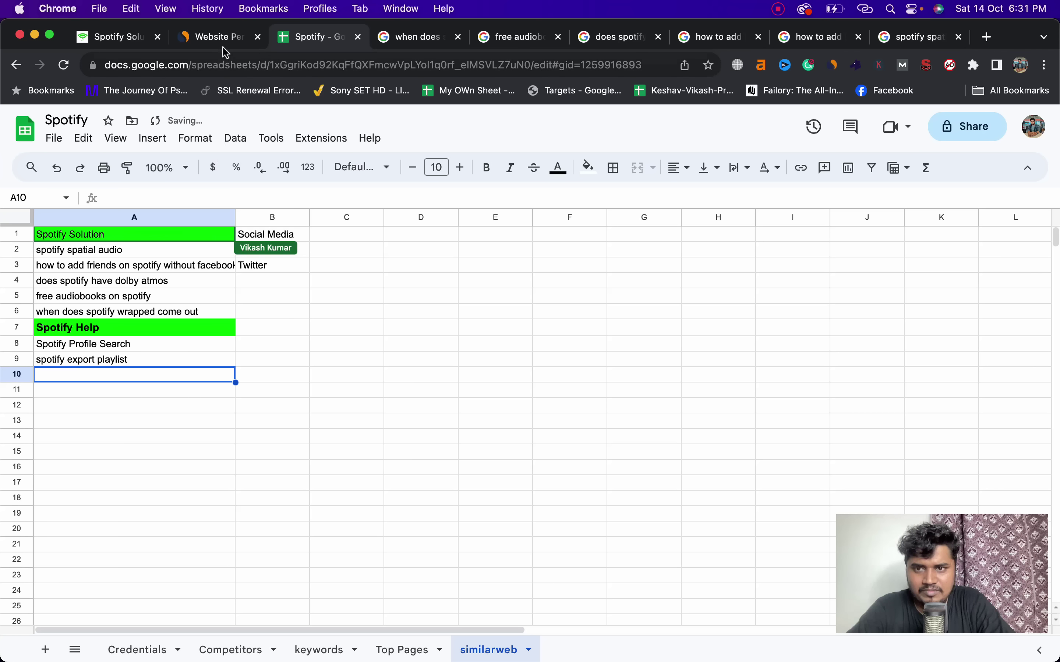
Look up the third organic search term in Similarweb and enter "spotify user search" in A10 of the sheet.
left_click(222, 43)
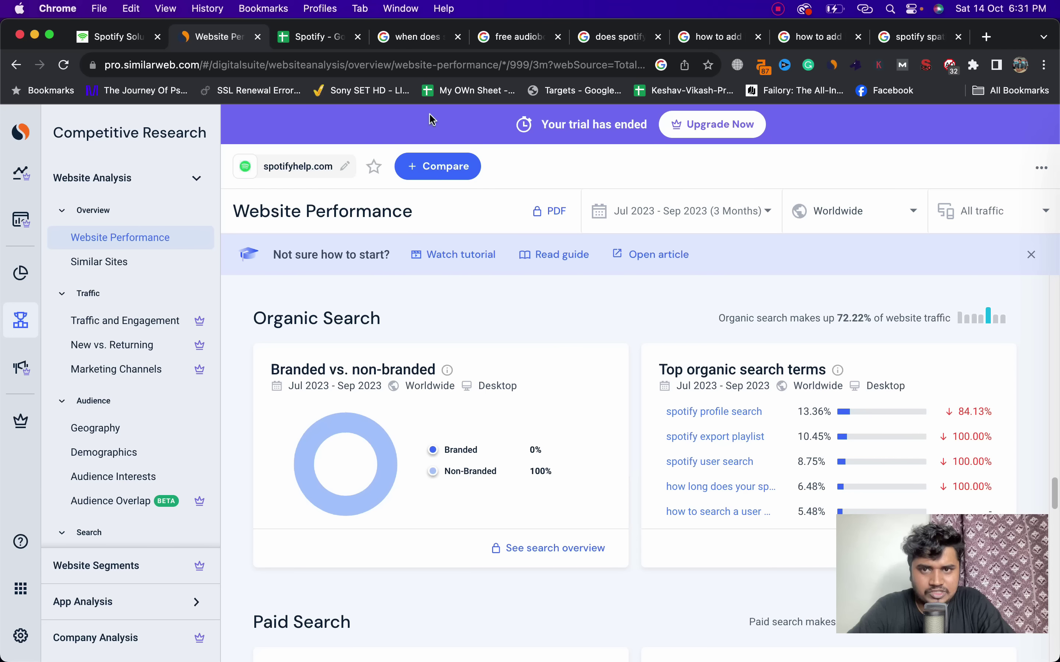
left_click(315, 38)
type("spotify user search")
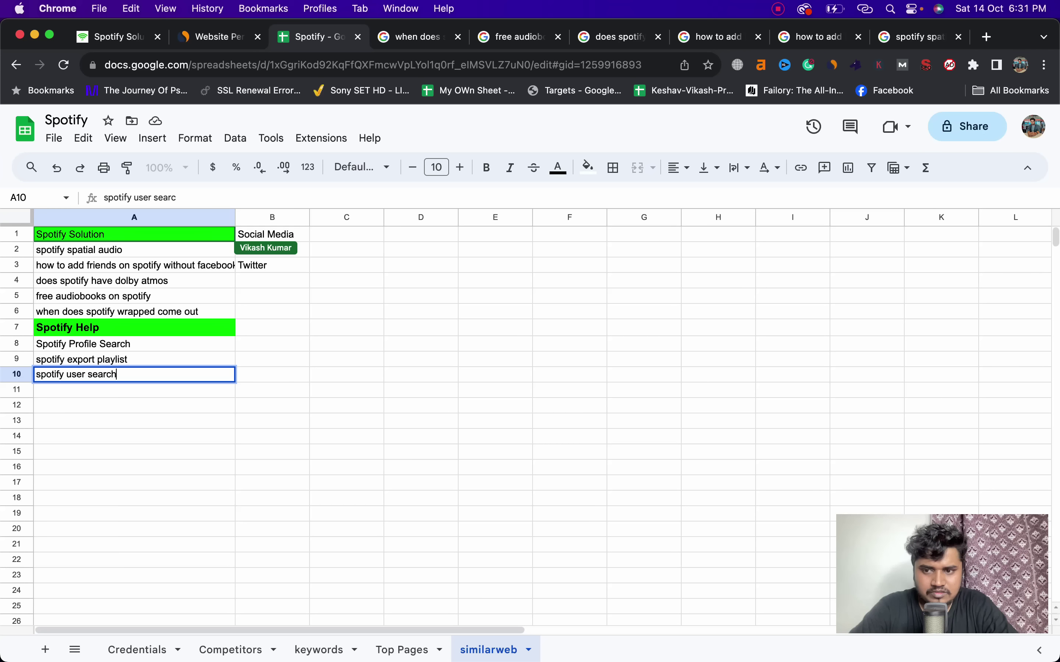
key("Return")
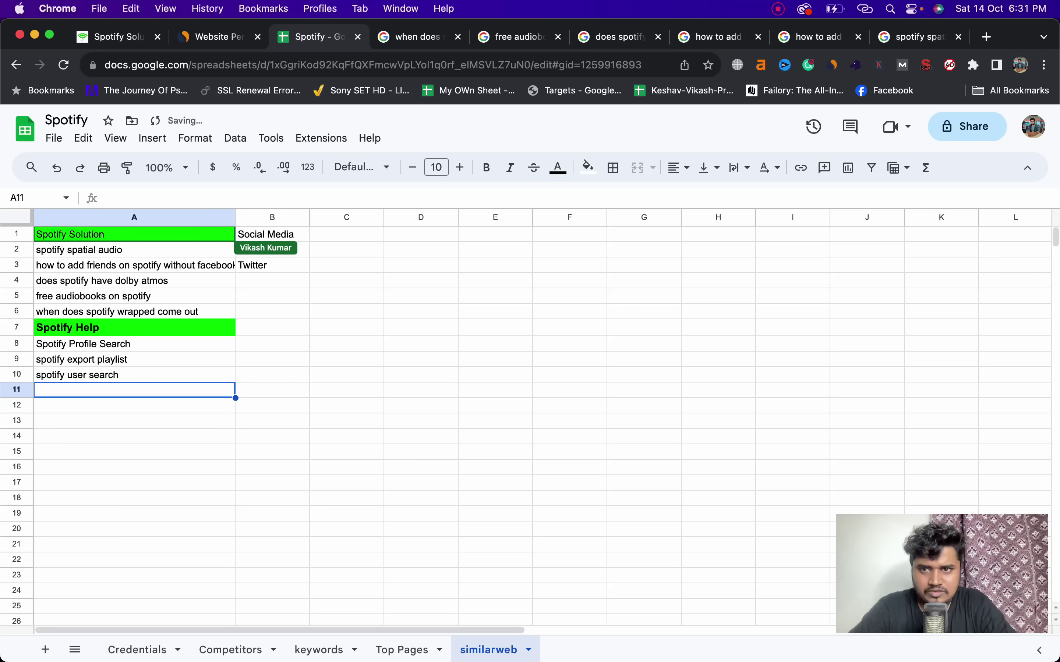
Open Google searches for Similarweb's two truncated terms, and add "how long does your spotify password have to be" in A11 of the sheet.
left_click(242, 39)
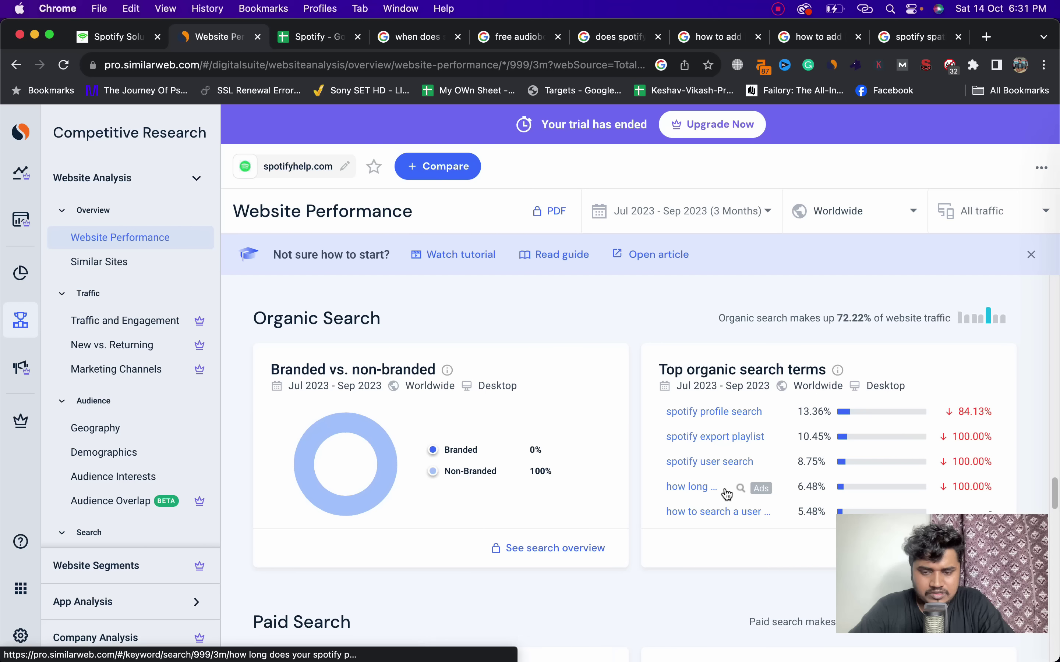
left_click(746, 490)
left_click(211, 39)
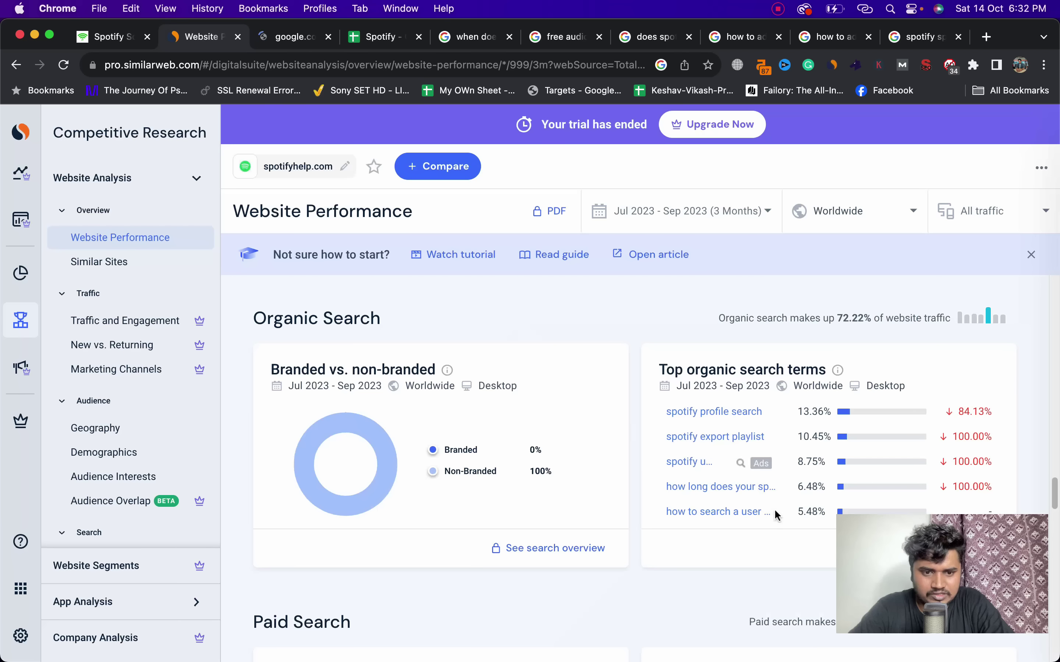
left_click(739, 515)
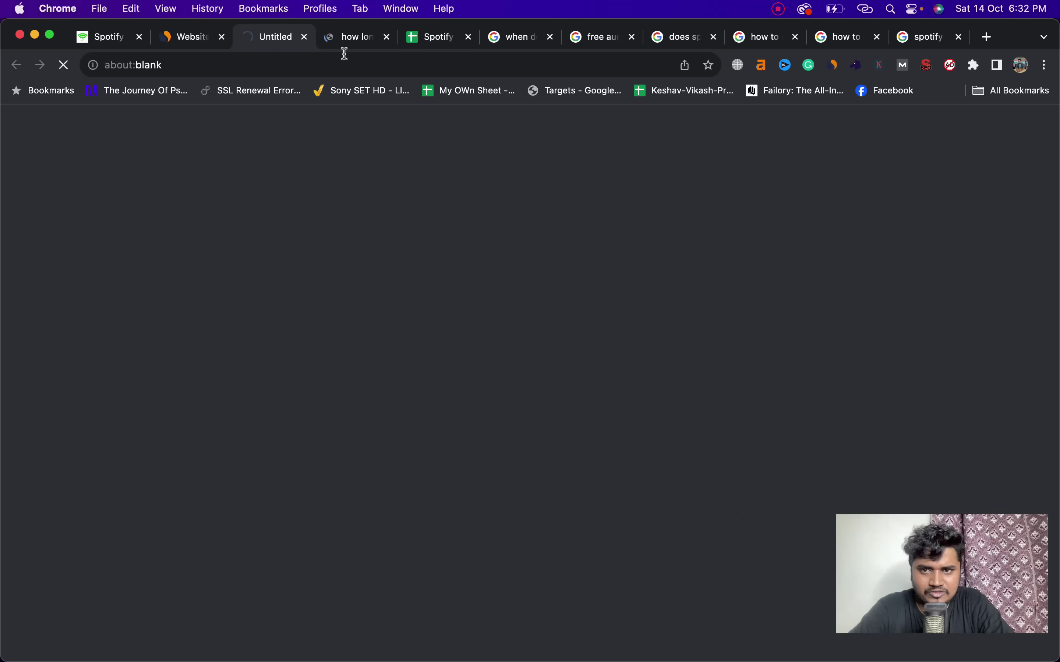
key("super+5")
key("super+v")
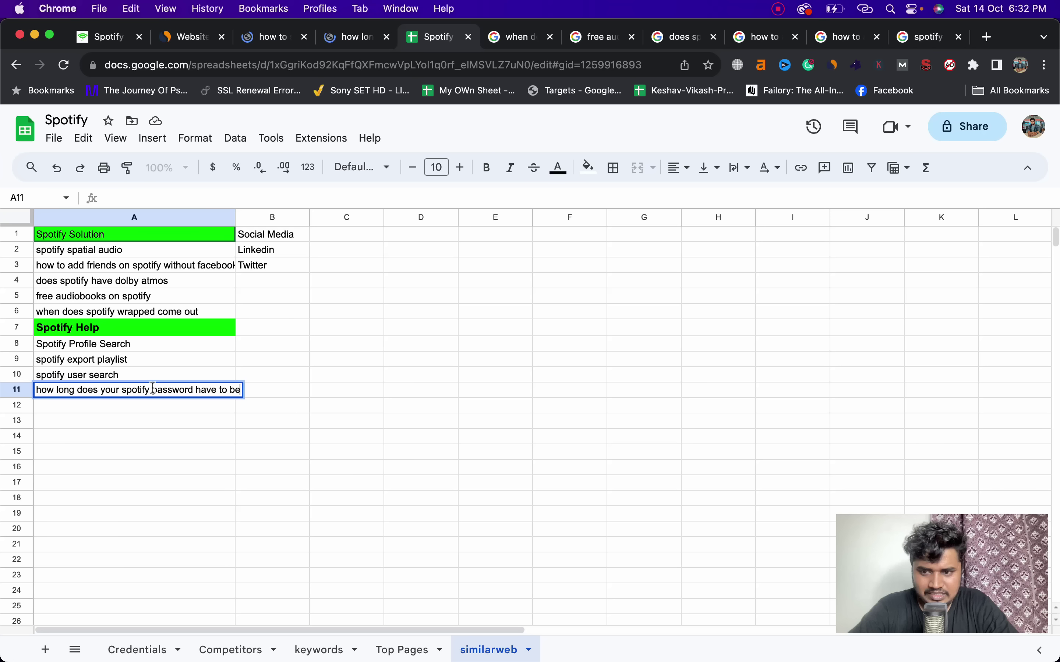
Copy the full term "how to search a user on spotify" from its Google search into A12 of the similarweb sheet.
left_click(276, 47)
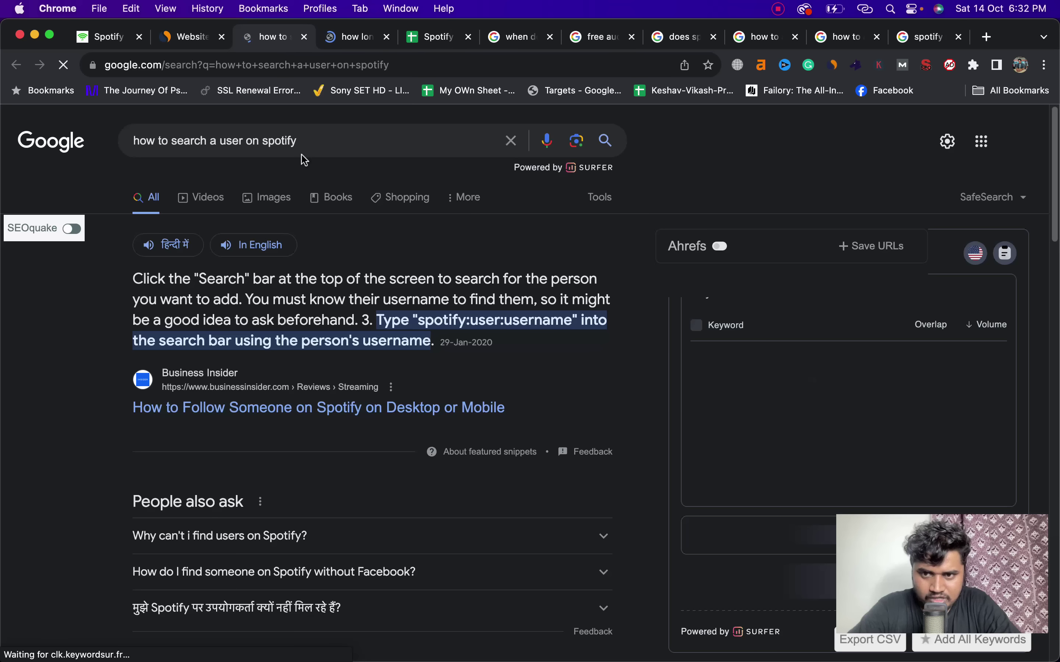
left_click(301, 144)
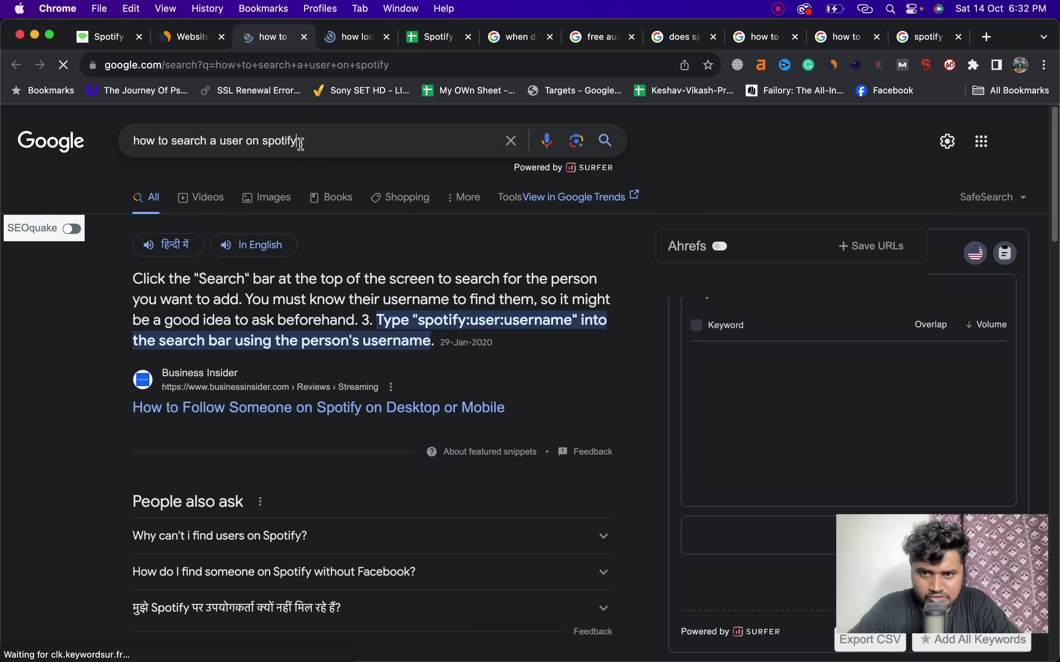
triple_click(301, 143)
key("super+c")
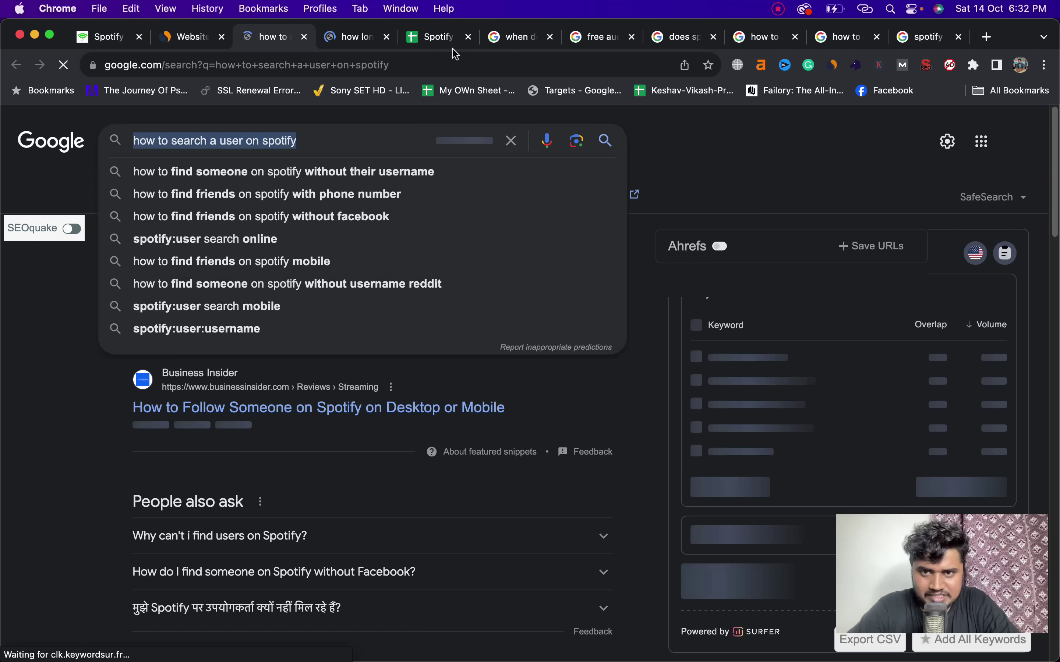
left_click(440, 44)
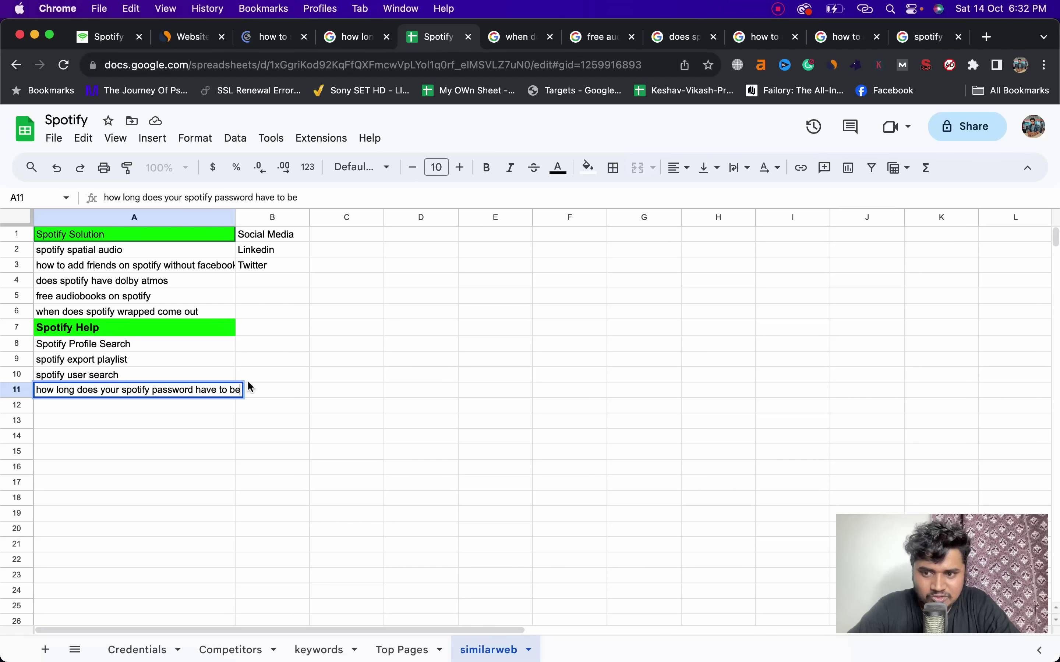
left_click(203, 410)
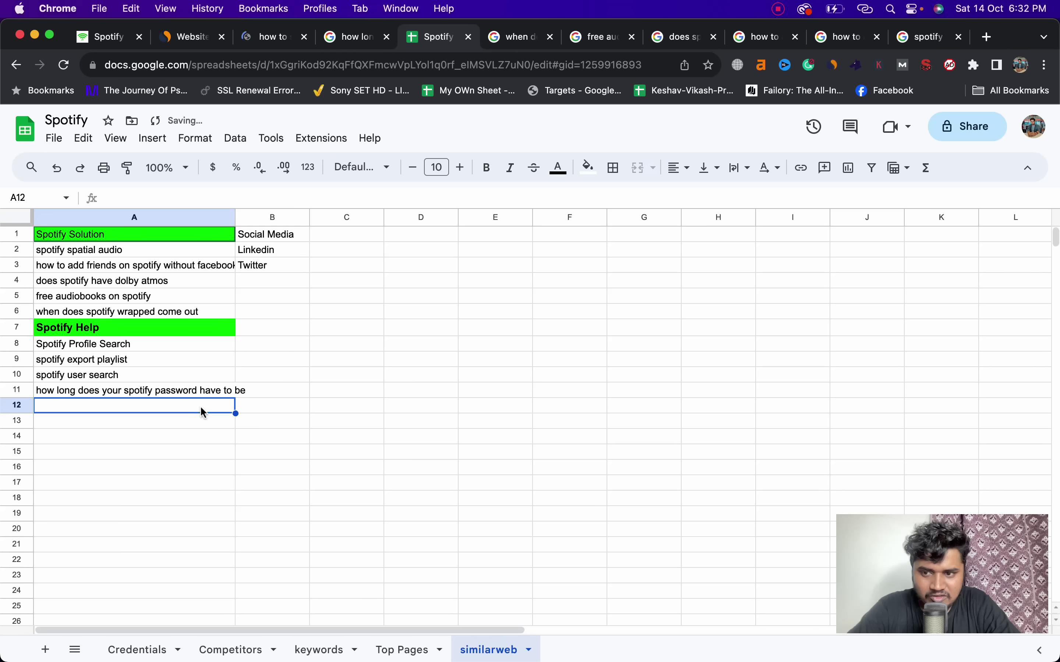
key("super+v")
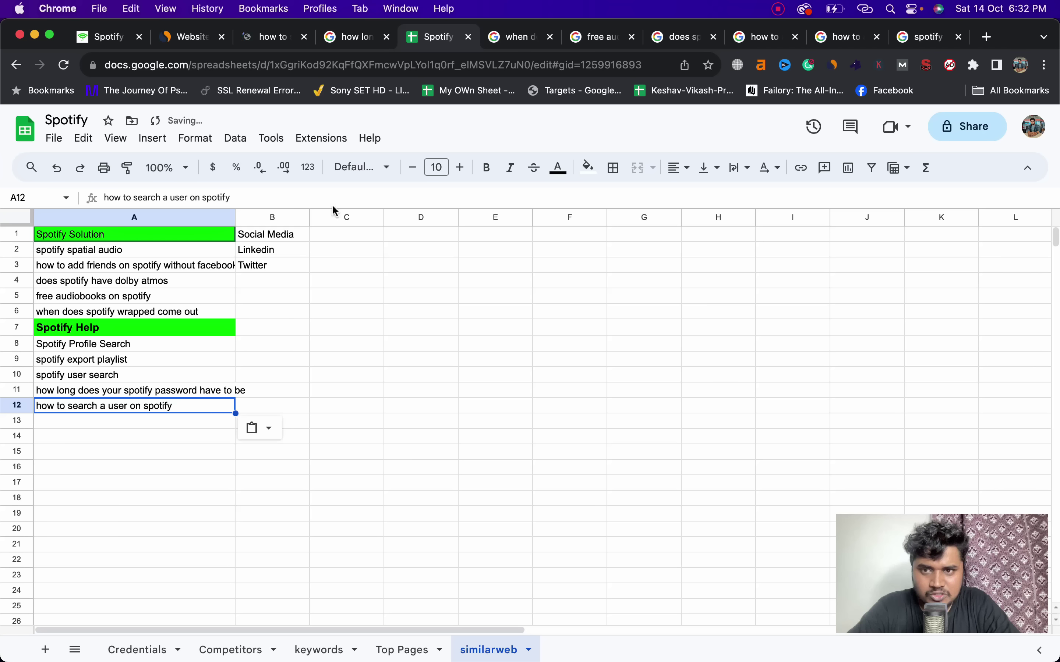
Examine spotifyhelp.com's paid search, referral, social and display advertising data in Similarweb, and open its list of similar sites.
left_click(191, 38)
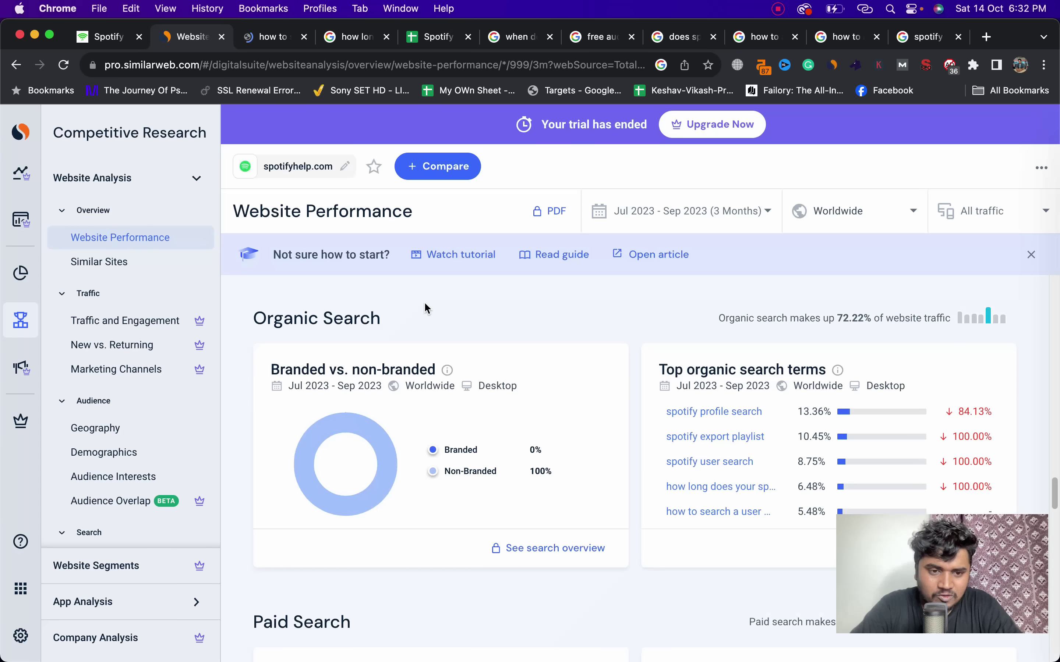
scroll(521, 330, "down", 8)
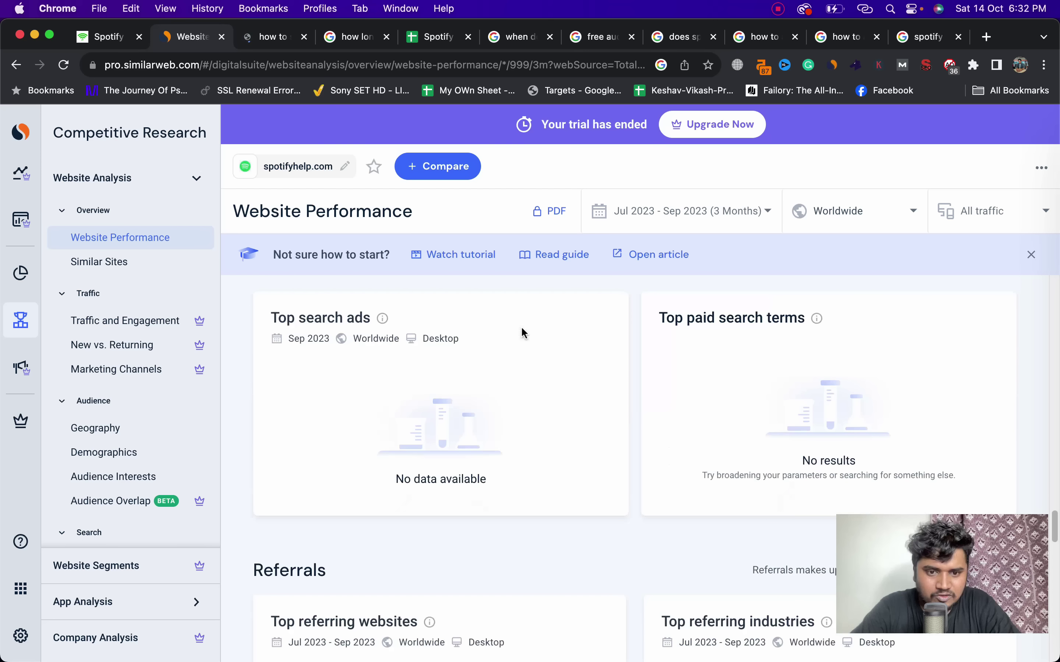
scroll(522, 332, "down", 8)
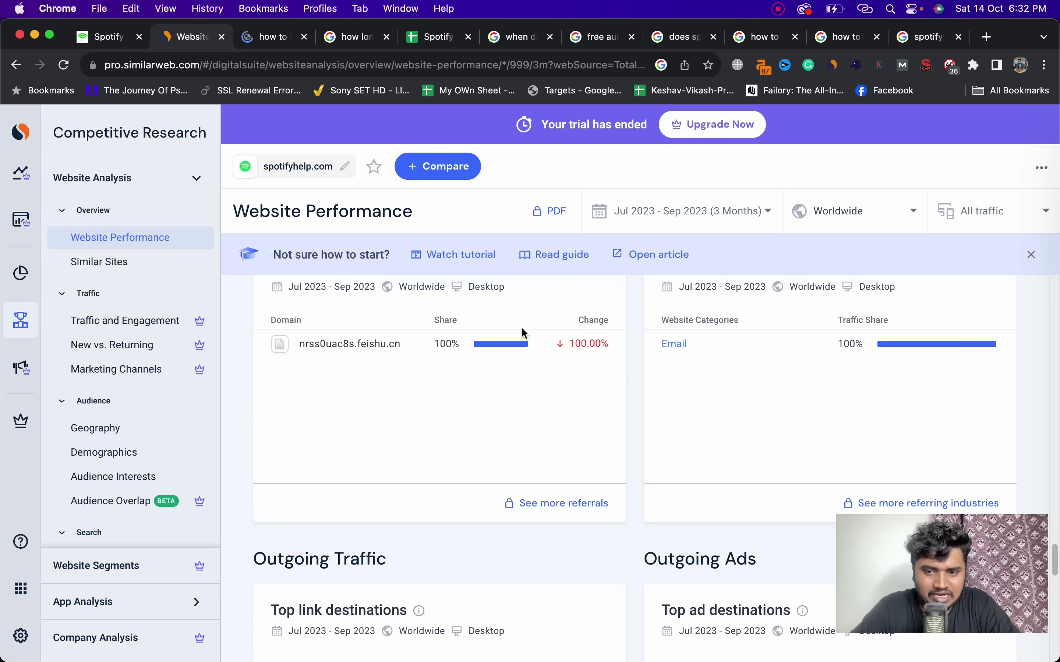
scroll(522, 329, "down", 8)
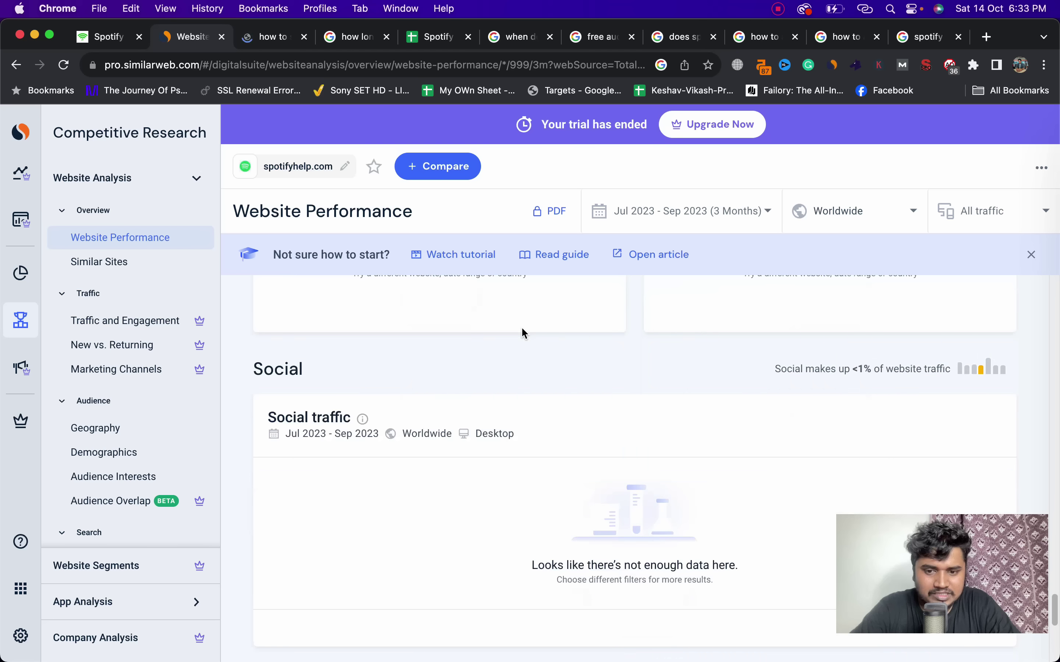
scroll(521, 326, "down", 5)
scroll(521, 326, "up", 5)
scroll(520, 326, "down", 1)
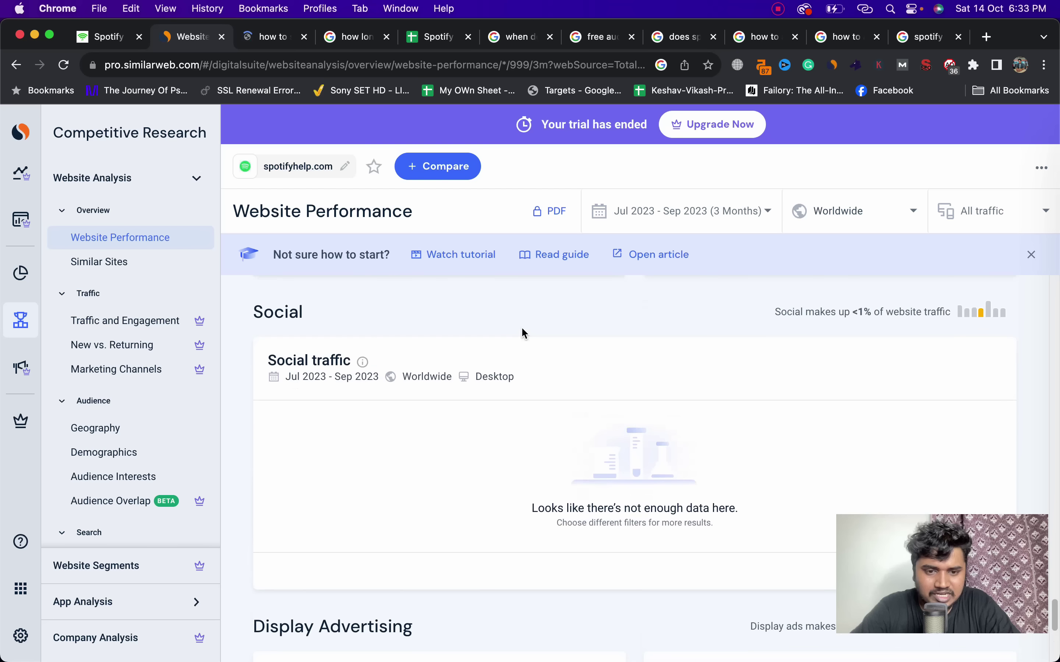
scroll(521, 326, "down", 6)
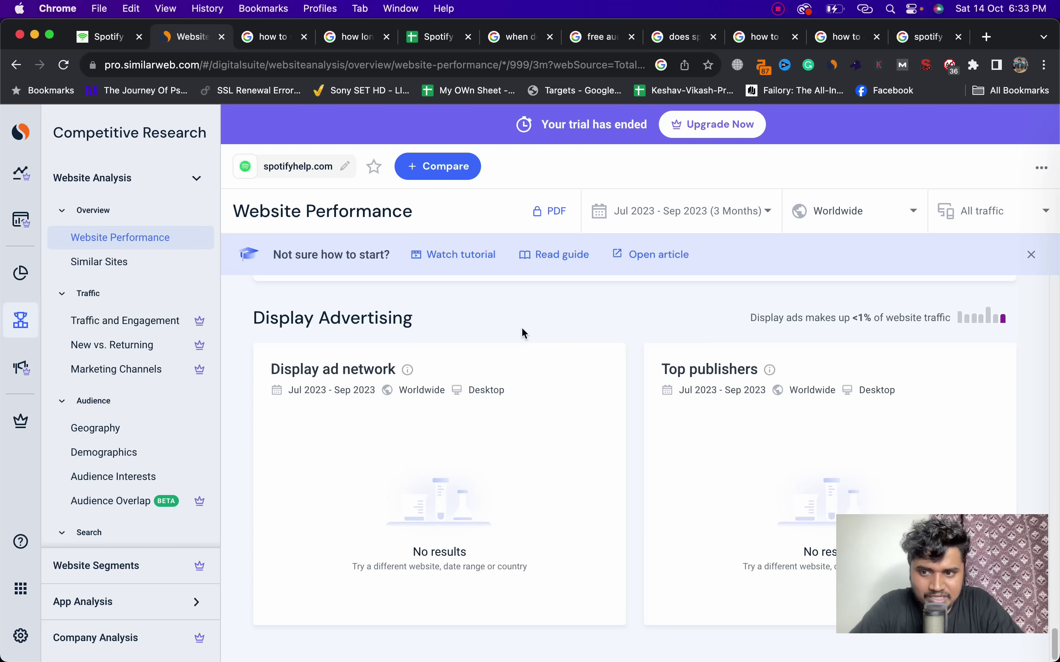
left_click(127, 263)
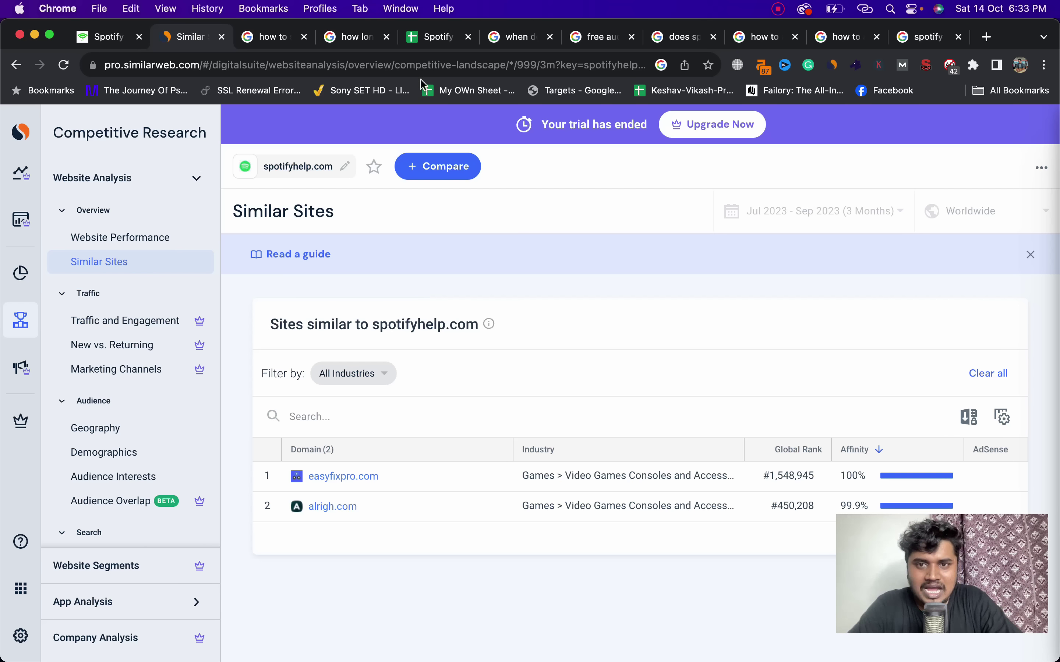
Return to the Spotify spreadsheet and look through the Top Pages sheet and the competitor columns of the keywords sheet.
left_click(428, 44)
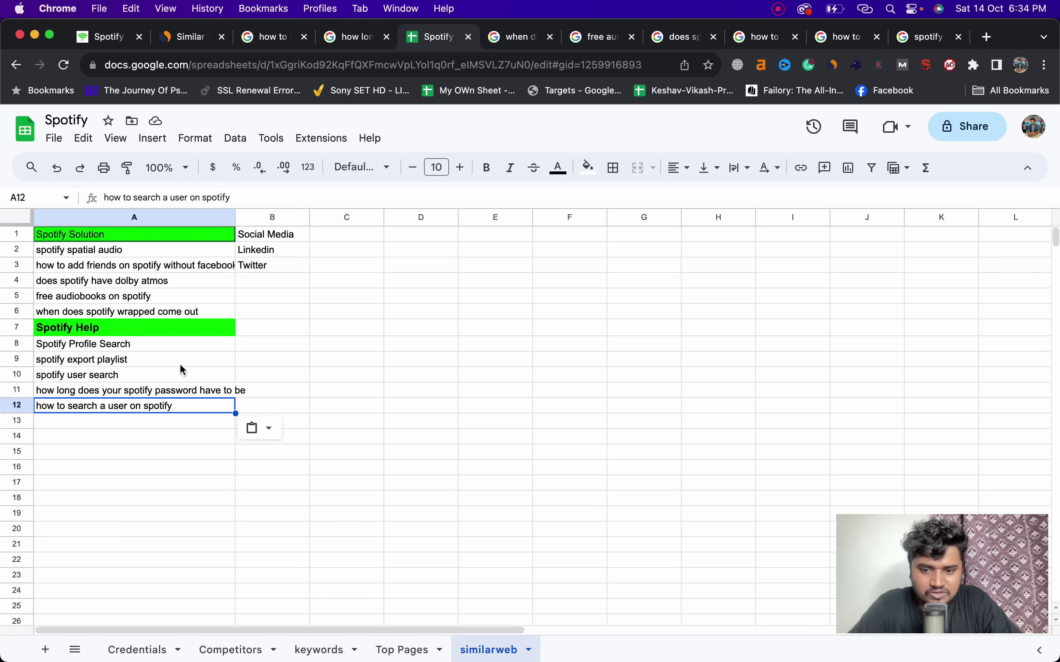
left_click(408, 648)
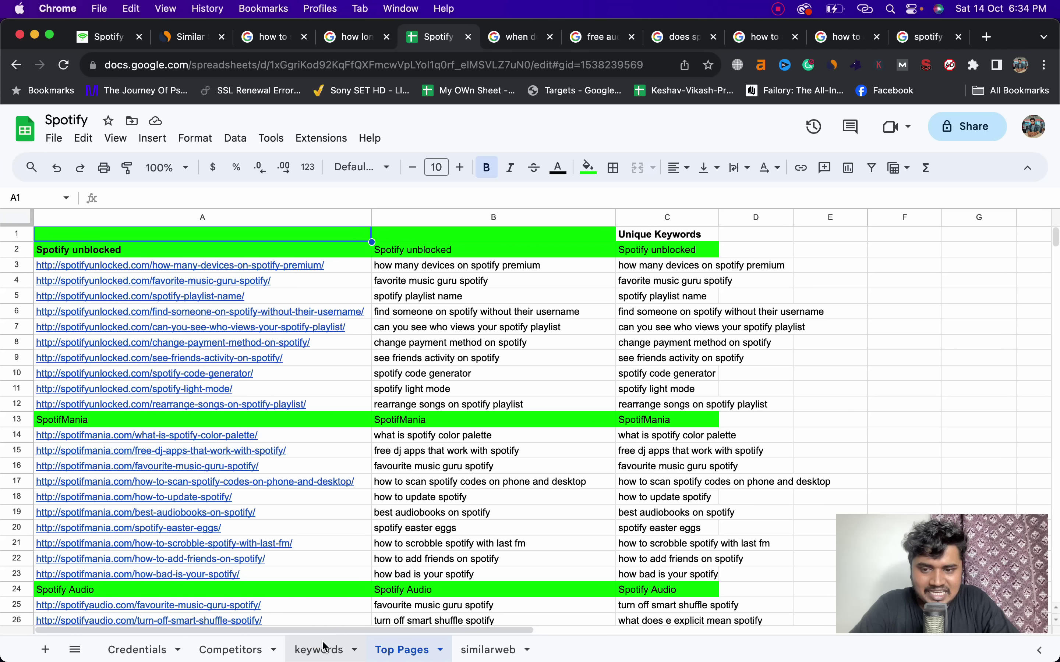
left_click(324, 648)
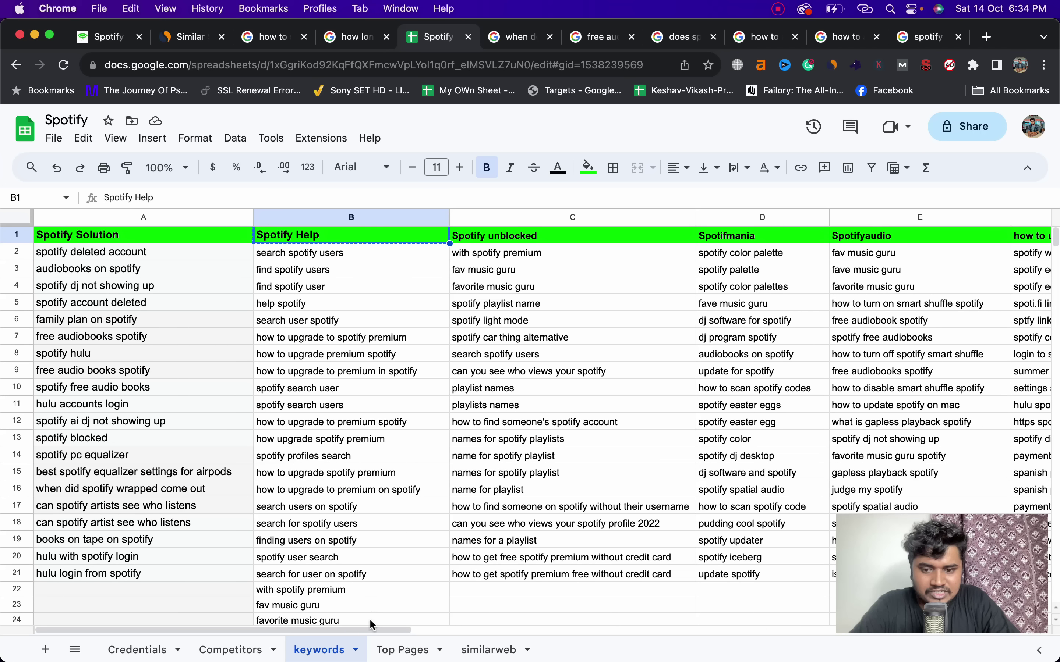
left_click_drag(369, 629, 334, 631)
left_click_drag(448, 631, 419, 634)
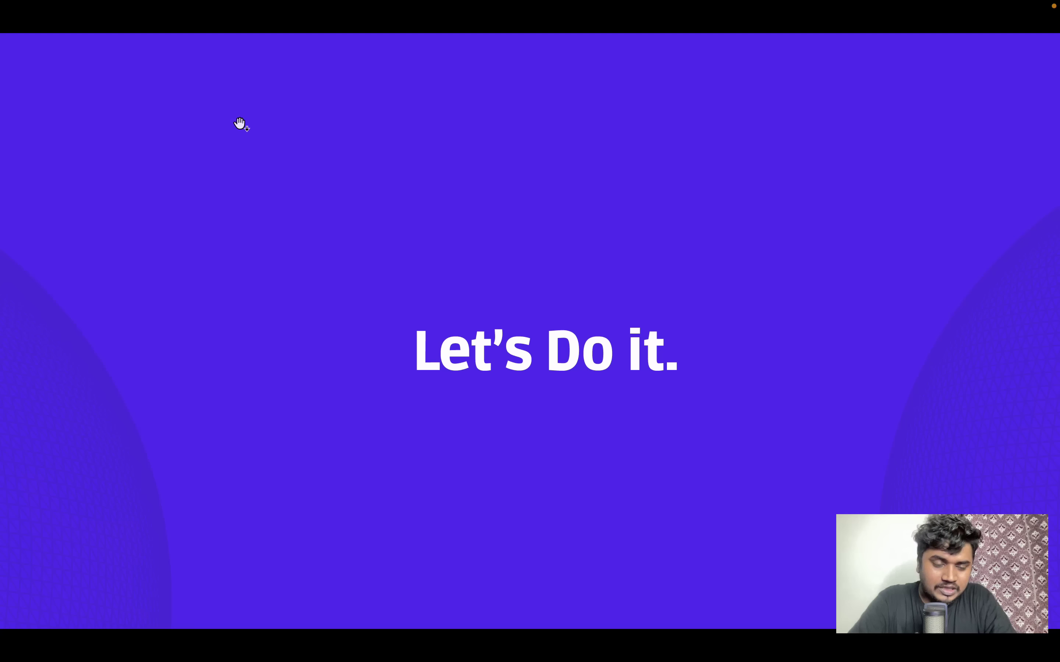
key("Right")
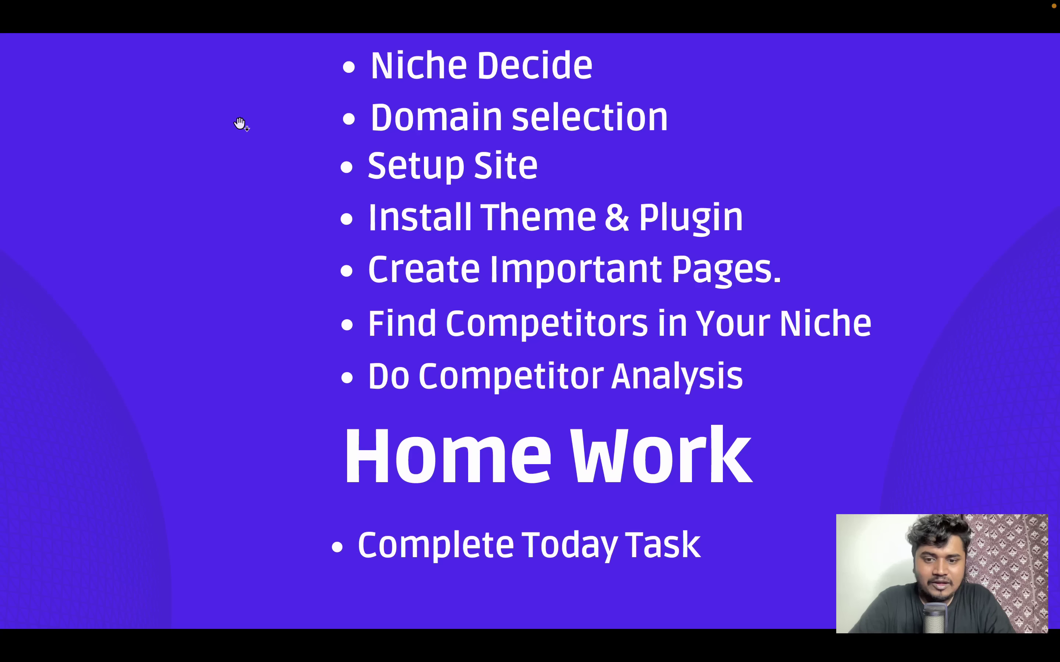